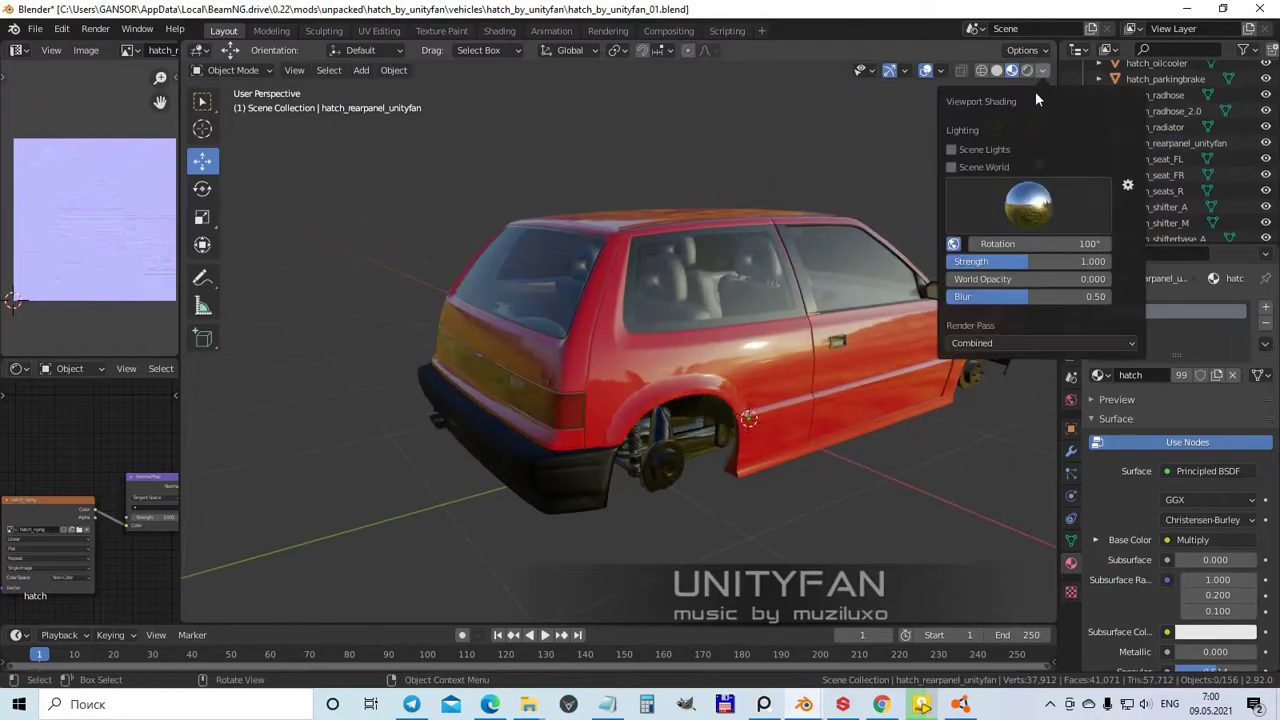
# - Rotate the viewport shading's environment lighting to about -46.5°
pyautogui.moveTo(1022, 247); pyautogui.dragTo(1052, 251)
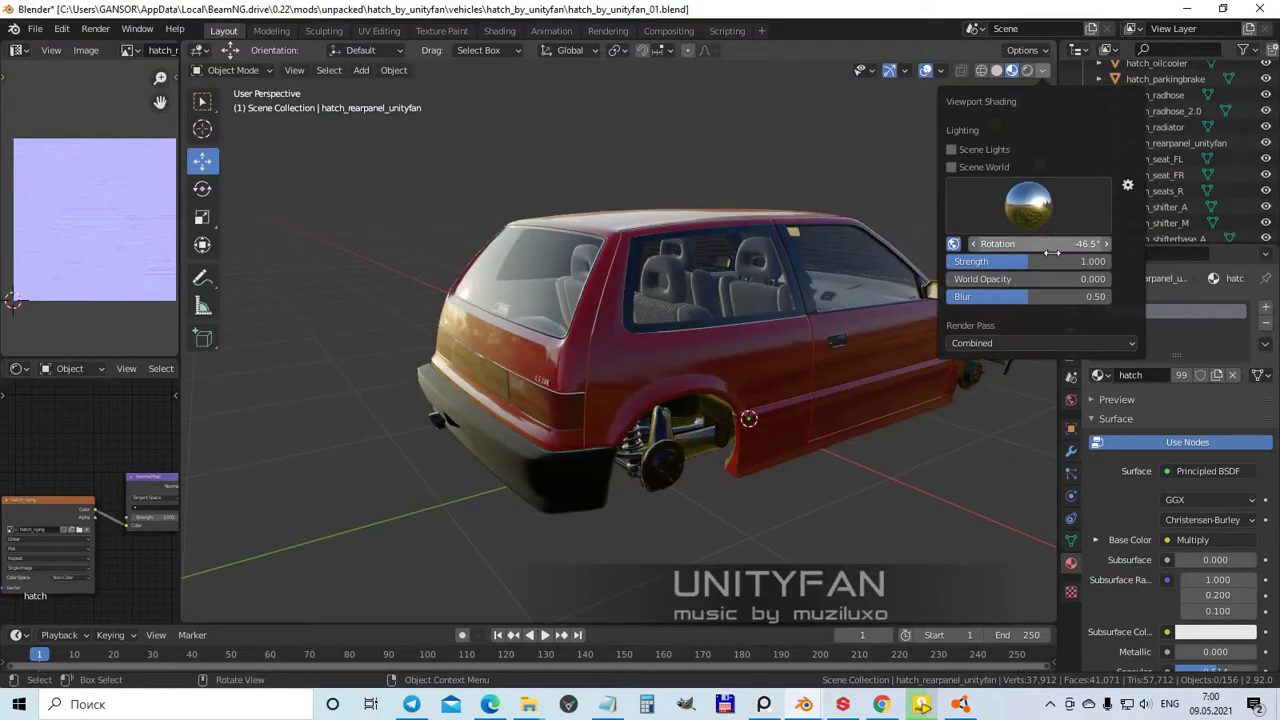
# - Load hatch_lettering_s.png into the image texture of the COVET lettering's material
pyautogui.moveTo(594, 448); pyautogui.dragTo(644, 365, button='middle')
pyautogui.scroll(3, 600, 300)
pyautogui.click(711, 326)
pyautogui.moveTo(711, 326)
pyautogui.mouseDown(button='middle')
pyautogui.moveTo(584, 353)
pyautogui.moveTo(634, 394)
pyautogui.moveTo(253, 443)
pyautogui.mouseUp(button='middle')
pyautogui.click(114, 424)
pyautogui.scroll(-5, 652, 453)
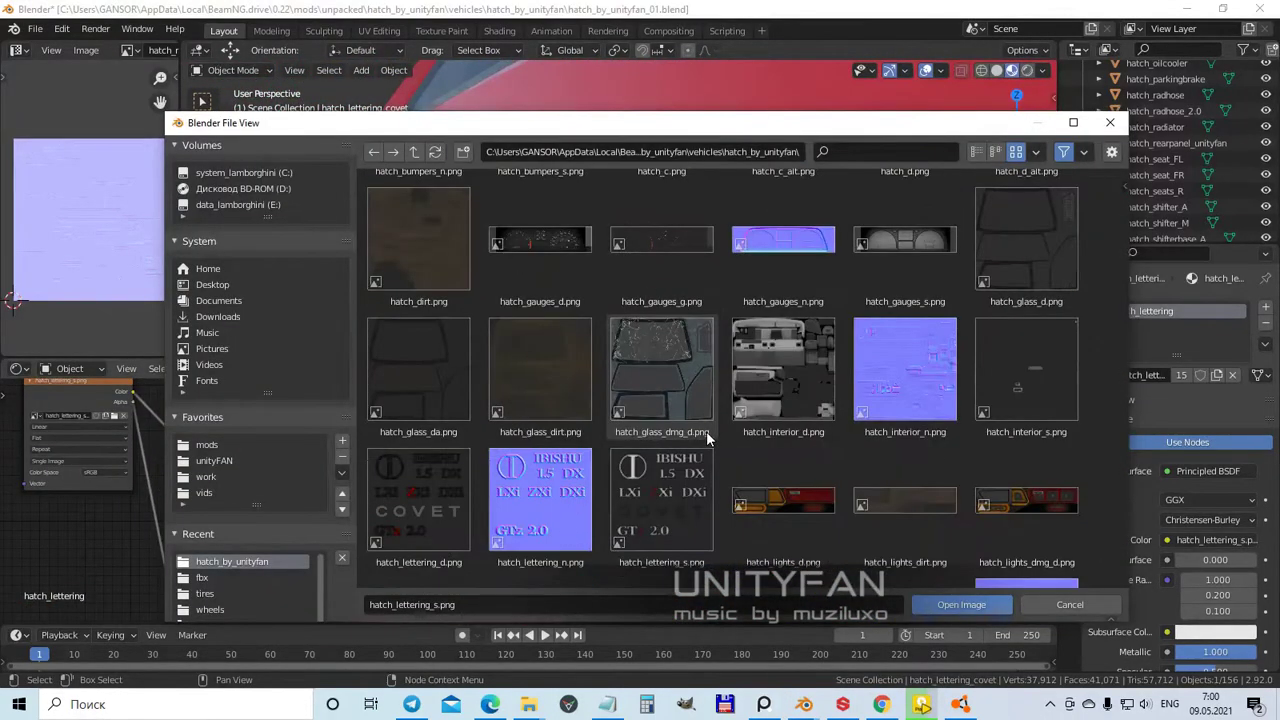
pyautogui.doubleClick(665, 500)
pyautogui.moveTo(665, 500)
pyautogui.mouseDown(button='middle')
pyautogui.moveTo(764, 409)
pyautogui.moveTo(563, 491)
pyautogui.moveTo(923, 434)
pyautogui.mouseUp(button='middle')
pyautogui.click(1010, 285)
pyautogui.moveTo(1010, 285); pyautogui.dragTo(148, 401, button='middle')
# - Delete a loop of faces from the rear panel's mesh
pyautogui.click(720, 410)
pyautogui.moveTo(720, 410)
pyautogui.mouseDown(button='middle')
pyautogui.moveTo(49, 457)
pyautogui.moveTo(780, 407)
pyautogui.moveTo(692, 412)
pyautogui.moveTo(691, 387)
pyautogui.moveTo(621, 378)
pyautogui.moveTo(581, 391)
pyautogui.moveTo(469, 377)
pyautogui.moveTo(636, 437)
pyautogui.moveTo(609, 444)
pyautogui.moveTo(641, 388)
pyautogui.mouseUp(button='middle')
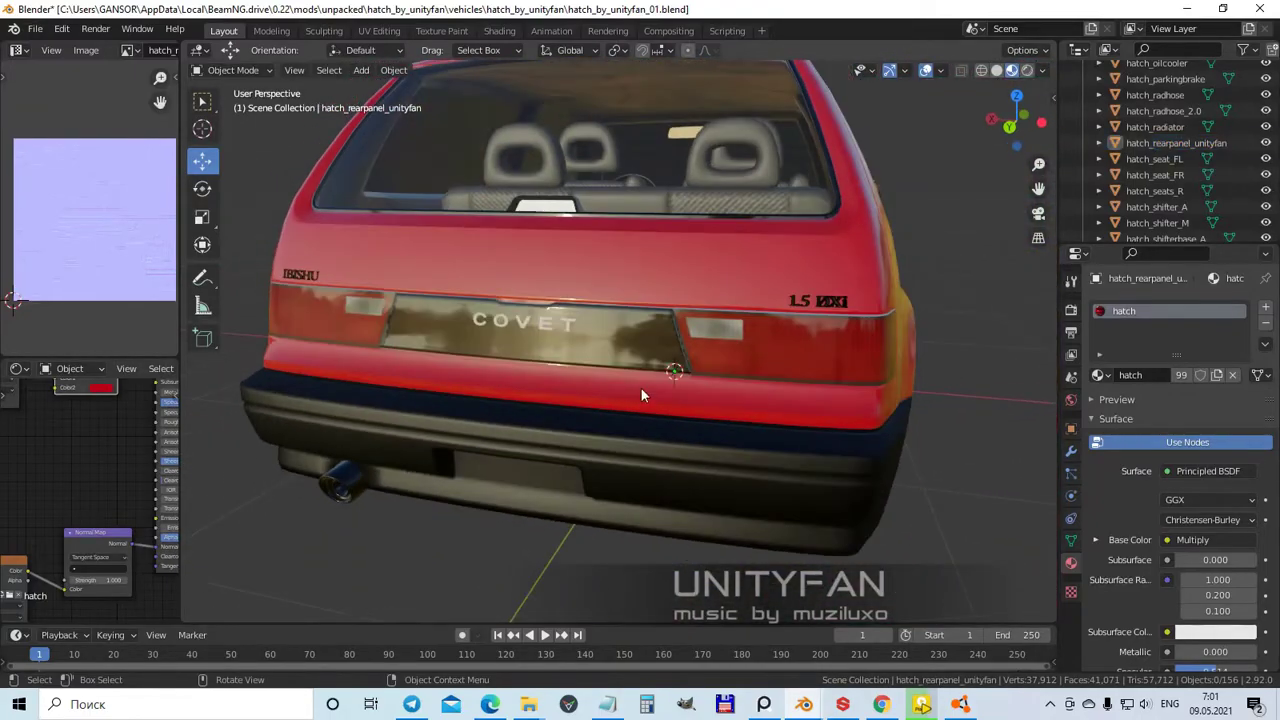
pyautogui.press('Tab')
pyautogui.scroll(3, 641, 388)
pyautogui.scroll(-2, 550, 366)
pyautogui.scroll(-2, 550, 366)
pyautogui.moveTo(550, 366); pyautogui.dragTo(600, 543, button='middle')
pyautogui.scroll(3, 618, 370)
pyautogui.keyDown('alt'); pyautogui.click(510, 509); pyautogui.keyUp('alt')
pyautogui.press('x')
pyautogui.press('x')
pyautogui.click(617, 422)
# - Delete the half of the rear panel's mesh on the exhaust side of the centre line
pyautogui.scroll(3, 662, 456)
pyautogui.scroll(-3, 662, 456)
pyautogui.press('x')
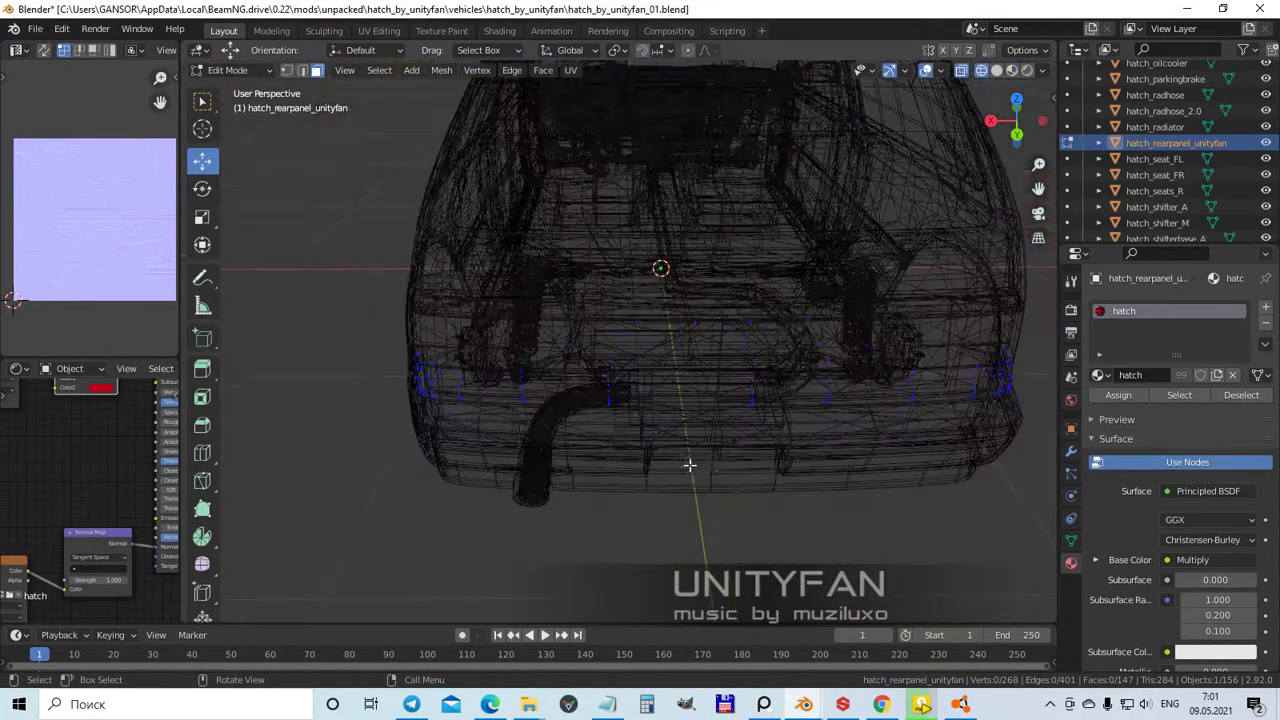
pyautogui.click(457, 372)
pyautogui.press('Tab')
# - Add a Mirror modifier on the X axis to the halved rear panel
pyautogui.click(1071, 451)
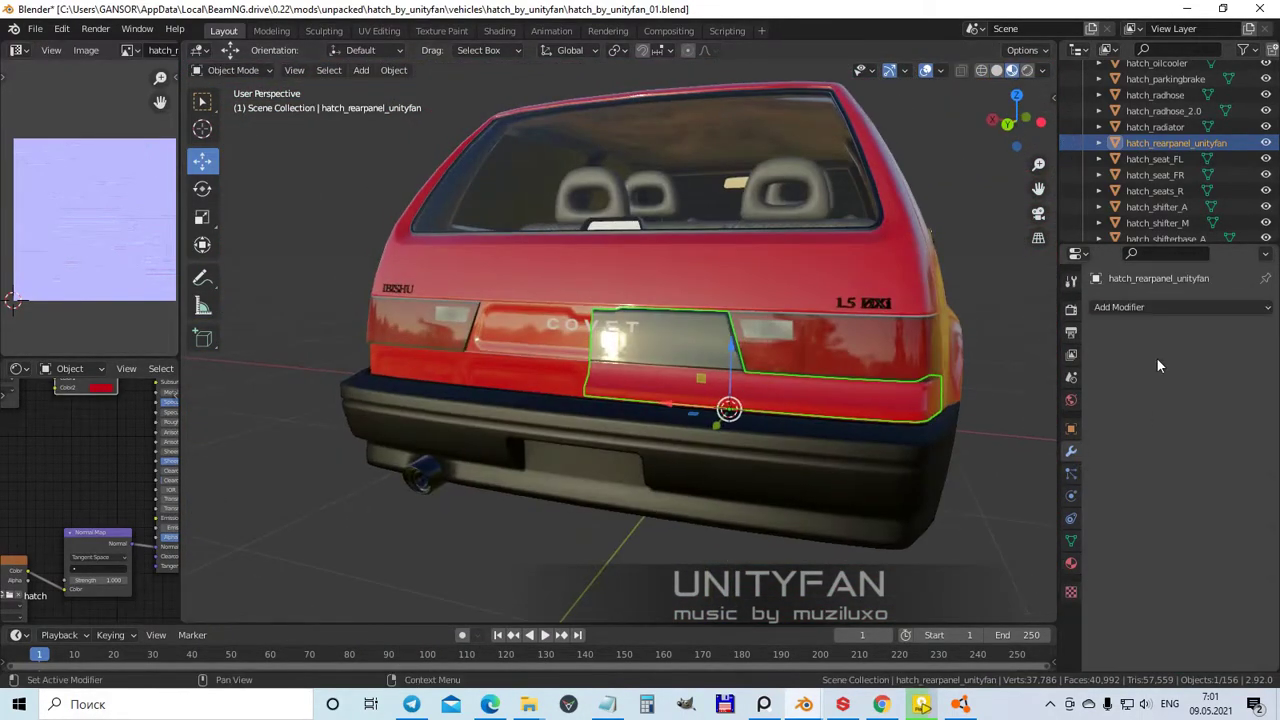
pyautogui.click(1119, 307)
pyautogui.click(880, 480)
# - Merge the overlapping vertices of the rear panel's mesh
pyautogui.press('Tab')
pyautogui.scroll(5, 794, 385)
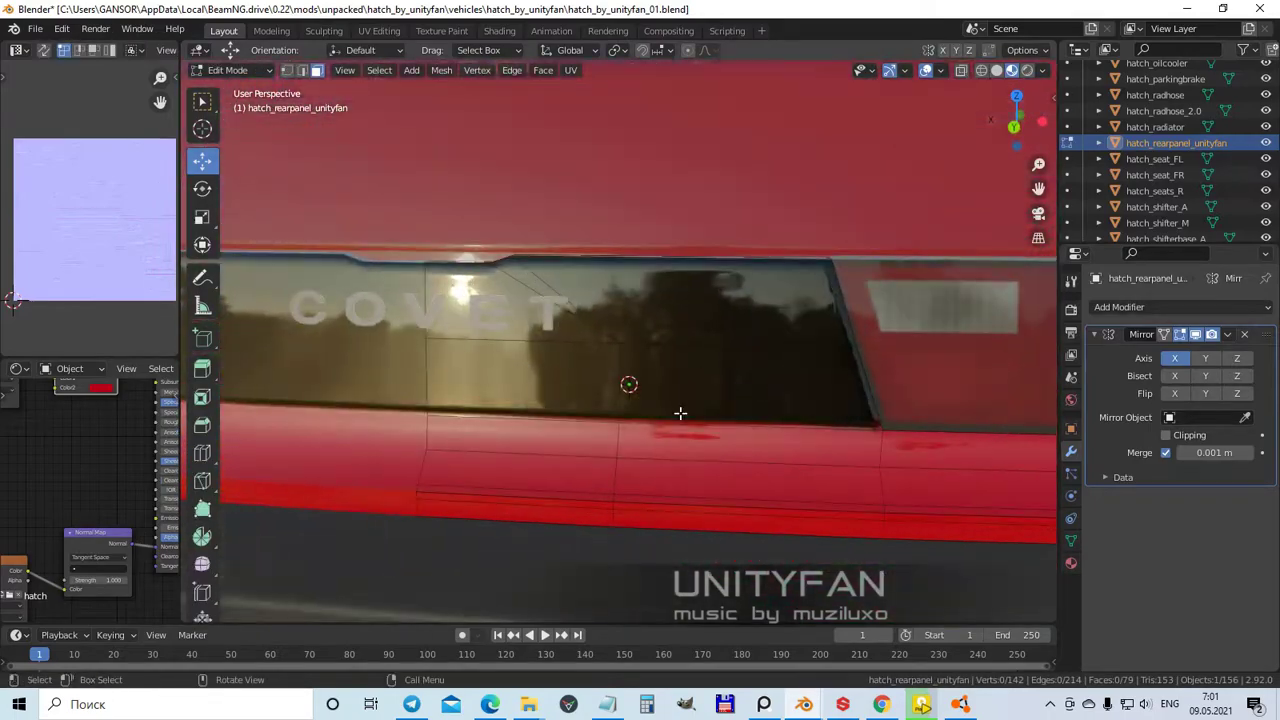
pyautogui.moveTo(680, 413); pyautogui.dragTo(560, 380, button='middle')
pyautogui.click(286, 71)
pyautogui.scroll(-2, 722, 414)
pyautogui.press('x')
pyautogui.click(655, 420)
pyautogui.press('Tab')
# - Knife-cut a support edge just below the upper rim of the plate section, following its notch
pyautogui.moveTo(655, 420); pyautogui.dragTo(568, 365, button='middle')
pyautogui.scroll(3, 568, 365)
pyautogui.press('Tab')
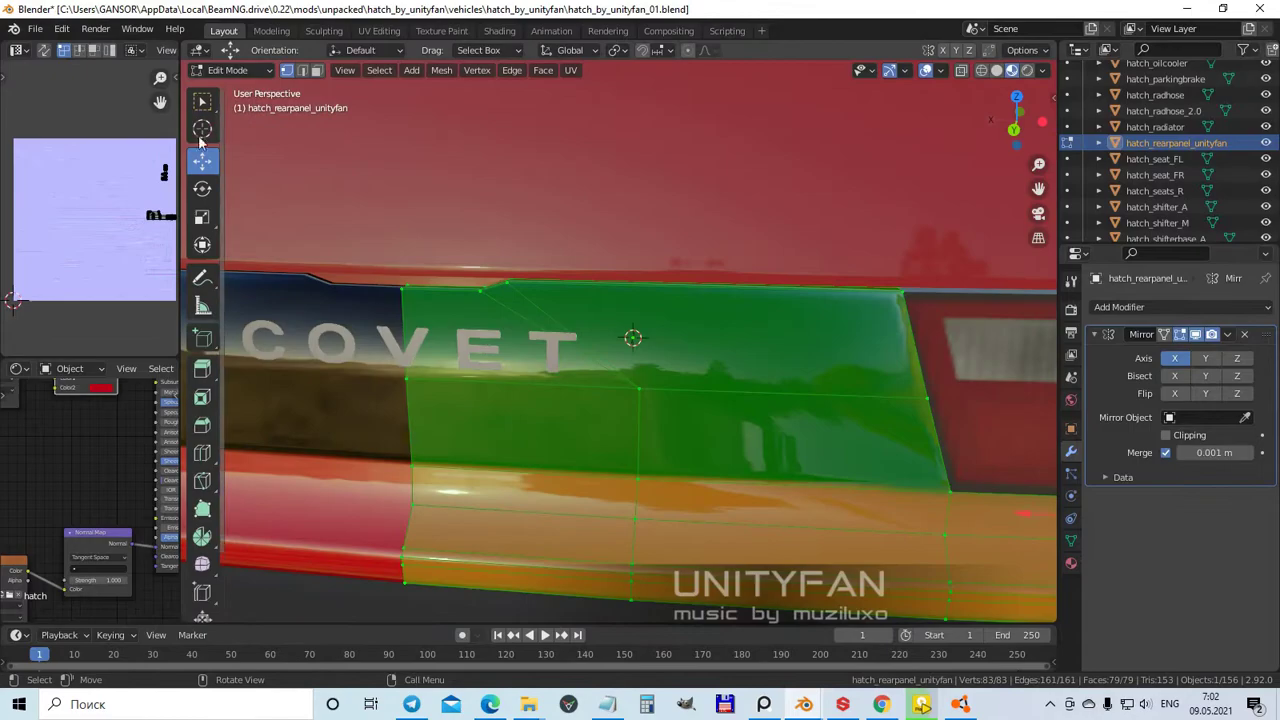
pyautogui.scroll(-3, 720, 449)
pyautogui.scroll(3, 480, 362)
pyautogui.moveTo(450, 308); pyautogui.dragTo(435, 322, button='middle')
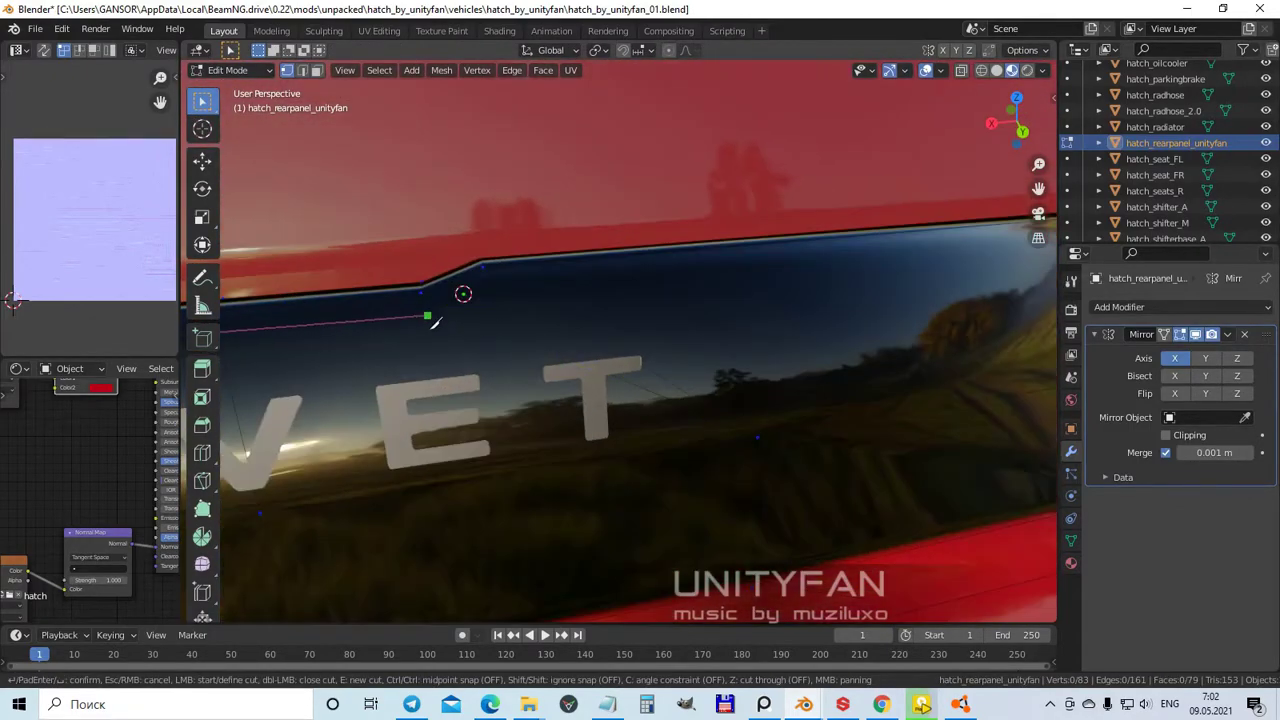
pyautogui.moveTo(638, 310); pyautogui.dragTo(629, 409, button='middle')
pyautogui.press('Return')
pyautogui.click(618, 262)
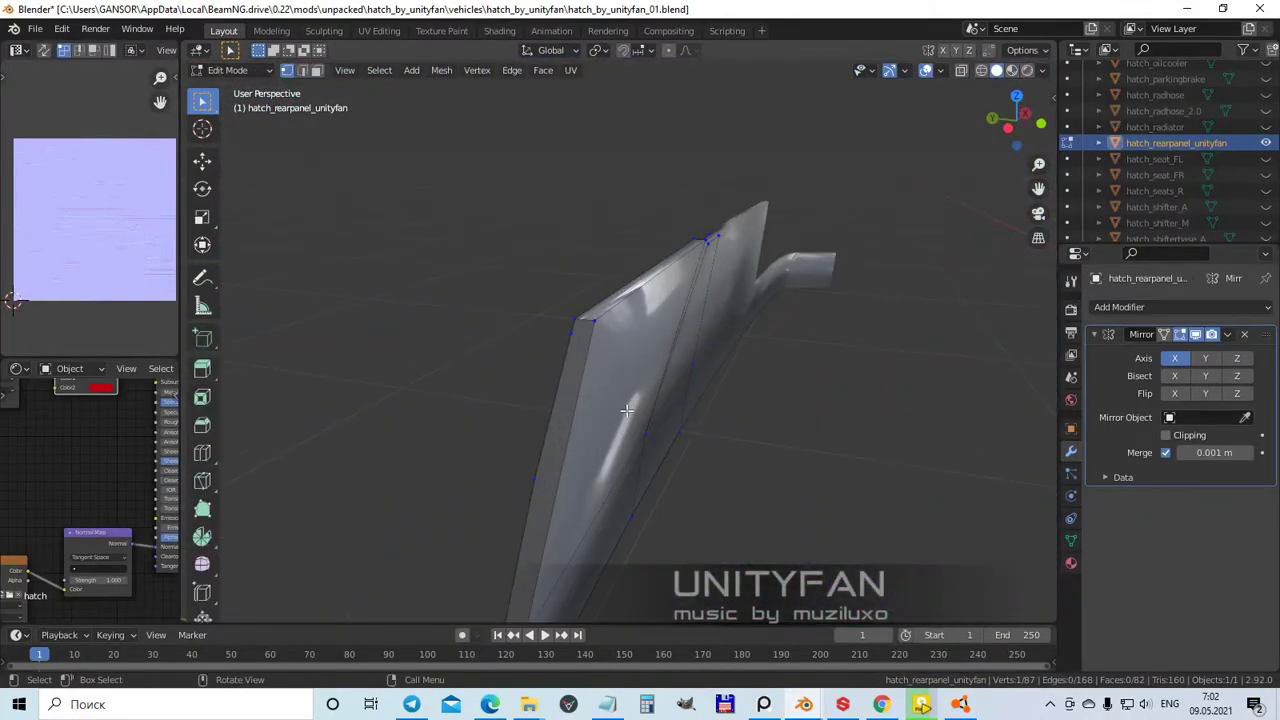
# - Knife-cut support edges along the top rim and slanted side of the isolated panel's raised plate section
pyautogui.moveTo(535, 330); pyautogui.dragTo(816, 303, button='middle')
pyautogui.click(996, 313)
pyautogui.press('Return')
pyautogui.moveTo(996, 313); pyautogui.dragTo(740, 433, button='middle')
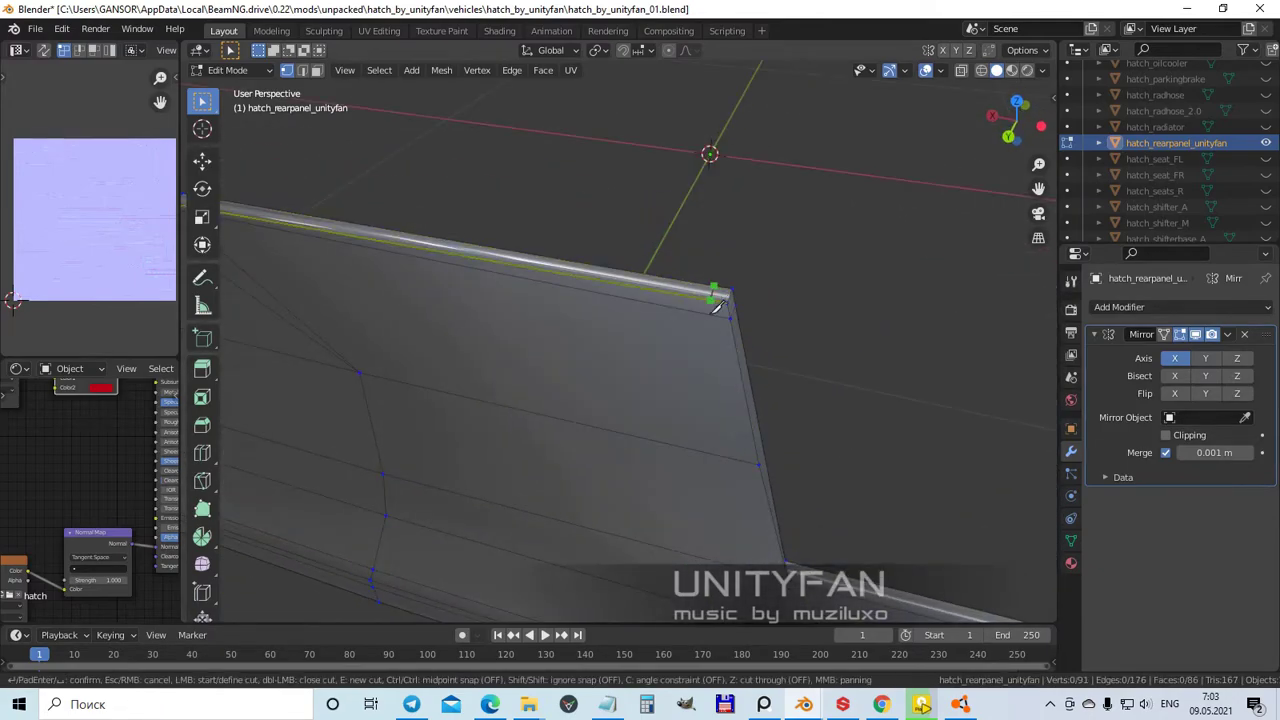
pyautogui.click(751, 486)
pyautogui.moveTo(751, 486); pyautogui.dragTo(403, 330, button='middle')
pyautogui.press('Return')
# - Knife-cut more support edges across the panel and slide a loop cut close to the lower strip's bottom edge
pyautogui.press('k')
pyautogui.click(988, 411)
pyautogui.press('Return')
pyautogui.moveTo(988, 411); pyautogui.dragTo(634, 413, button='middle')
pyautogui.click(801, 320)
pyautogui.moveTo(801, 320); pyautogui.dragTo(275, 446, button='middle')
pyautogui.press('Return')
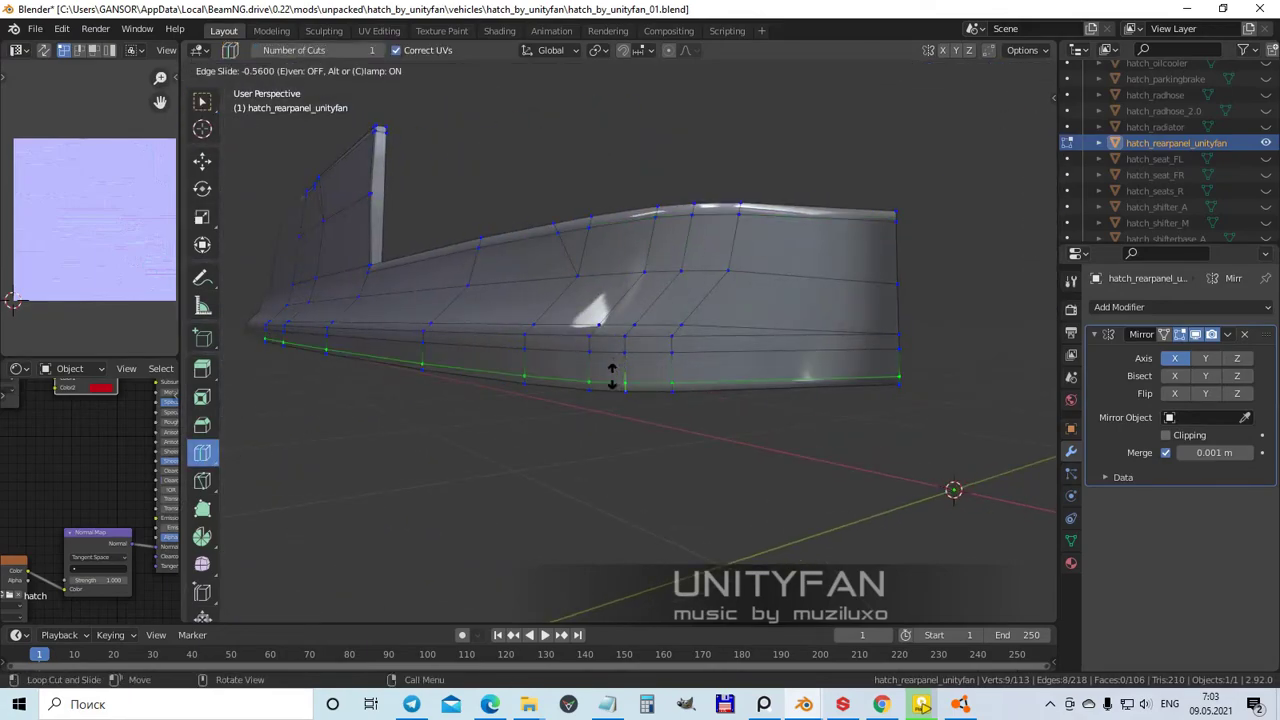
# - Knife-cut support edges around the corner at the folded outer end of the panel's lower strip
pyautogui.moveTo(772, 477); pyautogui.dragTo(632, 412, button='middle')
pyautogui.scroll(4, 654, 414)
pyautogui.click(632, 412)
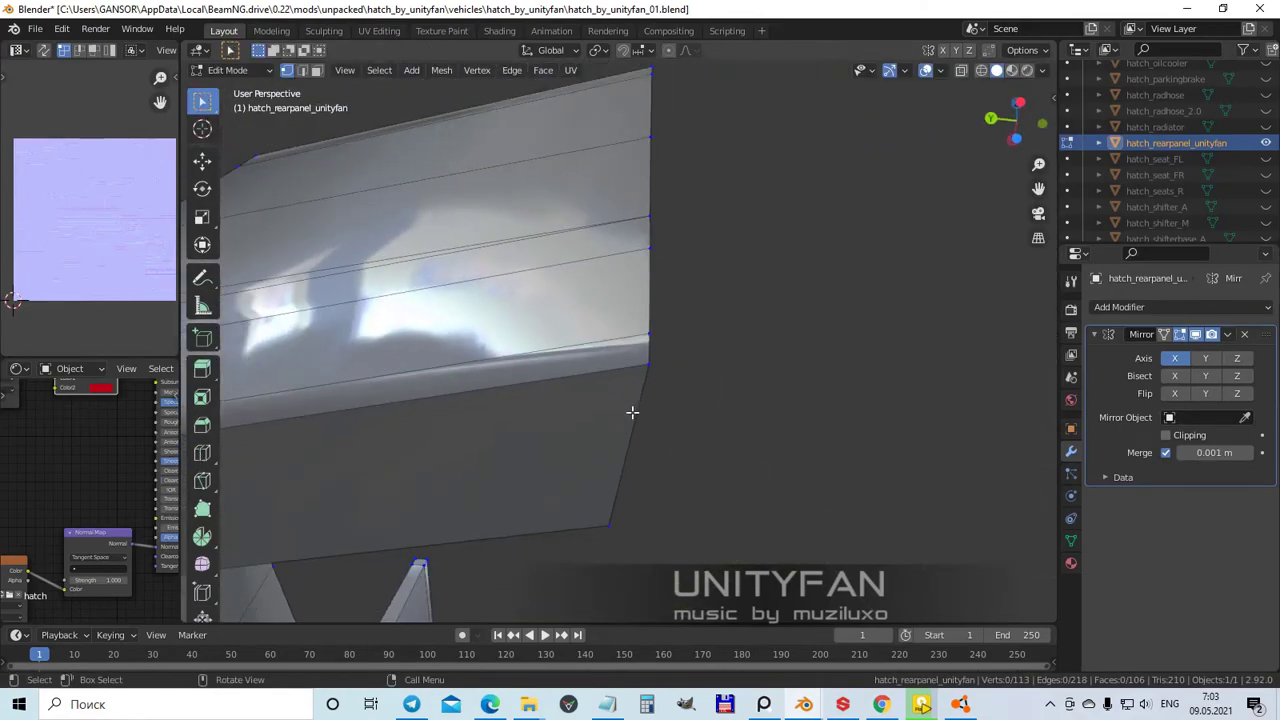
pyautogui.click(636, 146)
pyautogui.press('Return')
pyautogui.scroll(3, 636, 146)
pyautogui.moveTo(651, 280); pyautogui.dragTo(659, 452, button='middle')
pyautogui.click(662, 318)
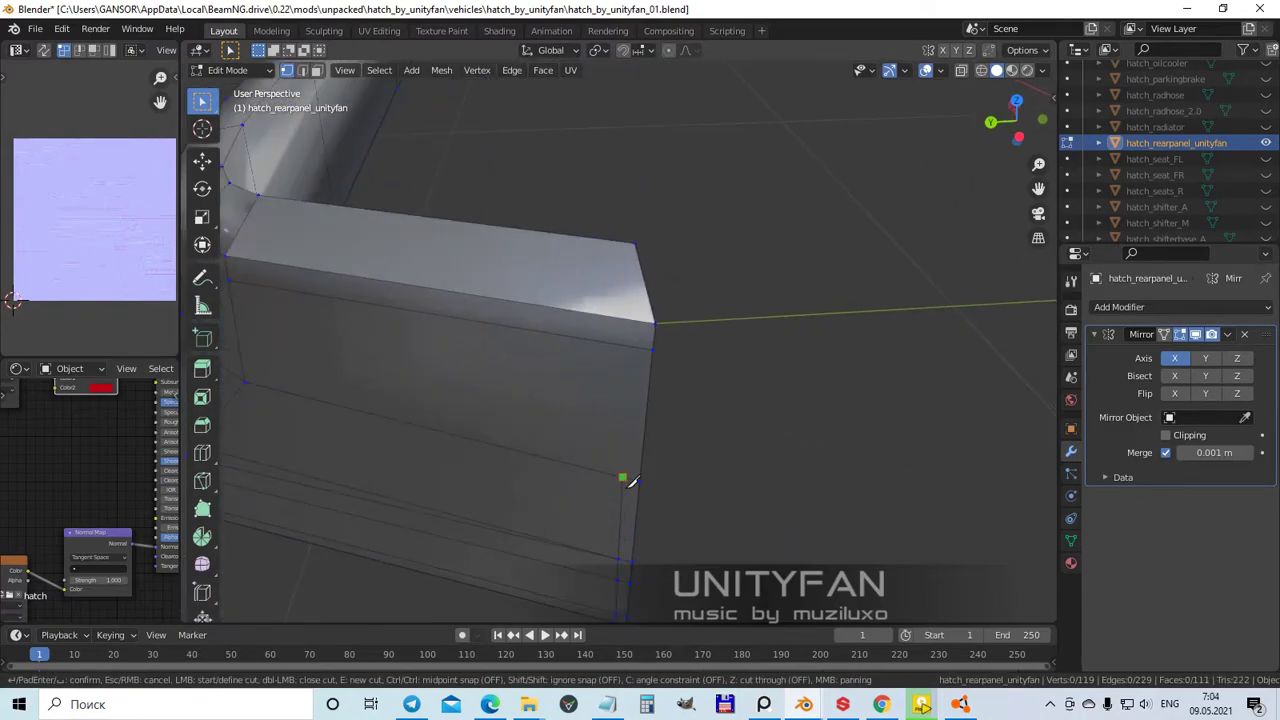
pyautogui.press('Return')
pyautogui.moveTo(620, 252); pyautogui.dragTo(627, 367, button='middle')
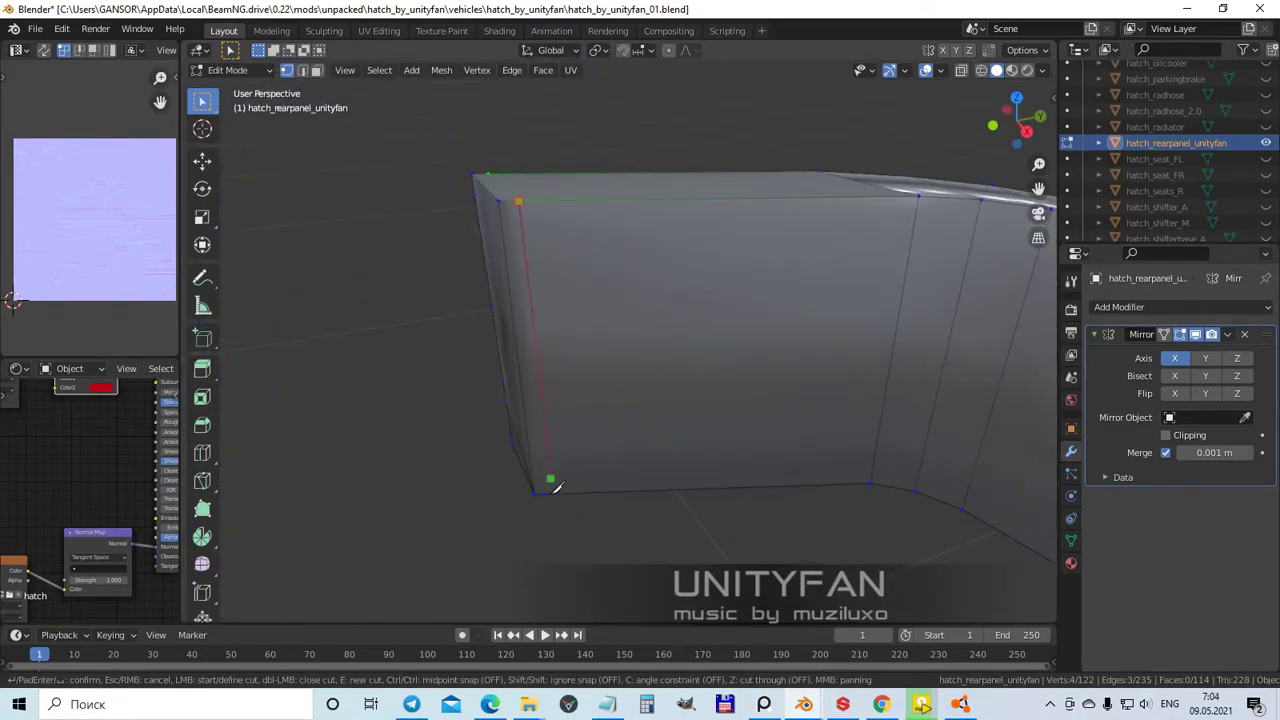
# - Leave mesh editing and examine the rear panel's shading in material preview
pyautogui.press('Tab')
pyautogui.scroll(-4, 548, 497)
pyautogui.press('z')
pyautogui.moveTo(722, 443)
pyautogui.mouseDown(button='middle')
pyautogui.moveTo(657, 575)
pyautogui.moveTo(577, 446)
pyautogui.mouseUp(button='middle')
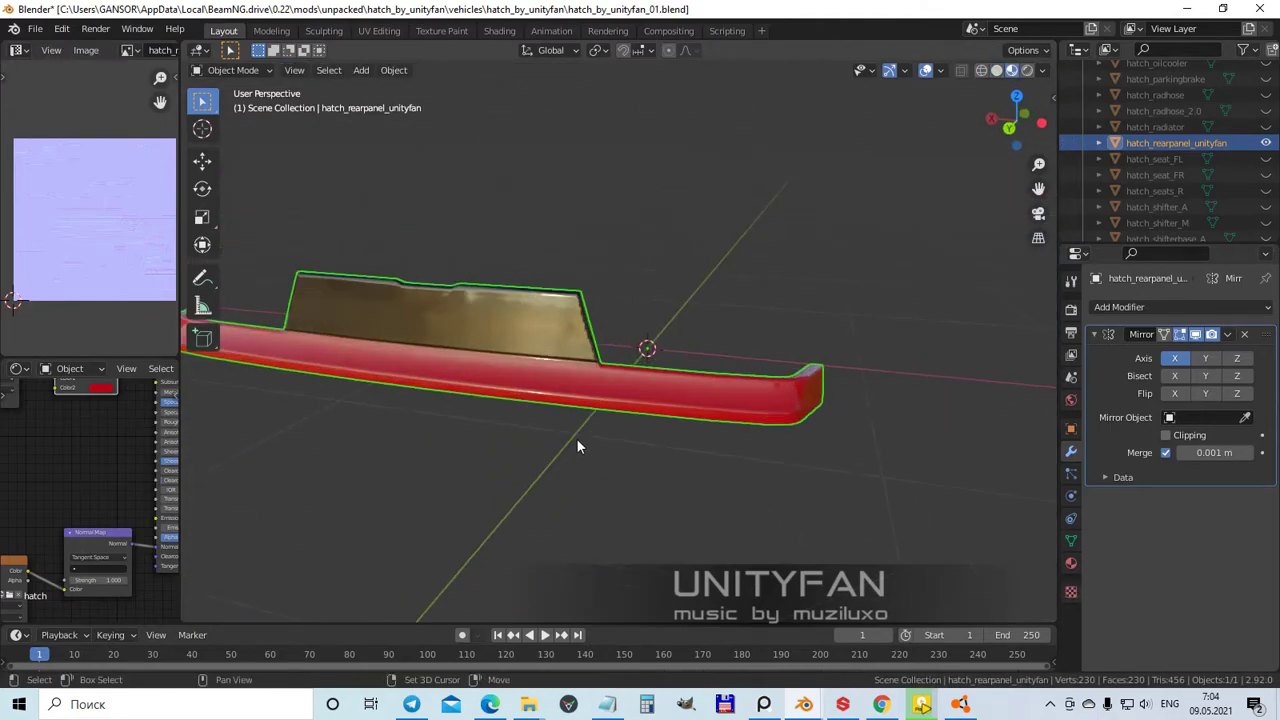
pyautogui.click(628, 361)
pyautogui.moveTo(661, 386); pyautogui.dragTo(620, 451, button='middle')
pyautogui.click(839, 455)
pyautogui.press('Delete')
pyautogui.click(580, 404)
# - Knife-cut edges across the raised section's side rim and near the bottom of the folded outer end
pyautogui.press('Tab')
pyautogui.moveTo(533, 409); pyautogui.dragTo(547, 362, button='middle')
pyautogui.press('Return')
pyautogui.moveTo(484, 499); pyautogui.dragTo(537, 363, button='middle')
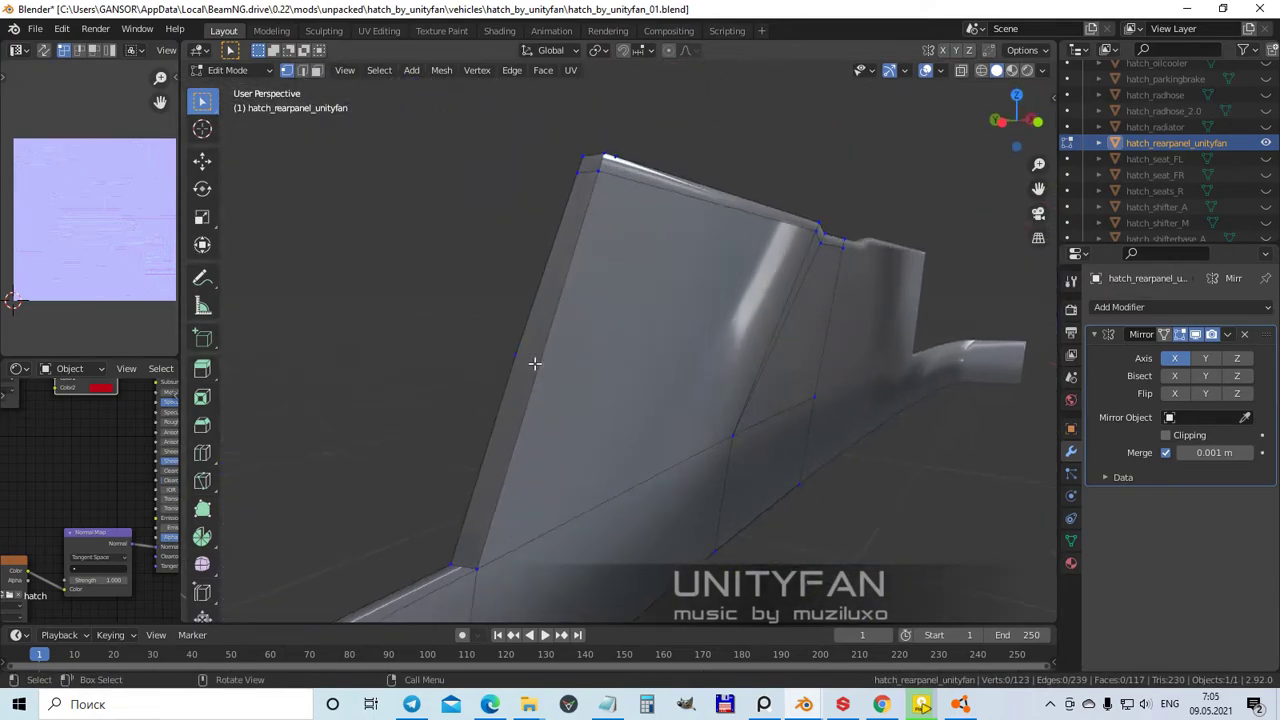
pyautogui.press('Return')
pyautogui.moveTo(832, 333)
pyautogui.mouseDown(button='middle')
pyautogui.moveTo(820, 366)
pyautogui.moveTo(621, 369)
pyautogui.moveTo(876, 464)
pyautogui.moveTo(626, 480)
pyautogui.moveTo(771, 423)
pyautogui.moveTo(617, 414)
pyautogui.moveTo(519, 479)
pyautogui.mouseUp(button='middle')
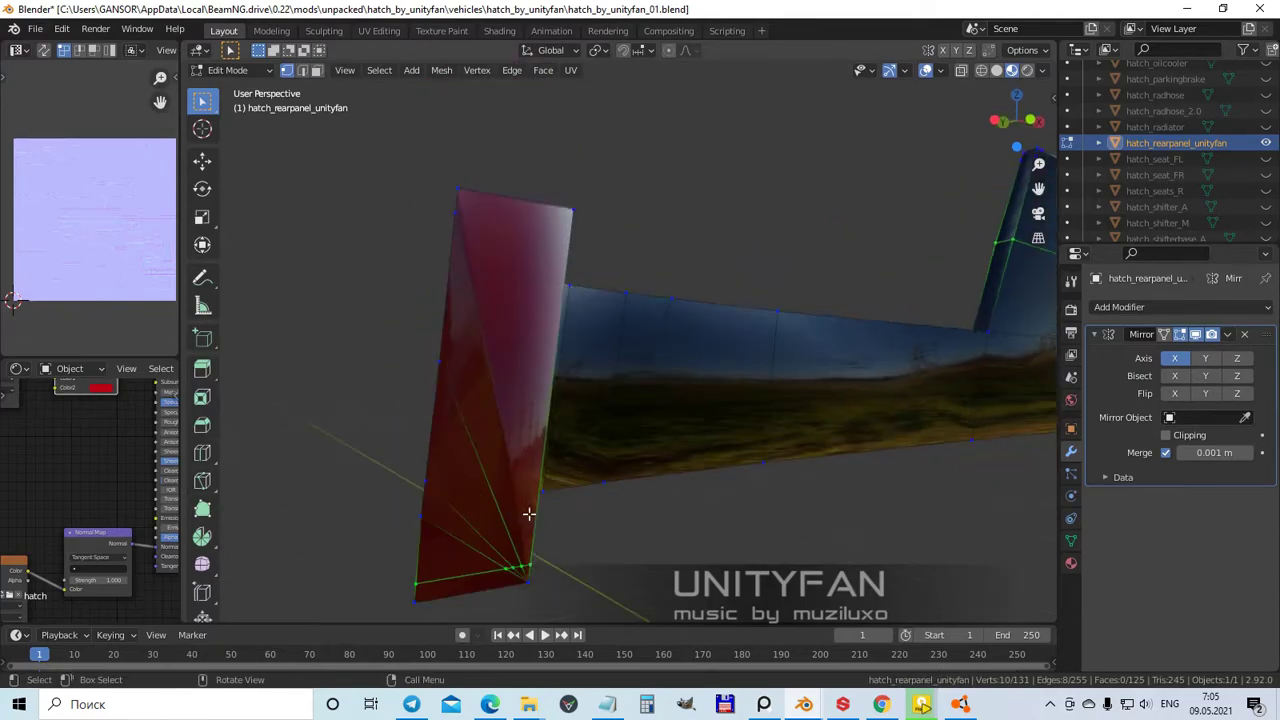
# - Knife-cut an edge along the bottom of the lower strip and merge its surplus vertices at the center
pyautogui.moveTo(530, 581); pyautogui.dragTo(335, 548, button='middle')
pyautogui.press('k')
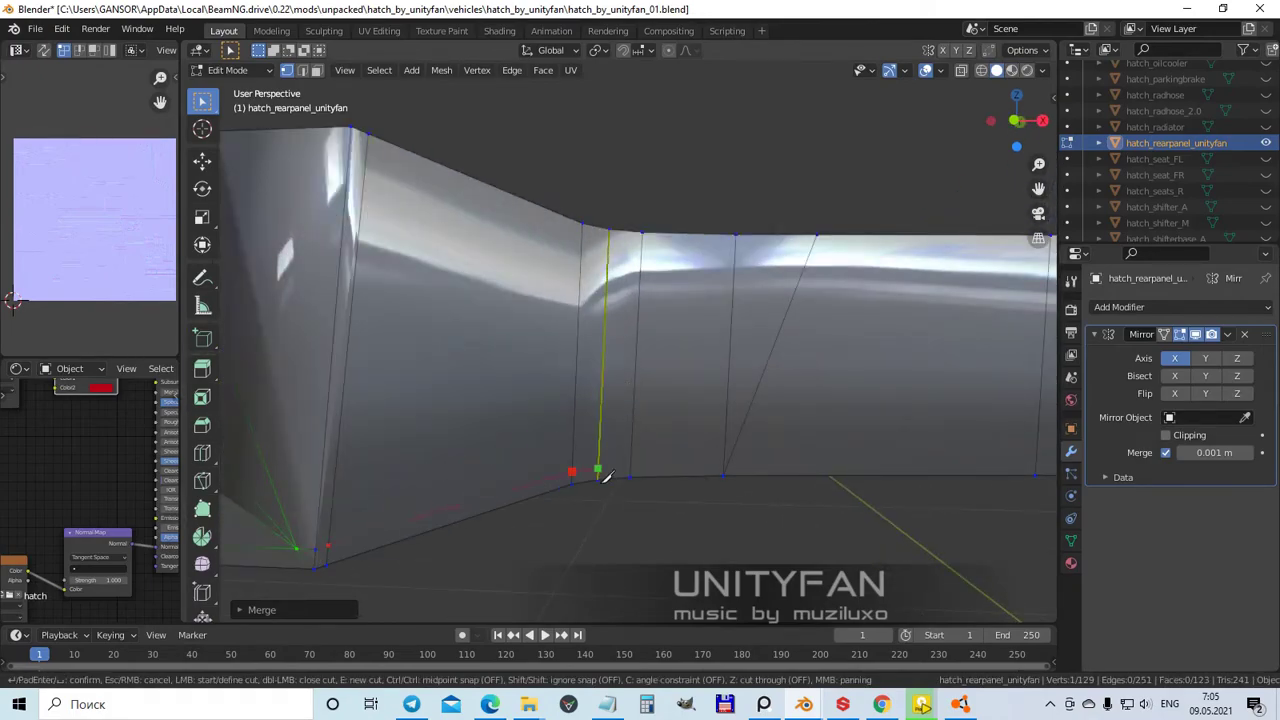
pyautogui.moveTo(735, 467); pyautogui.dragTo(713, 377, button='middle')
pyautogui.click(719, 441)
pyautogui.press('Return')
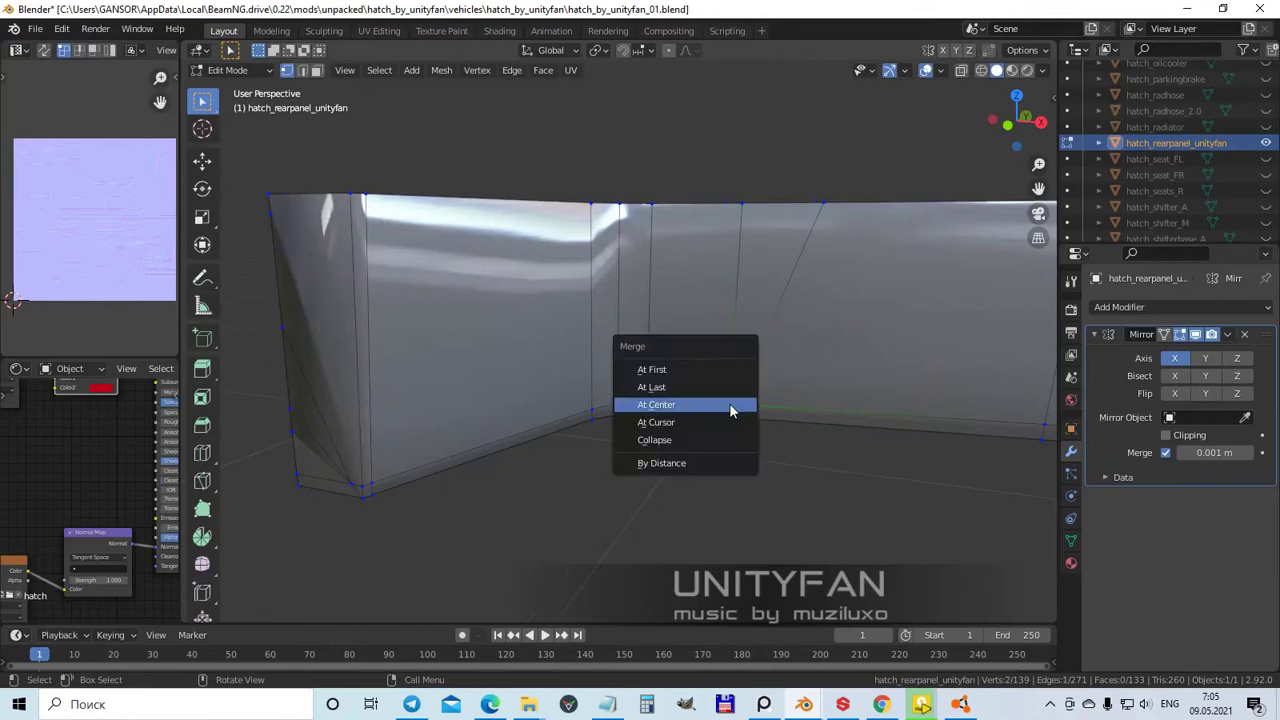
pyautogui.press('m')
pyautogui.click(760, 420)
# - Knife-cut a support edge along the top of the lower strip, from the folded end around the bend
pyautogui.moveTo(760, 420); pyautogui.dragTo(499, 370, button='middle')
pyautogui.click(686, 363)
pyautogui.press('Return')
pyautogui.moveTo(686, 363); pyautogui.dragTo(518, 399, button='middle')
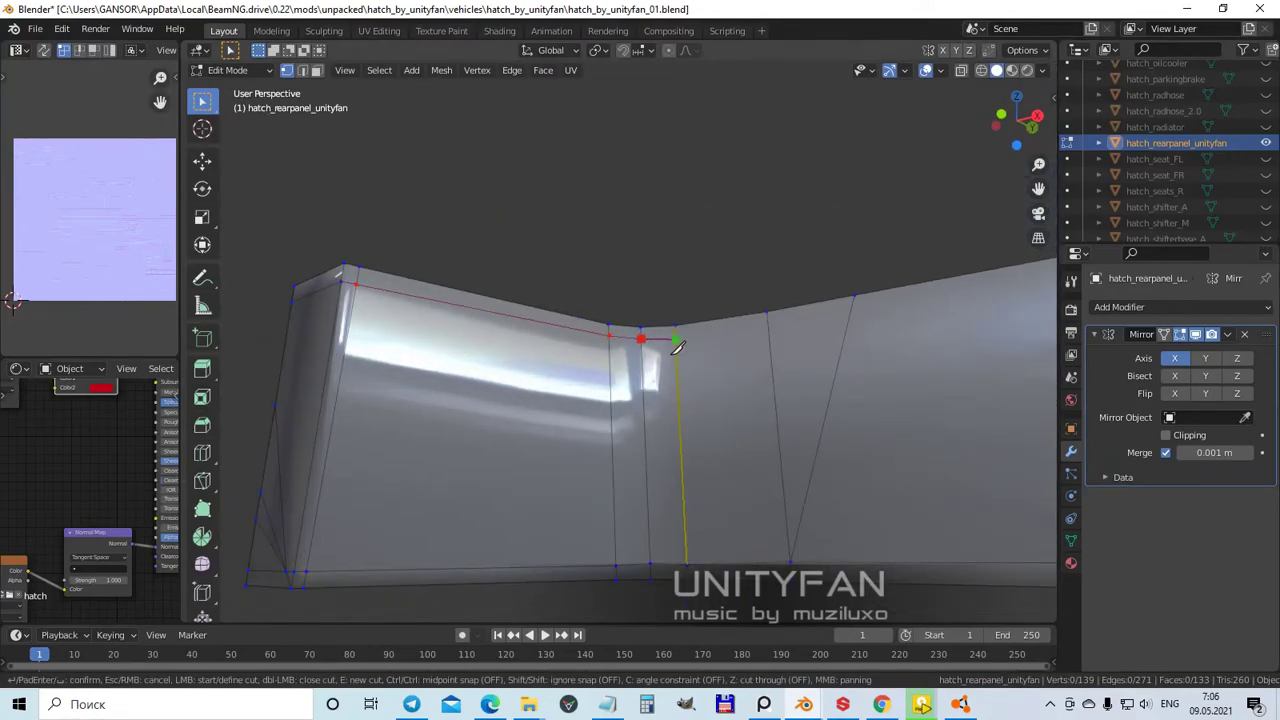
pyautogui.click(853, 328)
pyautogui.press('Return')
pyautogui.moveTo(853, 328); pyautogui.dragTo(538, 435, button='middle')
# - Knife-cut the remaining support edges on the isolated rear panel
pyautogui.moveTo(430, 340); pyautogui.dragTo(515, 420, button='middle')
pyautogui.click(591, 192)
pyautogui.press('Return')
pyautogui.moveTo(597, 190); pyautogui.dragTo(622, 226, button='middle')
pyautogui.click(541, 436)
pyautogui.press('Return')
pyautogui.moveTo(541, 436)
pyautogui.mouseDown(button='middle')
pyautogui.moveTo(551, 289)
pyautogui.moveTo(591, 485)
pyautogui.moveTo(443, 449)
pyautogui.moveTo(557, 354)
pyautogui.moveTo(651, 400)
pyautogui.moveTo(580, 473)
pyautogui.moveTo(548, 441)
pyautogui.moveTo(569, 391)
pyautogui.moveTo(662, 467)
pyautogui.moveTo(587, 417)
pyautogui.mouseUp(button='middle')
# - Leave mesh editing and bring the rest of the car back into view around the rear panel
pyautogui.press('Escape')
pyautogui.press('Tab')
pyautogui.click(580, 473)
pyautogui.moveTo(508, 422); pyautogui.dragTo(643, 424, button='middle')
pyautogui.click(642, 420)
pyautogui.press('KP_Divide')
pyautogui.scroll(3, 669, 456)
pyautogui.moveTo(690, 304); pyautogui.dragTo(640, 354, button='middle')
# - Knife-cut a slanted line across the plate section, near its slanted outer side, from bottom to top rim
pyautogui.press('Tab')
pyautogui.moveTo(680, 264); pyautogui.dragTo(722, 418, button='middle')
pyautogui.scroll(1, 776, 276)
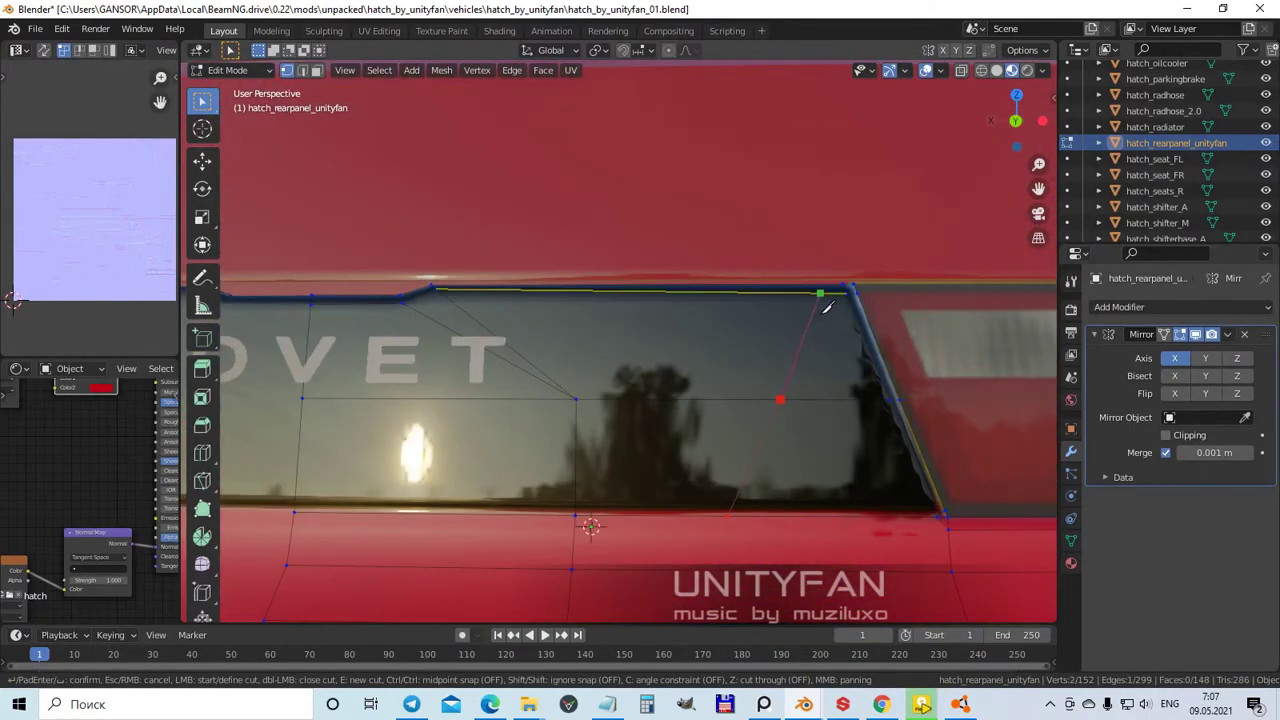
pyautogui.press('Return')
pyautogui.moveTo(800, 291); pyautogui.dragTo(908, 531, button='middle')
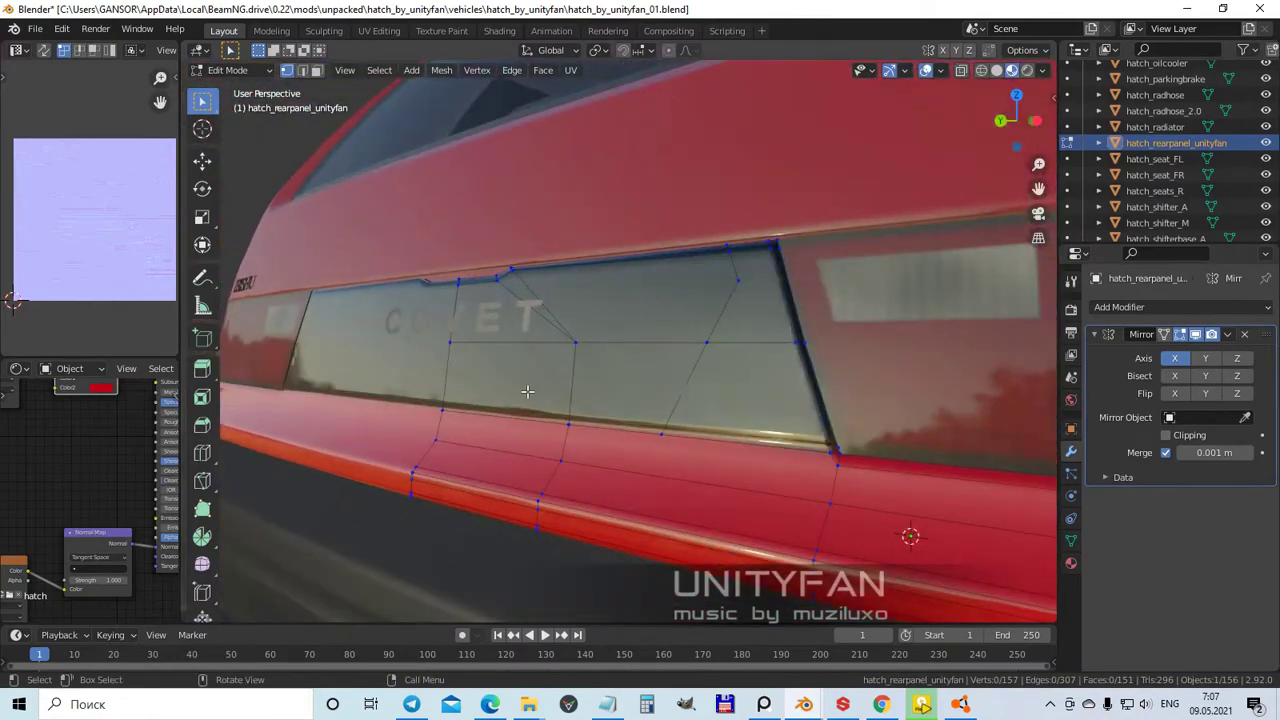
# - Knife-cut edges along the plate section's bottom and just below its notched upper rim to outline a recess
pyautogui.scroll(2, 600, 400)
pyautogui.click(377, 343)
pyautogui.scroll(-2, 707, 478)
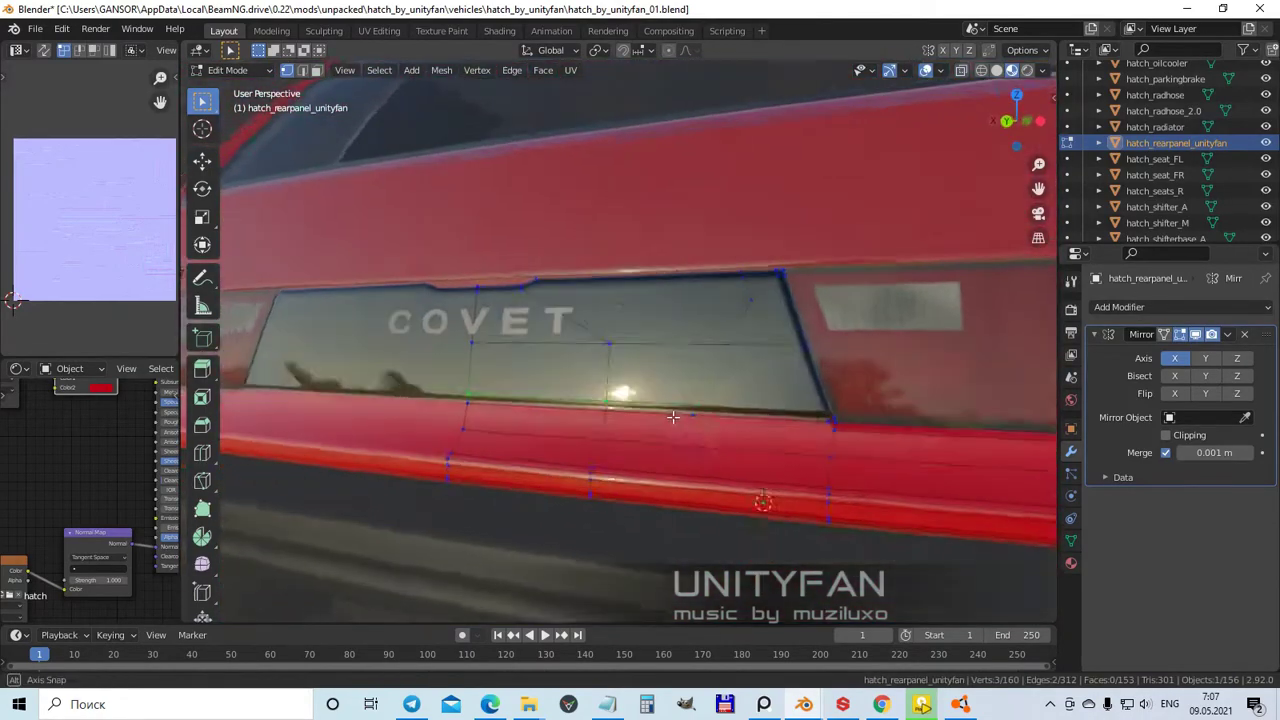
pyautogui.scroll(3, 600, 420)
pyautogui.click(418, 279)
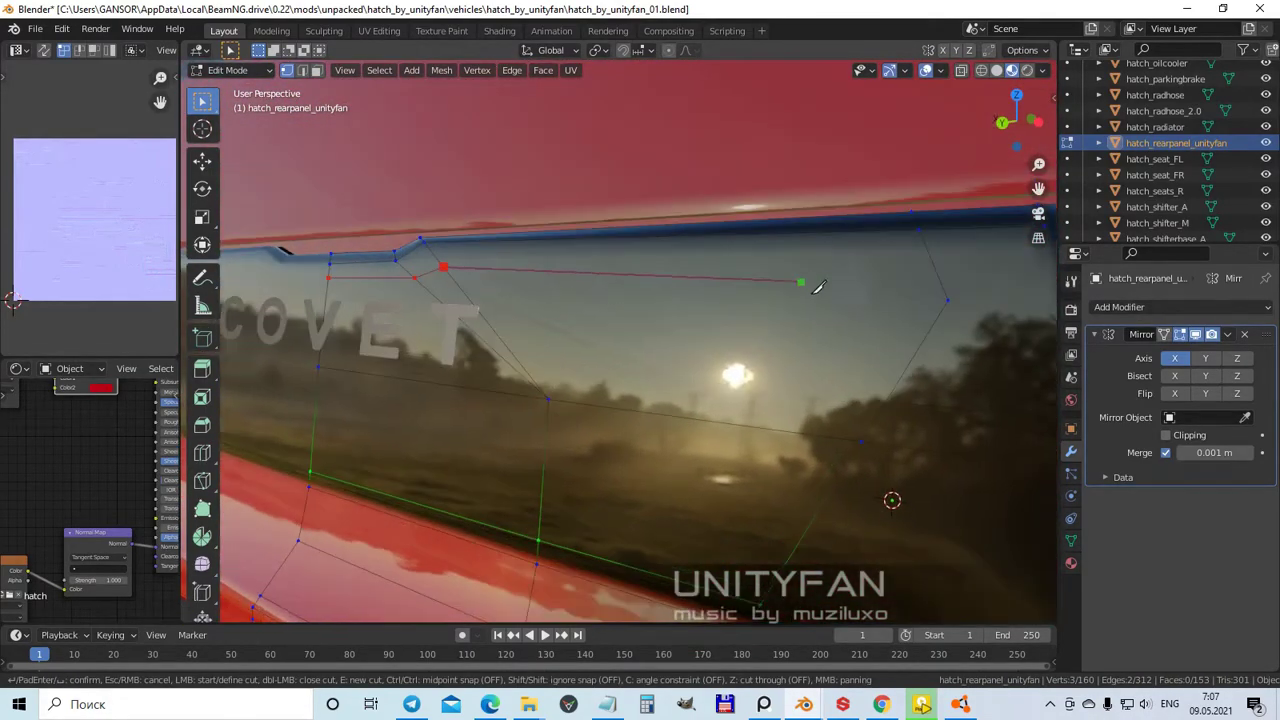
pyautogui.press('Return')
# - Select the faces inside the outline behind the COVET lettering and move them inward to form a recess
pyautogui.scroll(-4, 908, 408)
pyautogui.moveTo(908, 408); pyautogui.dragTo(318, 75, button='middle')
pyautogui.scroll(4, 748, 437)
pyautogui.keyDown('shift'); pyautogui.click(518, 272); pyautogui.keyUp('shift')
pyautogui.moveTo(518, 272); pyautogui.dragTo(768, 371, button='middle')
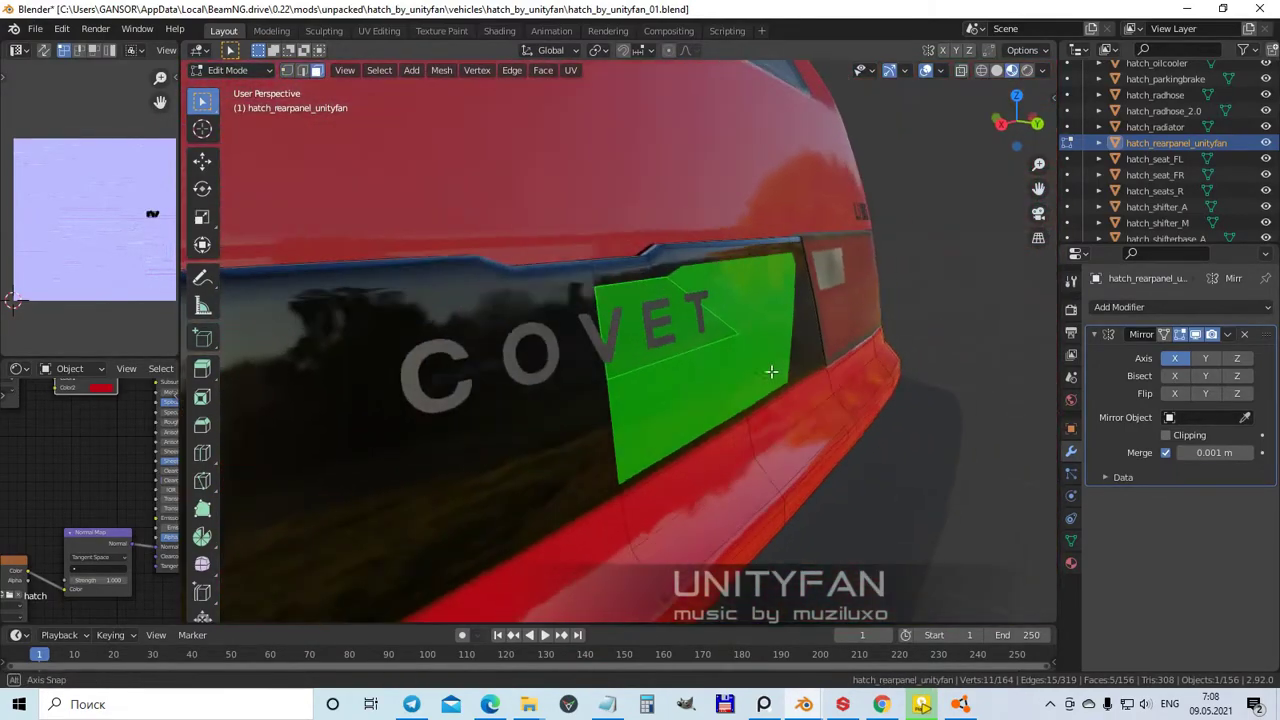
pyautogui.click(203, 163)
pyautogui.moveTo(770, 340); pyautogui.dragTo(792, 348)
# - Select the vertices along the recess's lower inner edge and move them to reshape the recess
pyautogui.moveTo(737, 411); pyautogui.dragTo(419, 155, button='middle')
pyautogui.moveTo(554, 374)
pyautogui.mouseDown(button='middle')
pyautogui.moveTo(711, 457)
pyautogui.moveTo(767, 409)
pyautogui.mouseUp(button='middle')
pyautogui.moveTo(767, 409); pyautogui.dragTo(755, 412)
pyautogui.moveTo(755, 412)
pyautogui.mouseDown(button='middle')
pyautogui.moveTo(775, 366)
pyautogui.moveTo(709, 466)
pyautogui.moveTo(823, 434)
pyautogui.moveTo(740, 405)
pyautogui.mouseUp(button='middle')
pyautogui.keyDown('ctrl'); pyautogui.click(740, 405); pyautogui.keyUp('ctrl')
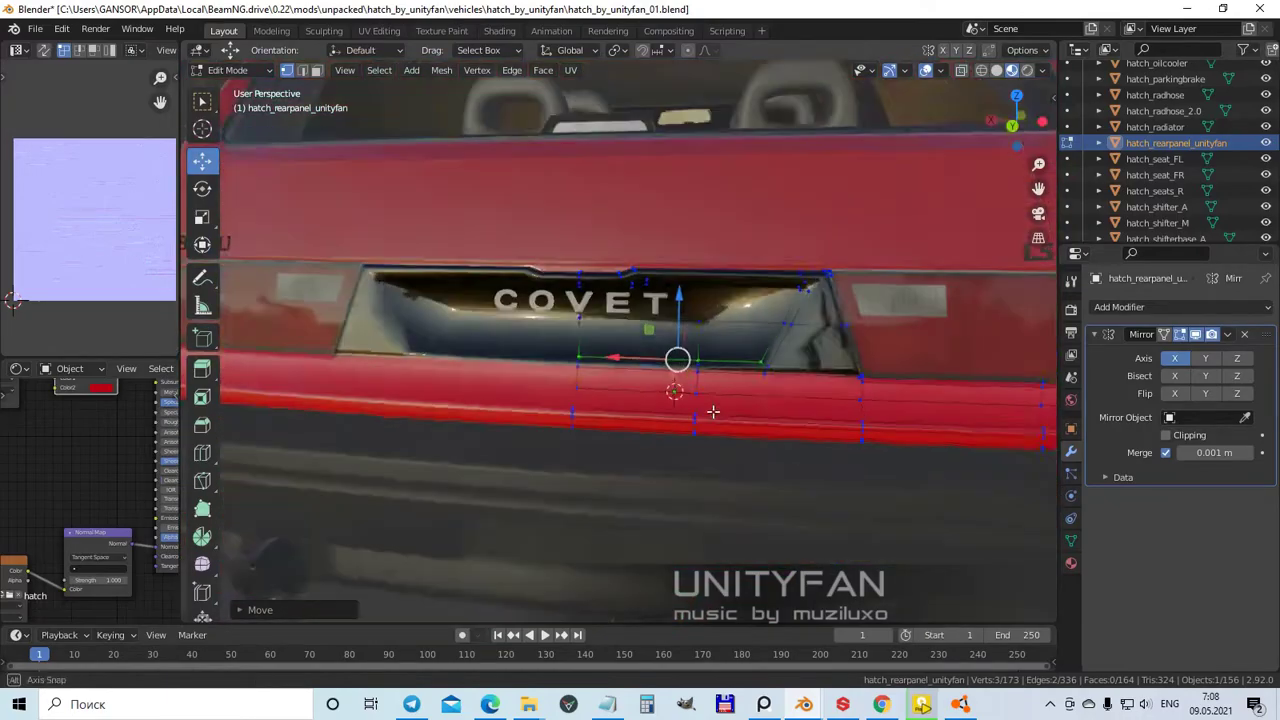
pyautogui.scroll(-5, 746, 403)
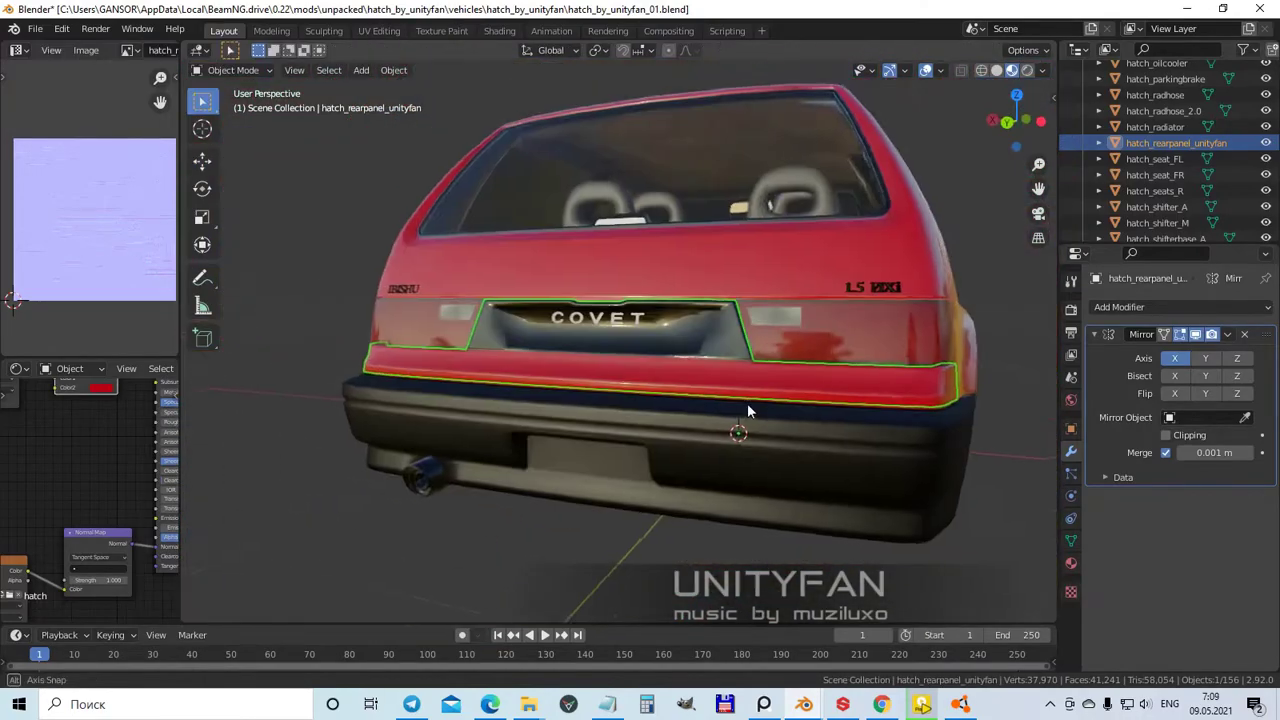
# - Knife-cut a support edge along the outside of the recess's slanted side and select its upper corner vertex
pyautogui.moveTo(746, 403); pyautogui.dragTo(787, 465, button='middle')
pyautogui.scroll(5, 799, 448)
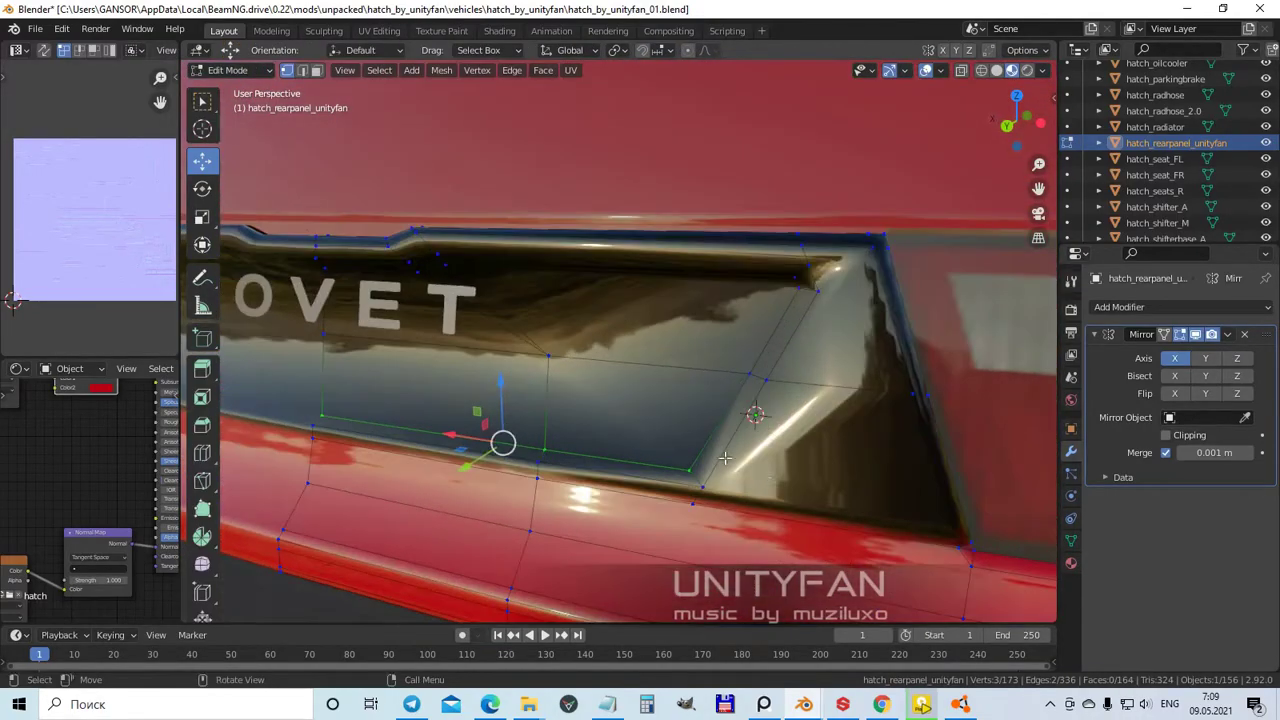
pyautogui.scroll(2, 762, 478)
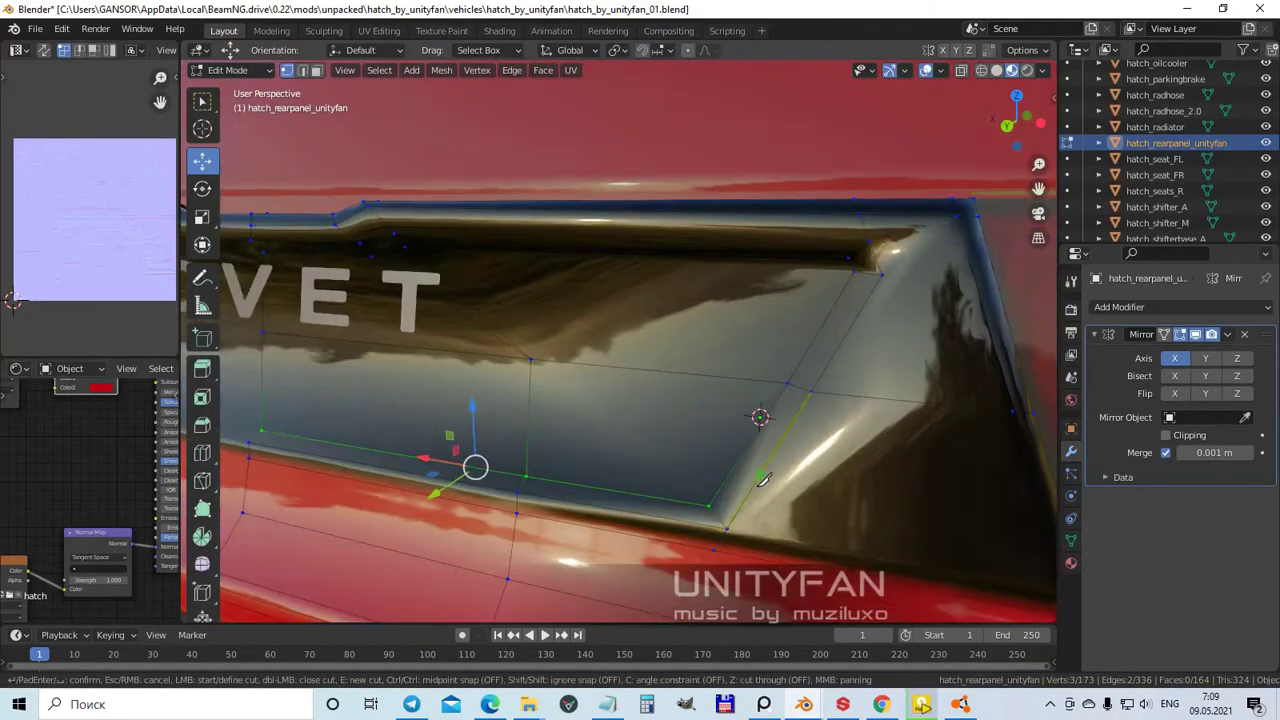
pyautogui.moveTo(833, 423); pyautogui.dragTo(822, 425, button='middle')
pyautogui.click(784, 388)
pyautogui.scroll(-3, 790, 395)
pyautogui.scroll(3, 790, 395)
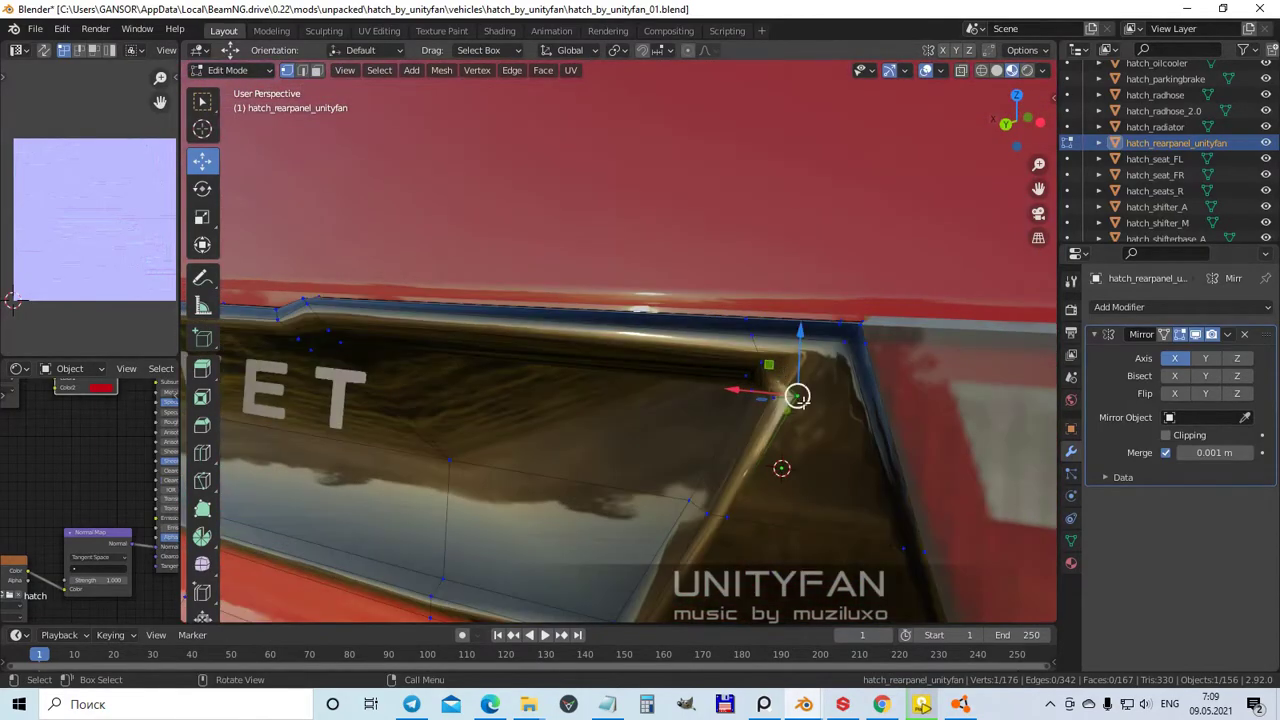
# - Knife-cut a support edge along the recess's upper lip, following the notch above the COVET lettering
pyautogui.scroll(-3, 788, 362)
pyautogui.scroll(2, 712, 362)
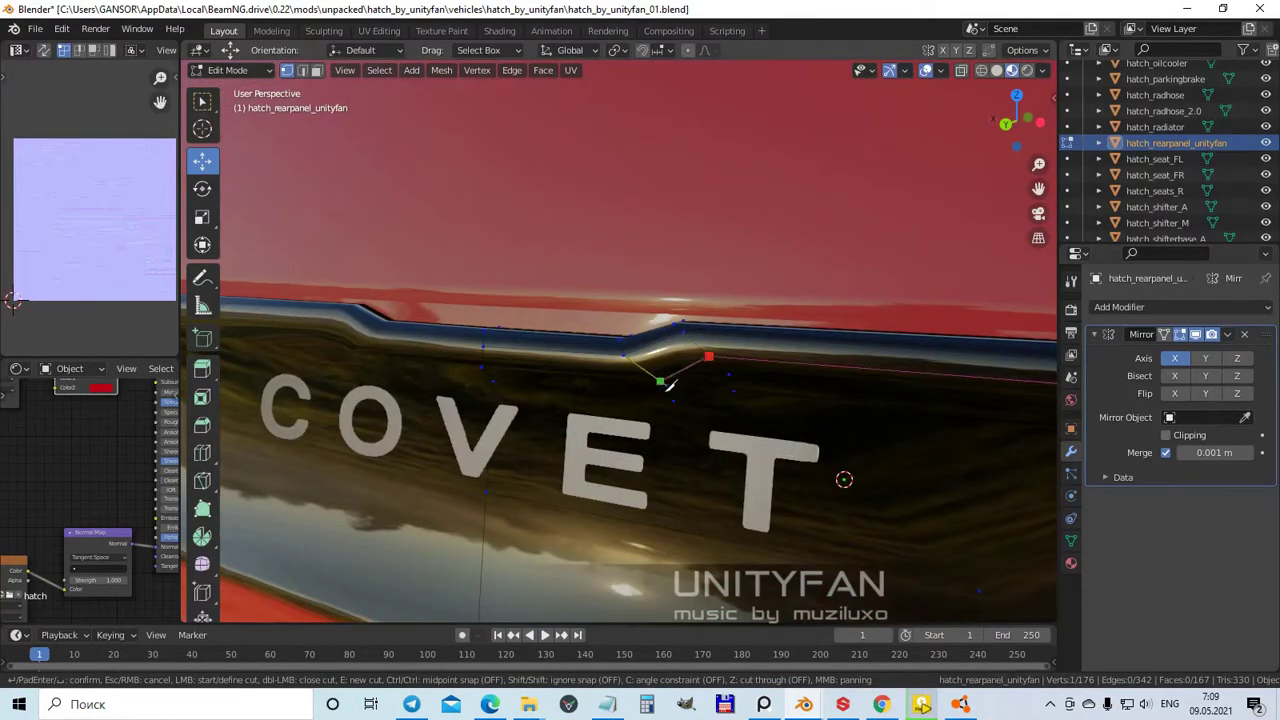
pyautogui.scroll(-3, 723, 357)
pyautogui.moveTo(723, 357); pyautogui.dragTo(666, 409, button='middle')
pyautogui.scroll(4, 666, 409)
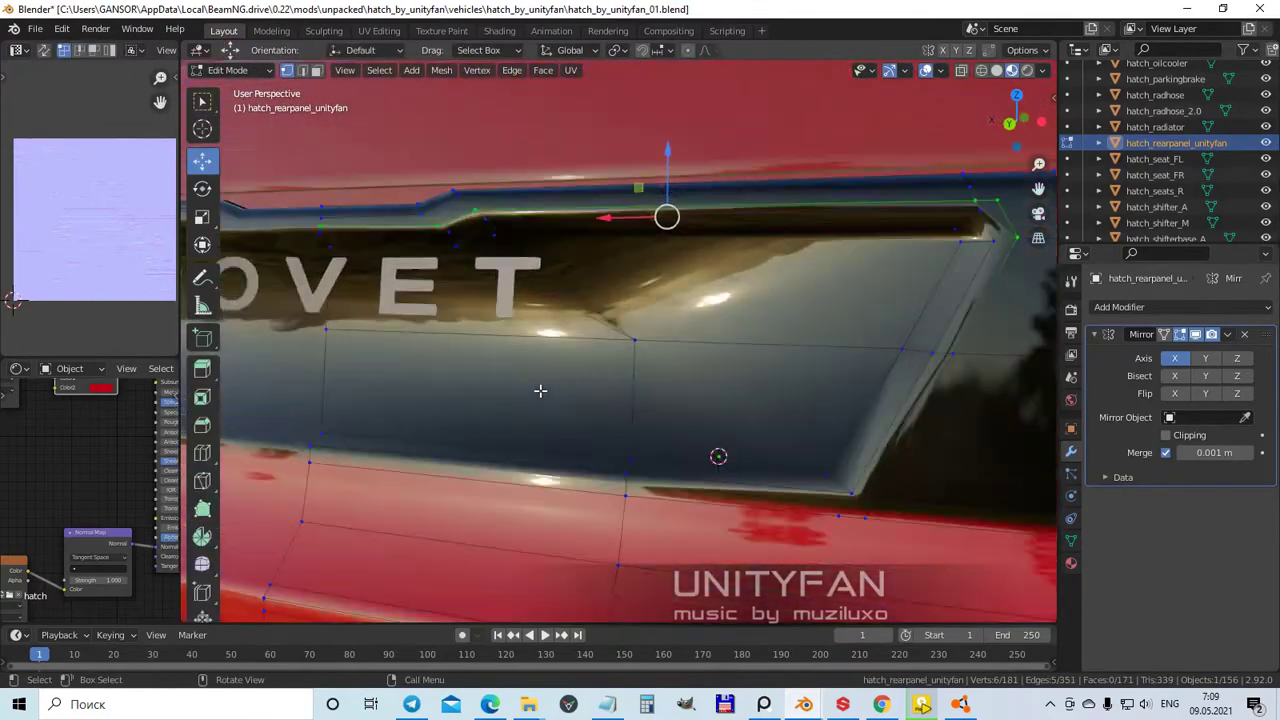
# - Knife-cut an inner outline along the recess floor's bottom and slanted side, and leave mesh editing
pyautogui.click(648, 465)
pyautogui.scroll(2, 715, 470)
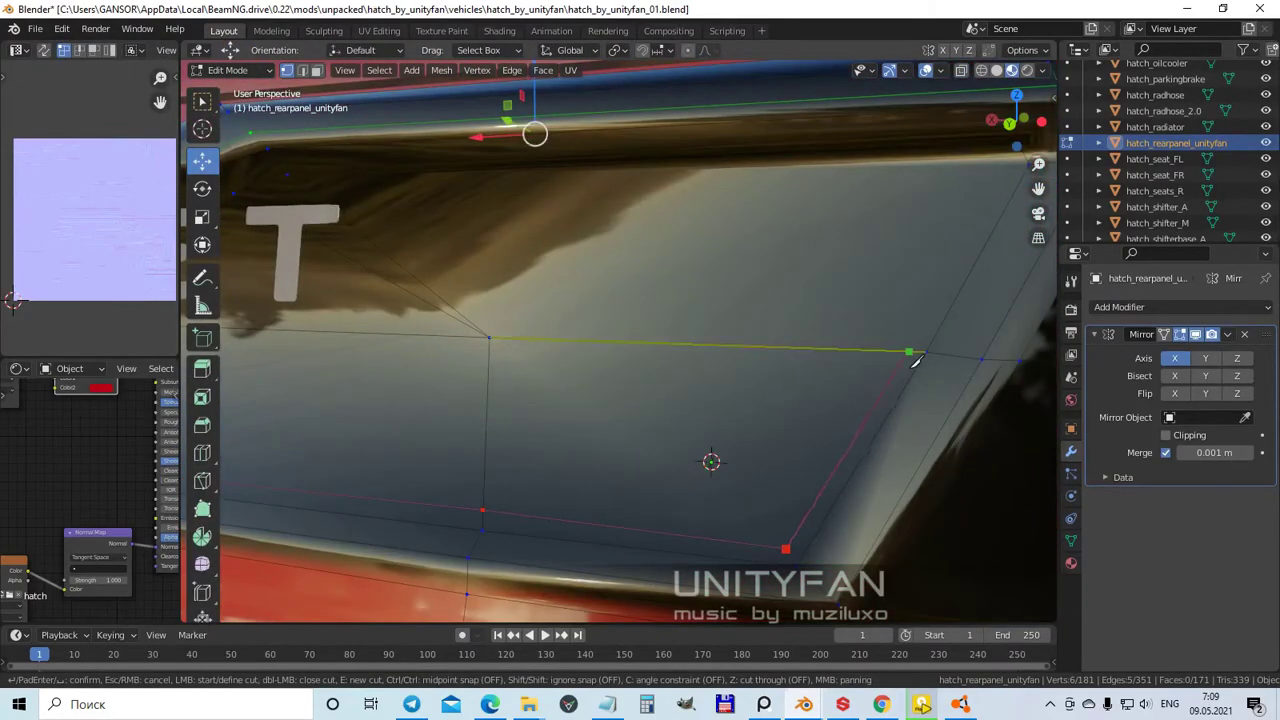
pyautogui.moveTo(916, 362); pyautogui.dragTo(916, 355, button='middle')
pyautogui.press('Return')
pyautogui.press('Tab')
pyautogui.scroll(-6, 748, 394)
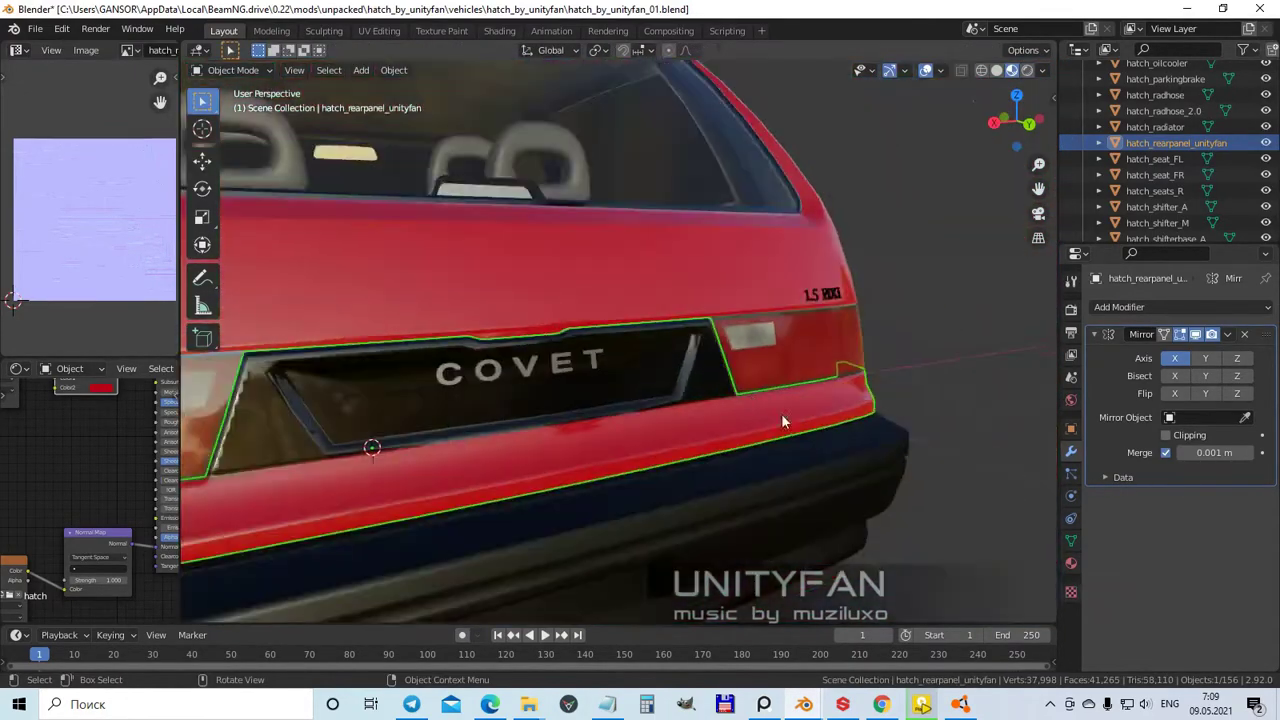
pyautogui.moveTo(653, 412); pyautogui.dragTo(641, 438, button='middle')
pyautogui.scroll(5, 600, 432)
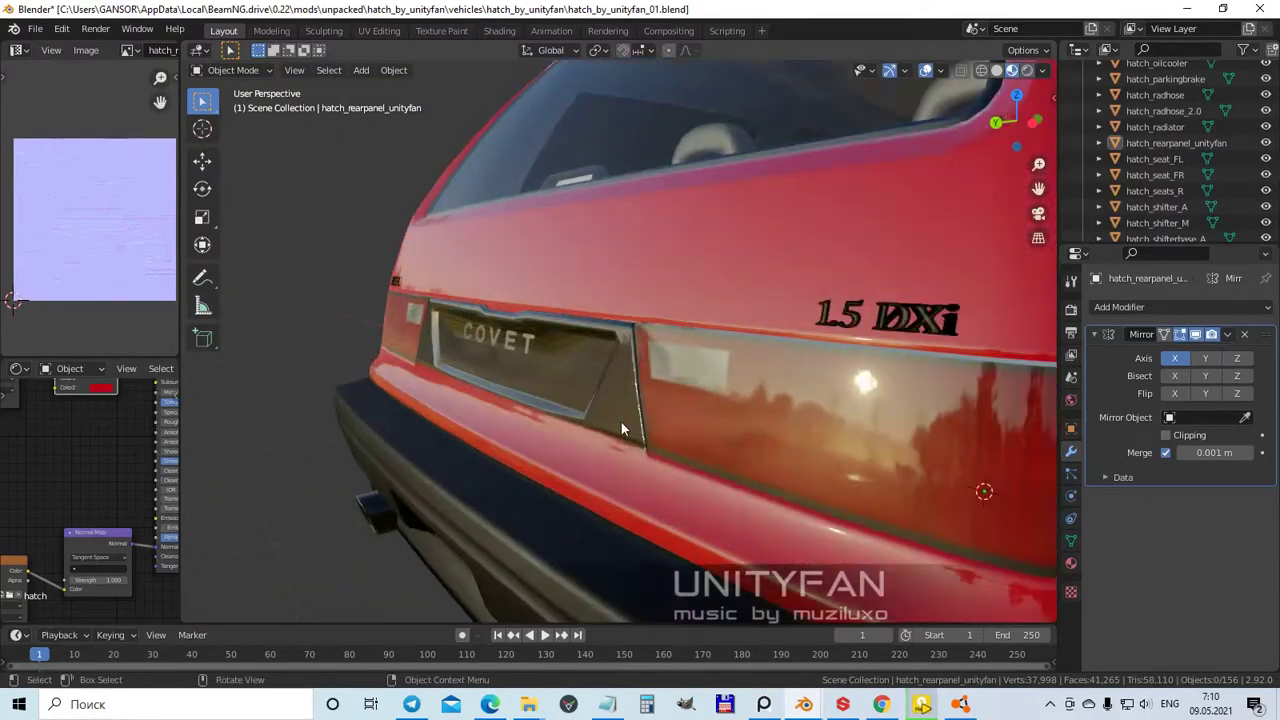
# - Knife-cut a support edge across the recess's upper inner corner, connecting the lip to the slanted side
pyautogui.press('Tab')
pyautogui.scroll(3, 651, 420)
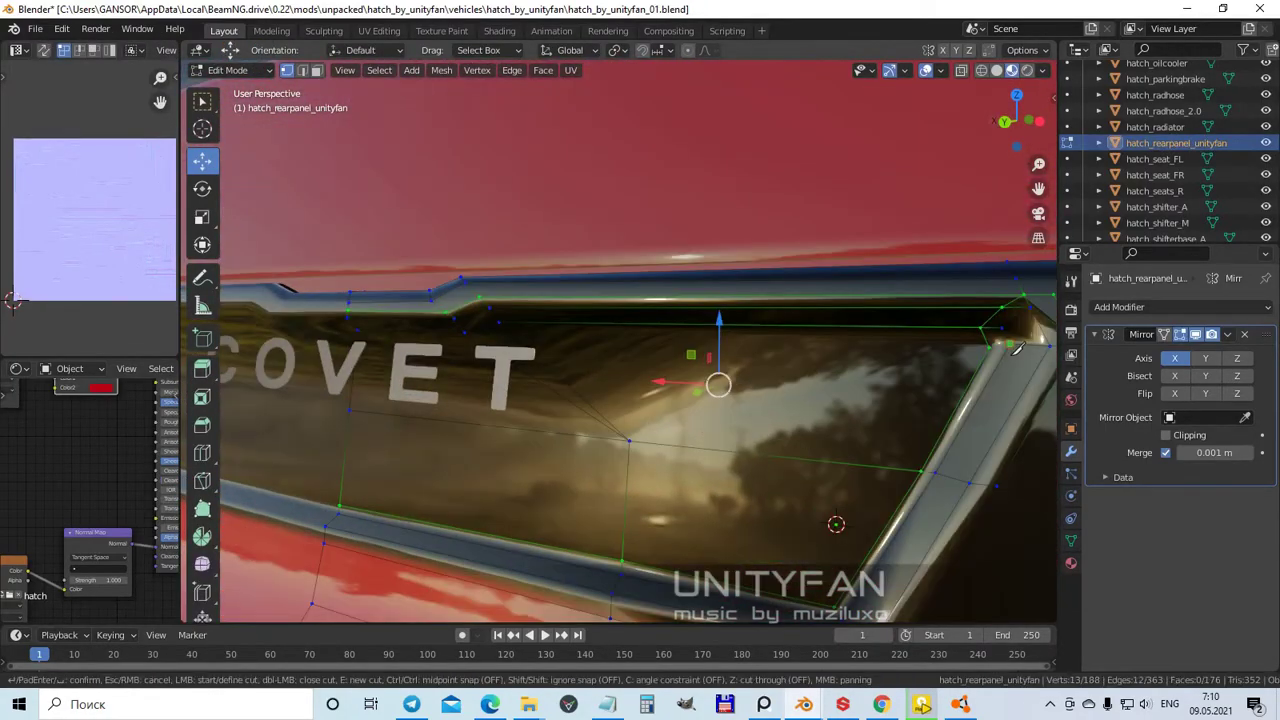
pyautogui.moveTo(1015, 347); pyautogui.dragTo(735, 385, button='middle')
pyautogui.press('Return')
pyautogui.scroll(-4, 516, 376)
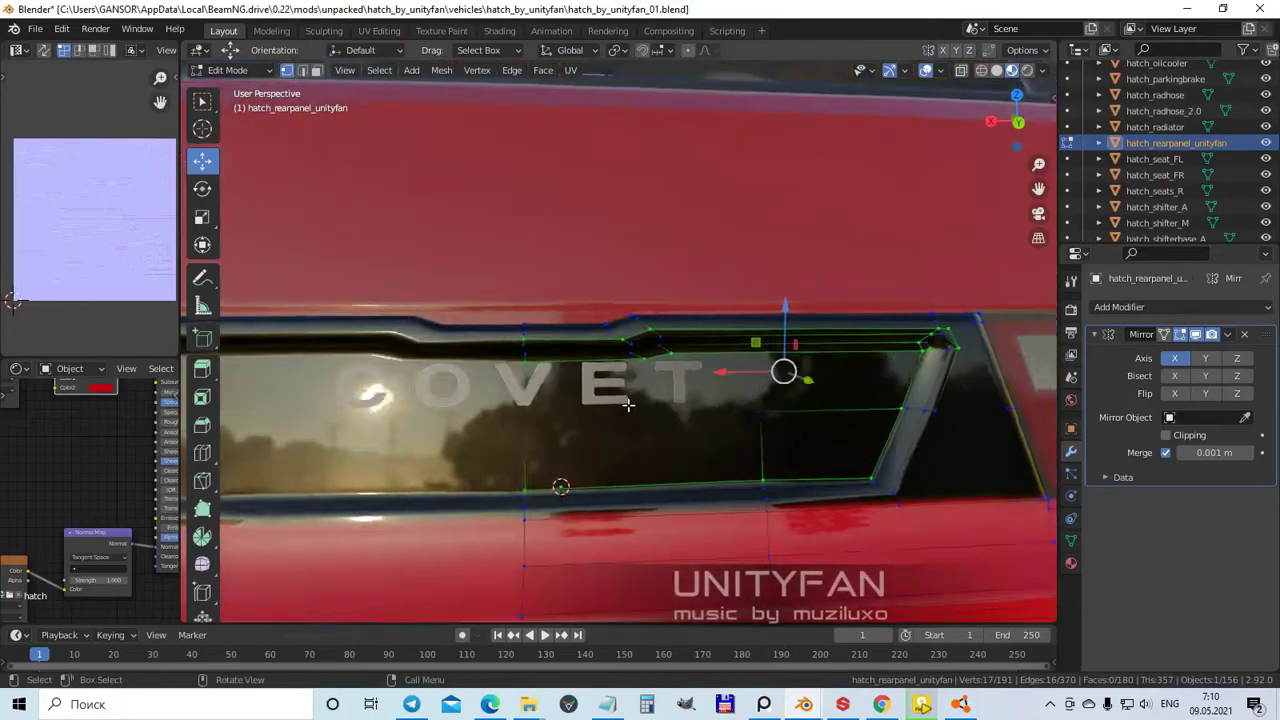
pyautogui.press('Tab')
pyautogui.scroll(-4, 640, 364)
pyautogui.moveTo(640, 364); pyautogui.dragTo(704, 358, button='middle')
pyautogui.scroll(6, 768, 402)
# - Knife-cut an edge from the recess's upper slanted corner to the panel's outer side edge
pyautogui.press('Tab')
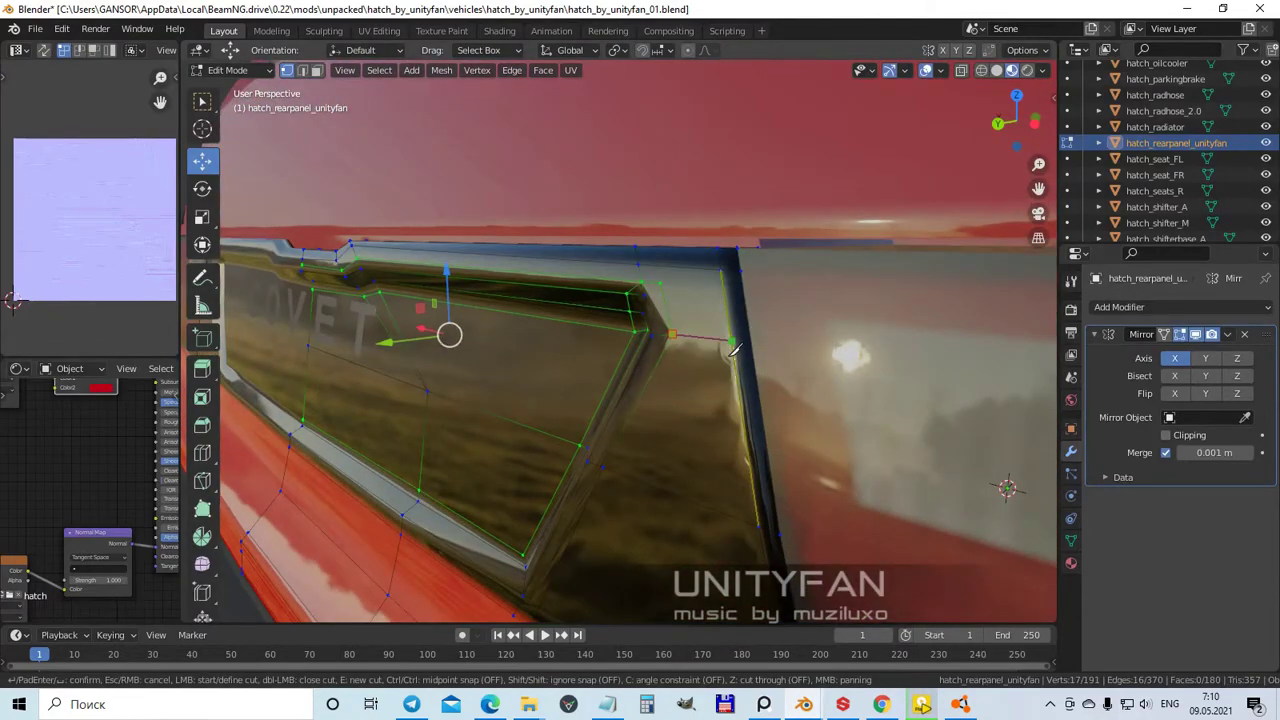
pyautogui.press('Return')
pyautogui.scroll(-5, 625, 374)
pyautogui.moveTo(625, 374); pyautogui.dragTo(747, 441, button='middle')
# - Knife-cut support edges around the lower corner of the recess's slanted side and leave mesh editing
pyautogui.scroll(5, 537, 477)
pyautogui.click(684, 373)
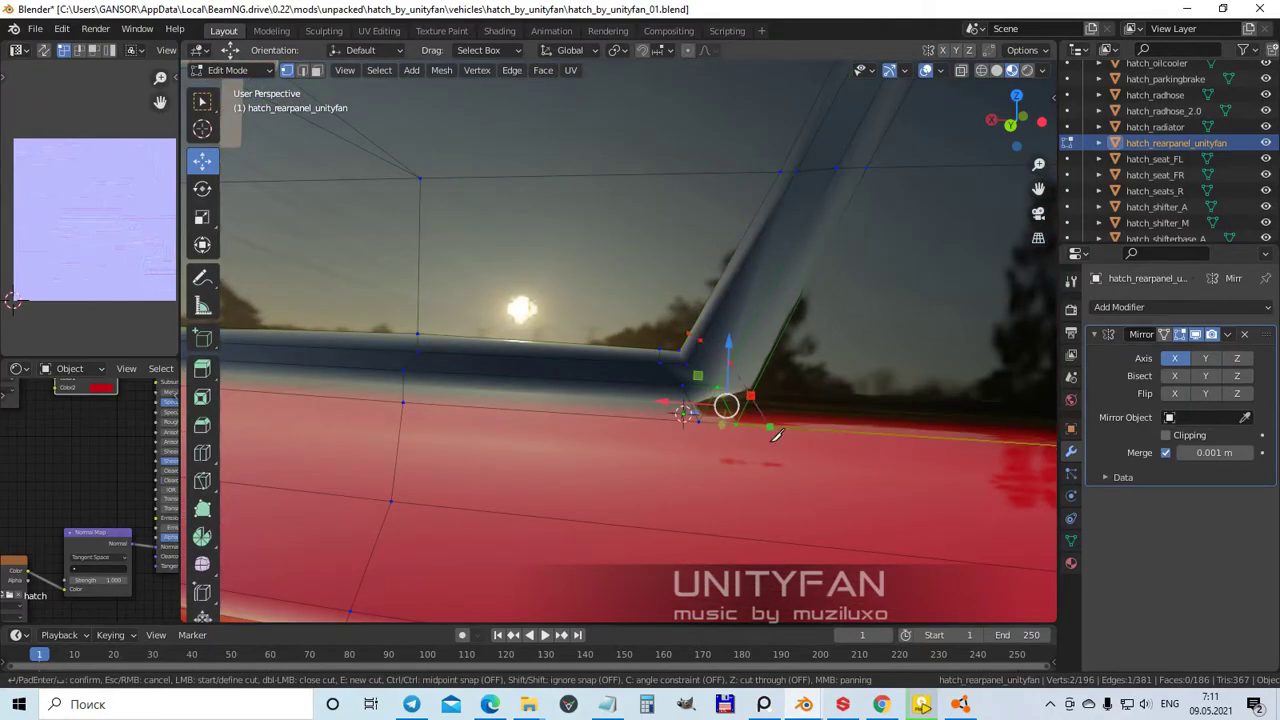
pyautogui.press('Return')
pyautogui.scroll(-5, 730, 420)
pyautogui.press('Tab')
# - Add support edges to the recess's upper lip and move the vertices along it
pyautogui.moveTo(851, 454); pyautogui.dragTo(700, 474, button='middle')
pyautogui.scroll(5, 757, 458)
pyautogui.scroll(-5, 703, 497)
pyautogui.press('Tab')
pyautogui.scroll(5, 756, 470)
pyautogui.click(755, 373)
pyautogui.press('Escape')
pyautogui.press('Tab')
pyautogui.scroll(-5, 401, 361)
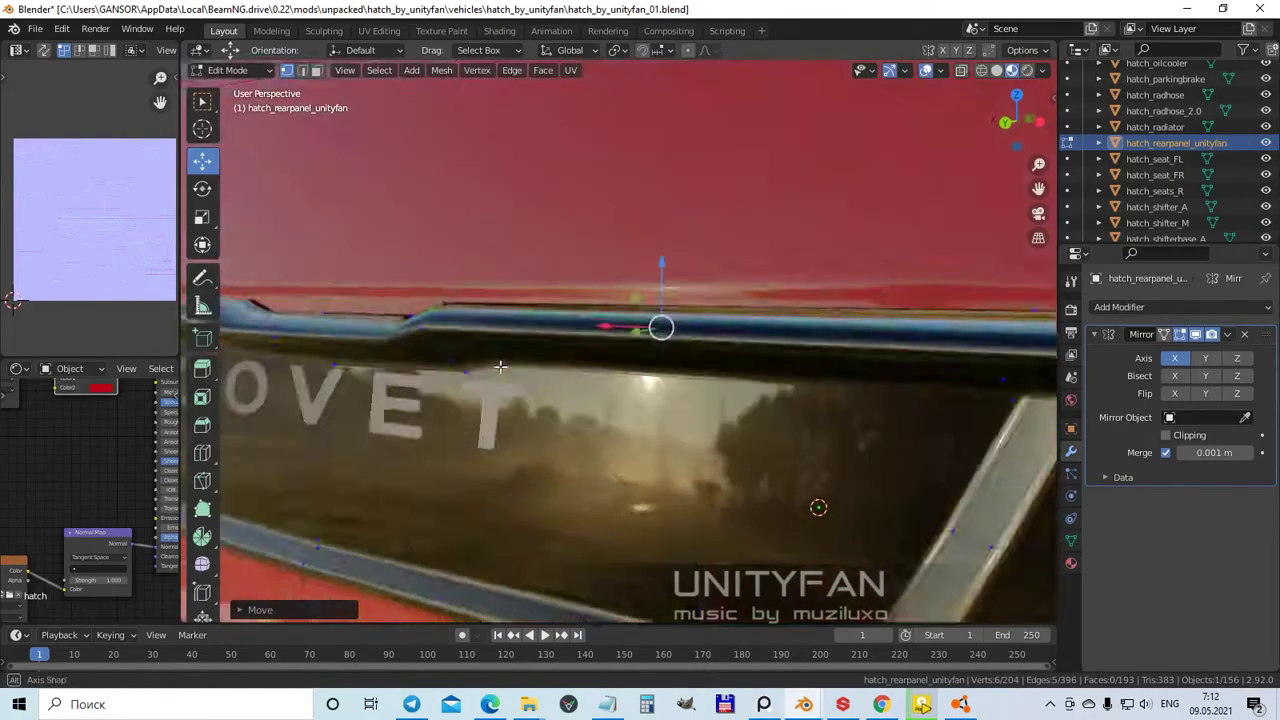
pyautogui.moveTo(620, 420); pyautogui.dragTo(537, 455, button='middle')
pyautogui.moveTo(663, 458); pyautogui.dragTo(704, 445, button='middle')
# - Knife-cut a support edge along the underside of the upper lip, from its outer end to the notch
pyautogui.press('Tab')
pyautogui.scroll(5, 723, 458)
pyautogui.scroll(3, 695, 385)
pyautogui.moveTo(647, 323); pyautogui.dragTo(708, 345, button='middle')
pyautogui.press('k')
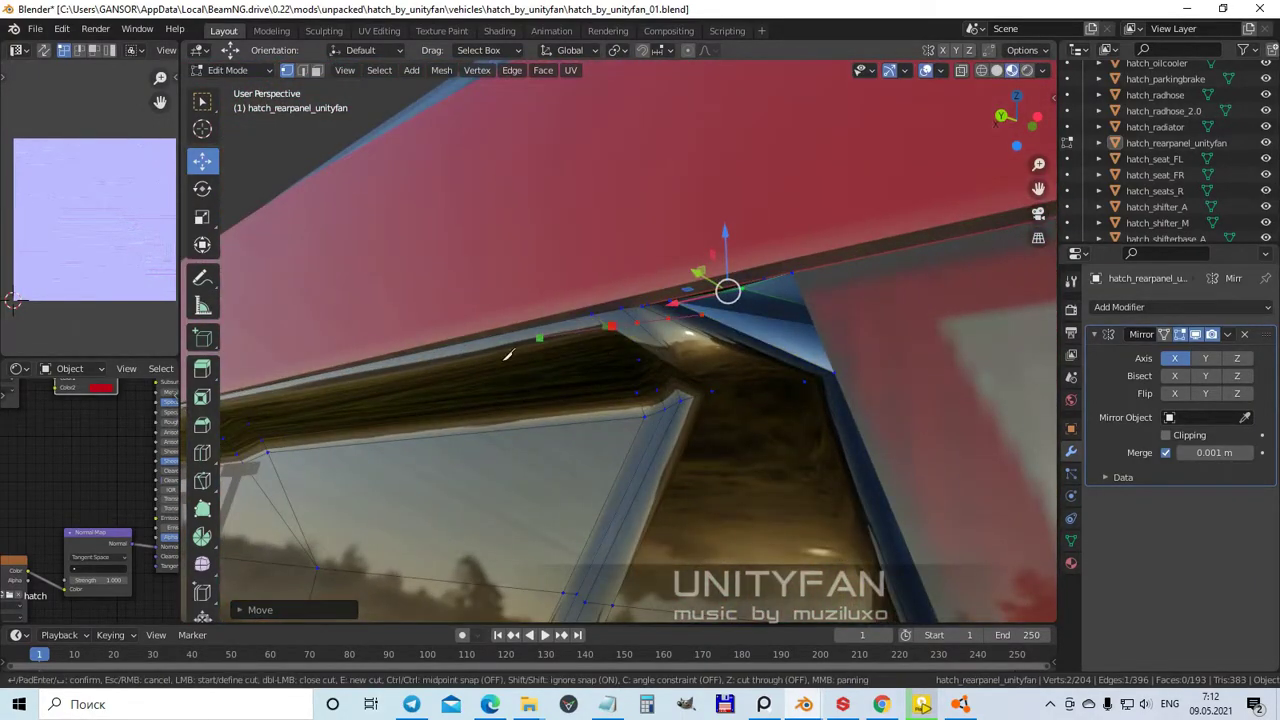
pyautogui.scroll(3, 588, 340)
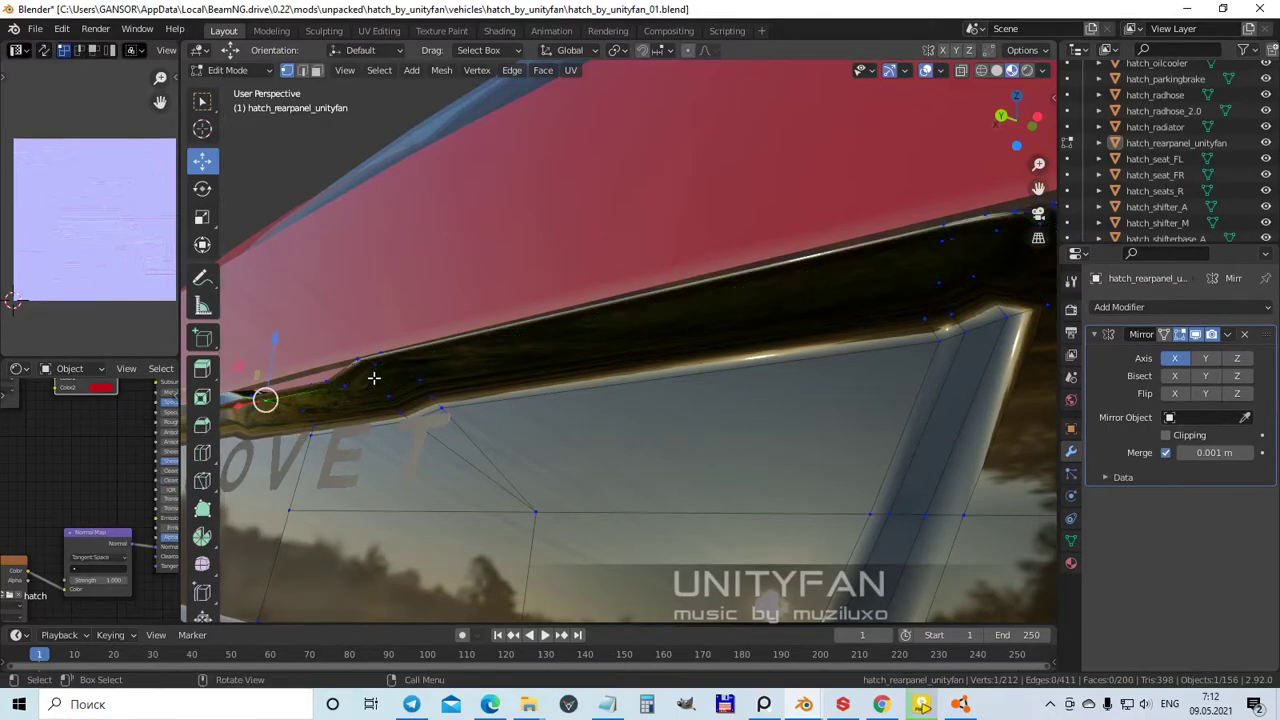
# - Move a vertex at the upper lip's notch above the COVET lettering and leave mesh editing
pyautogui.press('g')
pyautogui.moveTo(798, 241); pyautogui.dragTo(555, 459, button='middle')
pyautogui.click(676, 305)
pyautogui.press('Tab')
pyautogui.scroll(-5, 615, 455)
pyautogui.scroll(5, 685, 431)
# - Toggle the viewport shading to check the upper lip's mesh
pyautogui.press('Tab')
pyautogui.scroll(5, 555, 459)
pyautogui.press('z')
pyautogui.click(300, 354)
pyautogui.hotkey('shift', 'z')
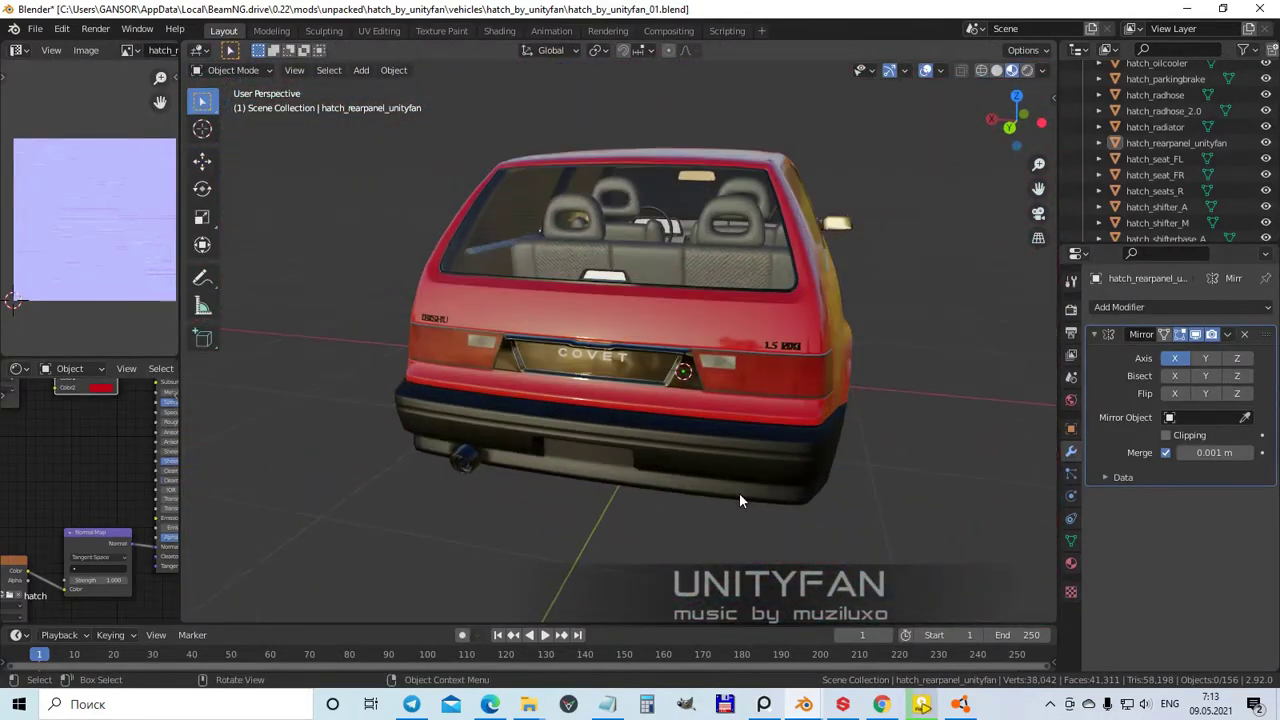
# - Merge the stray vertices at the upper lip's outer corner and adjust the neighbouring vertices
pyautogui.scroll(6, 739, 493)
pyautogui.click(671, 452)
pyautogui.press('Tab')
pyautogui.scroll(3, 734, 435)
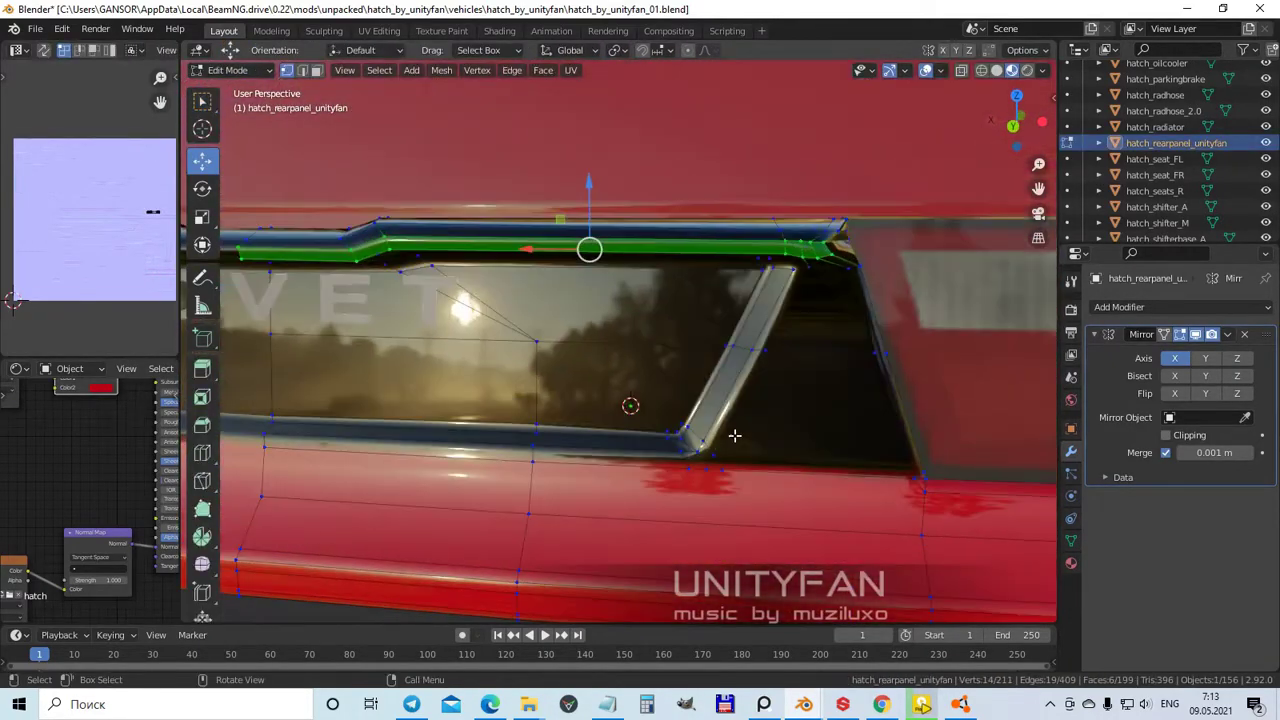
pyautogui.scroll(2, 729, 400)
pyautogui.click(729, 400)
pyautogui.scroll(4, 743, 414)
pyautogui.moveTo(743, 414)
pyautogui.mouseDown(button='middle')
pyautogui.moveTo(634, 429)
pyautogui.moveTo(556, 396)
pyautogui.mouseUp(button='middle')
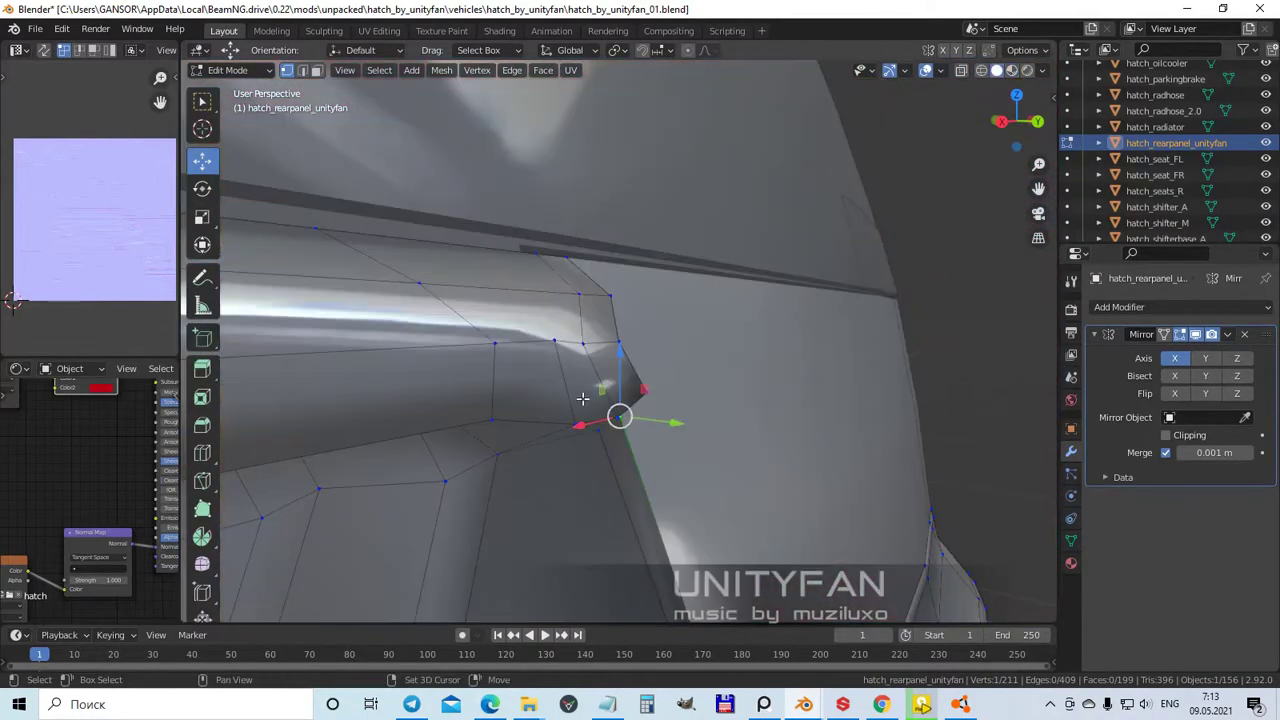
pyautogui.moveTo(732, 406); pyautogui.dragTo(621, 345, button='middle')
pyautogui.keyDown('shift'); pyautogui.click(621, 345); pyautogui.keyUp('shift')
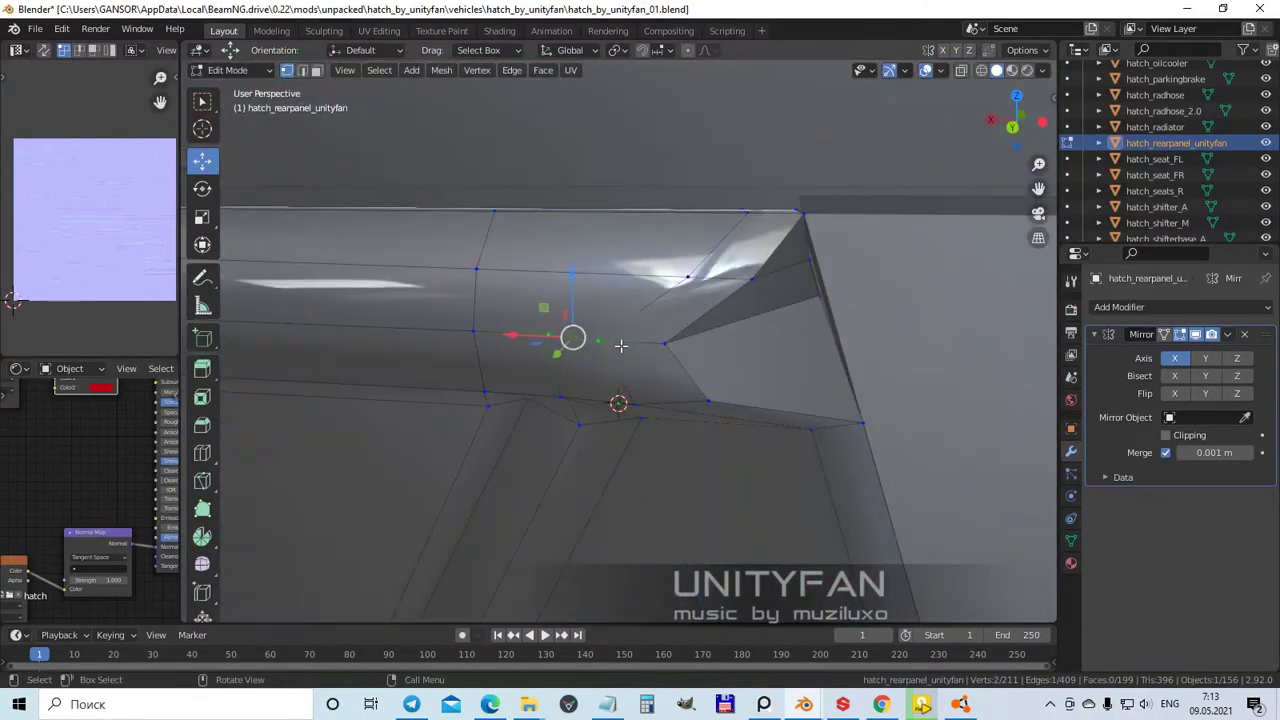
pyautogui.click(615, 289)
pyautogui.moveTo(615, 289); pyautogui.dragTo(709, 331, button='middle')
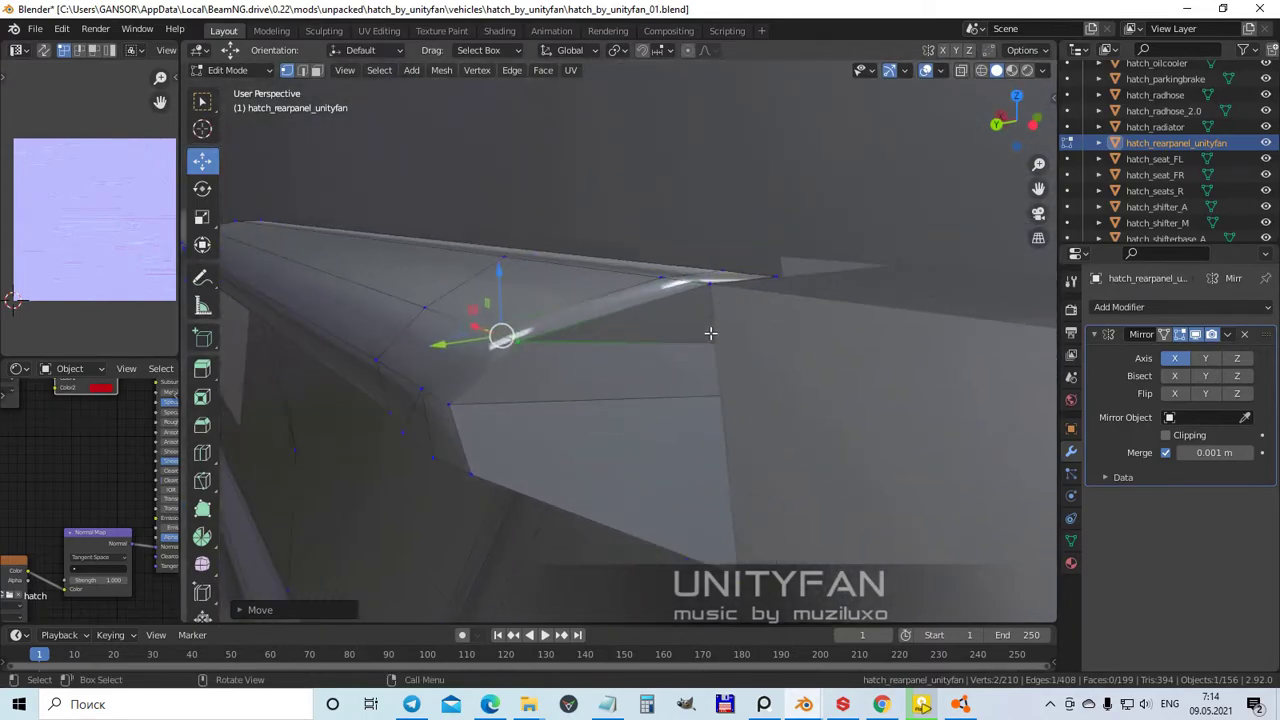
# - Move the upper lip's outer corner vertices along the X axis and along the Y axis to close the corner
pyautogui.moveTo(742, 577); pyautogui.dragTo(678, 335, button='middle')
pyautogui.press('g')
pyautogui.press('x')
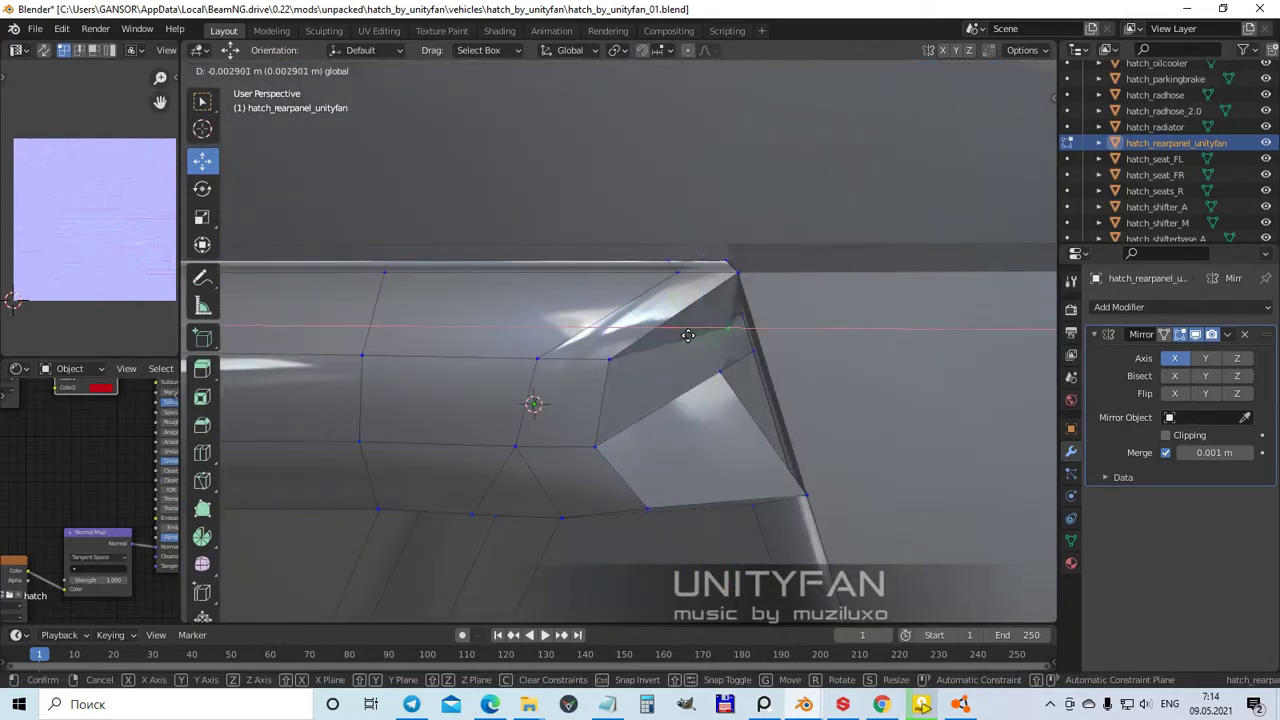
pyautogui.click(722, 383)
pyautogui.moveTo(722, 383); pyautogui.dragTo(597, 438, button='middle')
pyautogui.press('g')
pyautogui.press('y')
pyautogui.click(614, 375)
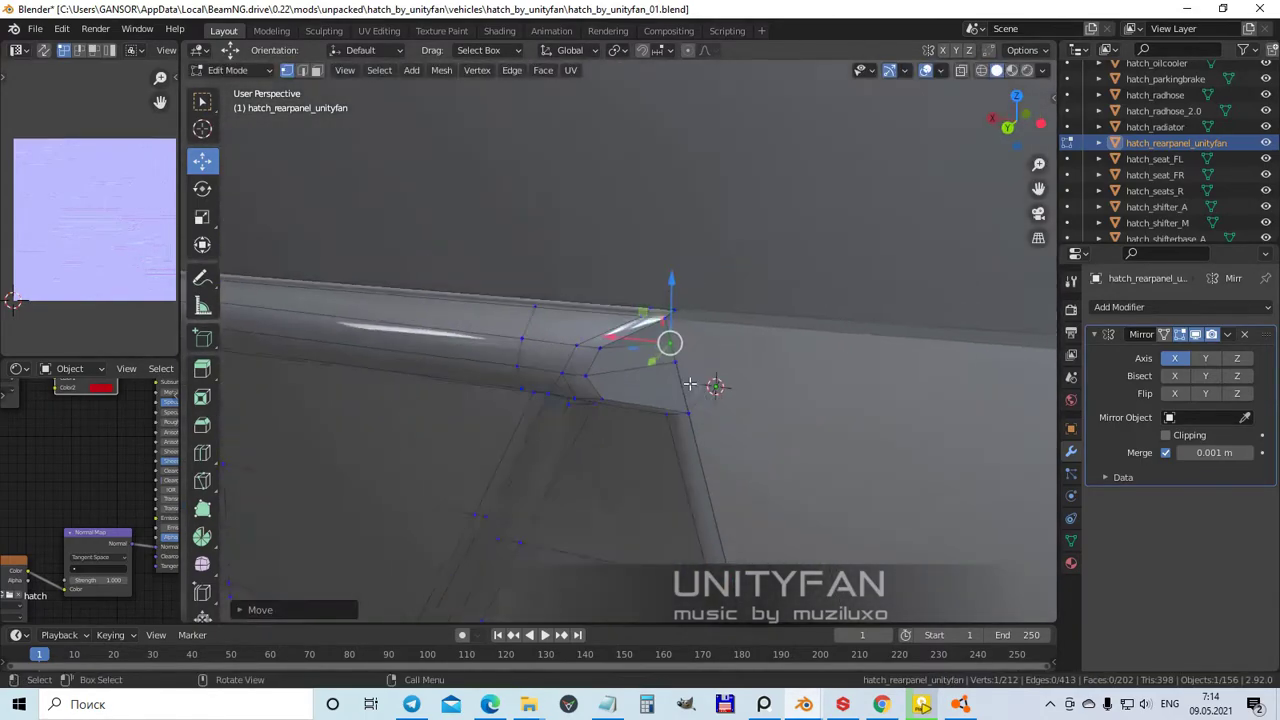
# - Leave mesh editing and display the car in material preview shading
pyautogui.press('Tab')
pyautogui.scroll(-5, 903, 443)
pyautogui.hotkey('alt', 'a')
pyautogui.scroll(5, 669, 441)
pyautogui.scroll(-5, 669, 441)
pyautogui.press('z')
pyautogui.click(631, 479)
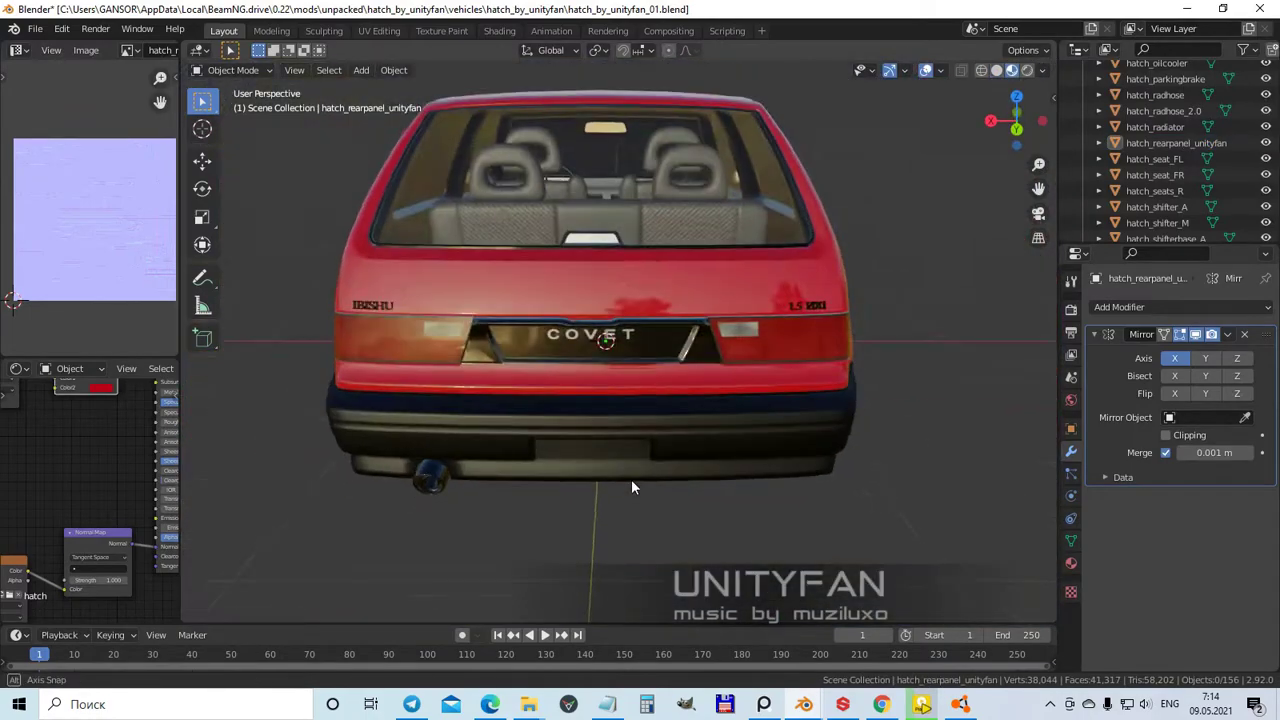
# - Knife-cut a support edge just below the upper lip, from the slanted rim to the panel's outer side edge
pyautogui.moveTo(631, 479); pyautogui.dragTo(752, 436, button='middle')
pyautogui.moveTo(704, 397); pyautogui.dragTo(643, 443, button='middle')
pyautogui.scroll(4, 666, 407)
pyautogui.click(666, 407)
pyautogui.press('Tab')
pyautogui.scroll(2, 706, 397)
pyautogui.scroll(3, 706, 397)
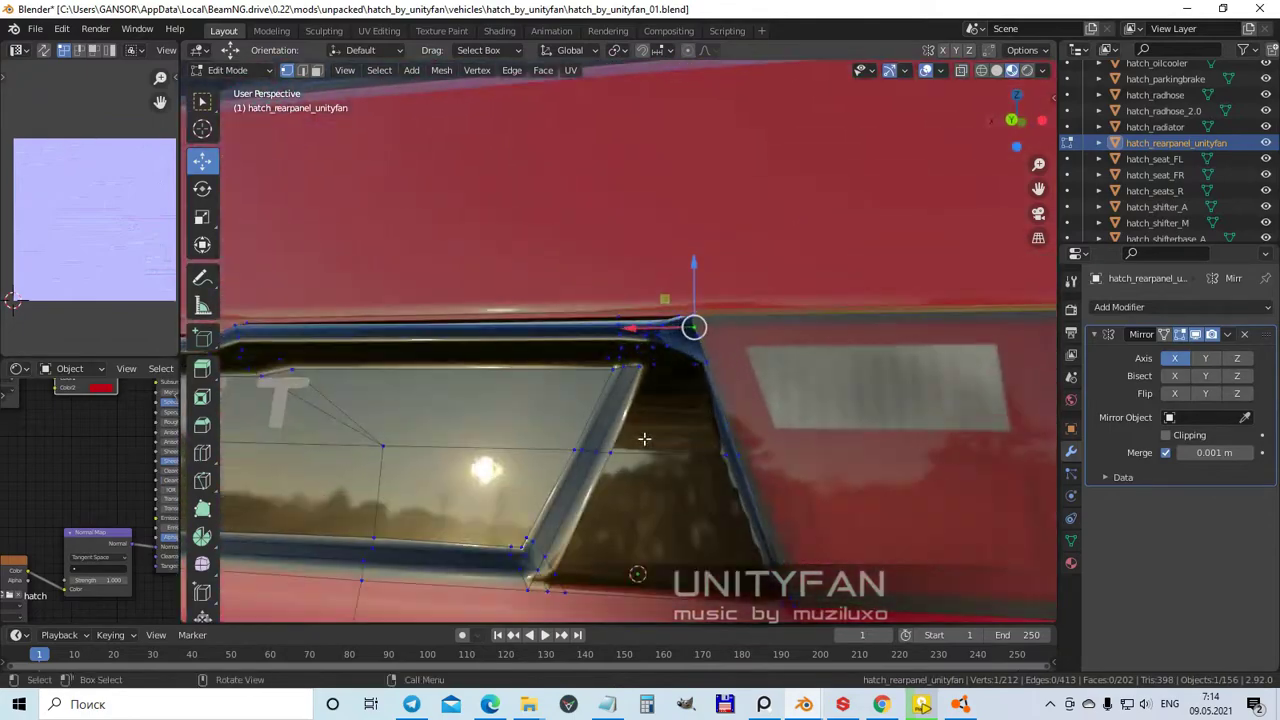
pyautogui.scroll(2, 701, 435)
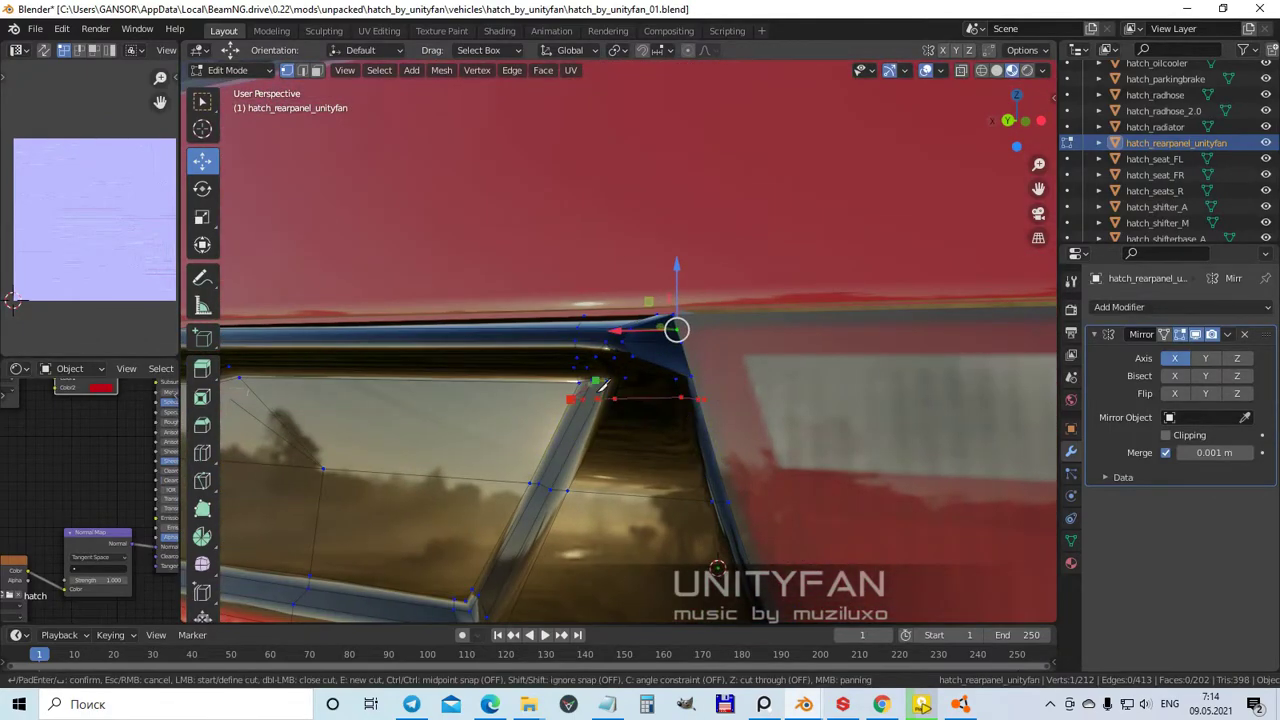
pyautogui.press('Escape')
pyautogui.press('Tab')
pyautogui.scroll(-5, 1002, 432)
pyautogui.moveTo(1002, 432); pyautogui.dragTo(641, 484, button='middle')
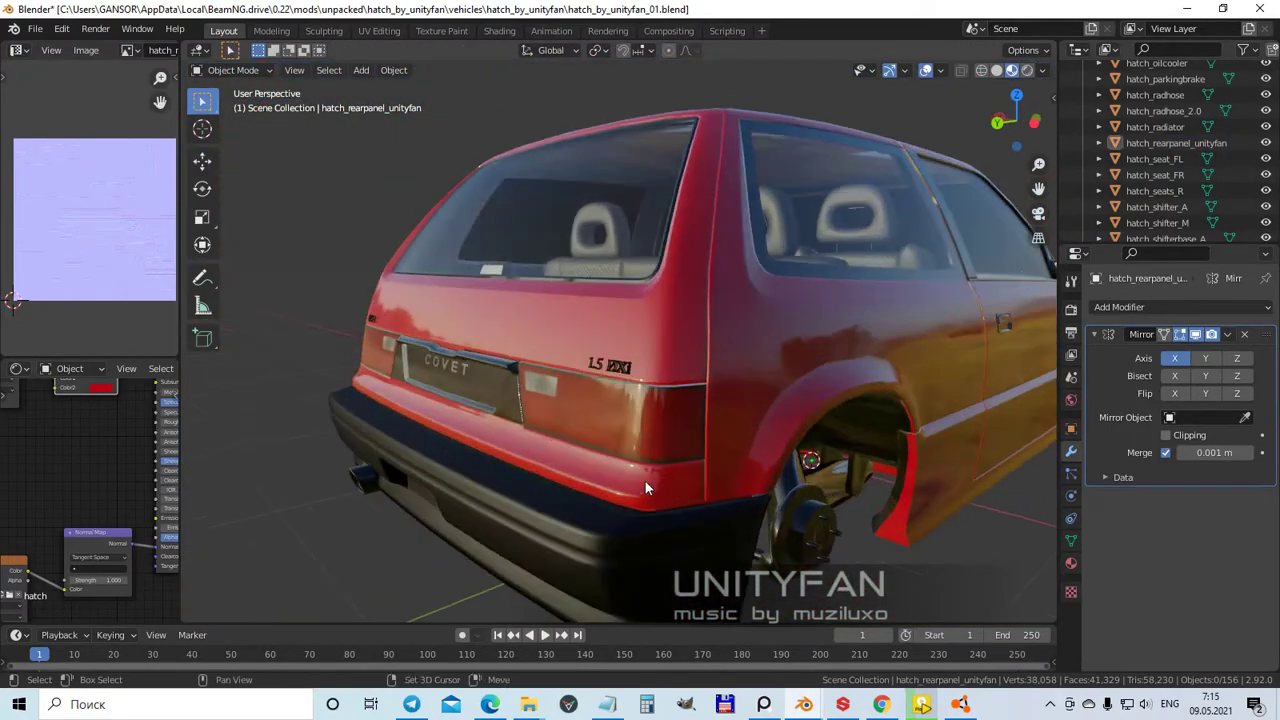
# - Adjust the vertices around the recess's upper edge and leave mesh editing
pyautogui.scroll(3, 685, 435)
pyautogui.moveTo(685, 435); pyautogui.dragTo(903, 437, button='middle')
pyautogui.scroll(-4, 903, 437)
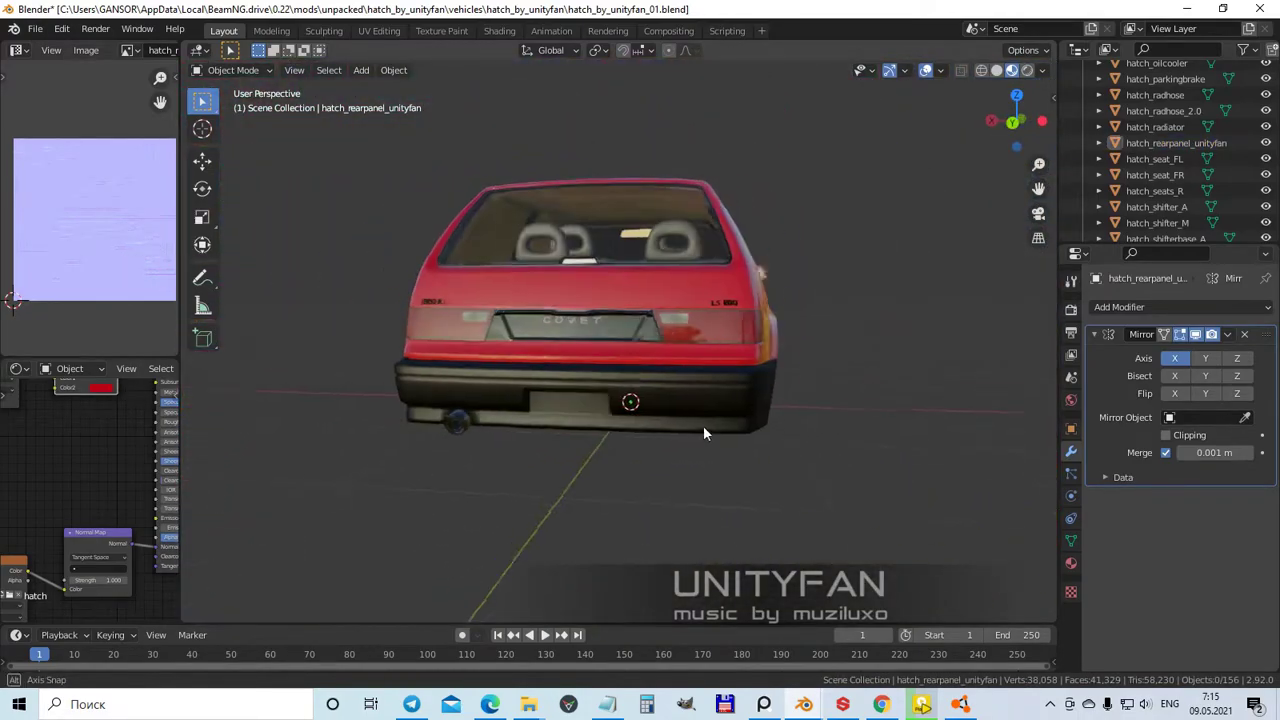
pyautogui.scroll(4, 712, 432)
pyautogui.moveTo(680, 430); pyautogui.dragTo(689, 375, button='middle')
pyautogui.press('Tab')
pyautogui.keyDown('shift'); pyautogui.click(808, 369); pyautogui.keyUp('shift')
pyautogui.press('g')
pyautogui.keyDown('shift'); pyautogui.click(540, 320); pyautogui.keyUp('shift')
pyautogui.press('Tab')
pyautogui.scroll(-6, 716, 413)
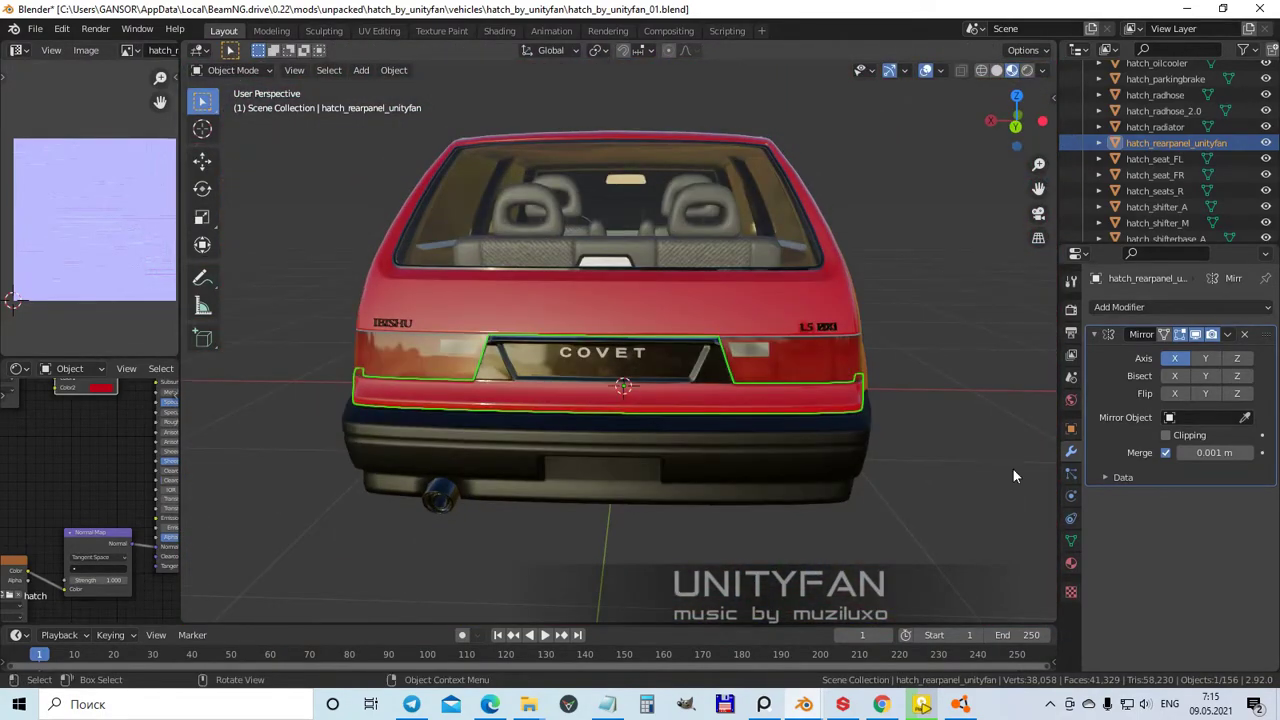
# - Select the upper lip's underside edge above the COVET lettering and move it to reshape the notch
pyautogui.press('Tab')
pyautogui.scroll(10, 620, 345)
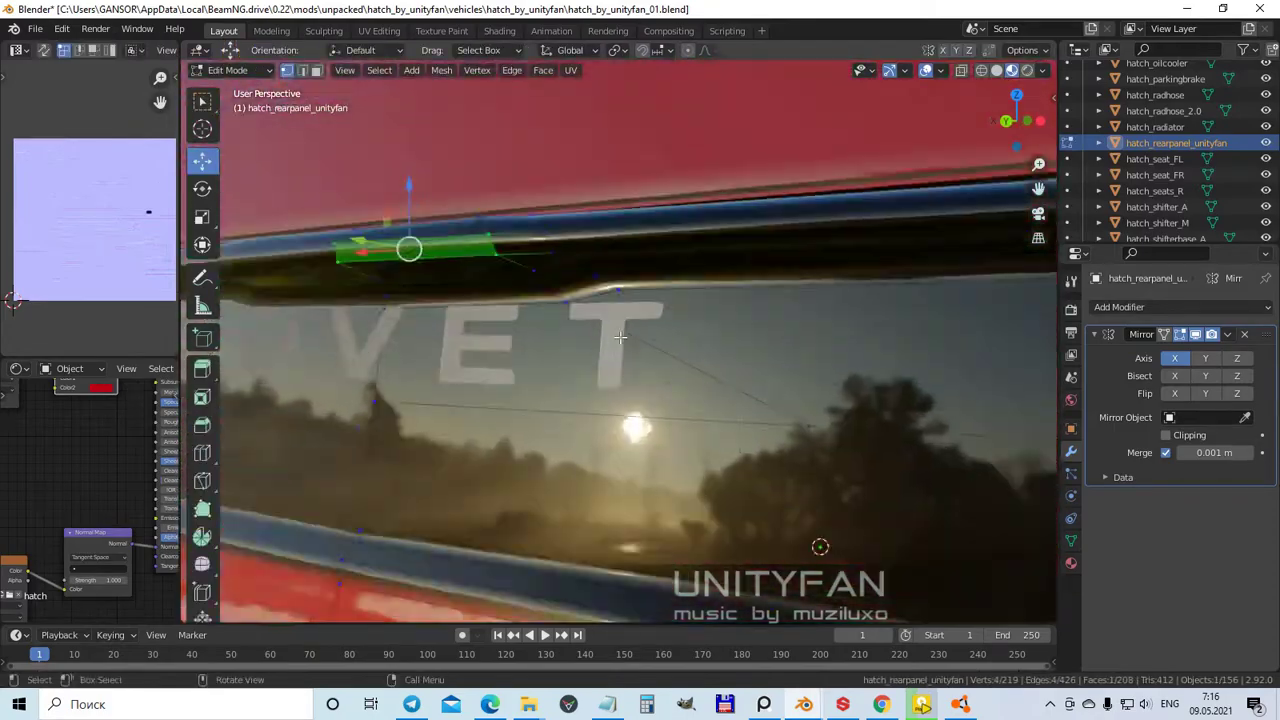
pyautogui.moveTo(620, 338); pyautogui.dragTo(330, 120, button='middle')
pyautogui.press('g')
pyautogui.click(463, 369)
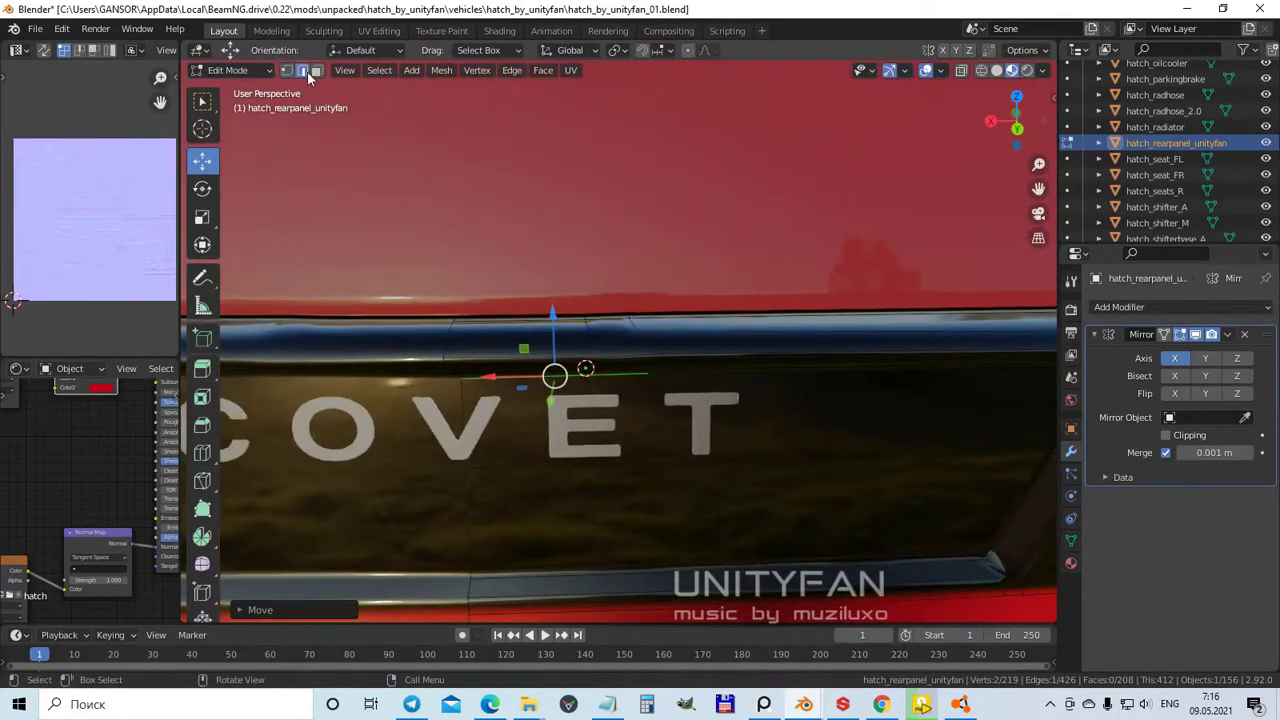
pyautogui.hotkey('ctrl', 'z')
pyautogui.moveTo(620, 416); pyautogui.dragTo(589, 381, button='middle')
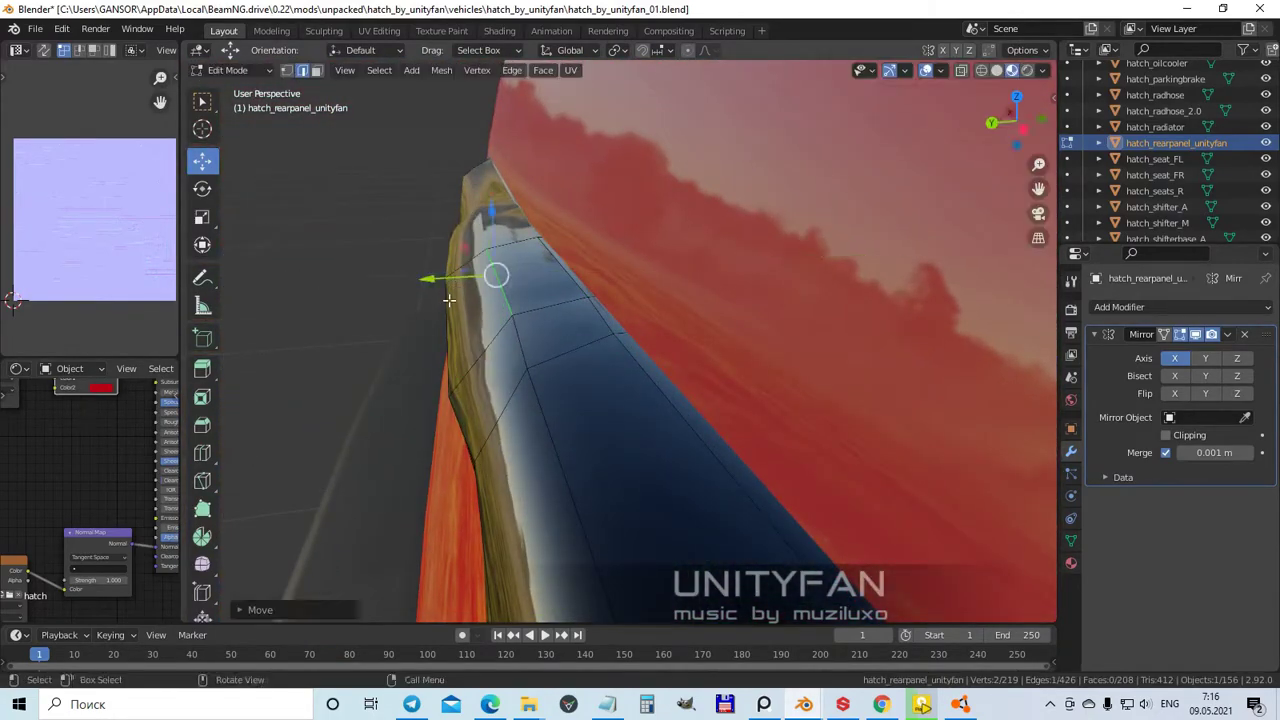
pyautogui.moveTo(449, 299); pyautogui.dragTo(558, 413, button='middle')
# - Select the edge chain along the upper lip's notch and adjust its shape
pyautogui.press('Tab')
pyautogui.scroll(-4, 707, 438)
pyautogui.scroll(2, 722, 435)
pyautogui.moveTo(722, 441); pyautogui.dragTo(706, 414, button='middle')
pyautogui.scroll(5, 900, 434)
pyautogui.press('Tab')
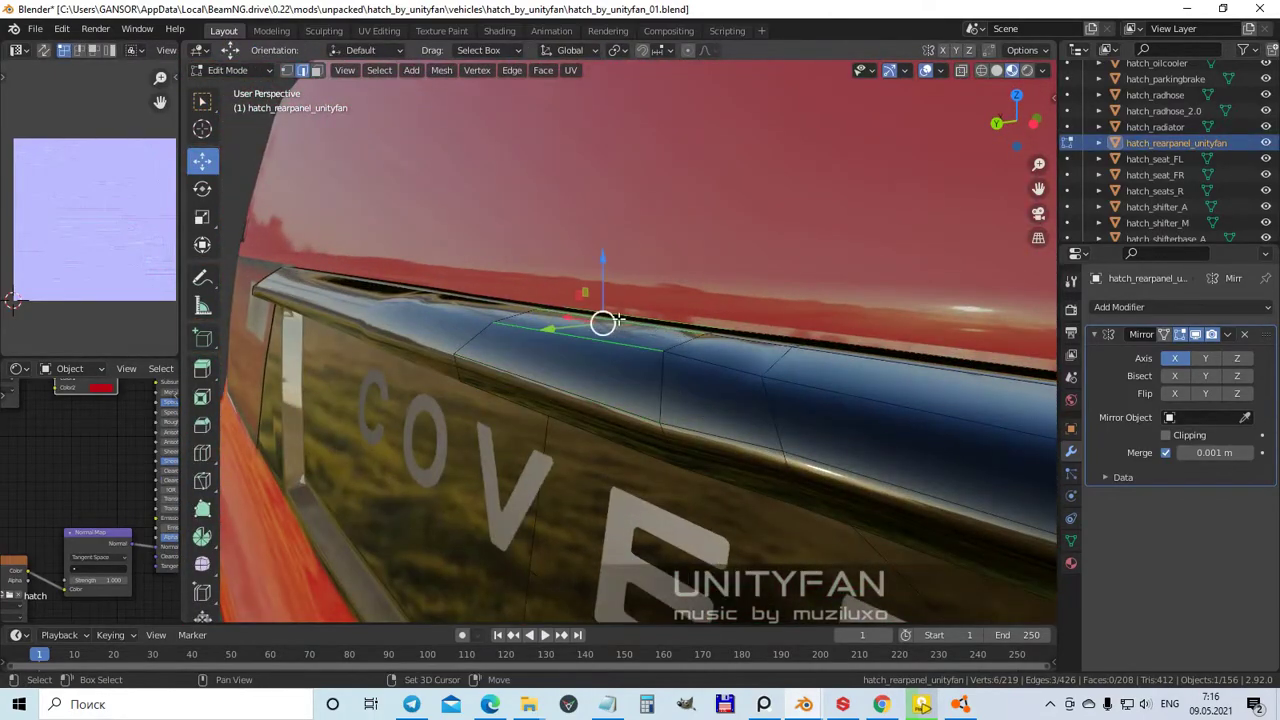
pyautogui.click(750, 360)
pyautogui.moveTo(605, 361); pyautogui.dragTo(680, 380, button='middle')
pyautogui.press('Tab')
pyautogui.scroll(-5, 856, 509)
pyautogui.moveTo(856, 509); pyautogui.dragTo(829, 536, button='middle')
pyautogui.scroll(6, 661, 373)
pyautogui.press('Tab')
pyautogui.moveTo(662, 373); pyautogui.dragTo(684, 340, button='middle')
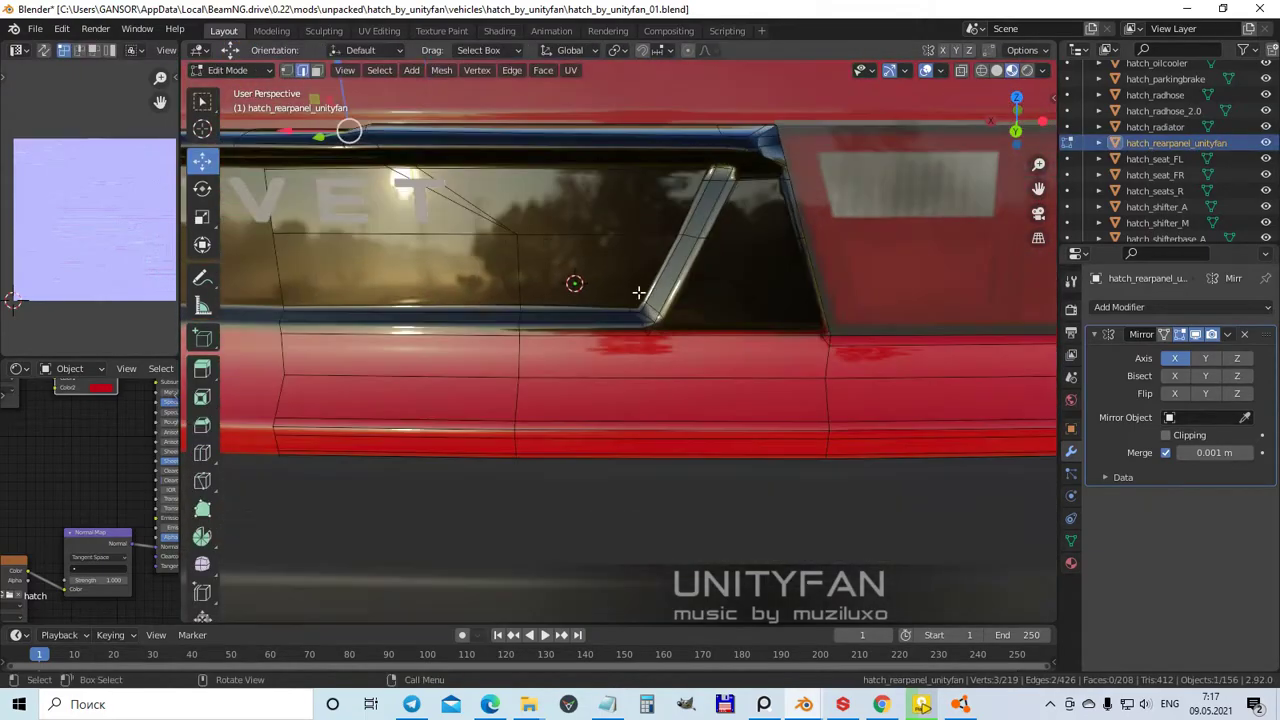
pyautogui.moveTo(543, 286); pyautogui.dragTo(677, 289, button='middle')
pyautogui.scroll(3, 677, 289)
pyautogui.press('g')
pyautogui.rightClick(851, 305)
pyautogui.scroll(-4, 851, 305)
pyautogui.moveTo(851, 305); pyautogui.dragTo(650, 317, button='middle')
pyautogui.press('Tab')
pyautogui.scroll(-5, 854, 279)
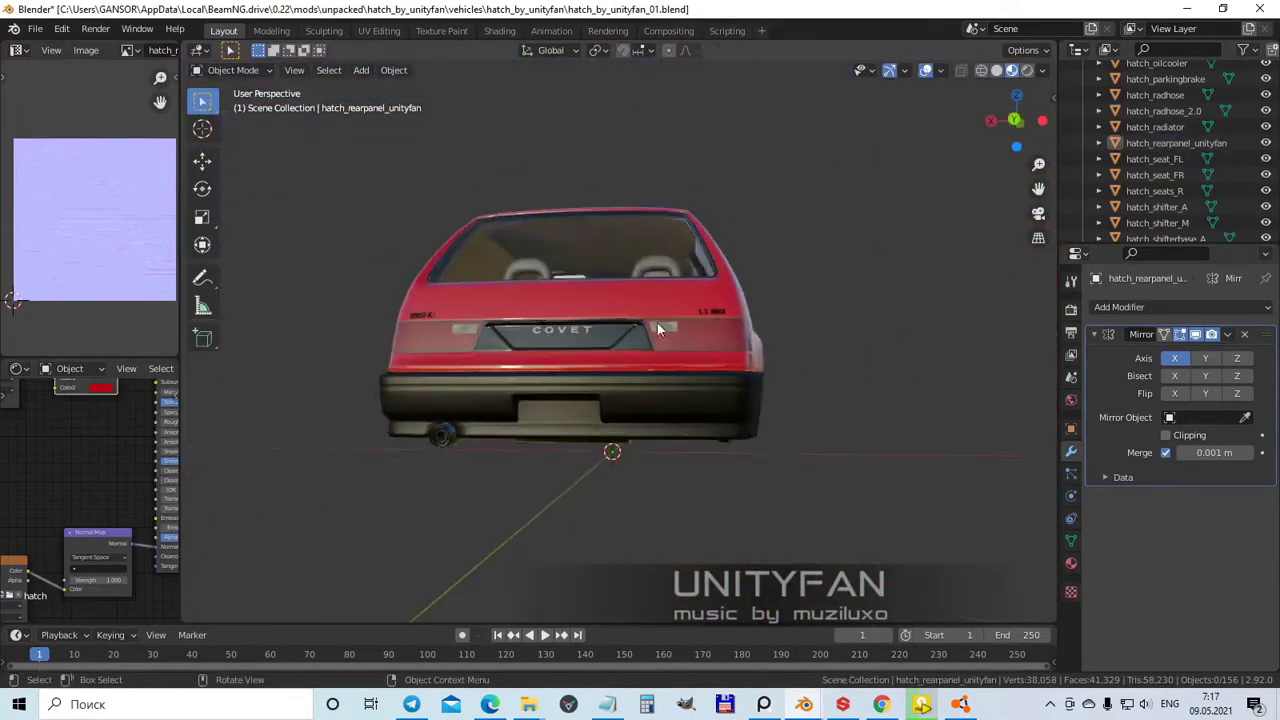
# - Examine the lower corner of the recess and the whole rear panel from several distances
pyautogui.scroll(4, 723, 410)
pyautogui.click(723, 405)
pyautogui.press('Tab')
pyautogui.moveTo(737, 409); pyautogui.dragTo(728, 537, button='middle')
pyautogui.press('Tab')
pyautogui.scroll(-4, 912, 474)
pyautogui.scroll(6, 786, 441)
pyautogui.click(716, 358)
pyautogui.scroll(-5, 708, 371)
pyautogui.scroll(6, 671, 457)
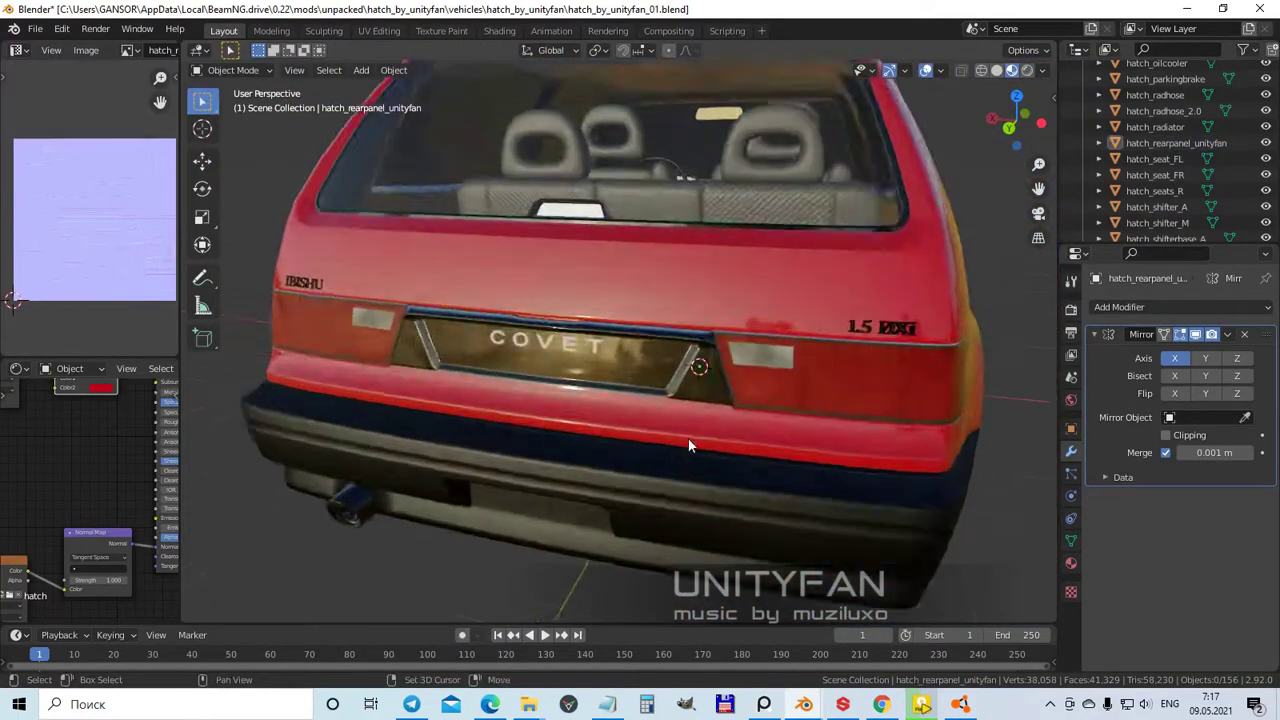
# - Try to knife-cut a diagonal edge from the recess's outer lower corner down to the panel's crease
pyautogui.press('Tab')
pyautogui.scroll(2, 832, 404)
pyautogui.press('k')
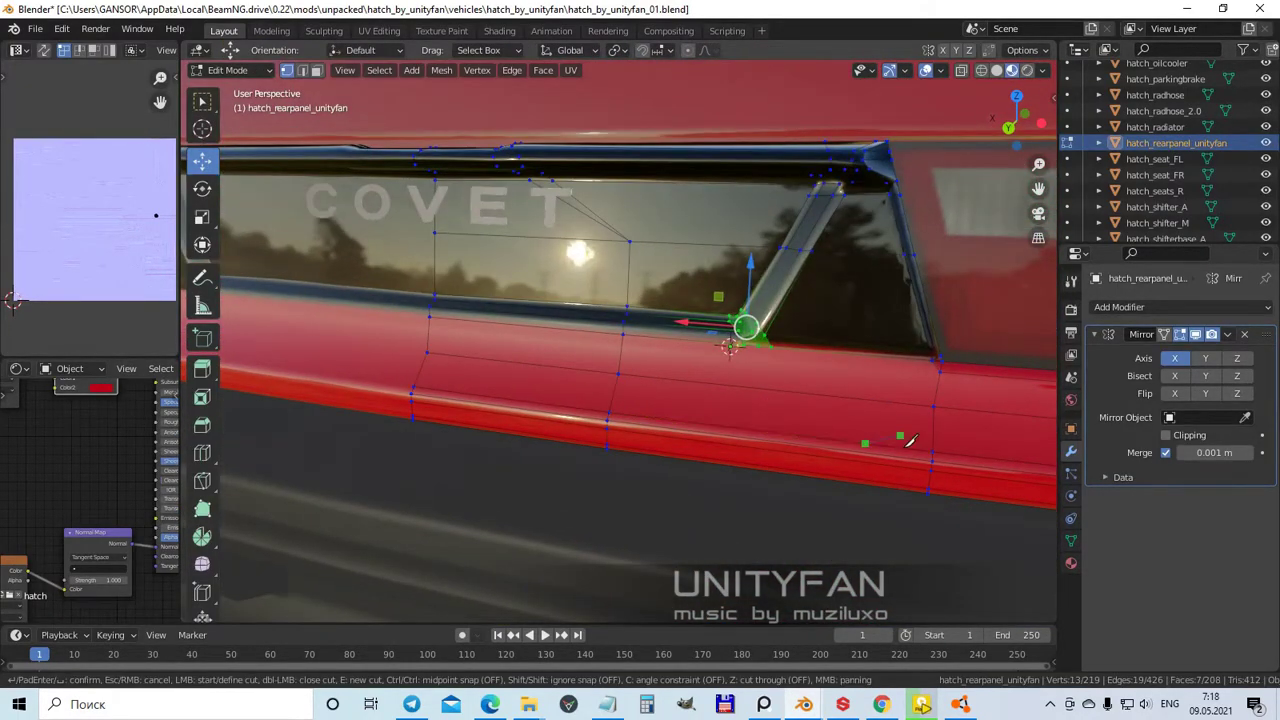
pyautogui.scroll(3, 946, 377)
pyautogui.moveTo(946, 377); pyautogui.dragTo(807, 425, button='middle')
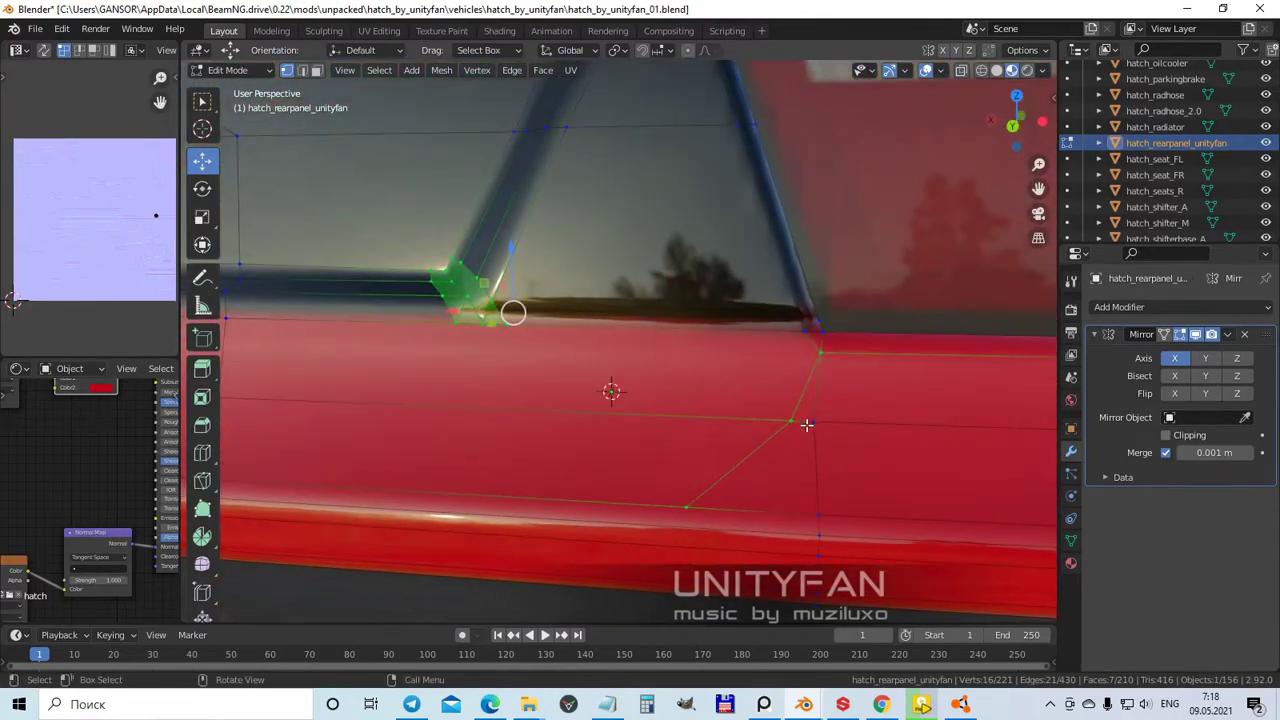
# - Knife-cut a diagonal edge from the recess's outer lower corner down to the panel's bottom edge
pyautogui.click(721, 429)
pyautogui.moveTo(721, 429)
pyautogui.mouseDown(button='middle')
pyautogui.moveTo(777, 411)
pyautogui.moveTo(749, 431)
pyautogui.moveTo(709, 430)
pyautogui.moveTo(726, 427)
pyautogui.mouseUp(button='middle')
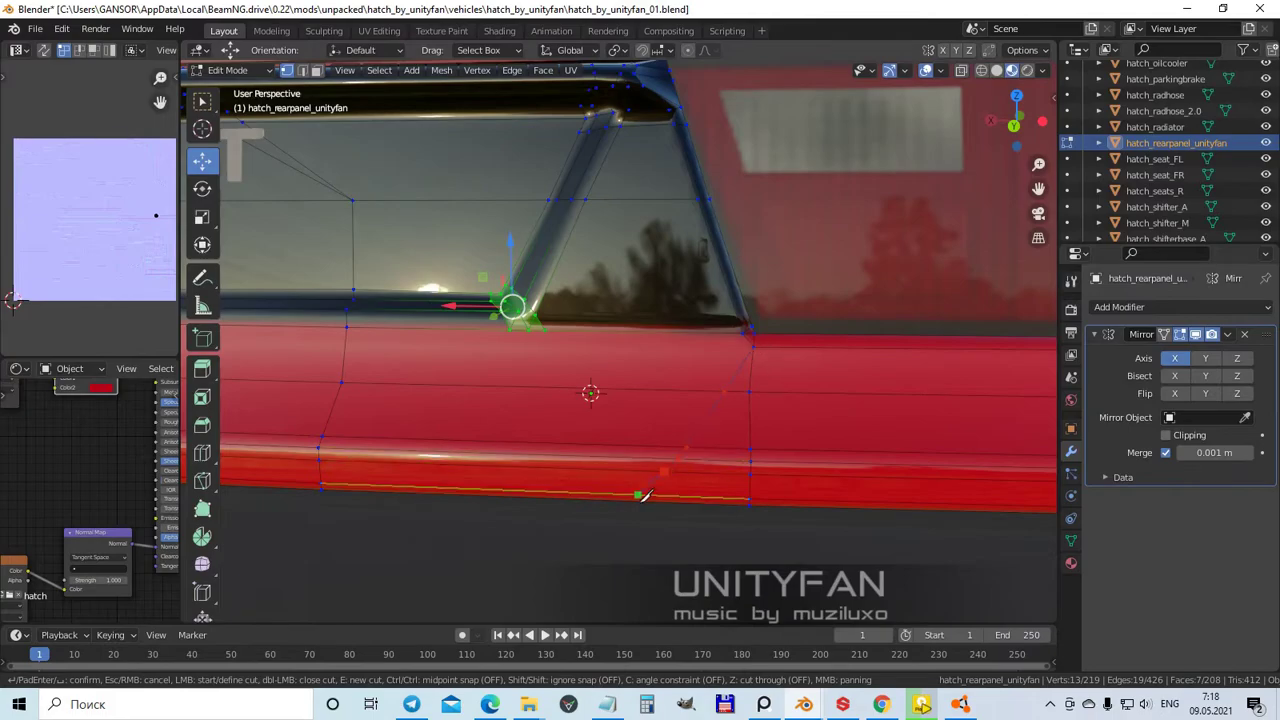
pyautogui.hotkey('alt', 'a')
pyautogui.moveTo(632, 508); pyautogui.dragTo(696, 462, button='middle')
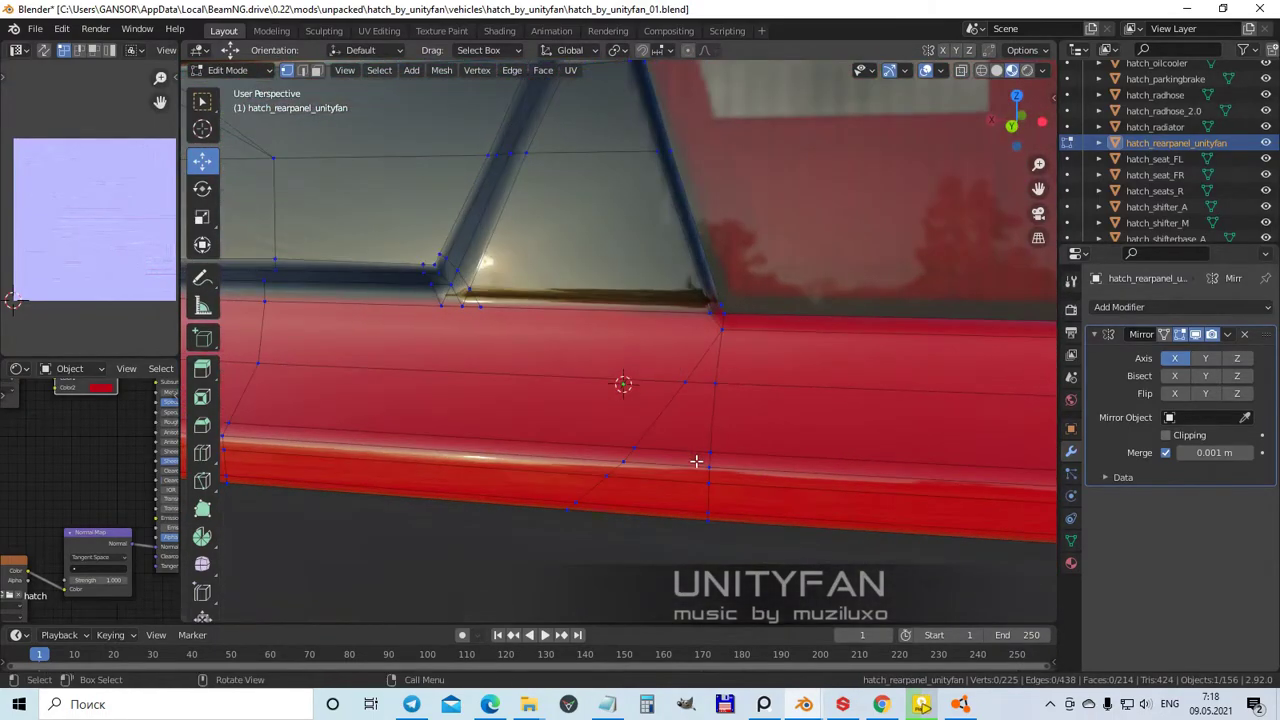
# - Knife-cut parallel support edges beside the diagonal edge on the lower panel and around its upper corner
pyautogui.press('Return')
pyautogui.moveTo(593, 512); pyautogui.dragTo(681, 427, button='middle')
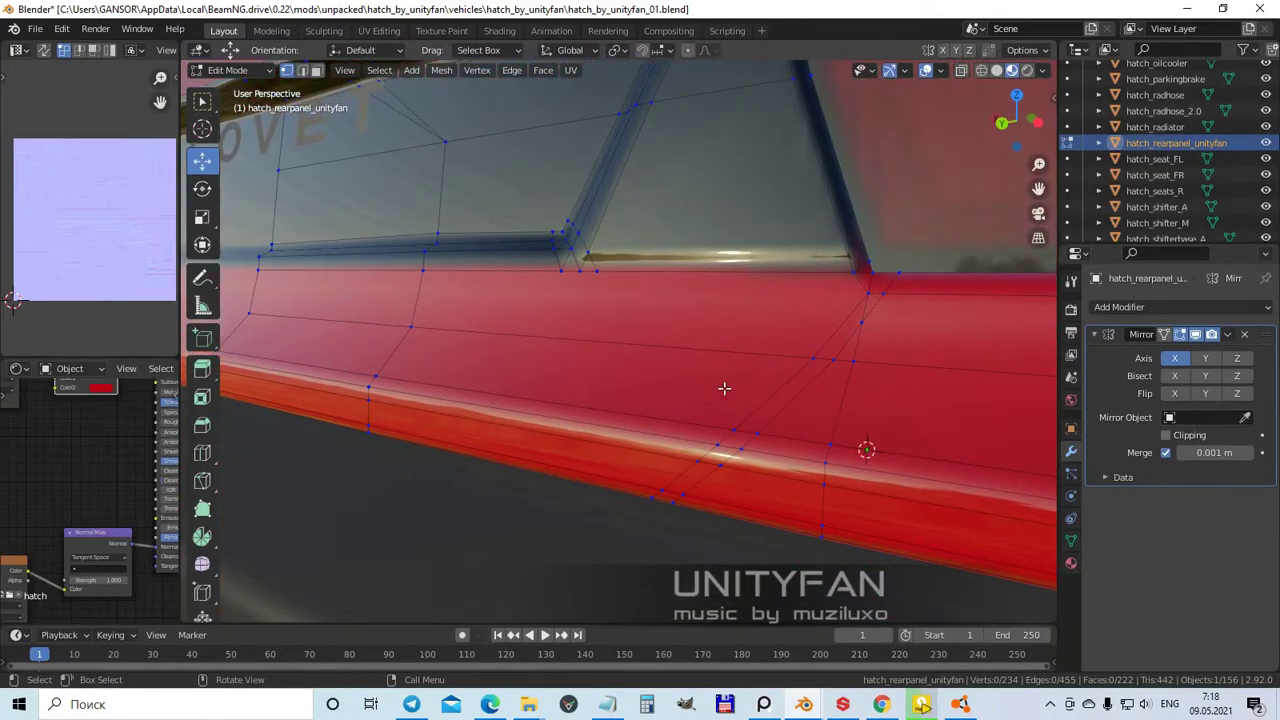
pyautogui.moveTo(763, 378); pyautogui.dragTo(745, 427, button='middle')
pyautogui.press('Return')
# - Knife-cut a lengthwise support edge just above the panel's bottom edge, select nearby vertices, and leave mesh editing
pyautogui.press('k')
pyautogui.moveTo(715, 483); pyautogui.dragTo(922, 366, button='middle')
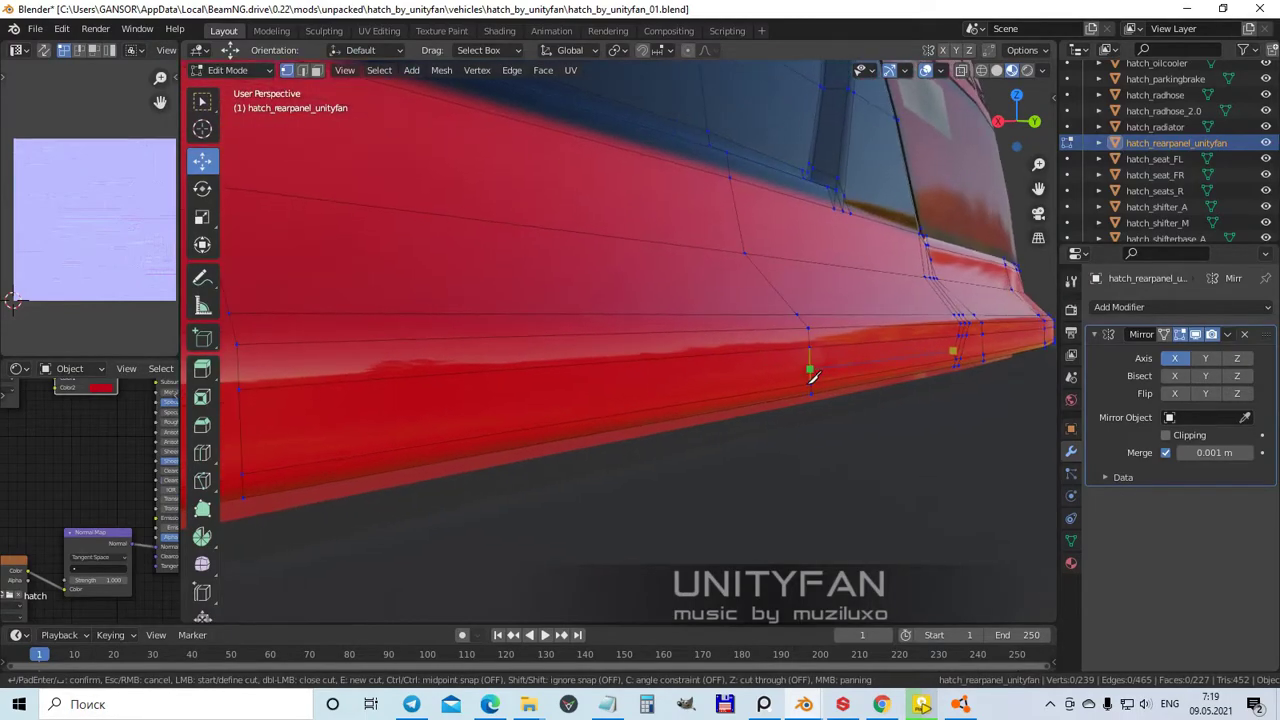
pyautogui.press('Return')
pyautogui.moveTo(488, 450); pyautogui.dragTo(638, 393, button='middle')
pyautogui.moveTo(763, 395); pyautogui.dragTo(590, 338, button='middle')
pyautogui.keyDown('shift'); pyautogui.click(732, 323); pyautogui.keyUp('shift')
pyautogui.click(716, 331)
pyautogui.click(628, 292)
pyautogui.moveTo(628, 292); pyautogui.dragTo(573, 474, button='middle')
pyautogui.press('Tab')
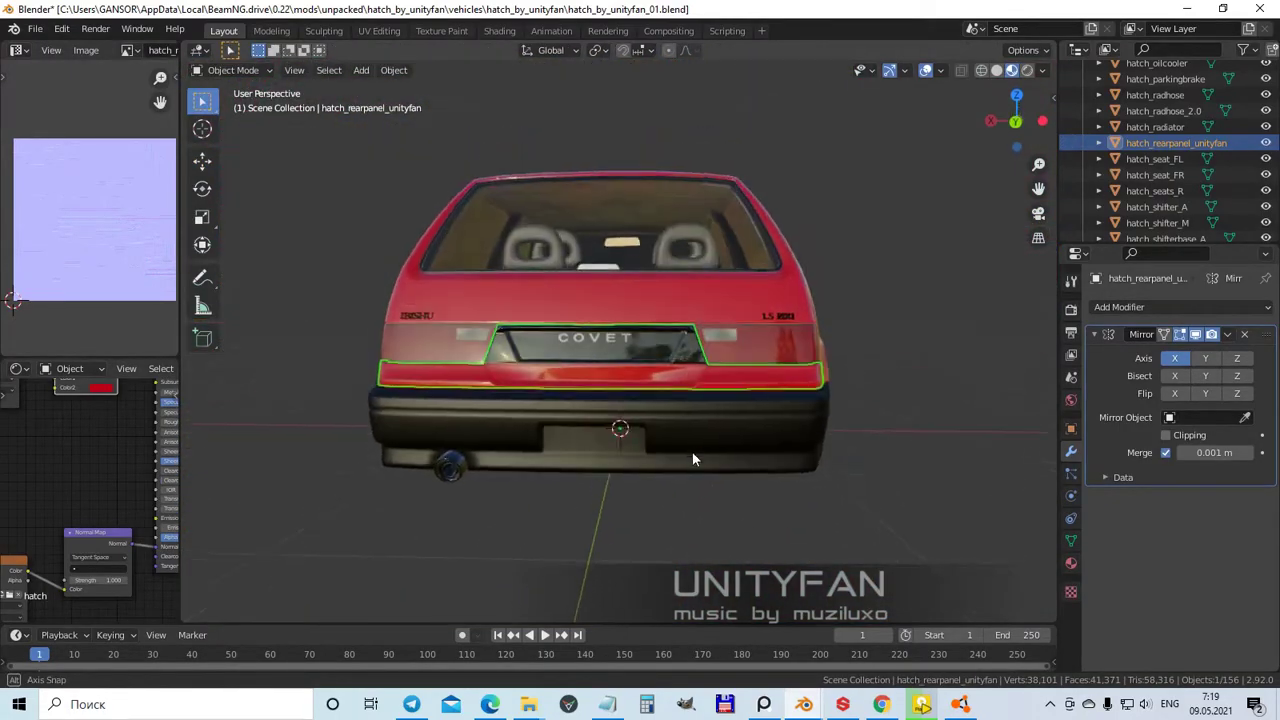
# - Knife-cut extra support edges around the recess's lower outer corner on the panel's lower crease
pyautogui.scroll(8, 700, 460)
pyautogui.press('Tab')
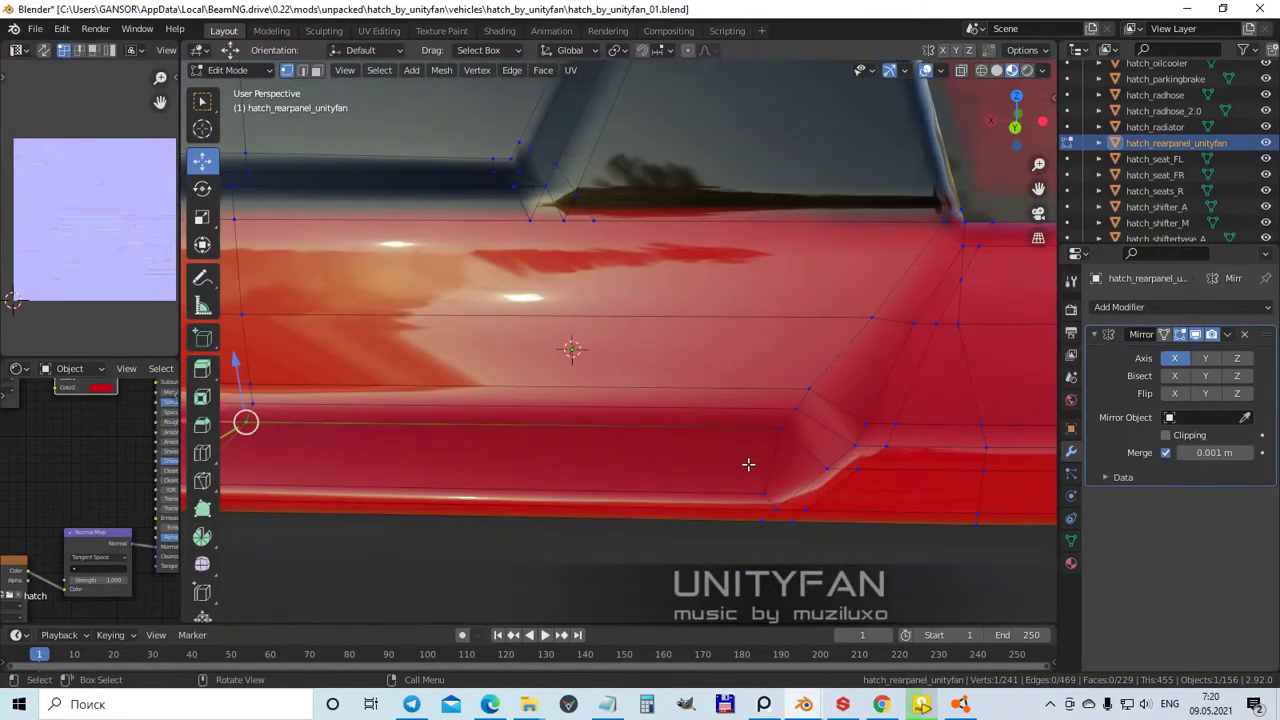
pyautogui.moveTo(808, 503); pyautogui.dragTo(727, 480, button='middle')
pyautogui.click(769, 428)
pyautogui.moveTo(769, 428); pyautogui.dragTo(661, 524, button='middle')
pyautogui.press('Return')
pyautogui.click(621, 563)
pyautogui.moveTo(621, 563); pyautogui.dragTo(912, 231, button='middle')
pyautogui.click(648, 418)
# - Knife-cut another short support edge on the outer side of the bevelled lower corner and clear the selection
pyautogui.press('k')
pyautogui.moveTo(690, 600); pyautogui.dragTo(594, 423, button='middle')
pyautogui.hotkey('alt', 'a')
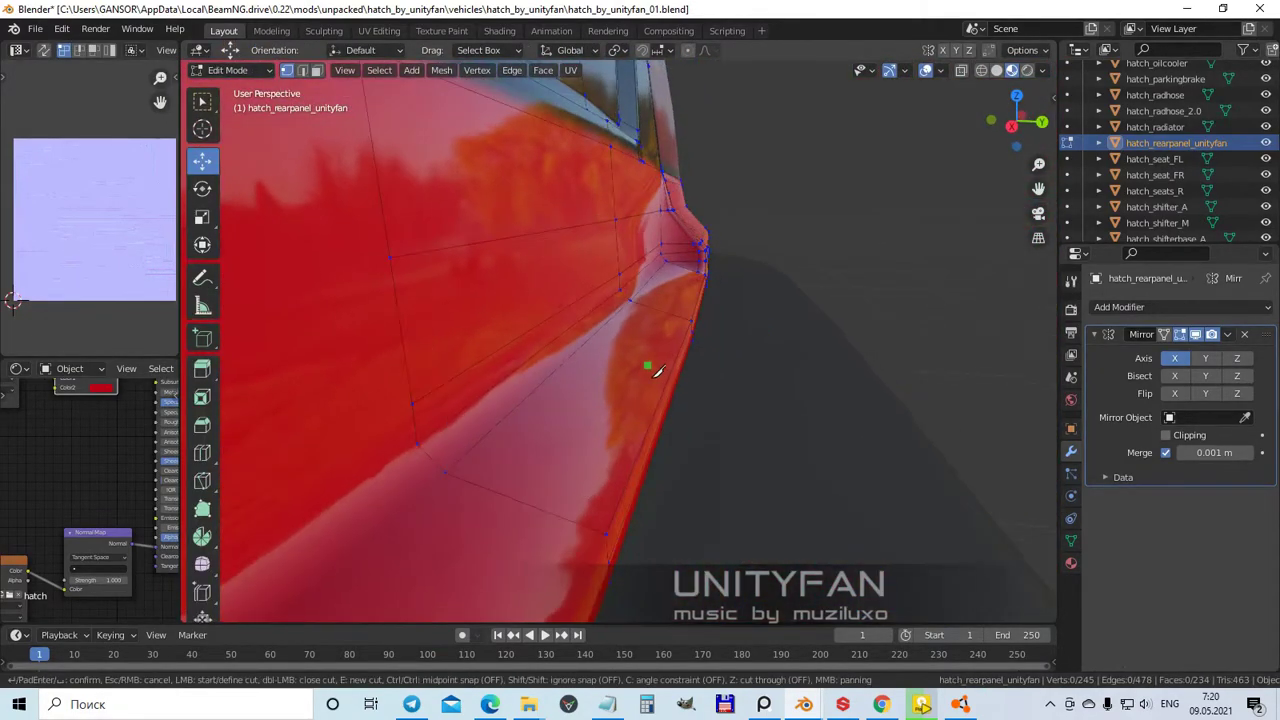
pyautogui.press('Tab')
pyautogui.moveTo(626, 328); pyautogui.dragTo(694, 439, button='middle')
pyautogui.scroll(-5, 715, 446)
pyautogui.press('Tab')
pyautogui.scroll(8, 700, 440)
pyautogui.hotkey('alt', 'a')
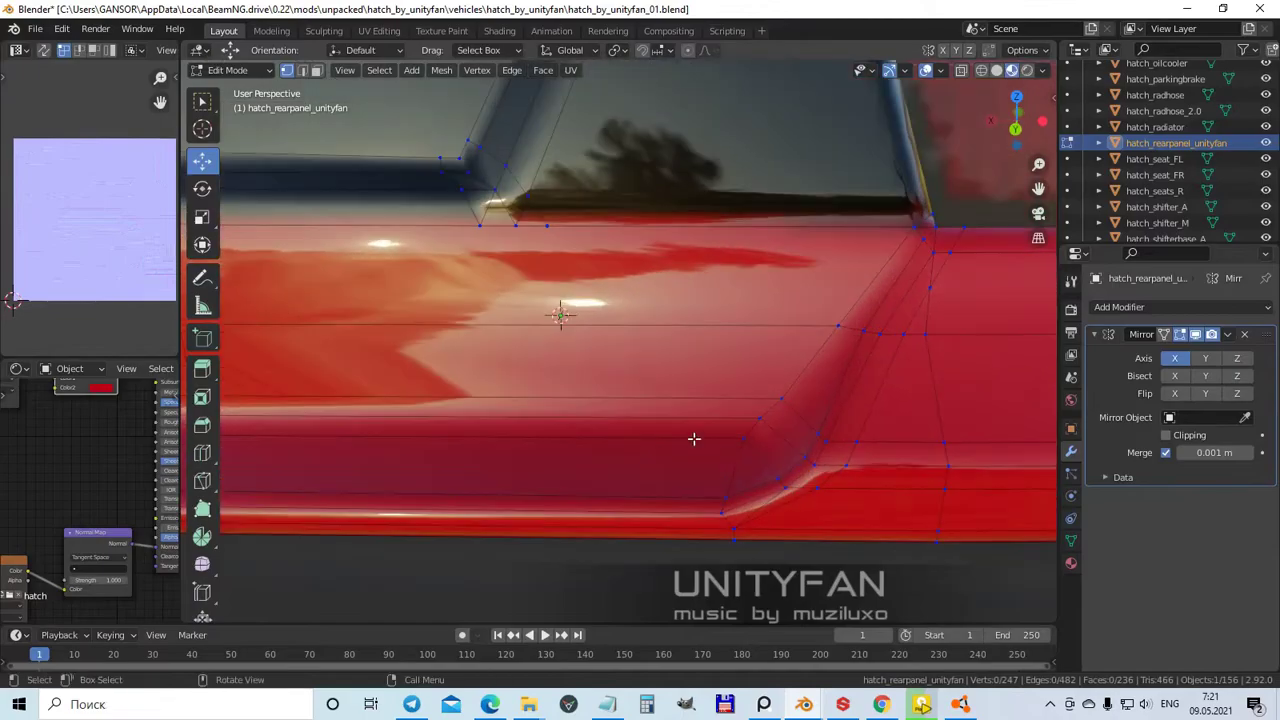
# - Knife-cut a support edge along the inner side of the slanted corner up to the recess's lower outer corner
pyautogui.moveTo(753, 404); pyautogui.dragTo(782, 397, button='middle')
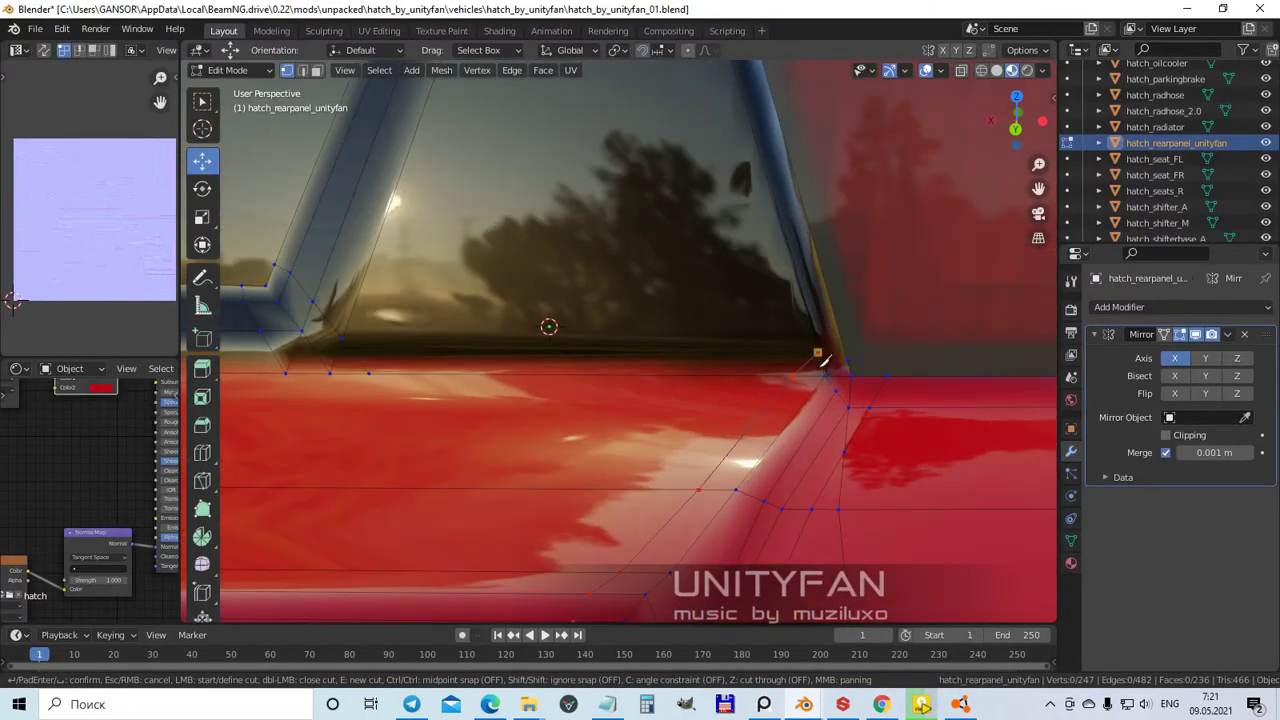
pyautogui.press('Escape')
pyautogui.scroll(-2, 686, 509)
pyautogui.press('Tab')
pyautogui.moveTo(686, 509); pyautogui.dragTo(746, 428, button='middle')
pyautogui.scroll(-4, 746, 428)
pyautogui.moveTo(634, 443); pyautogui.dragTo(744, 439, button='middle')
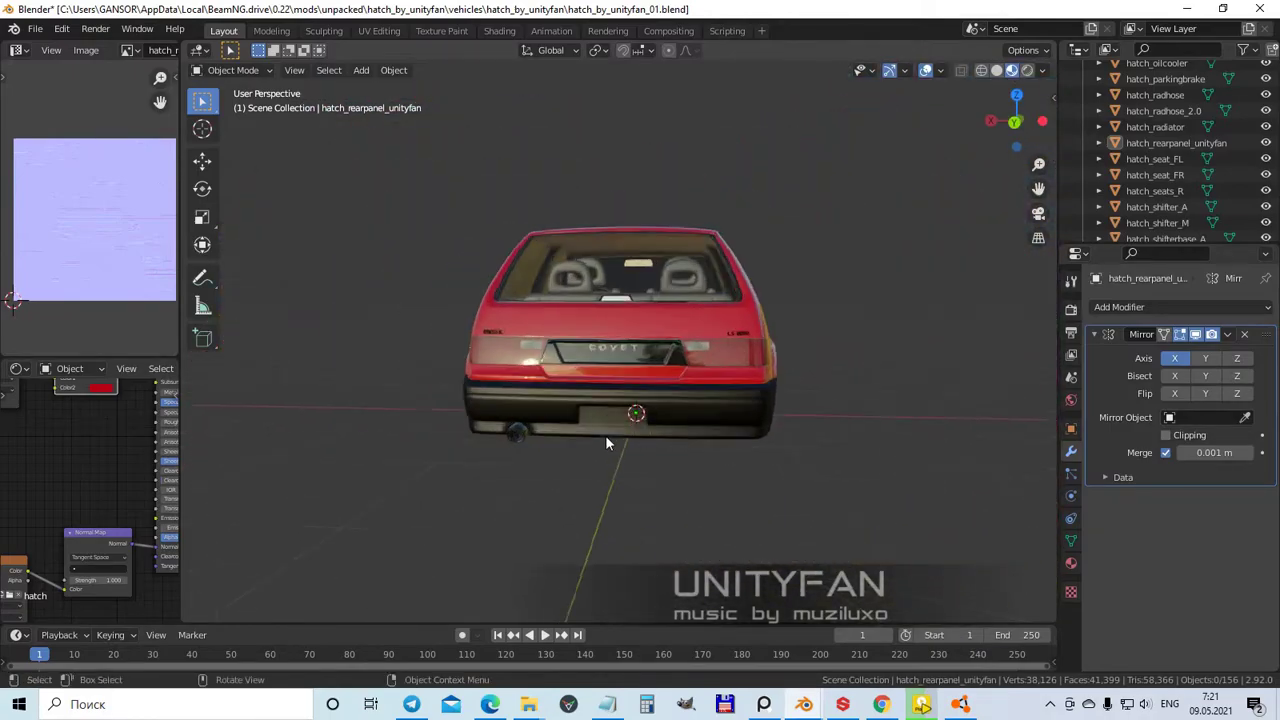
# - Knife-cut a diagonal edge from the plate frame's lower outer corner down to the panel's bevelled lower corner
pyautogui.scroll(5, 605, 443)
pyautogui.press('Tab')
pyautogui.scroll(2, 634, 400)
pyautogui.moveTo(634, 400)
pyautogui.mouseDown(button='middle')
pyautogui.moveTo(563, 380)
pyautogui.moveTo(595, 369)
pyautogui.moveTo(514, 380)
pyautogui.moveTo(629, 374)
pyautogui.moveTo(779, 400)
pyautogui.moveTo(577, 383)
pyautogui.moveTo(640, 382)
pyautogui.mouseUp(button='middle')
pyautogui.scroll(2, 629, 374)
pyautogui.press('k')
pyautogui.press('Escape')
pyautogui.press('Tab')
pyautogui.scroll(-5, 608, 357)
pyautogui.scroll(5, 695, 381)
pyautogui.press('Tab')
pyautogui.scroll(2, 859, 377)
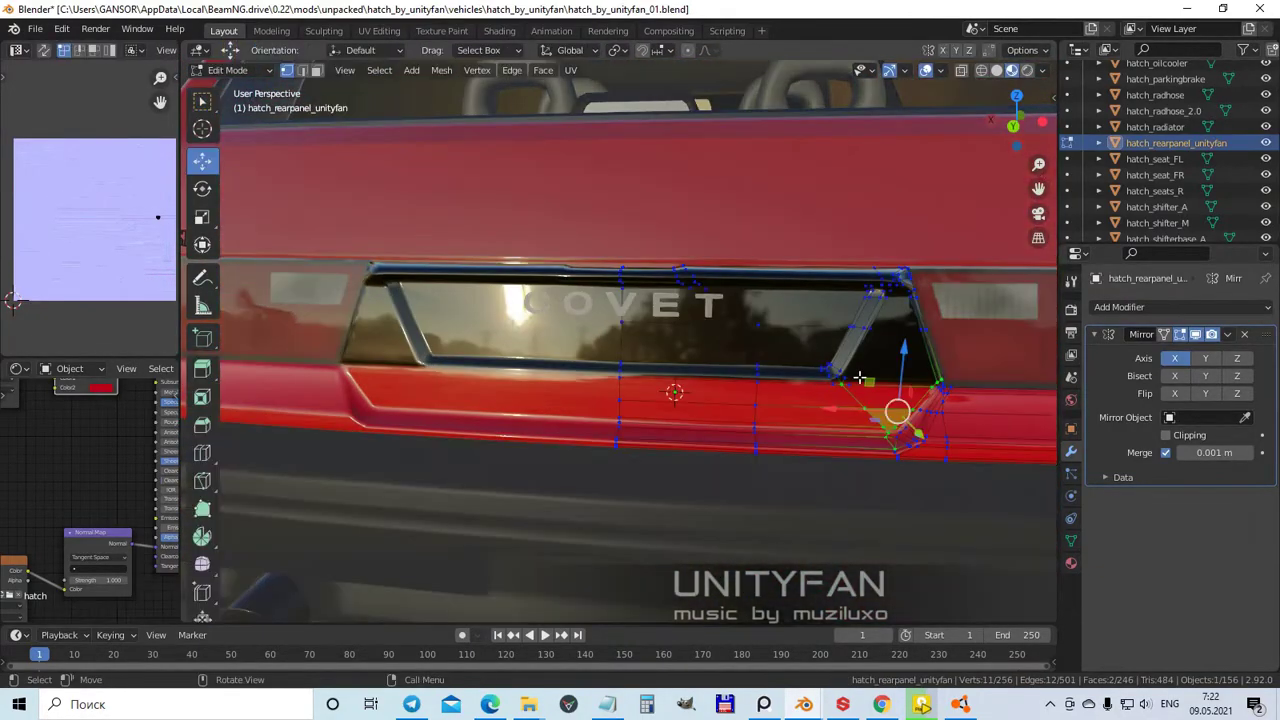
# - Knife-cut two lengthwise edges across the recessed plate just above the lower frame bar and through the slanted bar
pyautogui.scroll(5, 797, 376)
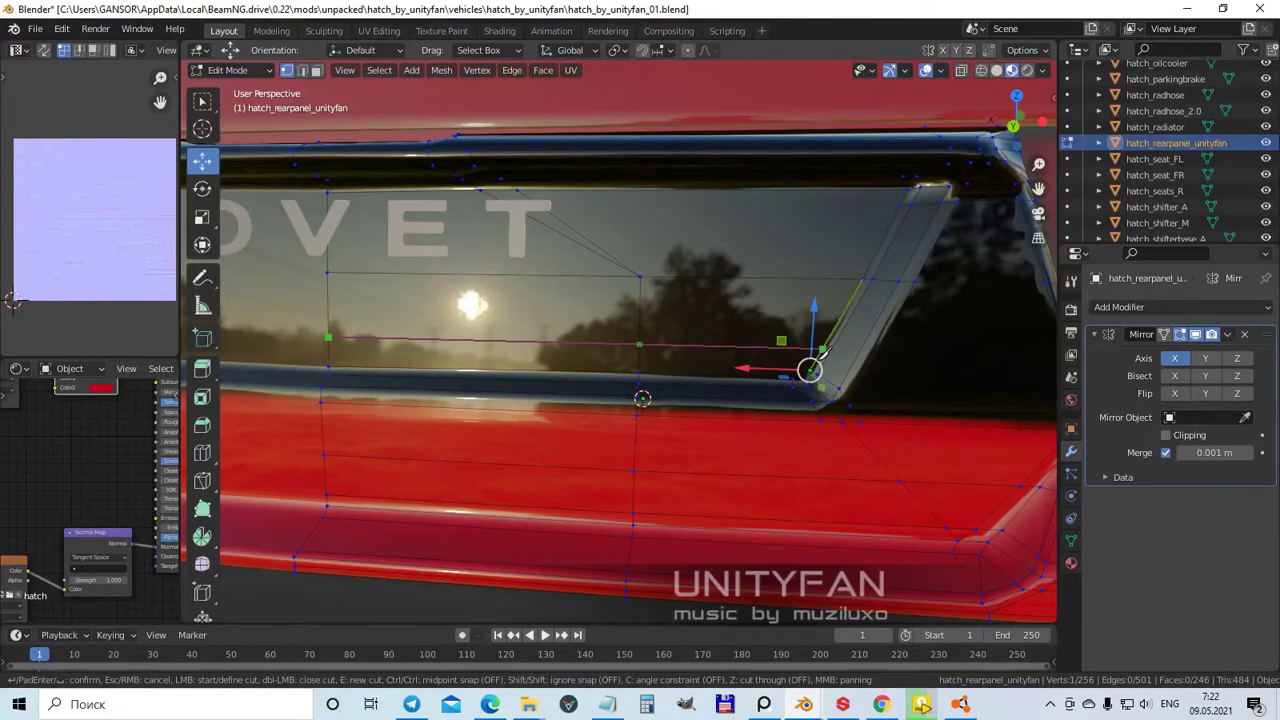
pyautogui.press('k')
pyautogui.moveTo(873, 365); pyautogui.dragTo(313, 310, button='middle')
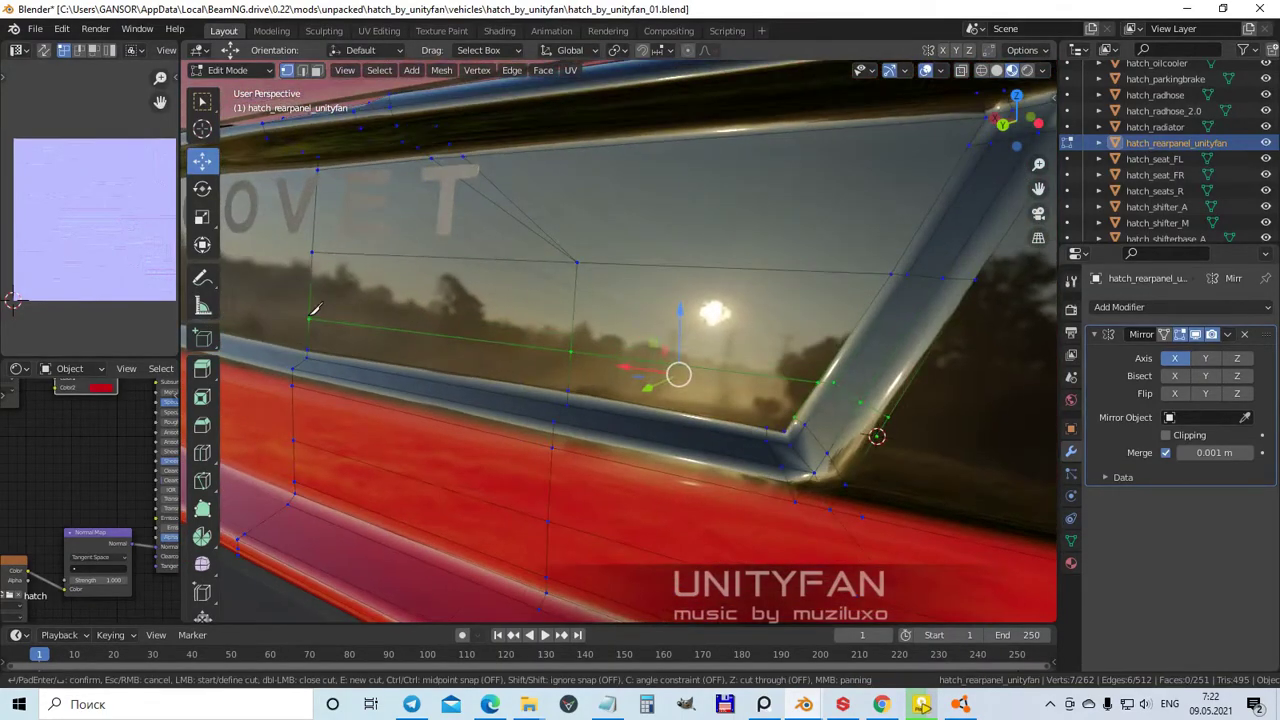
pyautogui.press('Return')
pyautogui.moveTo(903, 400); pyautogui.dragTo(739, 381, button='middle')
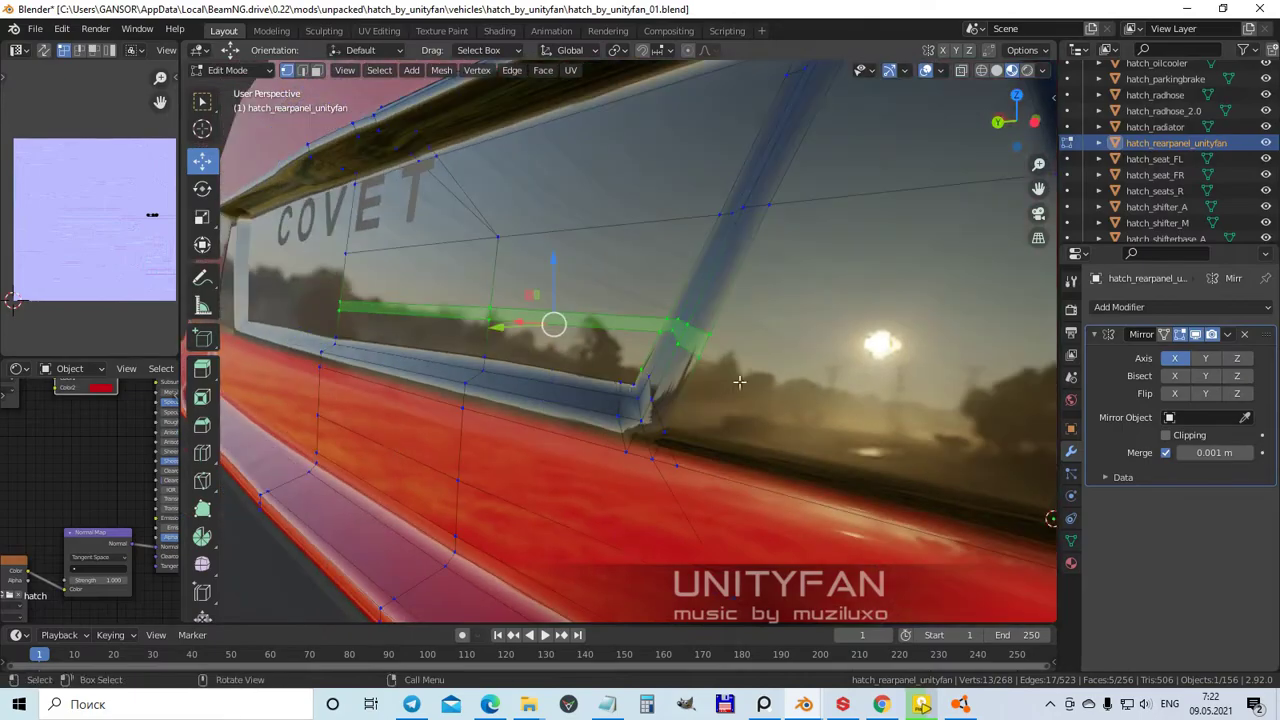
# - Move the newly cut lengthwise strip to reshape the lower frame bar, and leave mesh editing
pyautogui.keyDown('shift'); pyautogui.click(653, 381); pyautogui.keyUp('shift')
pyautogui.moveTo(653, 381); pyautogui.dragTo(629, 340, button='middle')
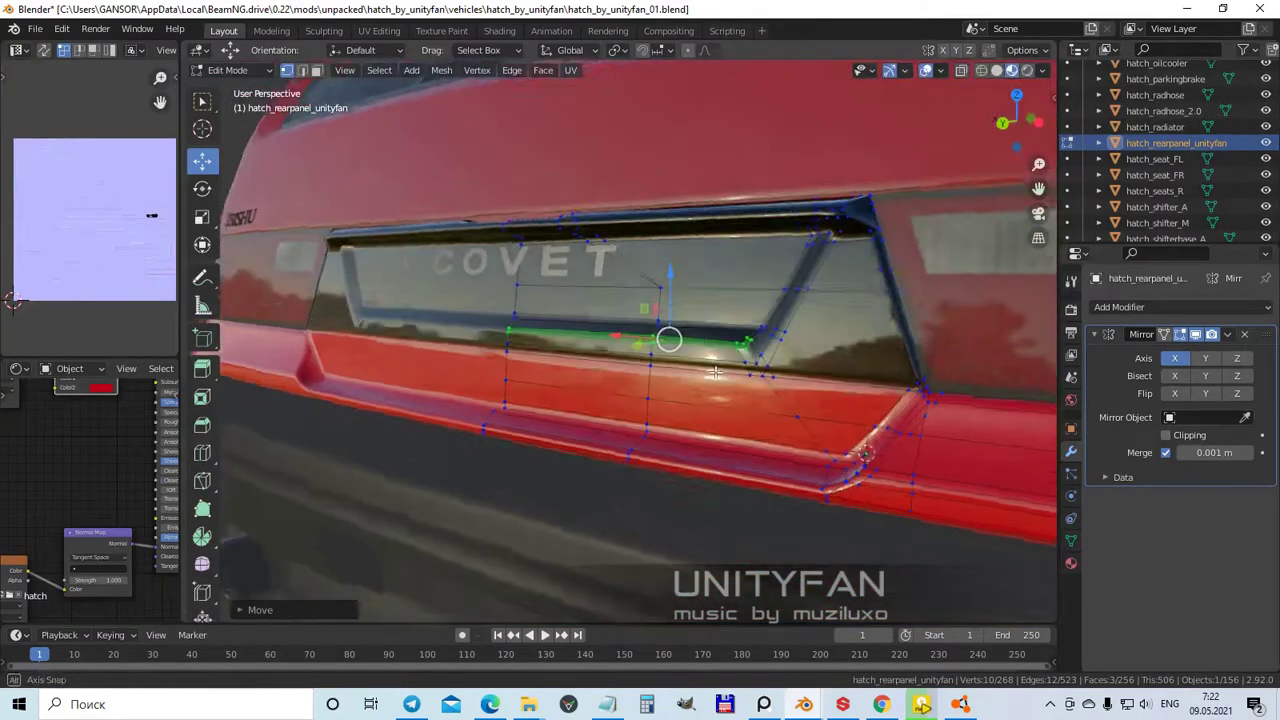
pyautogui.press('Tab')
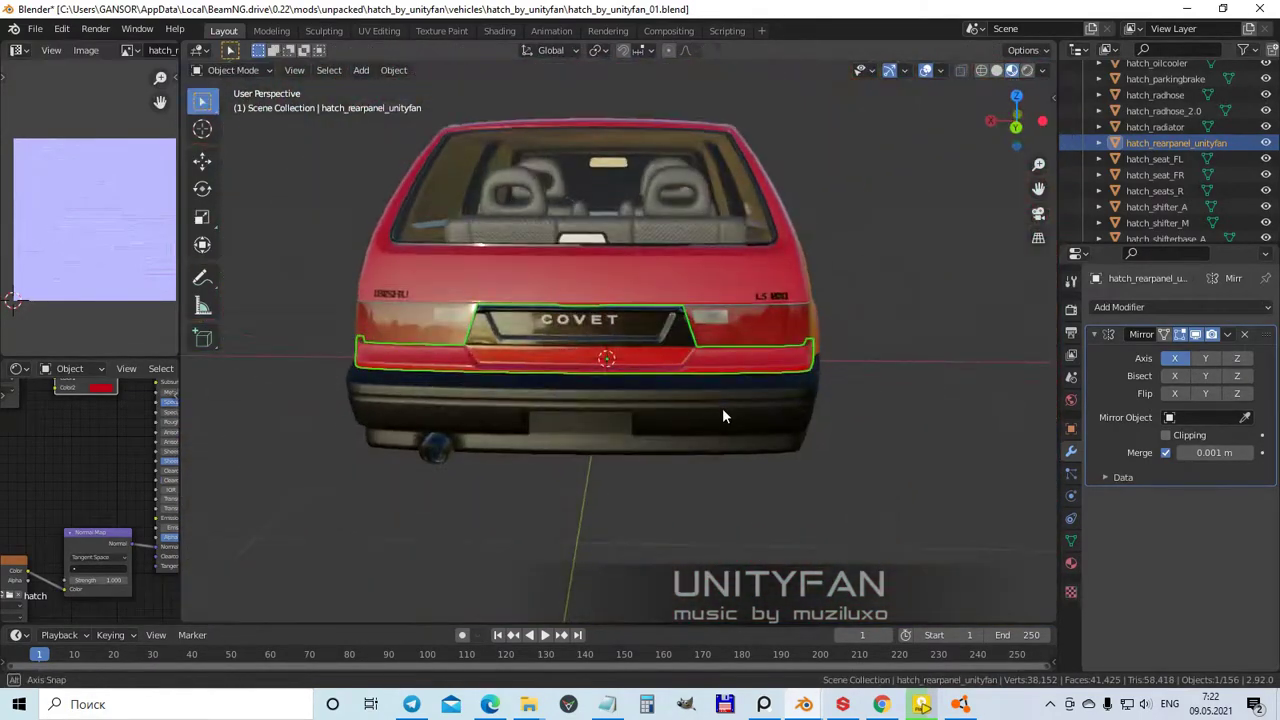
pyautogui.scroll(3, 725, 398)
pyautogui.moveTo(740, 397); pyautogui.dragTo(621, 370, button='middle')
pyautogui.scroll(3, 621, 370)
# - Connect the vertices at the frame's lower outer corner with a new face and knife-cut across the corner
pyautogui.press('Tab')
pyautogui.moveTo(720, 361)
pyautogui.mouseDown(button='middle')
pyautogui.moveTo(657, 297)
pyautogui.moveTo(626, 346)
pyautogui.moveTo(686, 380)
pyautogui.moveTo(579, 360)
pyautogui.moveTo(774, 360)
pyautogui.moveTo(677, 329)
pyautogui.moveTo(711, 357)
pyautogui.mouseUp(button='middle')
pyautogui.click(579, 360)
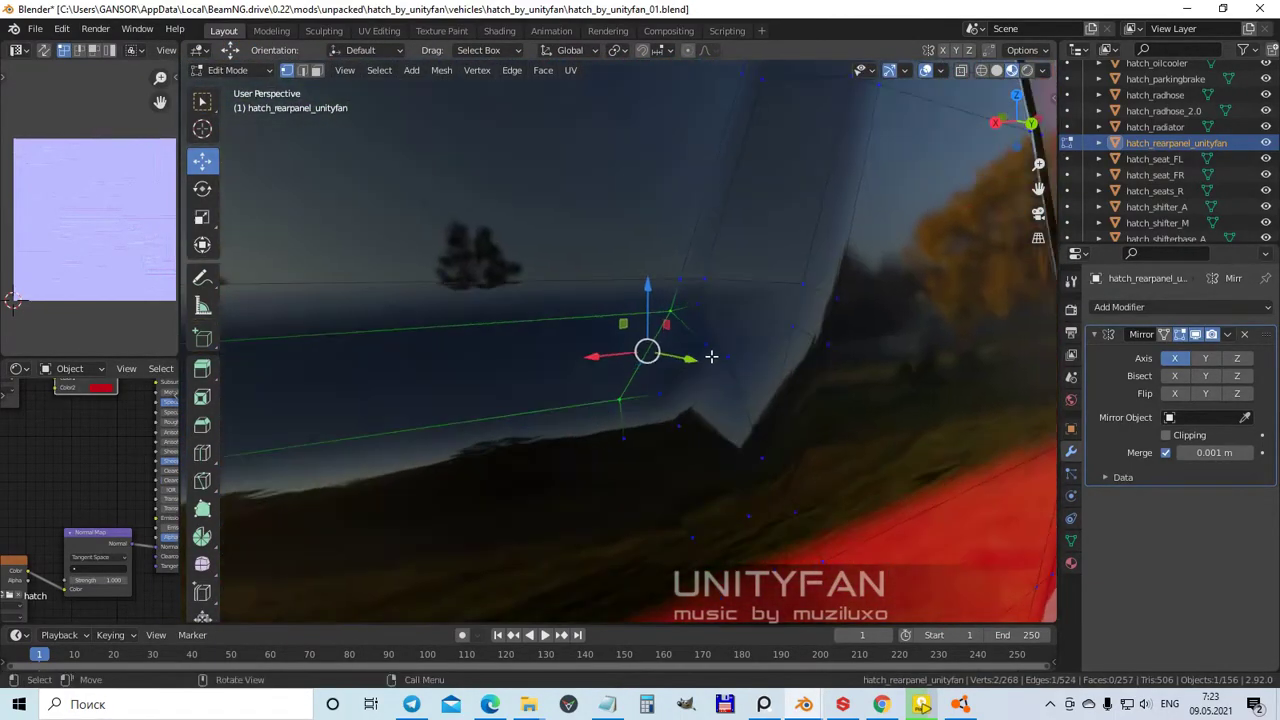
pyautogui.moveTo(753, 420); pyautogui.dragTo(626, 459, button='middle')
pyautogui.press('f')
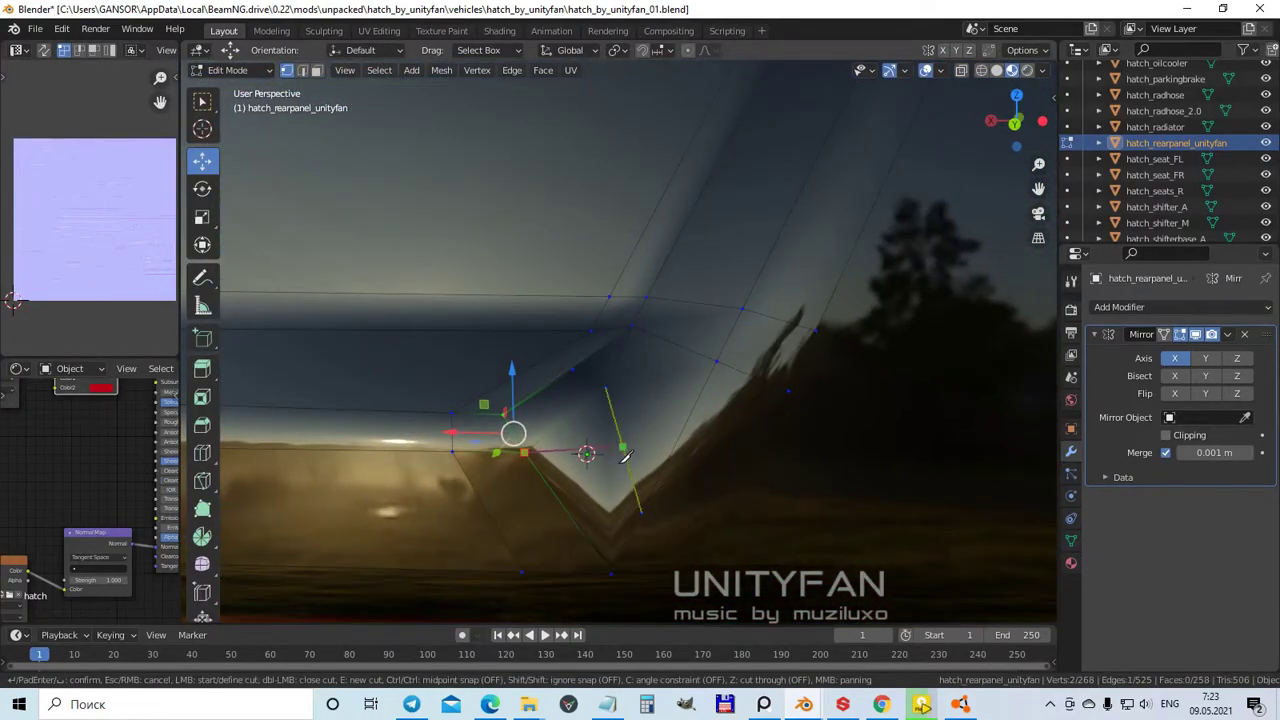
pyautogui.click(716, 362)
pyautogui.press('Return')
# - Try to merge the two neighbouring vertices below the frame's lower outer corner
pyautogui.moveTo(593, 376); pyautogui.dragTo(646, 454, button='middle')
pyautogui.moveTo(740, 363); pyautogui.dragTo(670, 432, button='middle')
pyautogui.click(627, 476)
pyautogui.keyDown('shift'); pyautogui.click(606, 461); pyautogui.keyUp('shift')
pyautogui.press('m')
pyautogui.click(620, 467)
pyautogui.click(695, 533)
pyautogui.scroll(-10, 695, 500)
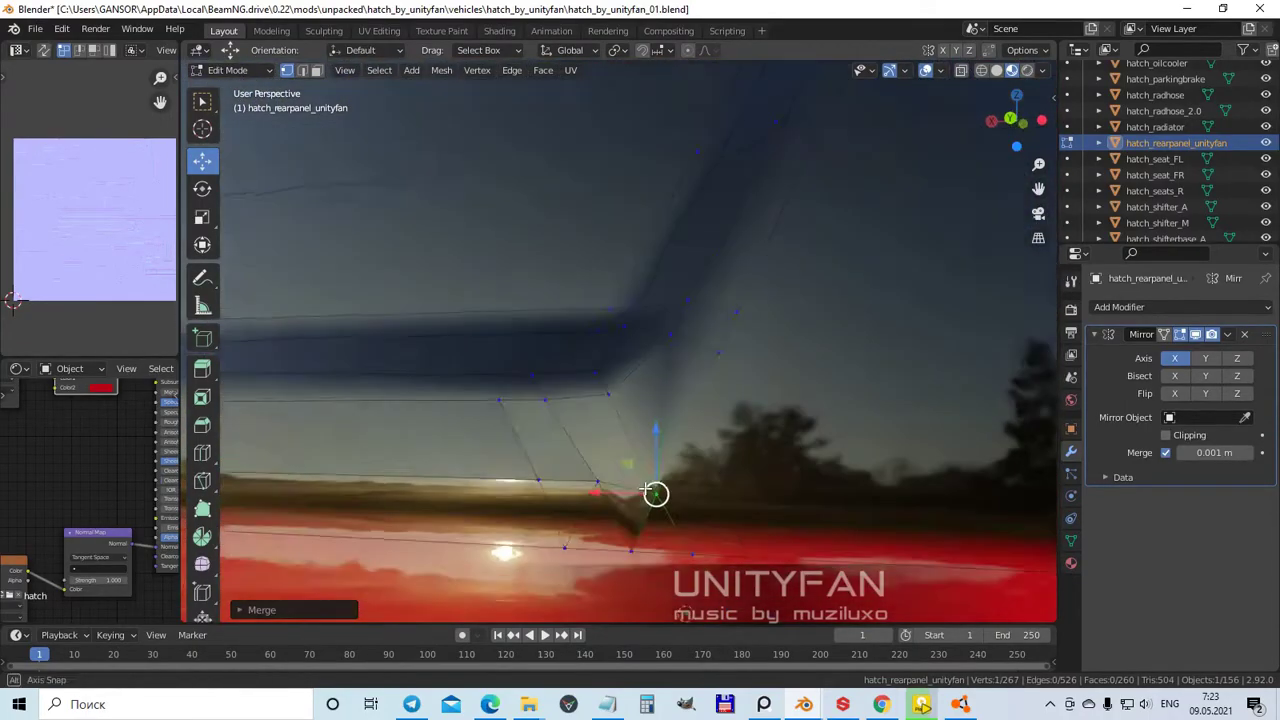
# - Examine the topology and shading of the frame's lower outer corner up close, using solid shading
pyautogui.press('Tab')
pyautogui.scroll(5, 695, 470)
pyautogui.moveTo(695, 470); pyautogui.dragTo(697, 360, button='middle')
pyautogui.press('Tab')
pyautogui.scroll(8, 834, 423)
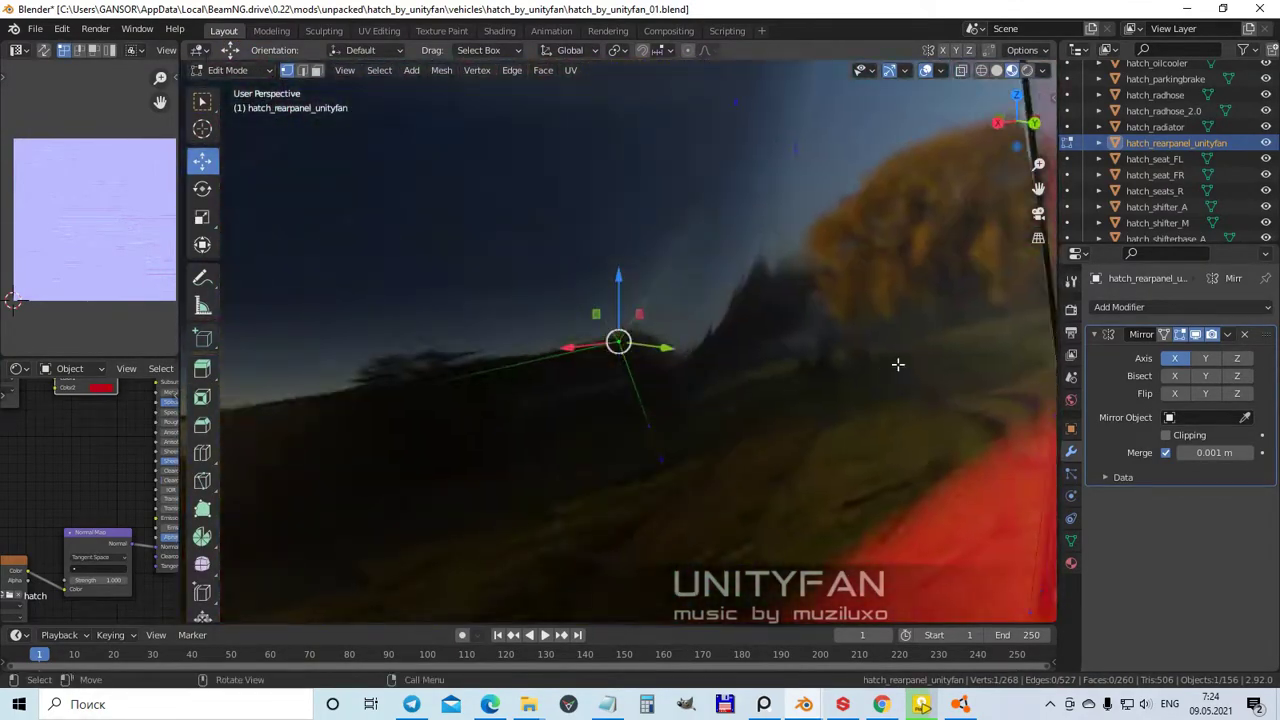
pyautogui.scroll(-6, 897, 365)
pyautogui.moveTo(897, 365); pyautogui.dragTo(636, 416, button='middle')
pyautogui.click(672, 399)
pyautogui.scroll(-4, 634, 371)
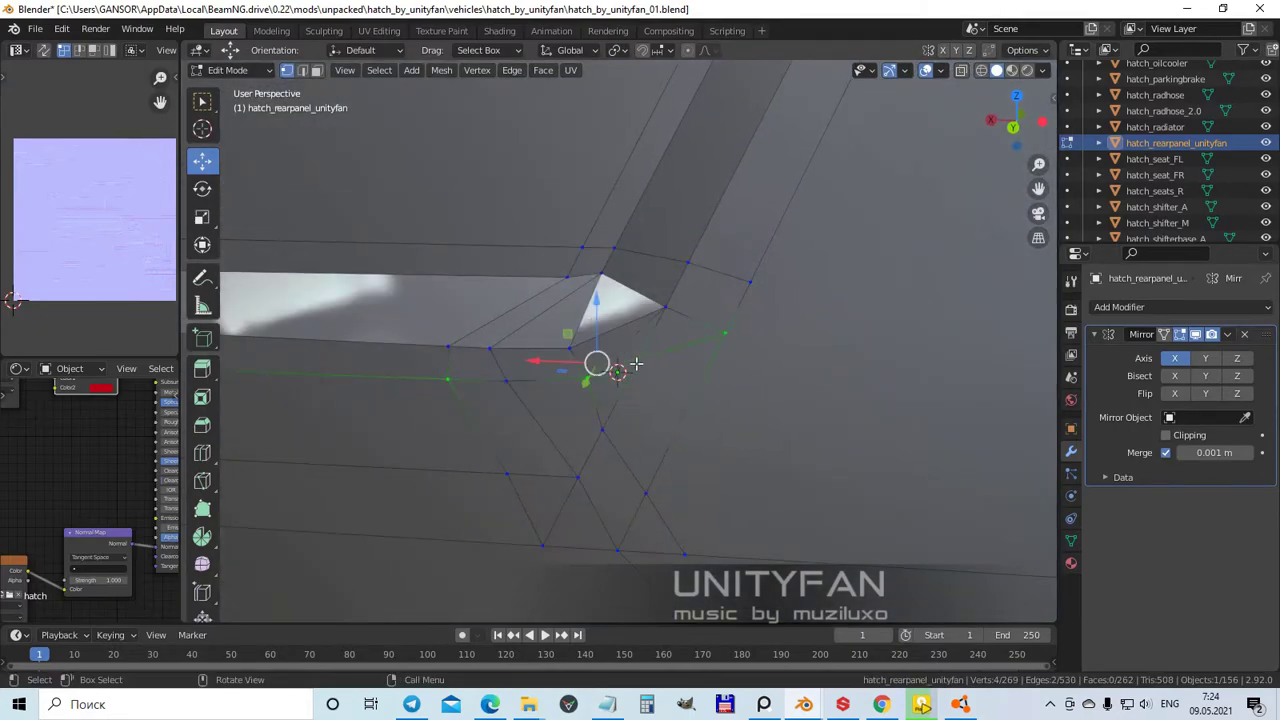
pyautogui.moveTo(620, 360); pyautogui.dragTo(641, 386, button='middle')
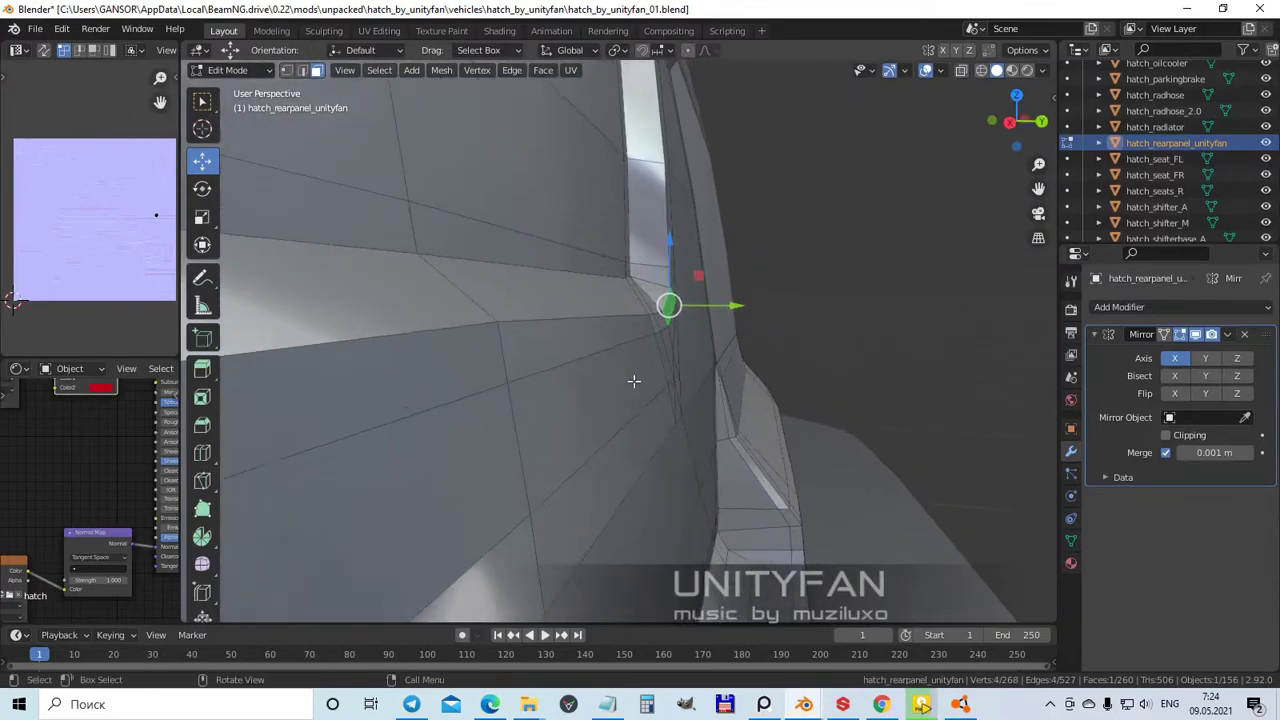
# - Leave mesh editing, switch the viewport back to material preview shading, and reselect the rear panel
pyautogui.scroll(-10, 531, 320)
pyautogui.press('Tab')
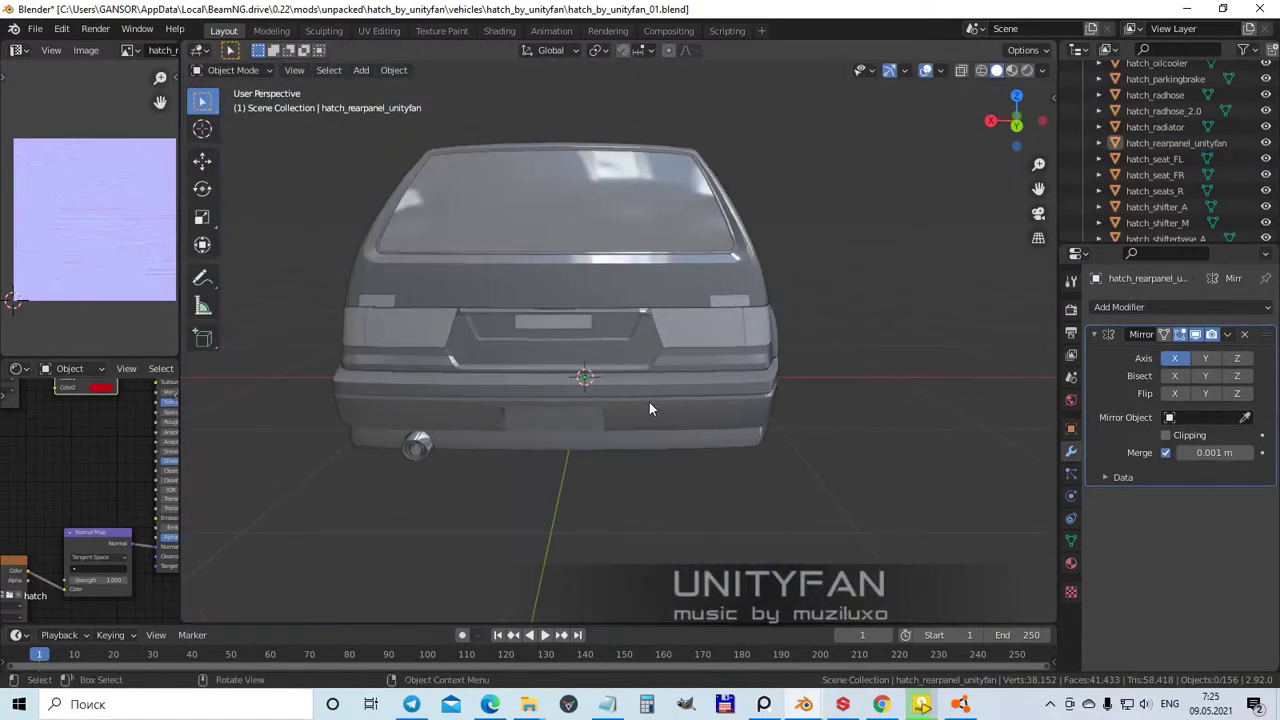
pyautogui.press('z')
pyautogui.click(655, 507)
pyautogui.moveTo(655, 498); pyautogui.dragTo(636, 436, button='middle')
pyautogui.rightClick(675, 325)
pyautogui.scroll(2, 554, 464)
pyautogui.scroll(1, 584, 458)
pyautogui.click(636, 436)
# - Edit the rear panel with all its geometry selected, widen the UV editor, and display hatch_c.png in it
pyautogui.press('Tab')
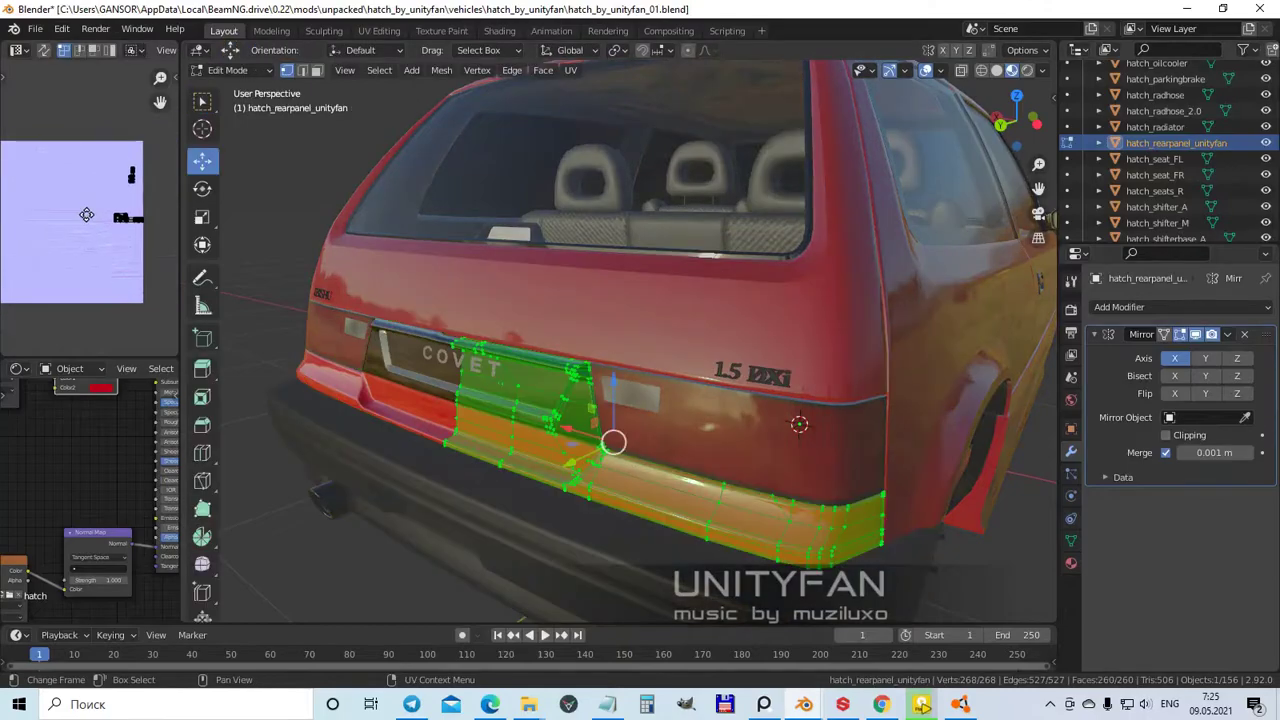
pyautogui.moveTo(178, 295); pyautogui.dragTo(570, 295)
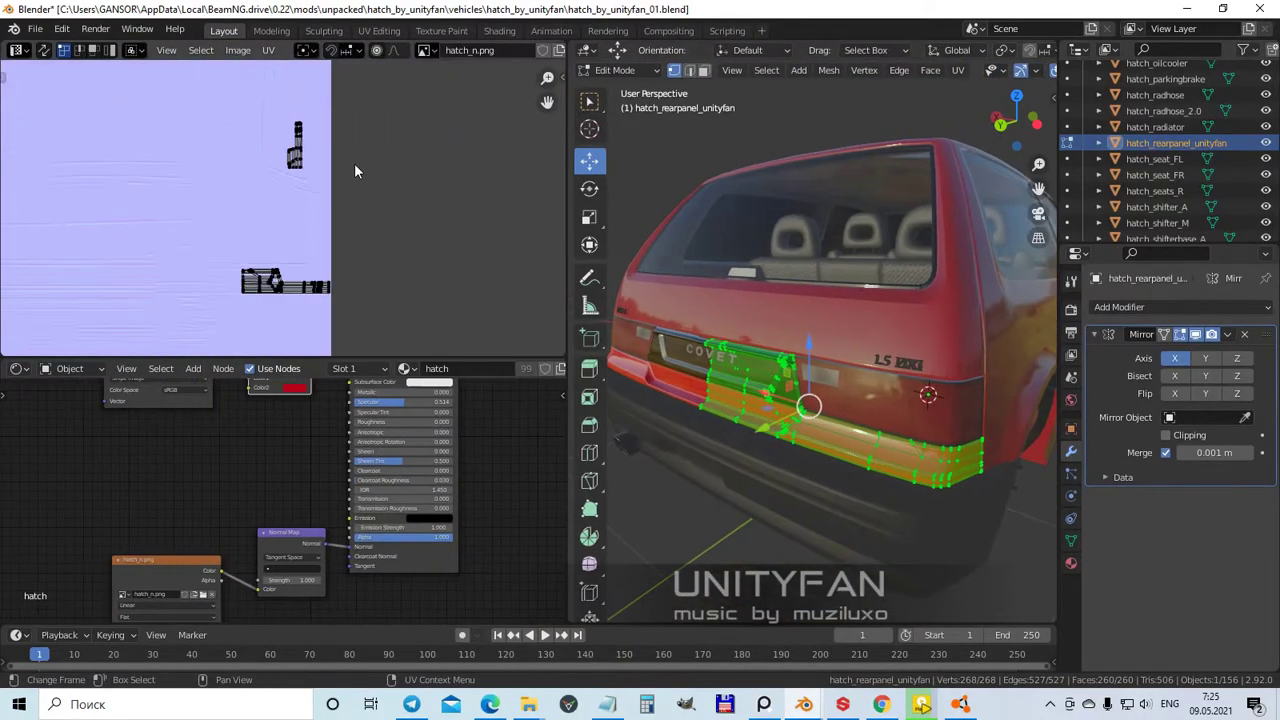
pyautogui.click(427, 50)
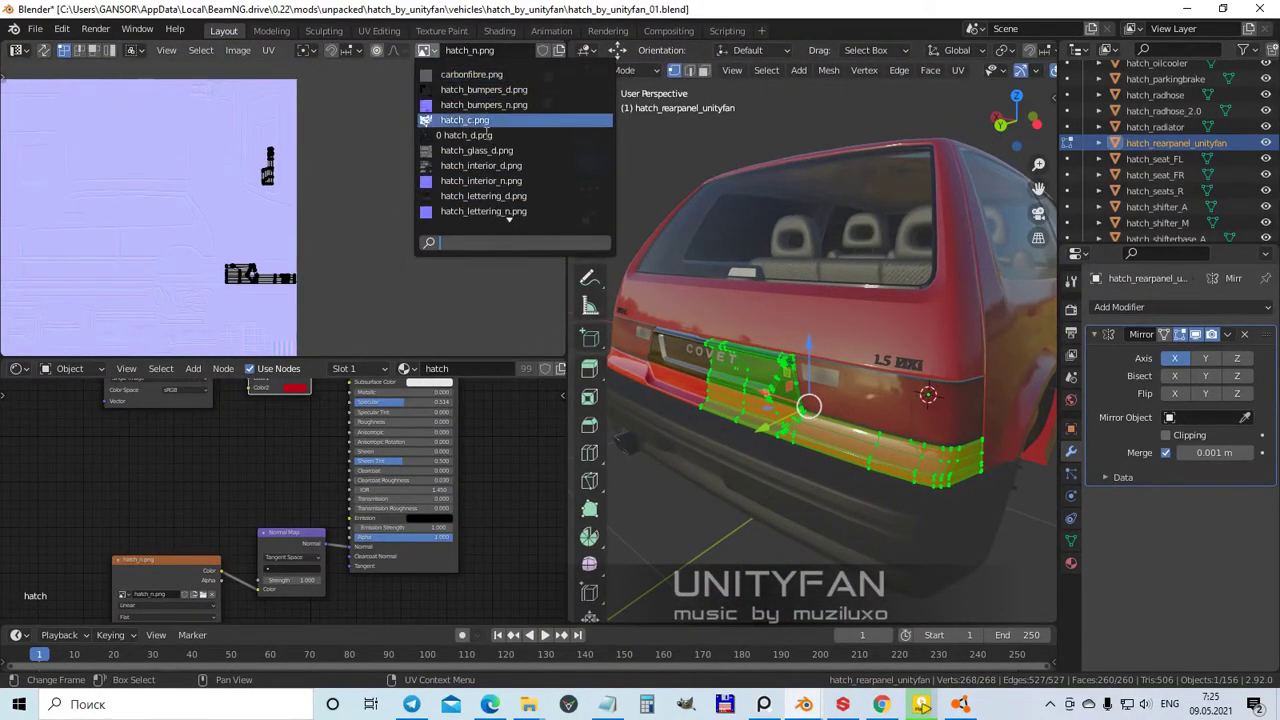
pyautogui.click(486, 121)
# - Scale down the rear panel's UVs and move them onto the light body-colour area of the texture
pyautogui.scroll(3, 359, 257)
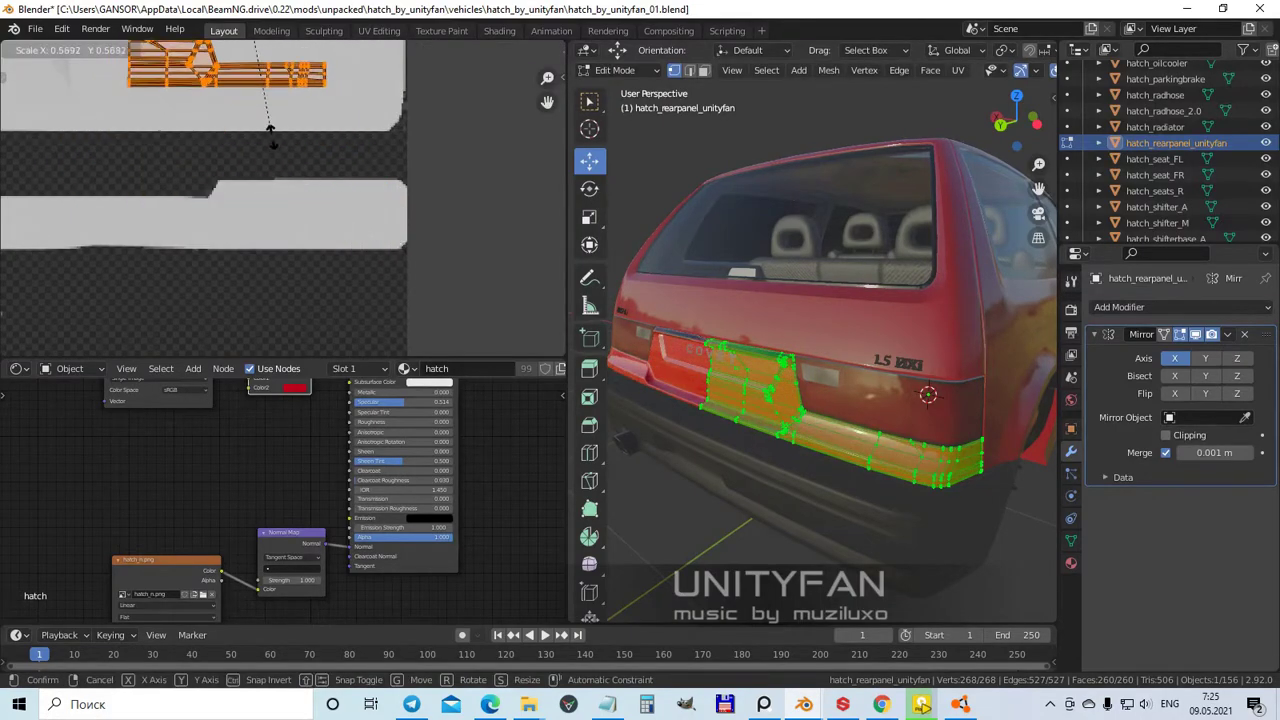
pyautogui.click(306, 231)
pyautogui.scroll(-2, 304, 220)
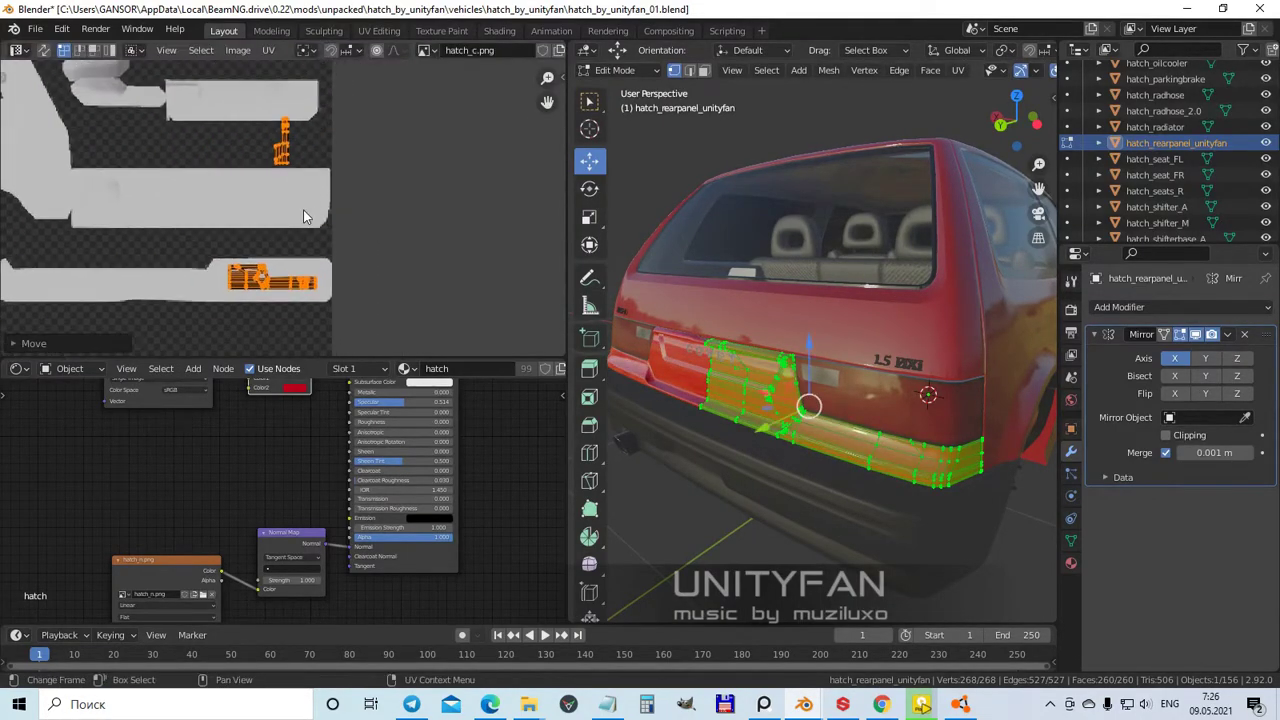
pyautogui.scroll(2, 307, 319)
pyautogui.press('Tab')
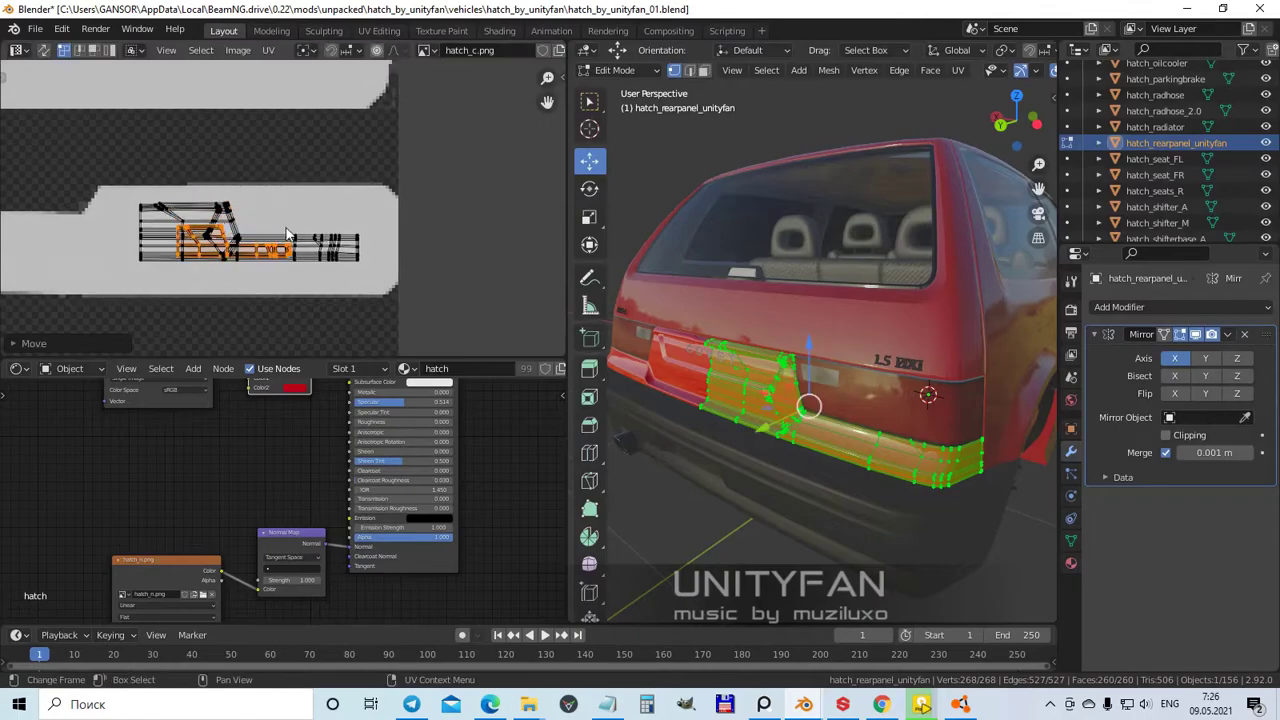
pyautogui.moveTo(800, 330); pyautogui.dragTo(920, 375, button='middle')
# - Narrow the UV editor again, leave mesh editing, and inspect the body-coloured rear panel
pyautogui.moveTo(569, 386); pyautogui.dragTo(164, 390)
pyautogui.scroll(3, 647, 408)
pyautogui.moveTo(658, 408); pyautogui.dragTo(706, 437, button='middle')
pyautogui.scroll(4, 706, 437)
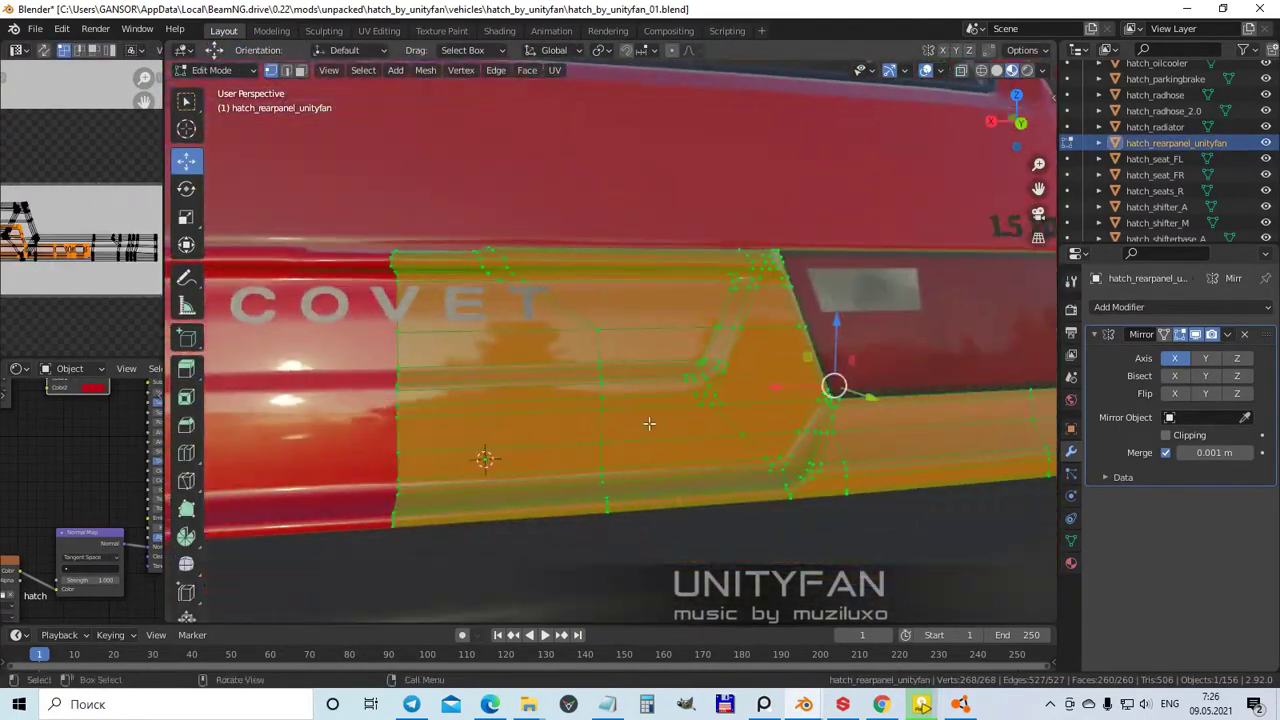
pyautogui.scroll(-5, 586, 404)
pyautogui.moveTo(586, 404); pyautogui.dragTo(556, 465, button='middle')
pyautogui.scroll(-2, 592, 457)
pyautogui.click(592, 457)
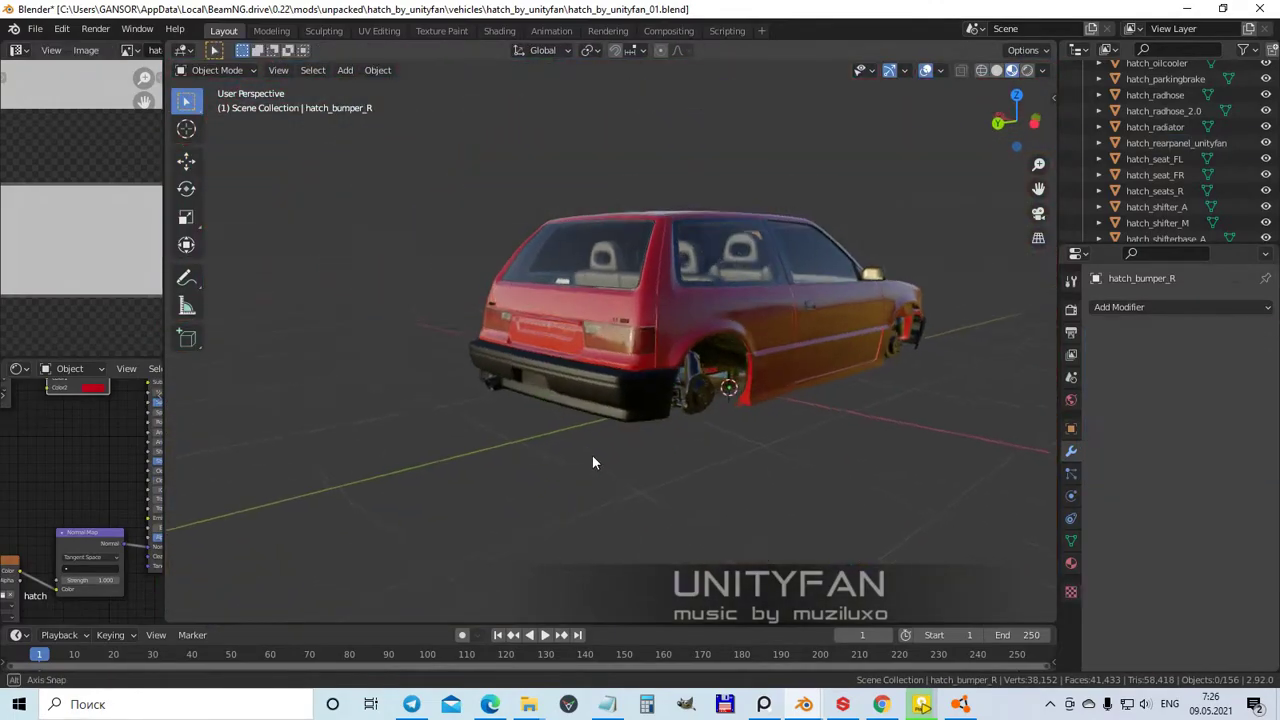
# - Reopen the rear panel's mesh and merge neighbouring vertices below the frame's lower outer corner
pyautogui.scroll(4, 597, 404)
pyautogui.click(597, 404)
pyautogui.press('Tab')
pyautogui.scroll(2, 624, 352)
pyautogui.scroll(2, 624, 352)
pyautogui.click(429, 386)
pyautogui.moveTo(429, 386); pyautogui.dragTo(584, 396, button='middle')
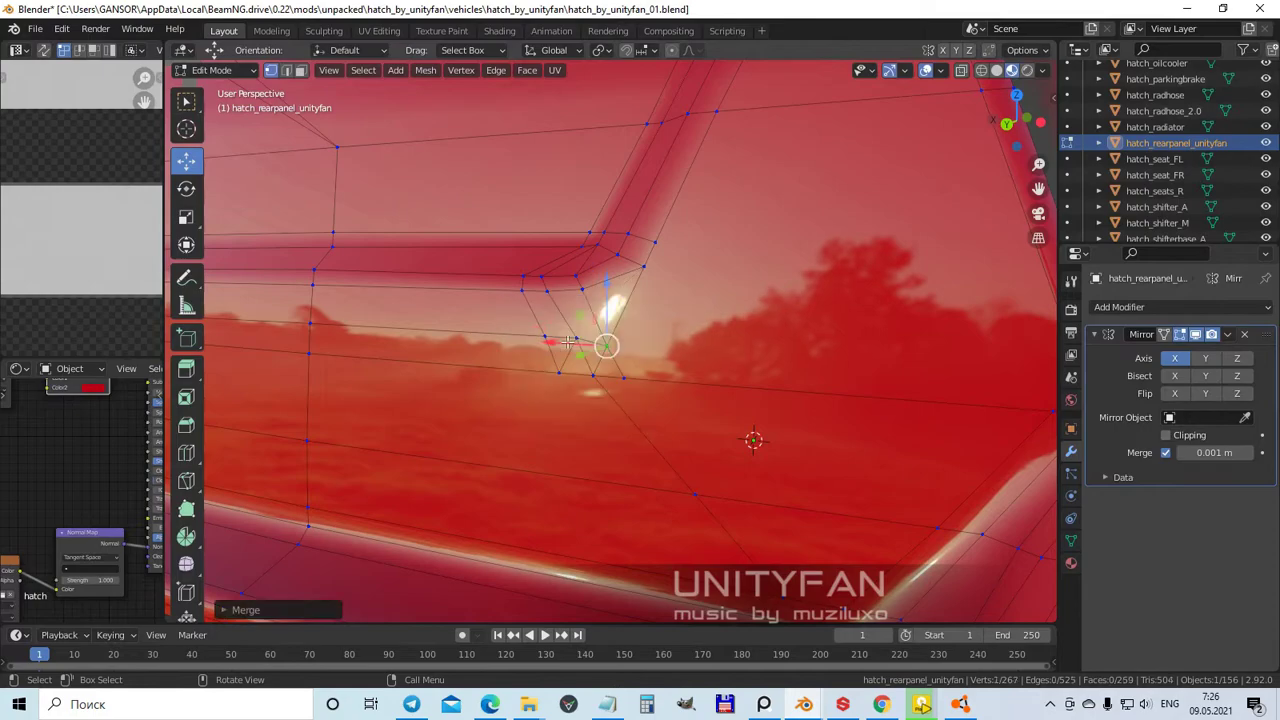
pyautogui.press('m')
pyautogui.click(573, 392)
pyautogui.moveTo(573, 392); pyautogui.dragTo(628, 372, button='middle')
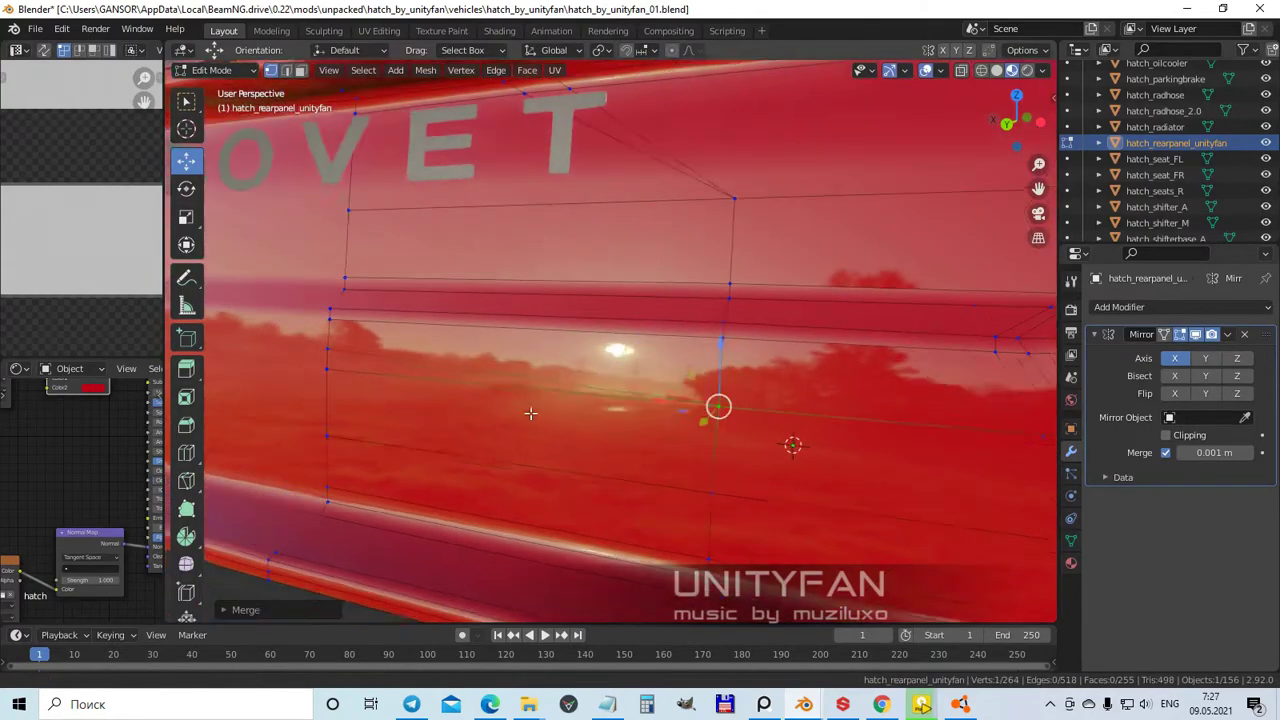
# - Merge the doubled vertices along the lower frame bar to collapse it into the plate surface
pyautogui.click(337, 372)
pyautogui.moveTo(337, 372); pyautogui.dragTo(497, 209, button='middle')
pyautogui.keyDown('ctrl'); pyautogui.click(549, 244); pyautogui.keyUp('ctrl')
pyautogui.click(494, 273)
pyautogui.moveTo(494, 273); pyautogui.dragTo(642, 456, button='middle')
pyautogui.click(651, 240)
pyautogui.moveTo(638, 475); pyautogui.dragTo(615, 515)
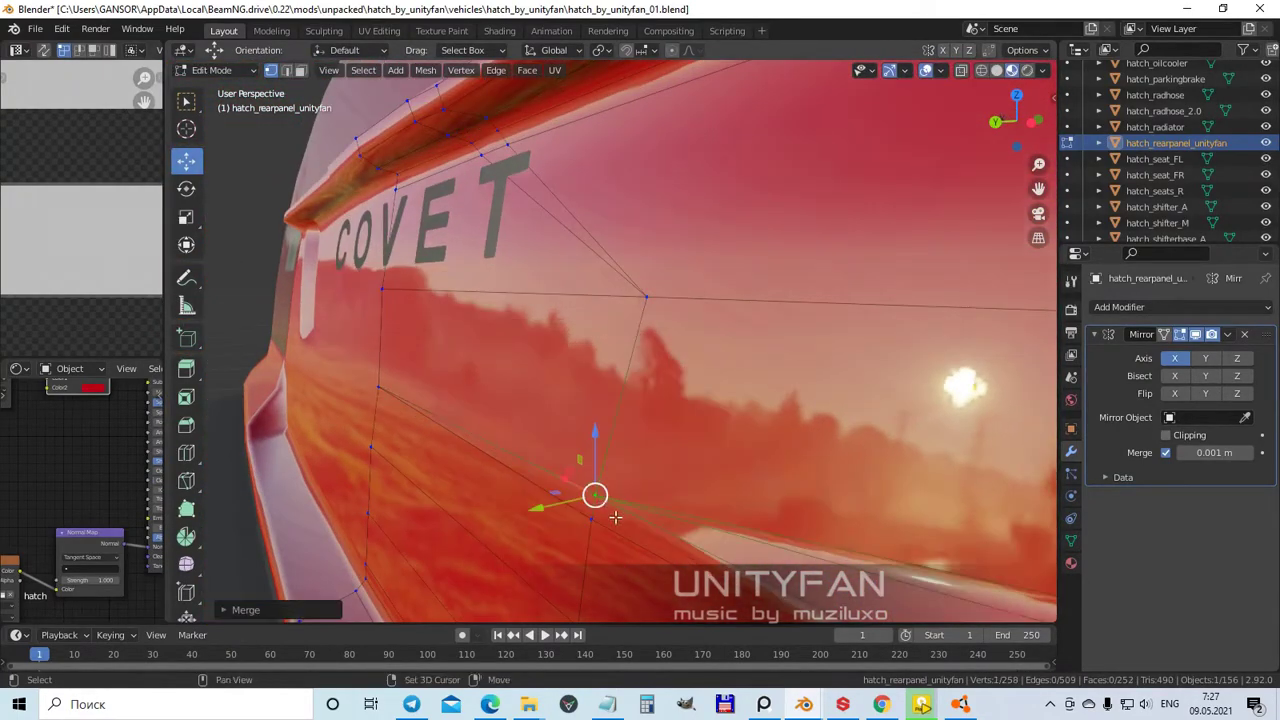
# - Adjust the position of the merged vertex on the lower plate area and check the panel outside mesh editing
pyautogui.click(654, 471)
pyautogui.press('g')
pyautogui.moveTo(654, 471); pyautogui.dragTo(767, 409, button='middle')
pyautogui.press('Tab')
pyautogui.scroll(-3, 767, 409)
pyautogui.scroll(3, 679, 383)
pyautogui.scroll(4, 716, 422)
pyautogui.press('Tab')
# - Merge the vertices of the frame's lower outer corner into a single vertex and reposition it
pyautogui.scroll(4, 662, 384)
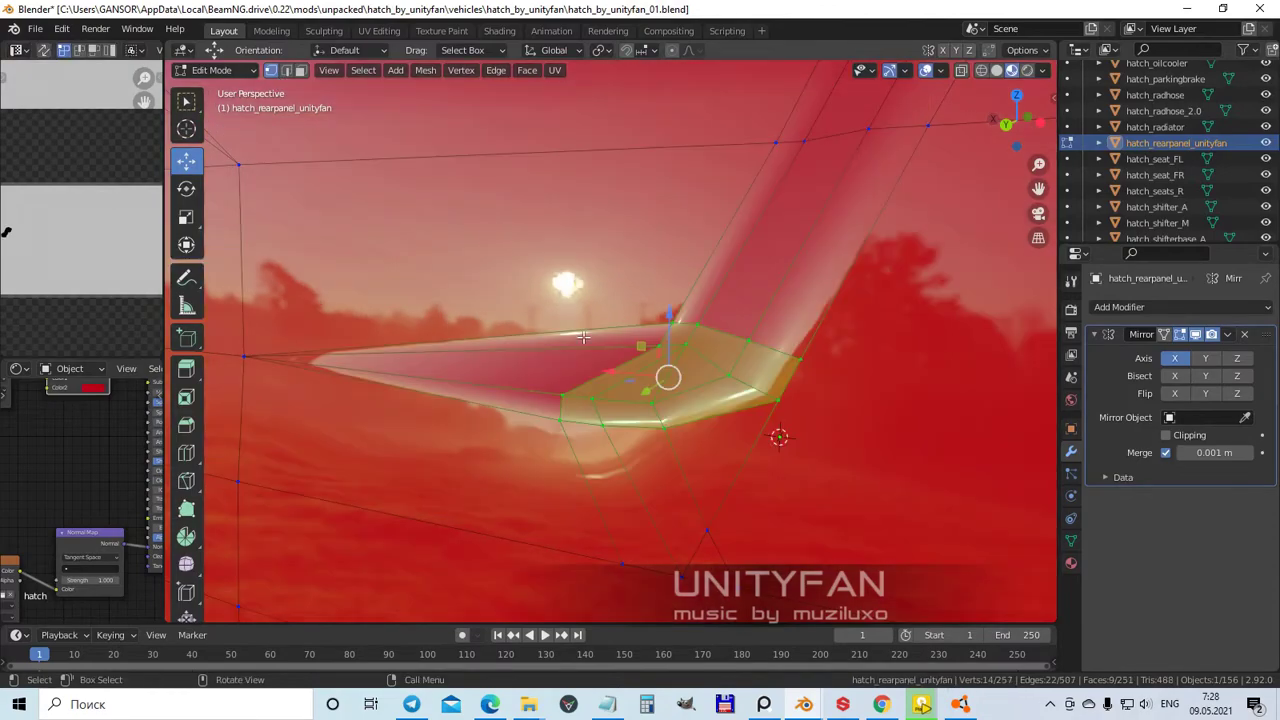
pyautogui.press('m')
pyautogui.click(580, 349)
pyautogui.press('KP_Decimal')
pyautogui.scroll(-3, 580, 349)
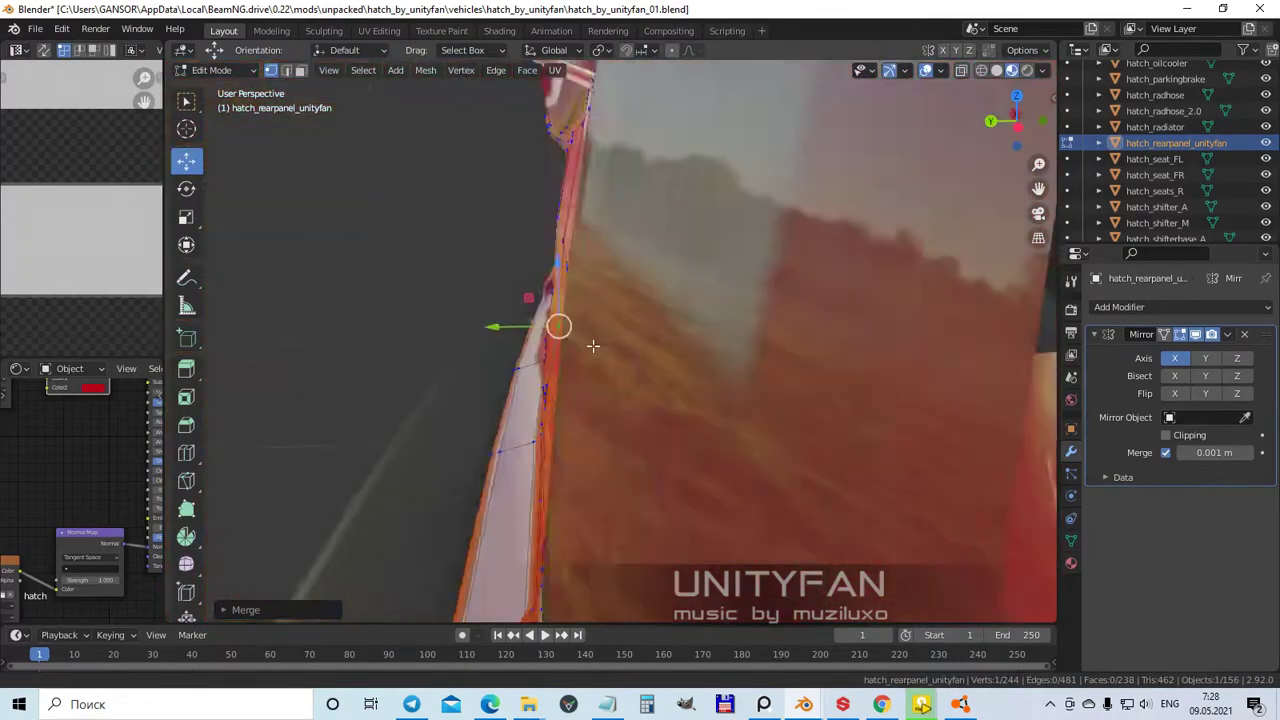
pyautogui.press('g')
pyautogui.click(715, 364)
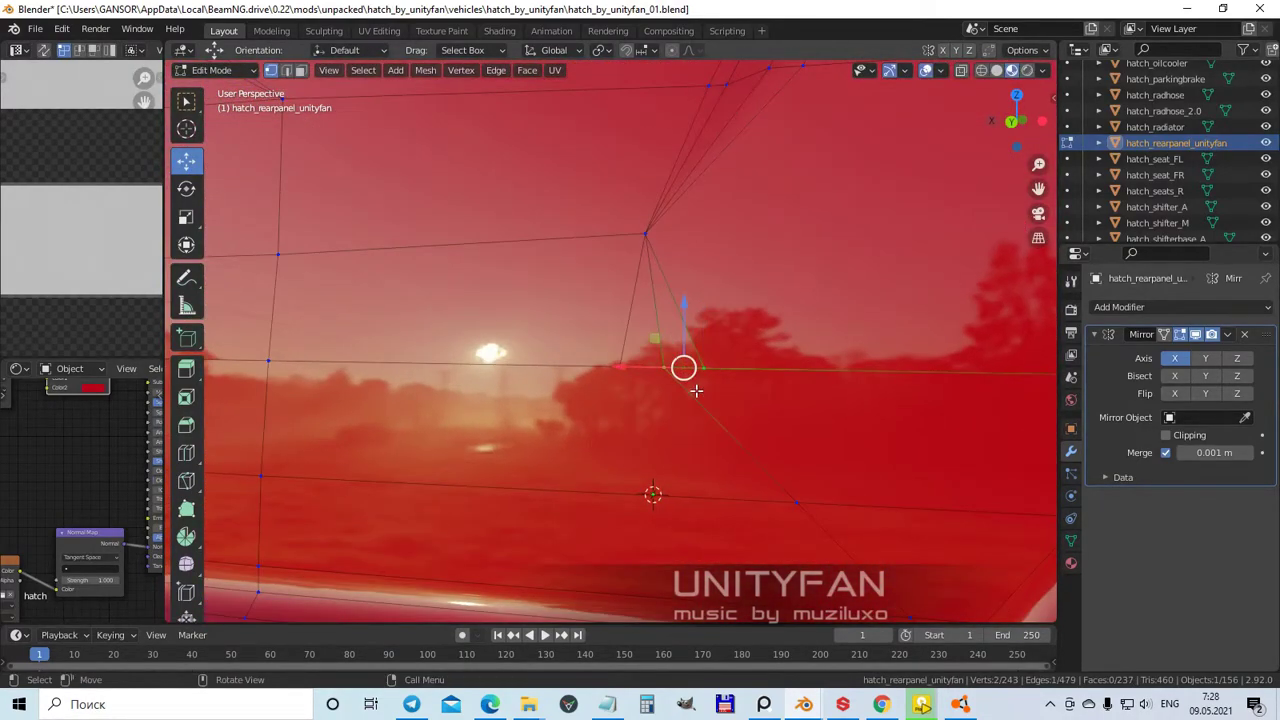
# - Merge the remaining vertices below the collapsed frame corner and leave mesh editing to check the surface
pyautogui.scroll(-5, 680, 381)
pyautogui.moveTo(771, 386); pyautogui.dragTo(908, 449, button='middle')
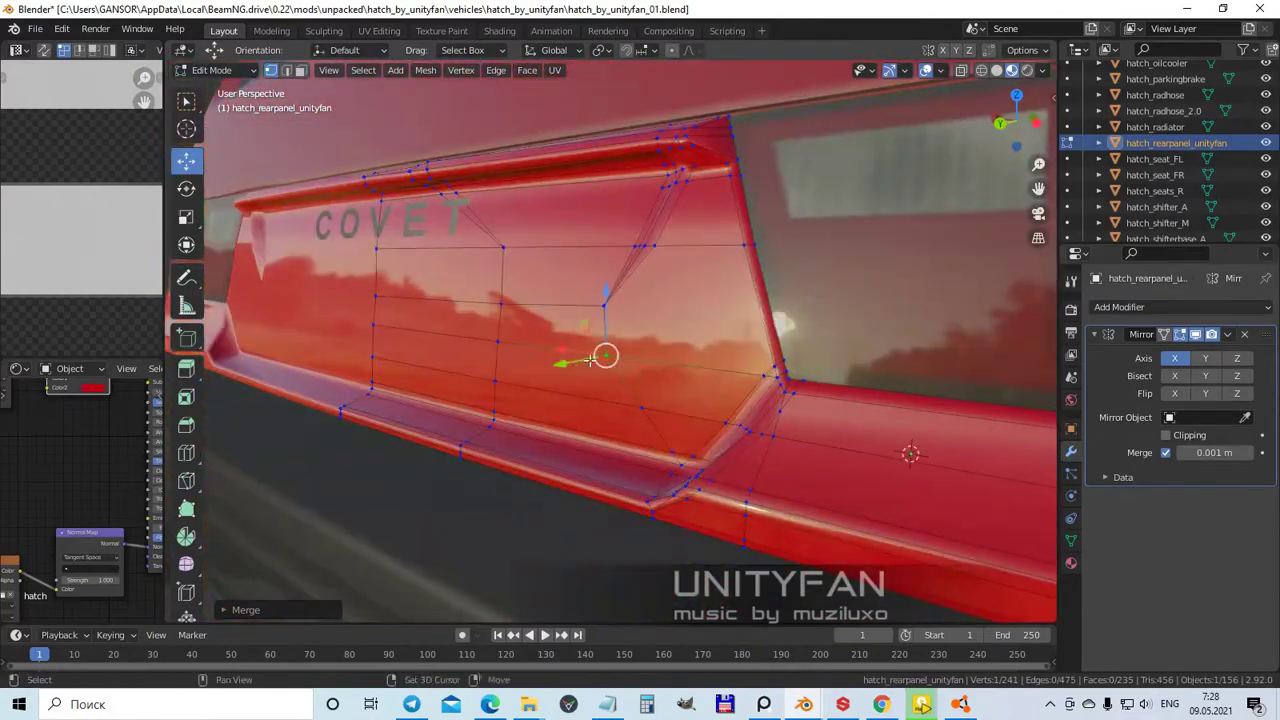
pyautogui.press('Tab')
pyautogui.scroll(-3, 616, 375)
pyautogui.moveTo(616, 375); pyautogui.dragTo(666, 400, button='middle')
pyautogui.scroll(5, 626, 409)
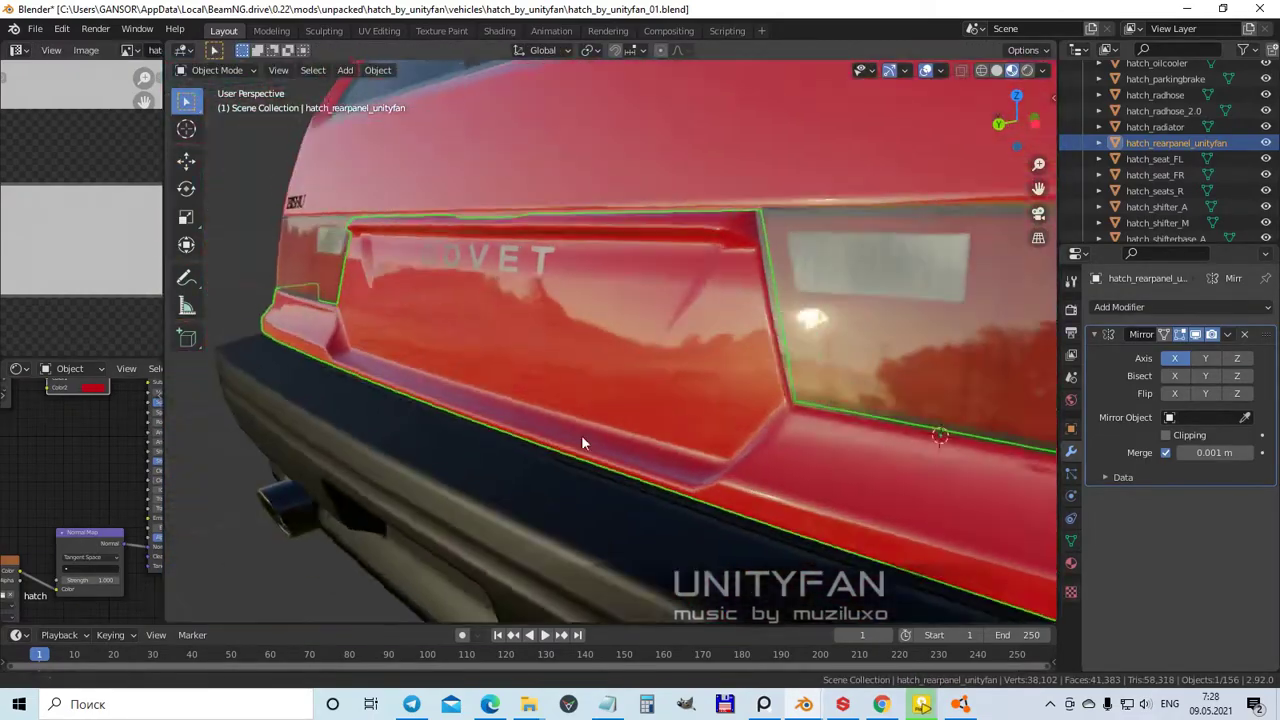
# - Dissolve the horizontal edges across the middle of the plate area and leave mesh editing to view the car's rear
pyautogui.press('Tab')
pyautogui.scroll(3, 717, 386)
pyautogui.moveTo(608, 352); pyautogui.dragTo(374, 92, button='middle')
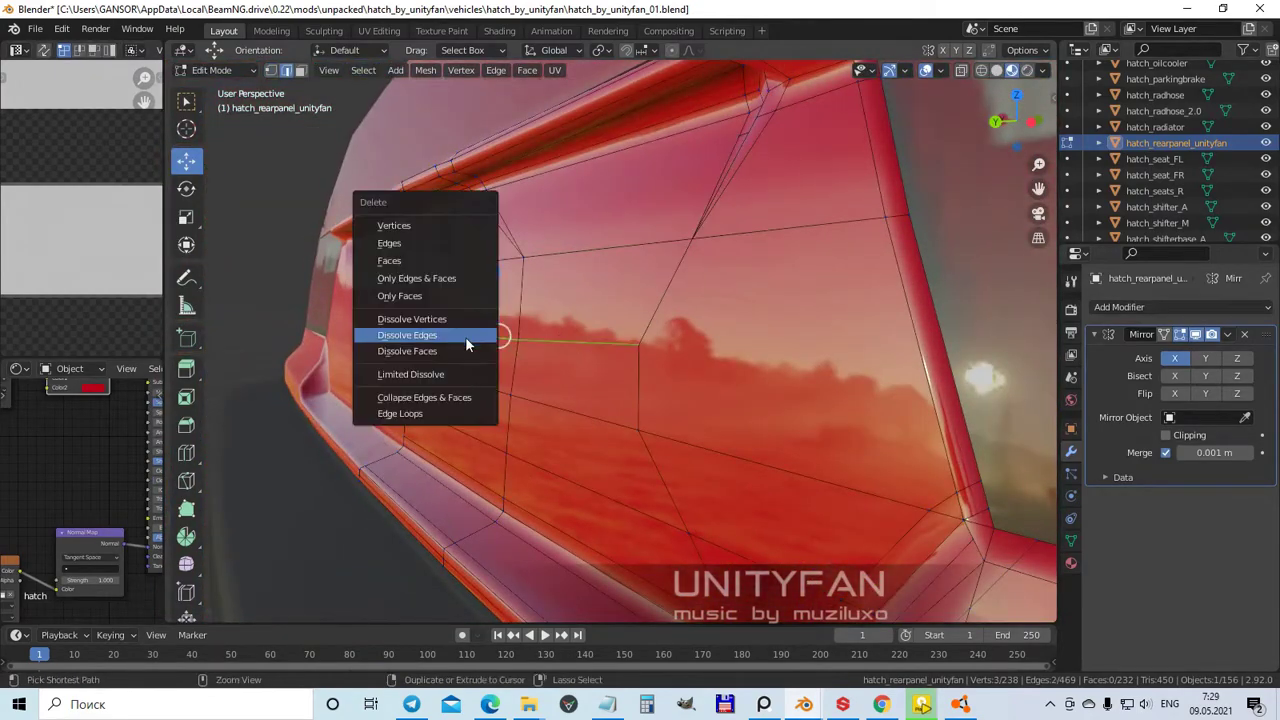
pyautogui.click(469, 333)
pyautogui.moveTo(469, 333); pyautogui.dragTo(680, 382, button='middle')
pyautogui.scroll(-8, 680, 382)
pyautogui.press('Tab')
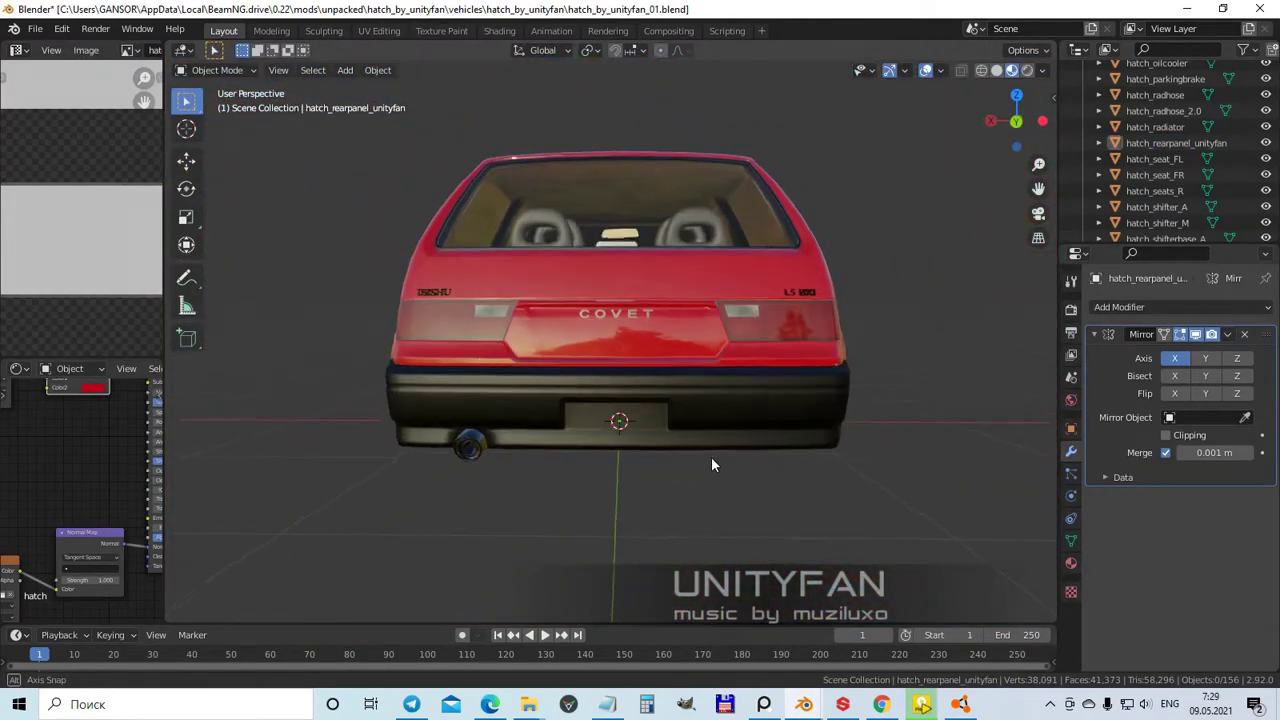
# - Reopen the rear panel's mesh and cut an edge line across the middle of the plate area, continuing towards its outer side
pyautogui.scroll(5, 643, 457)
pyautogui.moveTo(711, 463)
pyautogui.mouseDown(button='middle')
pyautogui.moveTo(643, 457)
pyautogui.moveTo(843, 463)
pyautogui.moveTo(723, 463)
pyautogui.mouseUp(button='middle')
pyautogui.click(717, 351)
pyautogui.press('Tab')
pyautogui.moveTo(717, 351); pyautogui.dragTo(720, 391, button='middle')
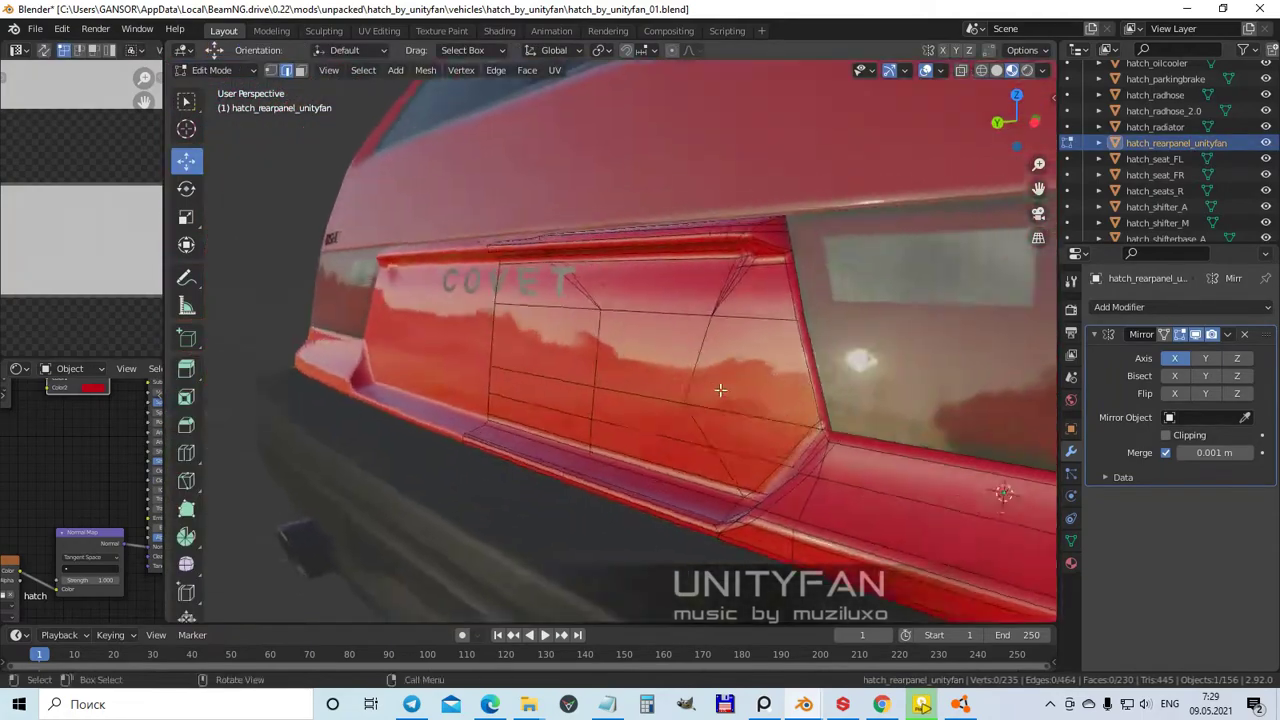
pyautogui.scroll(2, 720, 391)
pyautogui.click(605, 390)
pyautogui.moveTo(605, 390); pyautogui.dragTo(466, 245, button='middle')
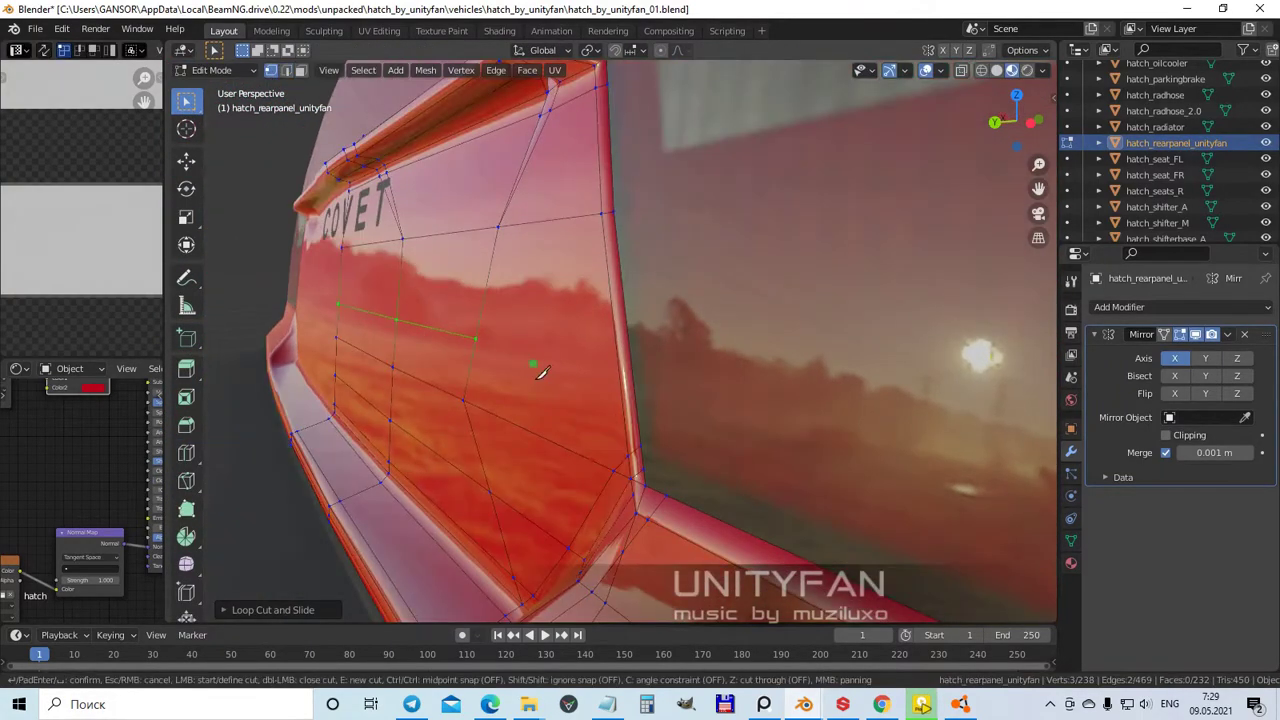
pyautogui.click(665, 378)
# - Knife a second line across the plate area just above the first one and check the surface outside mesh editing
pyautogui.scroll(-4, 665, 378)
pyautogui.moveTo(665, 378); pyautogui.dragTo(657, 337, button='middle')
pyautogui.scroll(4, 657, 337)
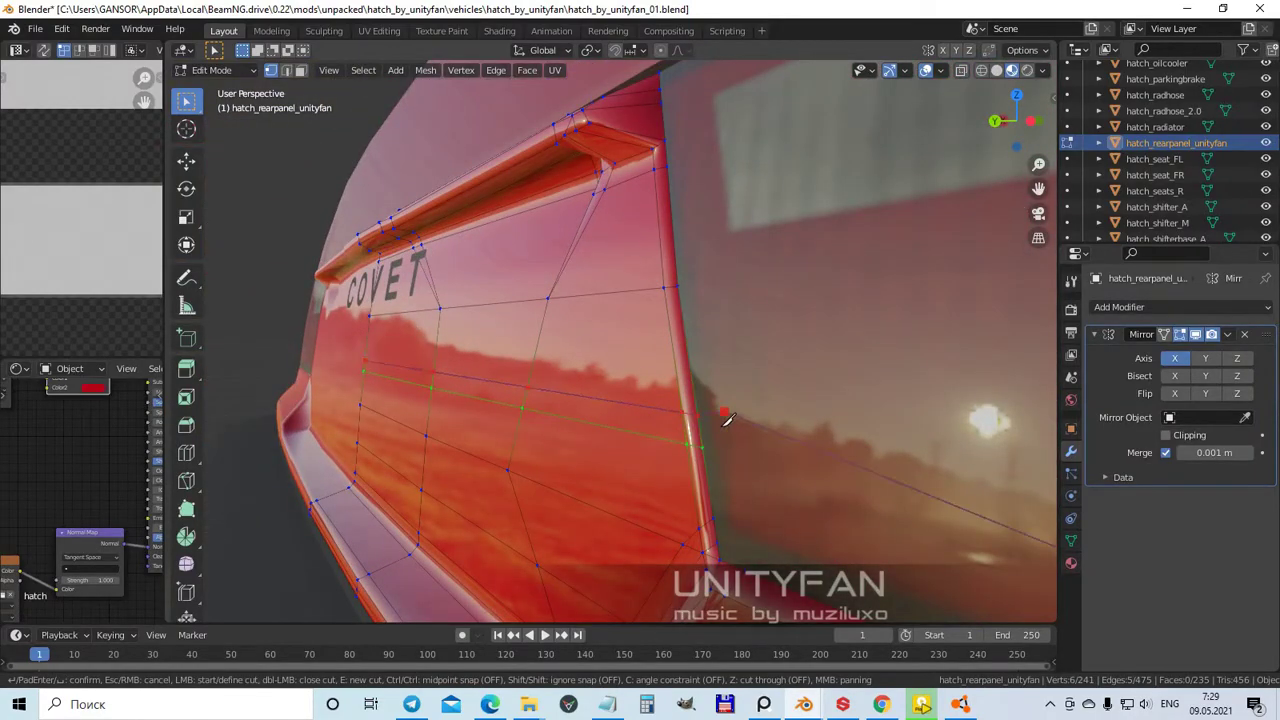
pyautogui.click(488, 361)
pyautogui.moveTo(488, 361); pyautogui.dragTo(742, 395, button='middle')
pyautogui.press('Tab')
pyautogui.press('Tab')
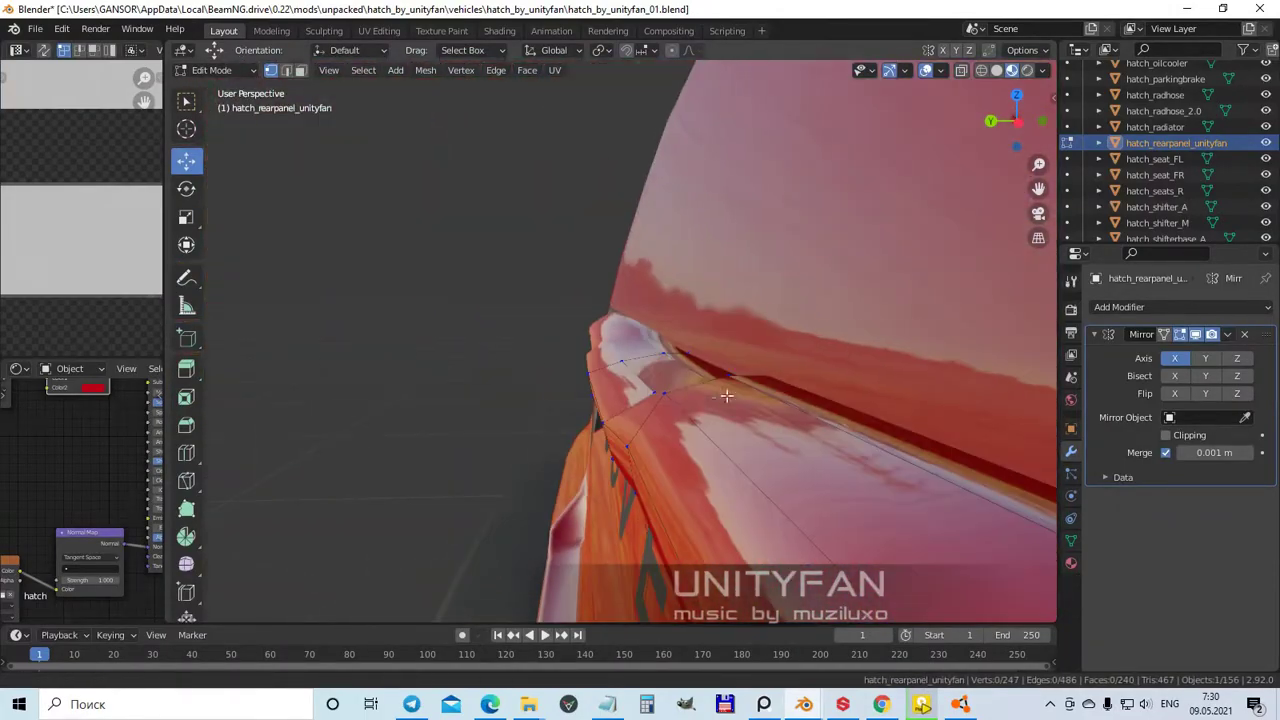
# - Simplify the upper frame's outer corner by removing a surplus vertex and dissolving the edge beside it
pyautogui.click(673, 373)
pyautogui.moveTo(673, 373); pyautogui.dragTo(535, 389, button='middle')
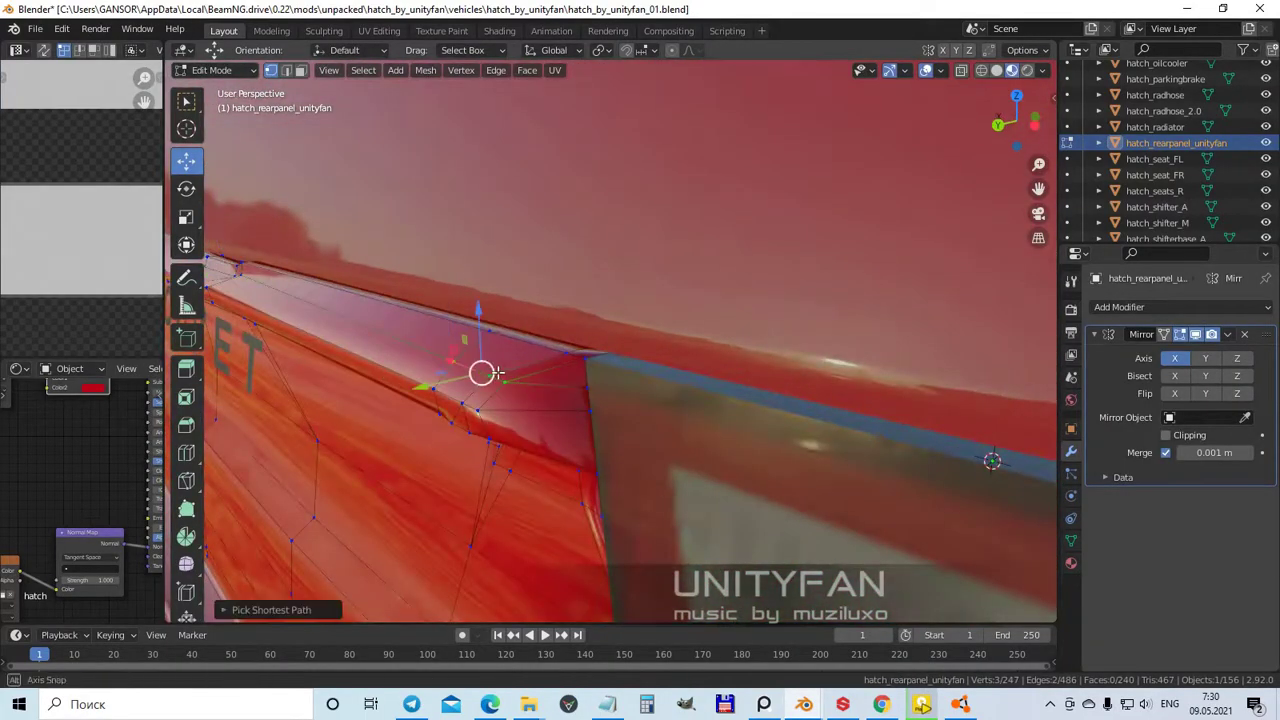
pyautogui.click(419, 318)
pyautogui.moveTo(419, 318); pyautogui.dragTo(528, 326, button='middle')
pyautogui.click(729, 359)
pyautogui.moveTo(729, 359); pyautogui.dragTo(723, 409, button='middle')
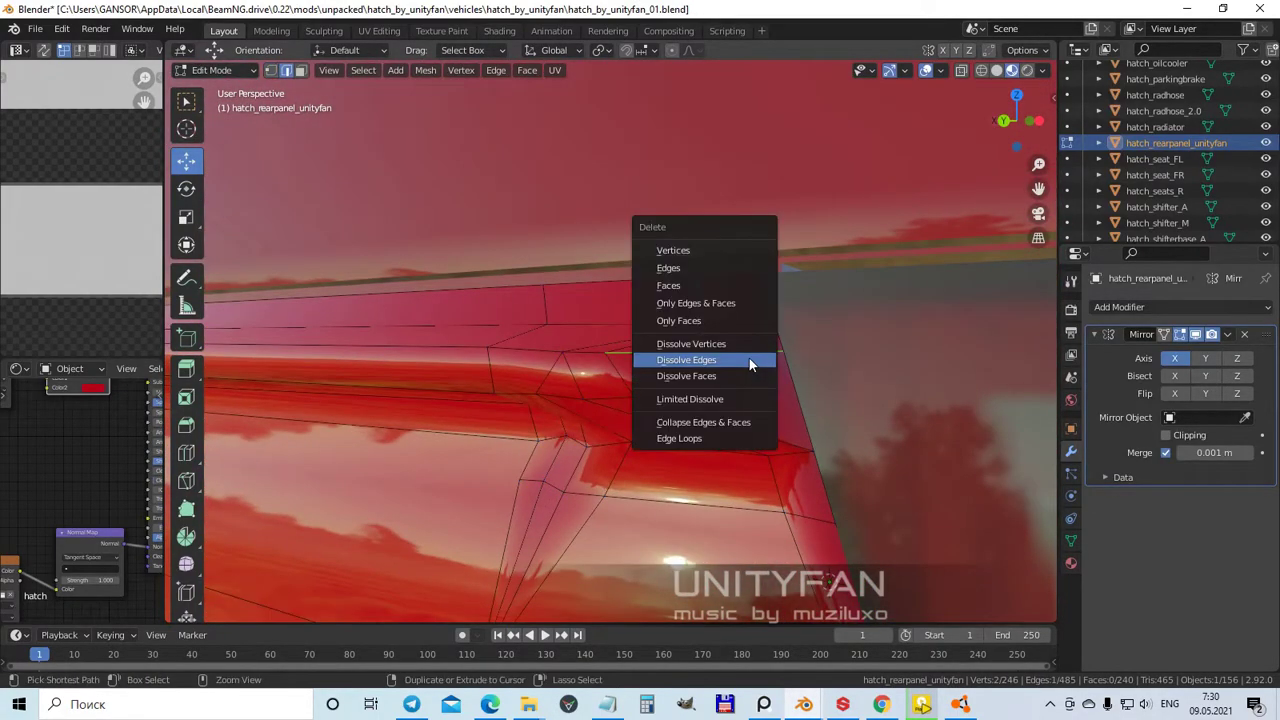
pyautogui.moveTo(692, 307)
pyautogui.mouseDown(button='middle')
pyautogui.moveTo(771, 306)
pyautogui.moveTo(715, 311)
pyautogui.mouseUp(button='middle')
pyautogui.moveTo(810, 423)
pyautogui.mouseDown(button='middle')
pyautogui.moveTo(757, 389)
pyautogui.moveTo(647, 425)
pyautogui.moveTo(929, 534)
pyautogui.moveTo(786, 397)
pyautogui.mouseUp(button='middle')
pyautogui.press('Tab')
pyautogui.press('Tab')
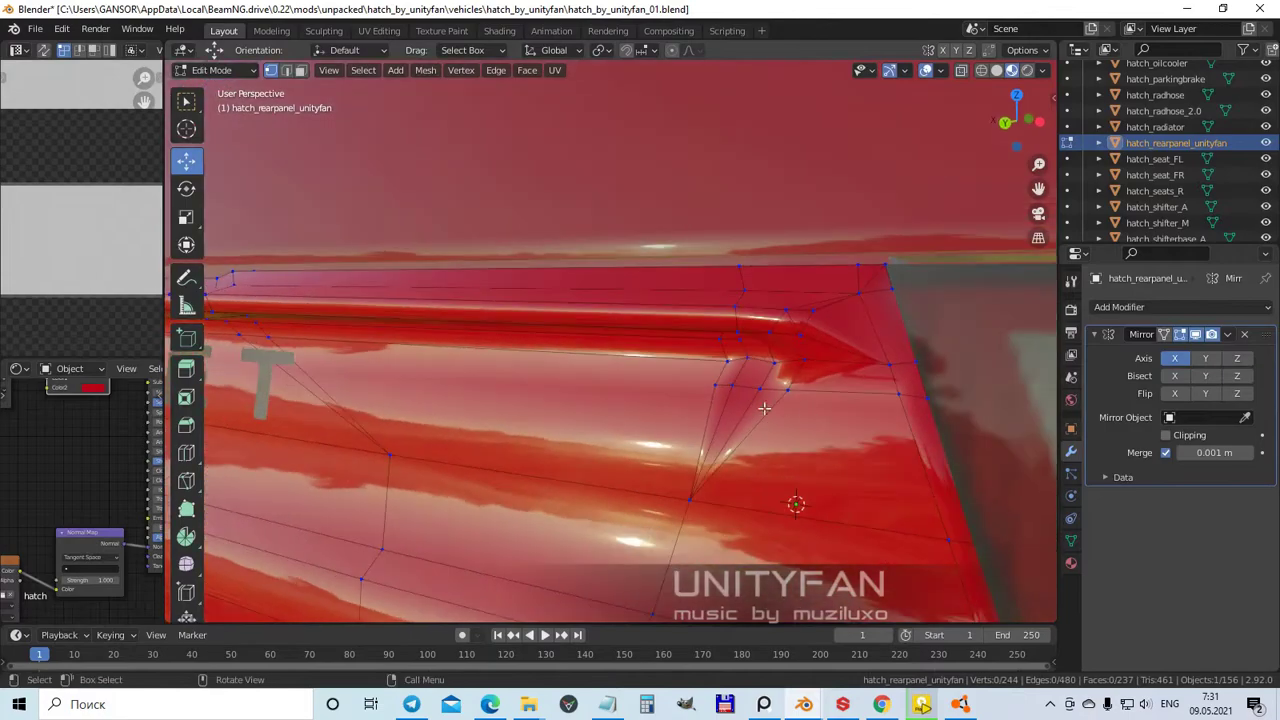
# - Switch the view to solid shading and select the faces around the upper frame's outer corner
pyautogui.press('z')
pyautogui.click(484, 100)
pyautogui.press('3')
pyautogui.moveTo(484, 100); pyautogui.dragTo(838, 373, button='middle')
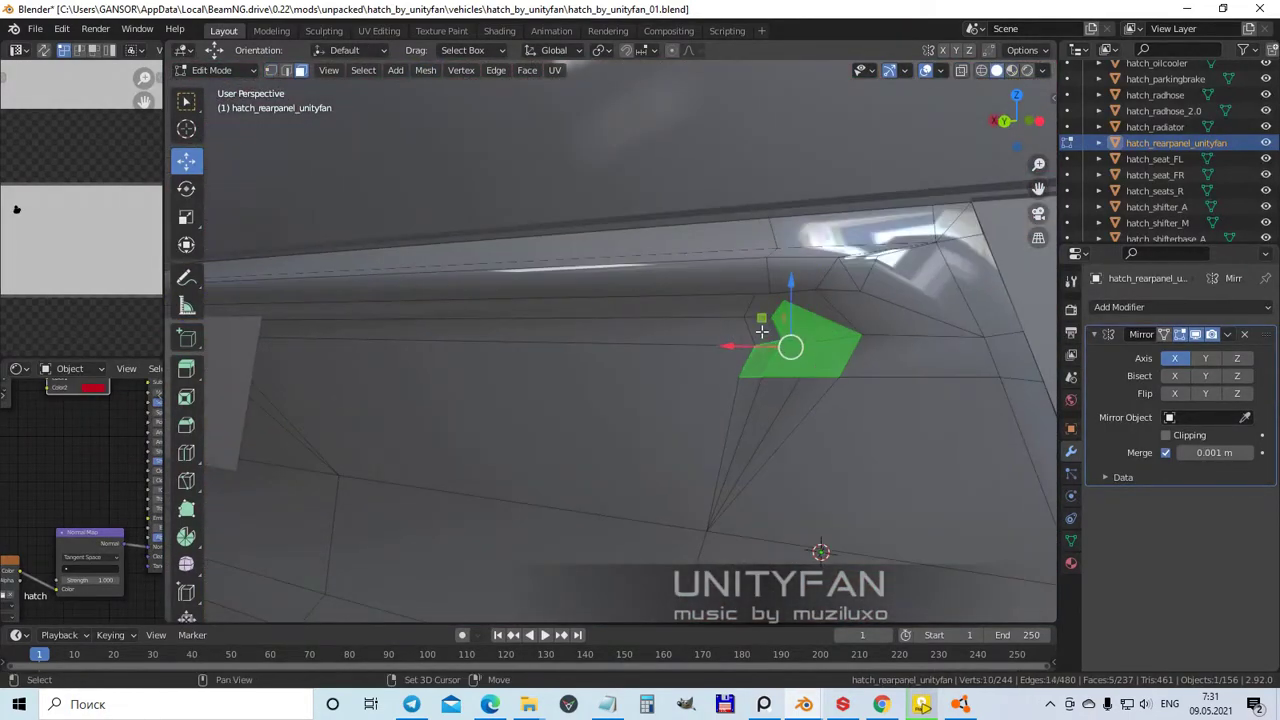
pyautogui.keyDown('shift'); pyautogui.click(834, 286); pyautogui.keyUp('shift')
pyautogui.moveTo(834, 286); pyautogui.dragTo(804, 273, button='middle')
pyautogui.moveTo(893, 193); pyautogui.dragTo(850, 215, button='middle')
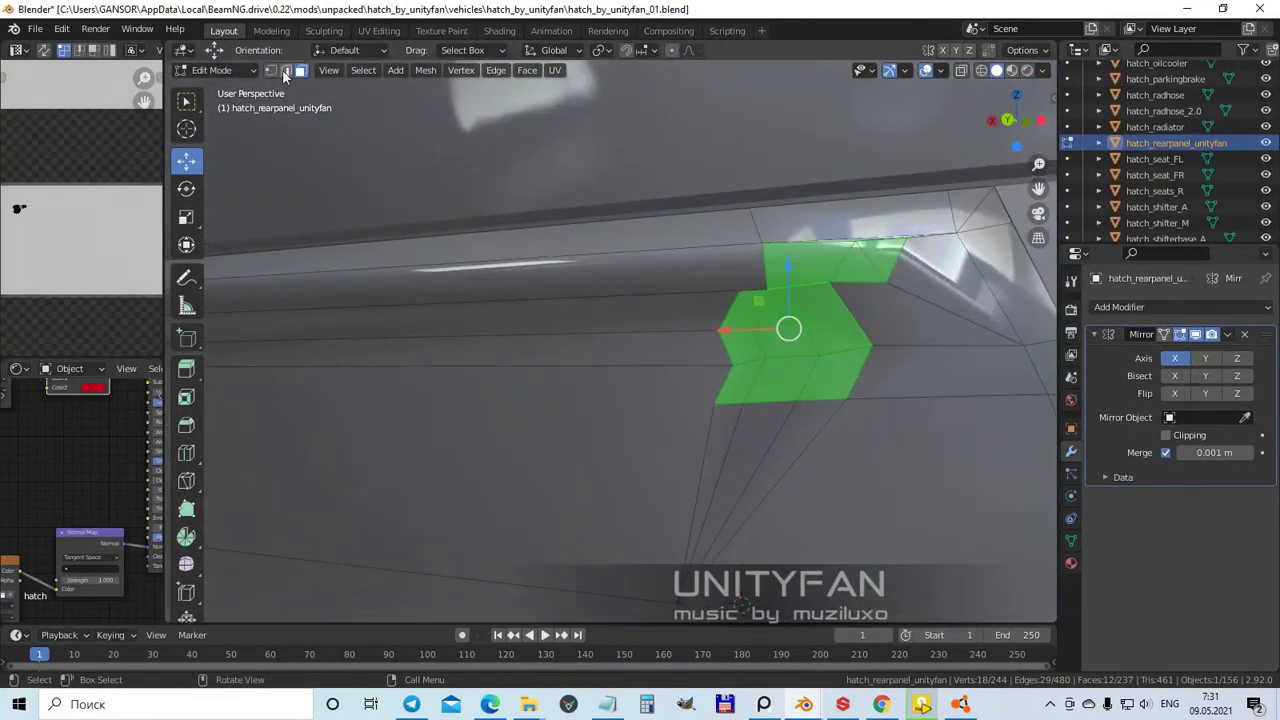
# - Merge the doubled vertices around the upper frame's outer corner in vertex selection mode
pyautogui.moveTo(739, 328); pyautogui.dragTo(731, 343, button='middle')
pyautogui.press('1')
pyautogui.click(731, 343)
pyautogui.moveTo(880, 457); pyautogui.dragTo(561, 295, button='middle')
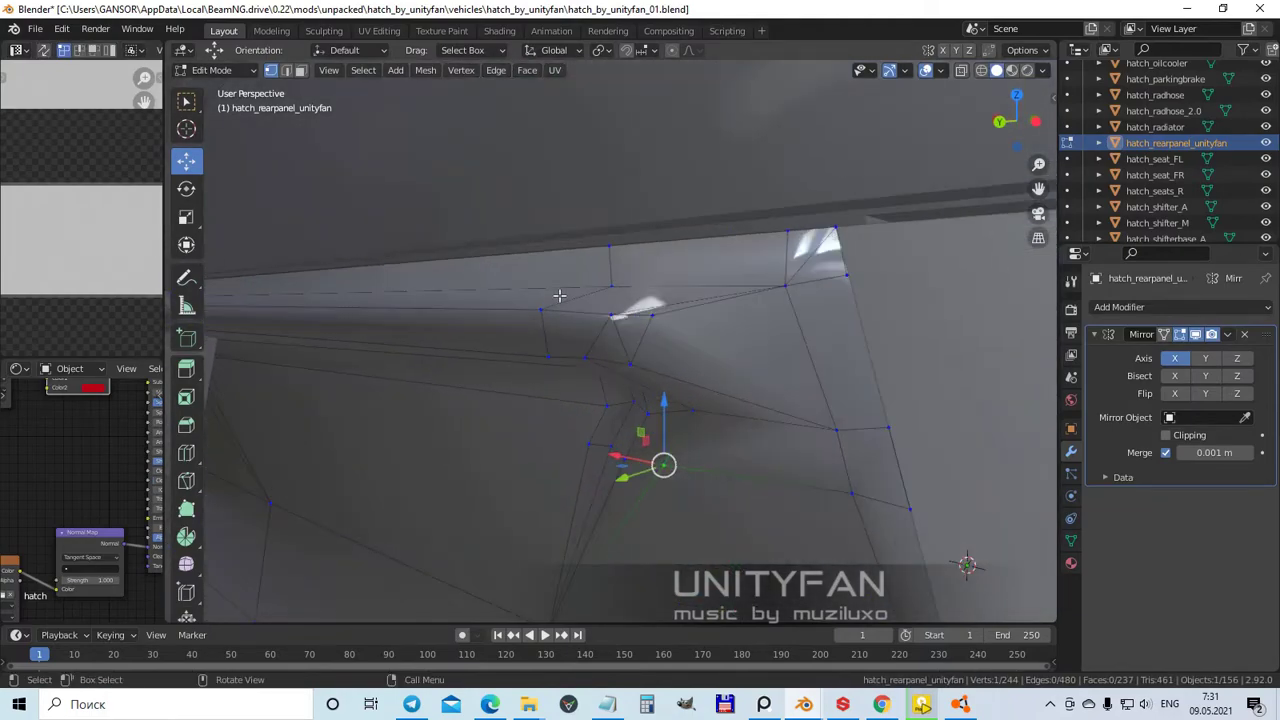
pyautogui.keyDown('ctrl'); pyautogui.click(547, 357); pyautogui.keyUp('ctrl')
pyautogui.moveTo(547, 357); pyautogui.dragTo(817, 306, button='middle')
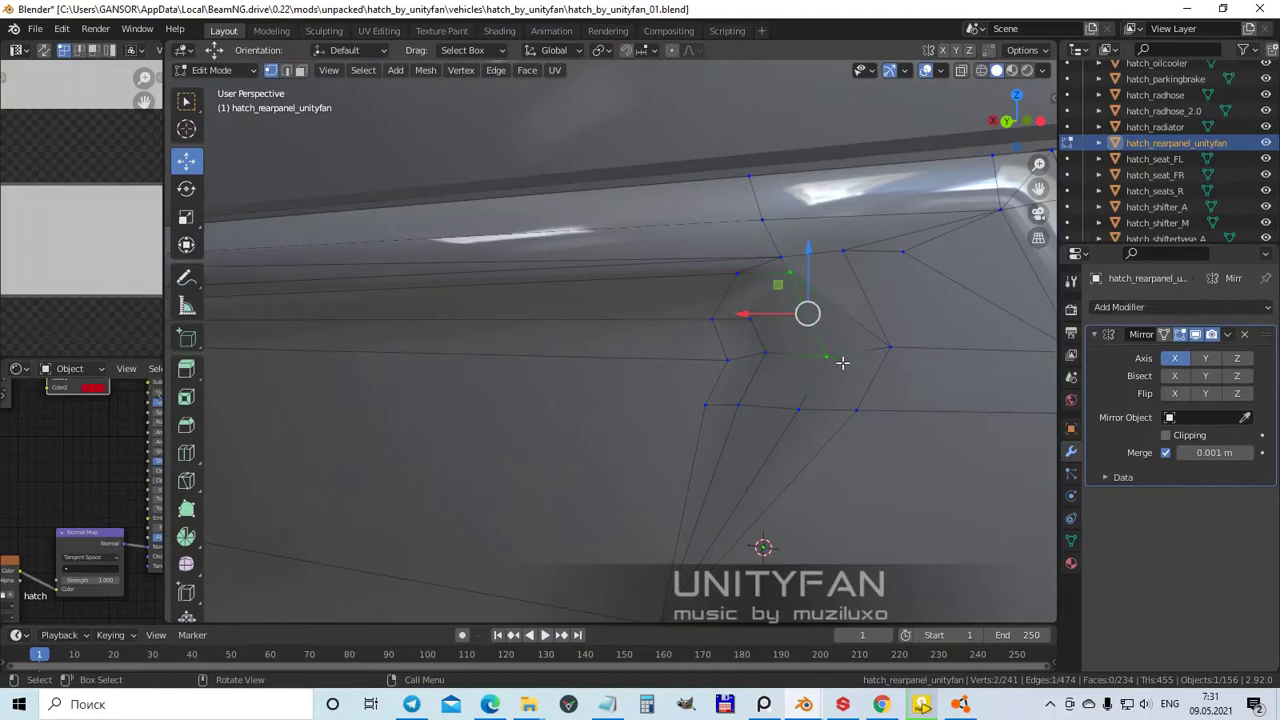
# - Merge the remaining vertices along the upper frame corner and the support rib beneath it
pyautogui.keyDown('ctrl'); pyautogui.click(762, 358); pyautogui.keyUp('ctrl')
pyautogui.moveTo(762, 366); pyautogui.dragTo(729, 376, button='middle')
pyautogui.moveTo(687, 423); pyautogui.dragTo(777, 340, button='middle')
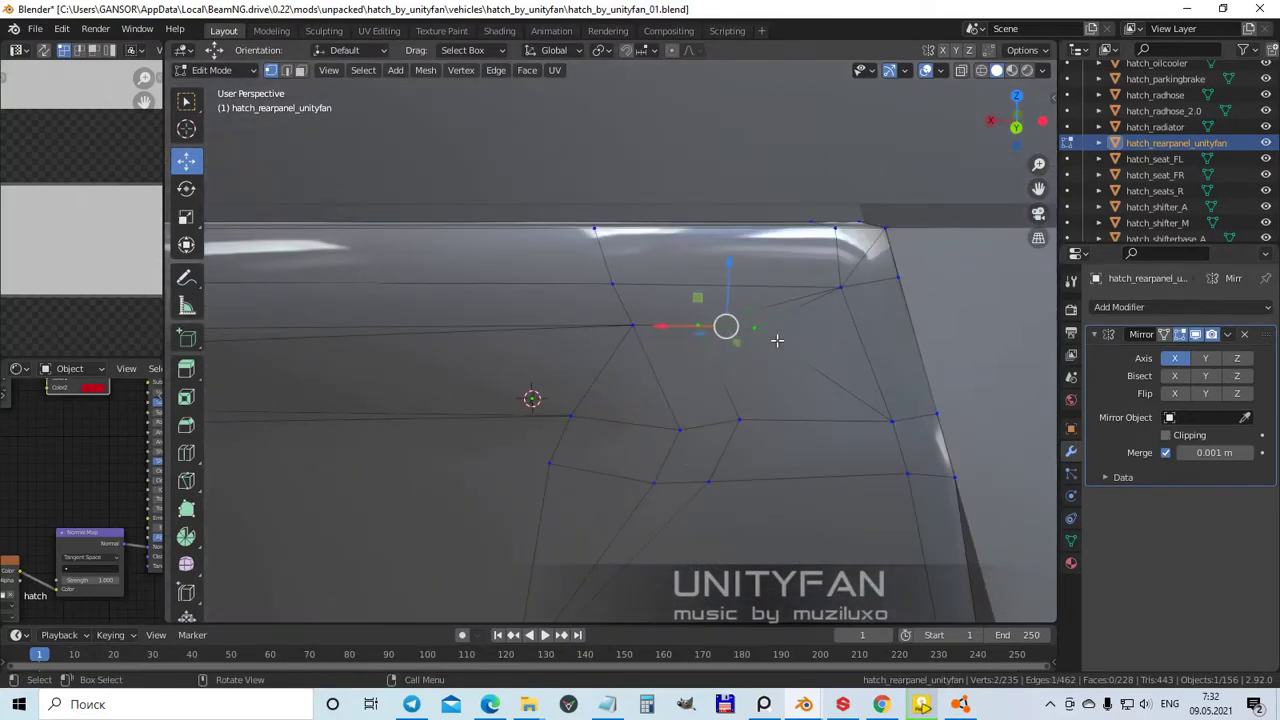
pyautogui.click(559, 439)
pyautogui.moveTo(559, 439); pyautogui.dragTo(757, 341, button='middle')
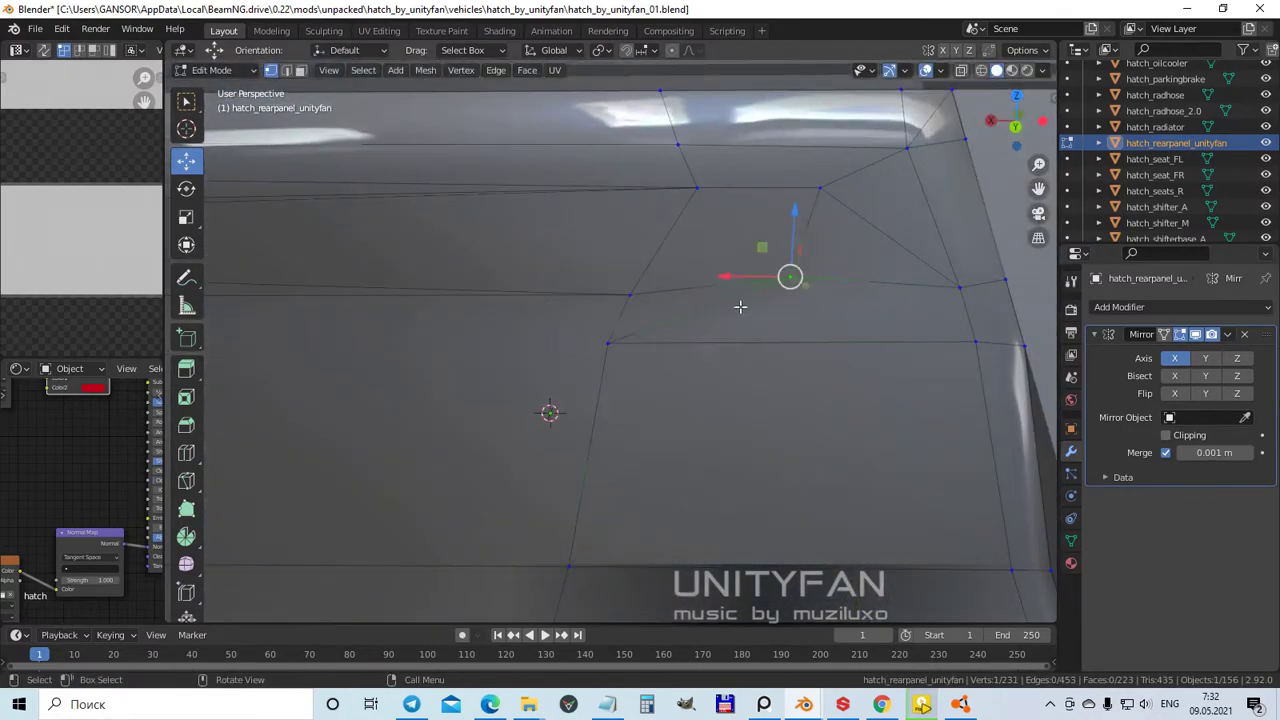
# - Move the merged vertex of the upper frame corner along the Y axis
pyautogui.moveTo(587, 300); pyautogui.dragTo(722, 342, button='middle')
pyautogui.press('g')
pyautogui.press('y')
pyautogui.click(760, 298)
# - Merge the vertices of the upper frame bar near the panel's centre, above the badge lettering
pyautogui.moveTo(760, 298); pyautogui.dragTo(640, 380, button='middle')
pyautogui.click(356, 278)
pyautogui.moveTo(356, 278); pyautogui.dragTo(303, 51, button='middle')
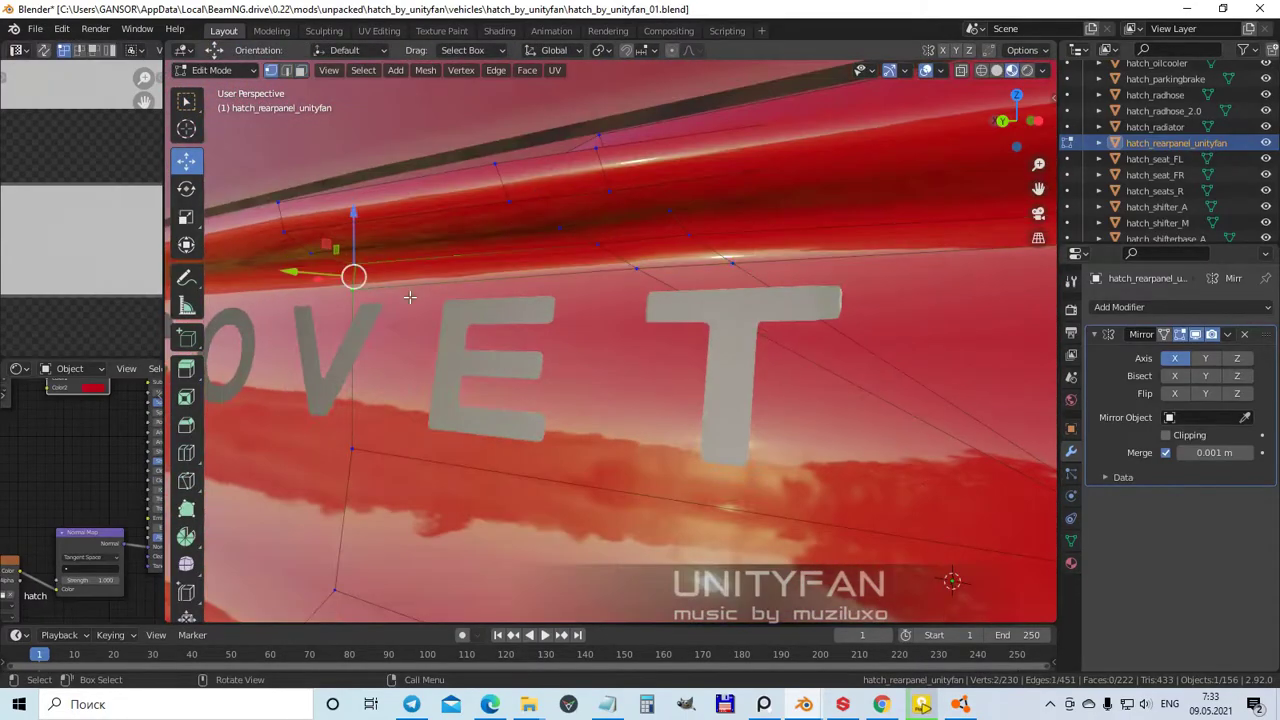
pyautogui.moveTo(600, 252); pyautogui.dragTo(683, 366, button='middle')
pyautogui.press('m')
pyautogui.click(659, 307)
pyautogui.click(683, 318)
pyautogui.moveTo(683, 318); pyautogui.dragTo(797, 347, button='middle')
pyautogui.press('m')
pyautogui.click(691, 329)
pyautogui.moveTo(691, 329)
pyautogui.mouseDown(button='middle')
pyautogui.moveTo(529, 300)
pyautogui.moveTo(566, 306)
pyautogui.moveTo(513, 349)
pyautogui.moveTo(674, 338)
pyautogui.mouseUp(button='middle')
# - Merge the last vertices of the upper frame bar to flatten it, and leave mesh editing to view the rear
pyautogui.click(536, 357)
pyautogui.click(592, 345)
pyautogui.moveTo(592, 345); pyautogui.dragTo(740, 337, button='middle')
pyautogui.keyDown('shift'); pyautogui.click(571, 297); pyautogui.keyUp('shift')
pyautogui.press('m')
pyautogui.click(563, 268)
pyautogui.press('Tab')
pyautogui.scroll(-5, 740, 337)
pyautogui.moveTo(864, 411); pyautogui.dragTo(616, 421, button='middle')
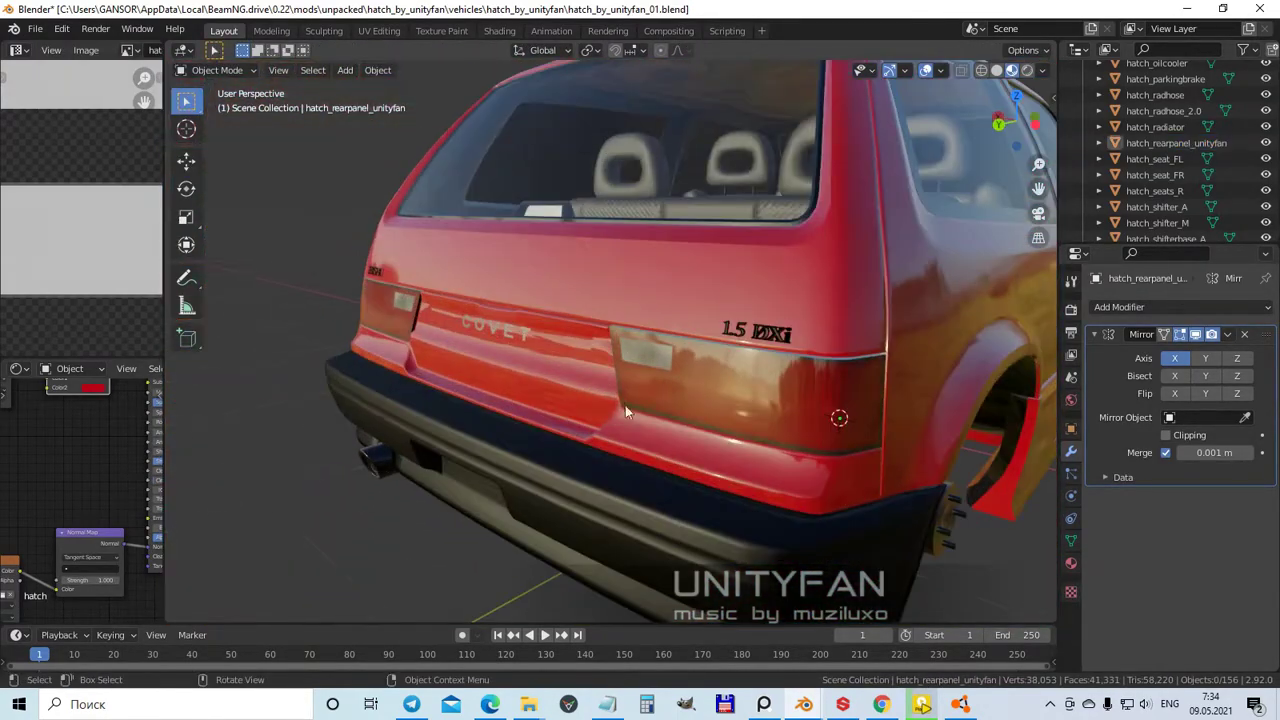
# - Cut a new edge line across the upper plate area below the panel's top edge and compare the surface outside mesh editing
pyautogui.scroll(5, 616, 428)
pyautogui.press('Tab')
pyautogui.moveTo(650, 378); pyautogui.dragTo(529, 369, button='middle')
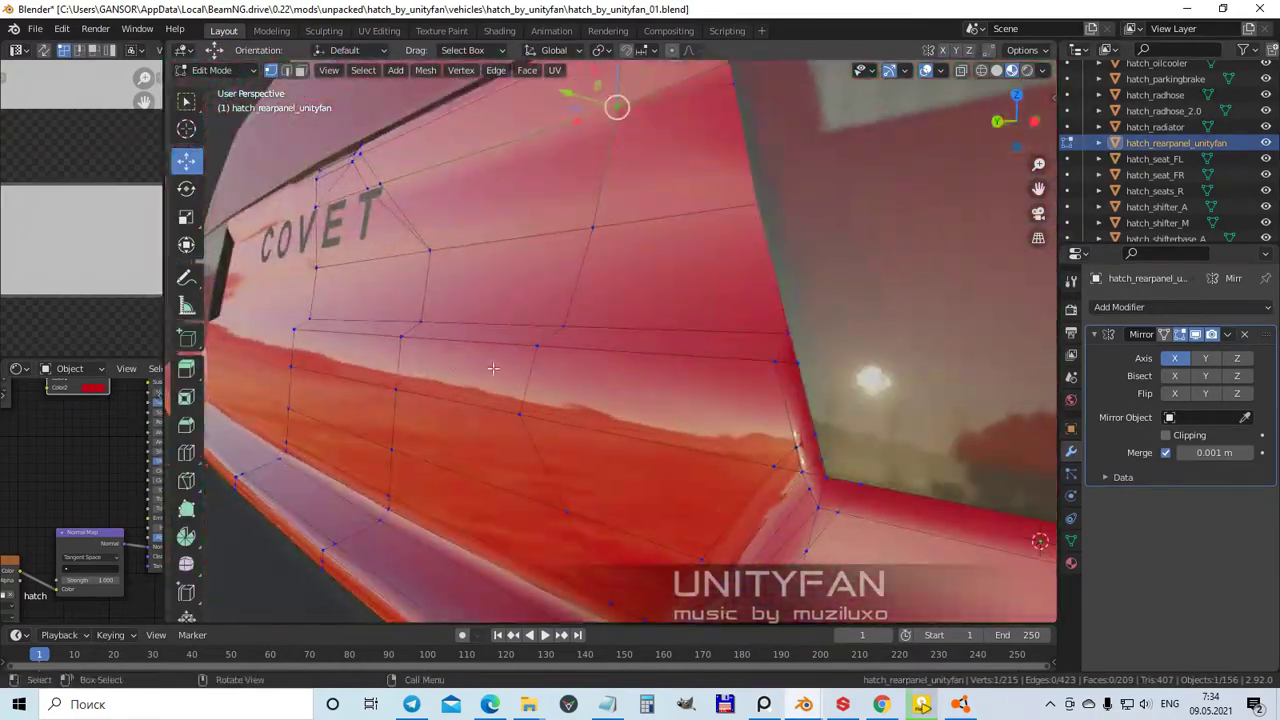
pyautogui.press('Tab')
pyautogui.scroll(-5, 713, 480)
pyautogui.moveTo(713, 480); pyautogui.dragTo(623, 449, button='middle')
pyautogui.scroll(5, 631, 403)
pyautogui.press('Tab')
pyautogui.scroll(-3, 717, 423)
pyautogui.scroll(5, 606, 366)
pyautogui.moveTo(606, 366); pyautogui.dragTo(451, 451, button='middle')
pyautogui.press('Tab')
pyautogui.press('Tab')
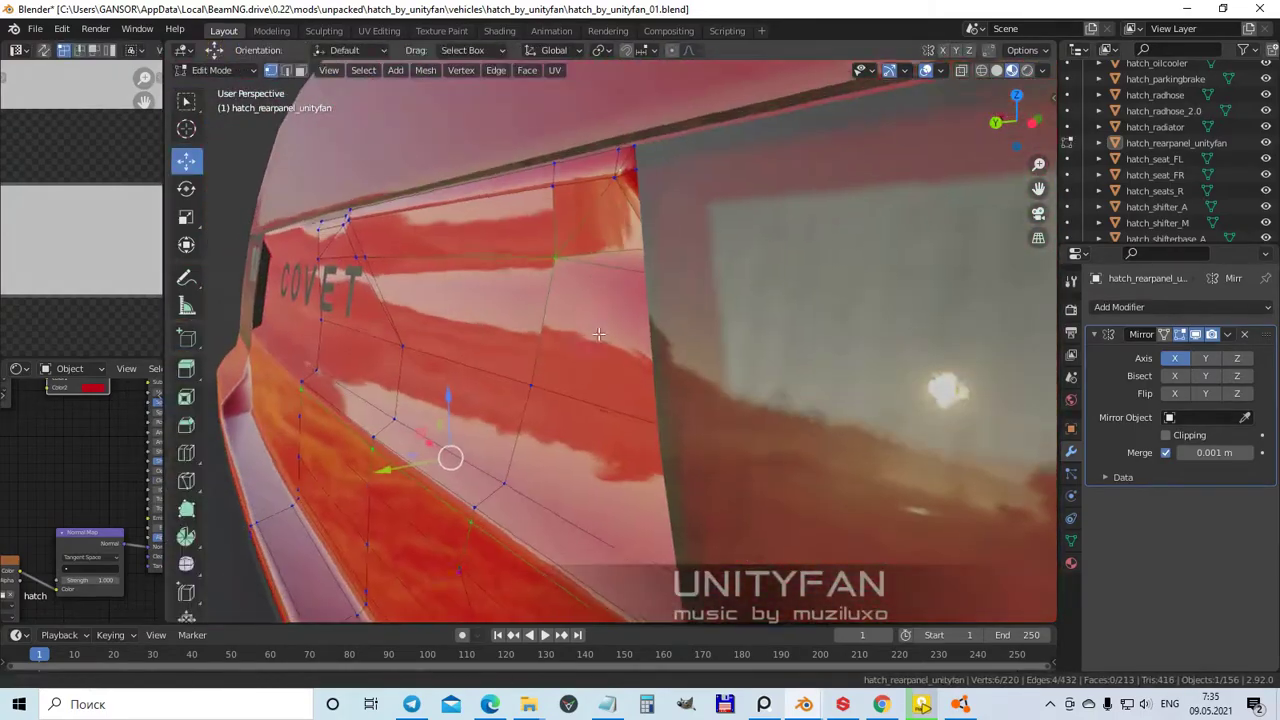
# - Reposition the upper vertices of the panel's side edge beside the tail light, moving one with the X axis excluded
pyautogui.scroll(4, 451, 451)
pyautogui.click(563, 294)
pyautogui.moveTo(580, 449); pyautogui.dragTo(639, 455, button='middle')
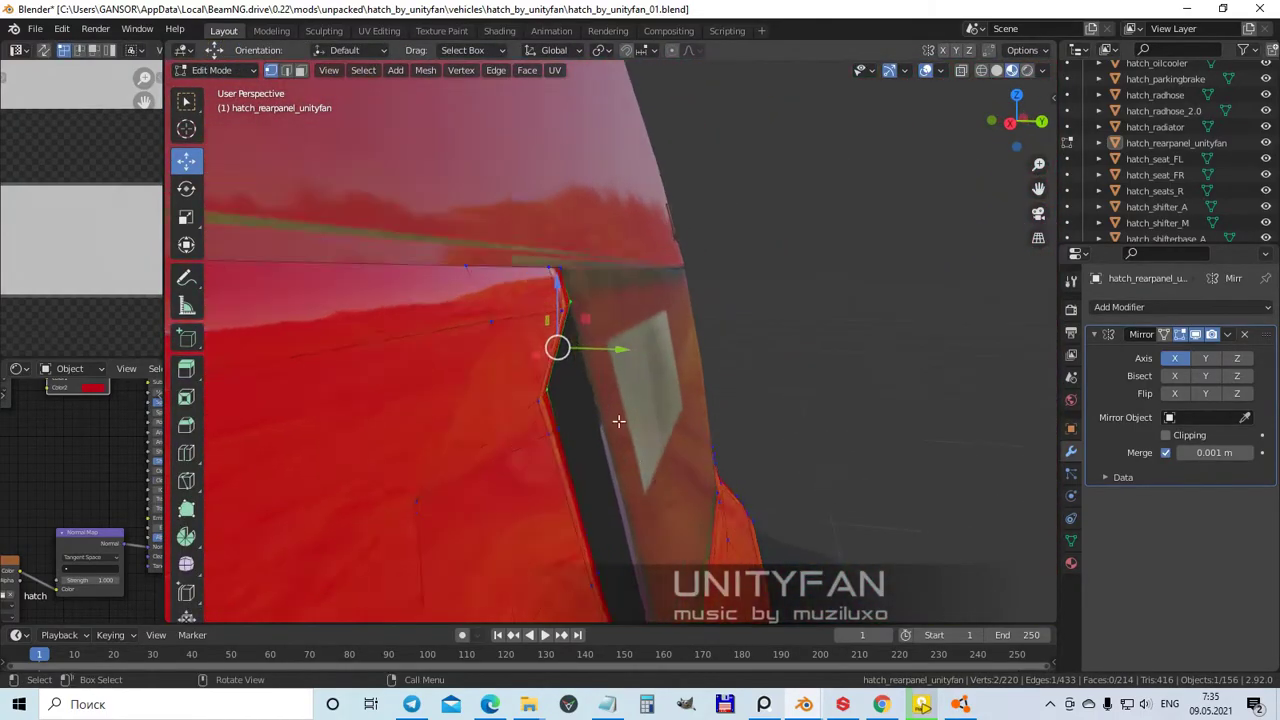
pyautogui.click(624, 345)
pyautogui.moveTo(624, 345); pyautogui.dragTo(771, 394, button='middle')
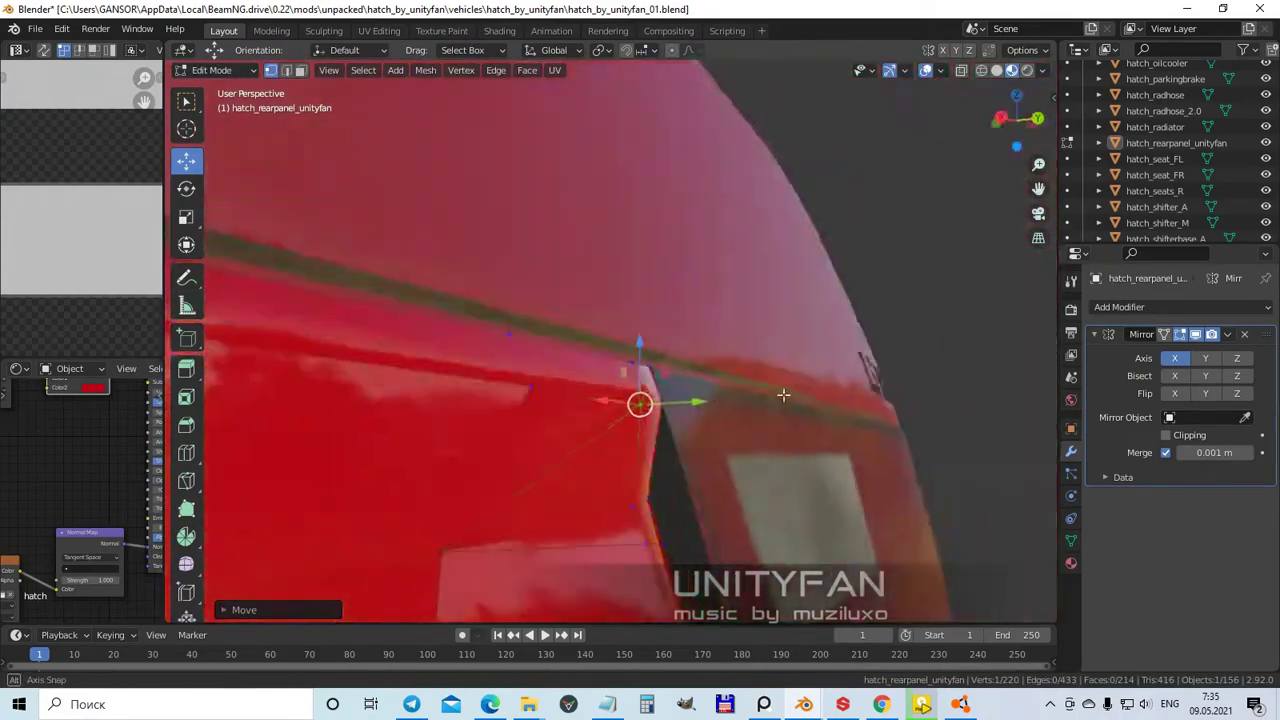
pyautogui.press('g')
pyautogui.hotkey('shift', 'x')
# - Knife a connecting edge into the surface near the panel's upper outer corner
pyautogui.scroll(-4, 665, 403)
pyautogui.moveTo(665, 403); pyautogui.dragTo(540, 497, button='middle')
pyautogui.scroll(4, 540, 497)
pyautogui.press('k')
pyautogui.click(833, 342)
pyautogui.press('Return')
# - Merge the surplus vertices near the upper outer corner and check the panel outside mesh editing
pyautogui.moveTo(831, 352); pyautogui.dragTo(613, 385, button='middle')
pyautogui.click(566, 400)
pyautogui.moveTo(472, 306); pyautogui.dragTo(677, 434, button='middle')
pyautogui.press('m')
pyautogui.click(672, 440)
pyautogui.scroll(-4, 820, 477)
pyautogui.moveTo(820, 477); pyautogui.dragTo(362, 342, button='middle')
pyautogui.press('Tab')
pyautogui.scroll(3, 571, 480)
pyautogui.scroll(3, 569, 406)
pyautogui.press('Tab')
pyautogui.press('k')
pyautogui.press('Escape')
pyautogui.press('Tab')
# - Inspect the stepped plate surface and its creases from several angles, in and out of mesh editing
pyautogui.scroll(-6, 621, 422)
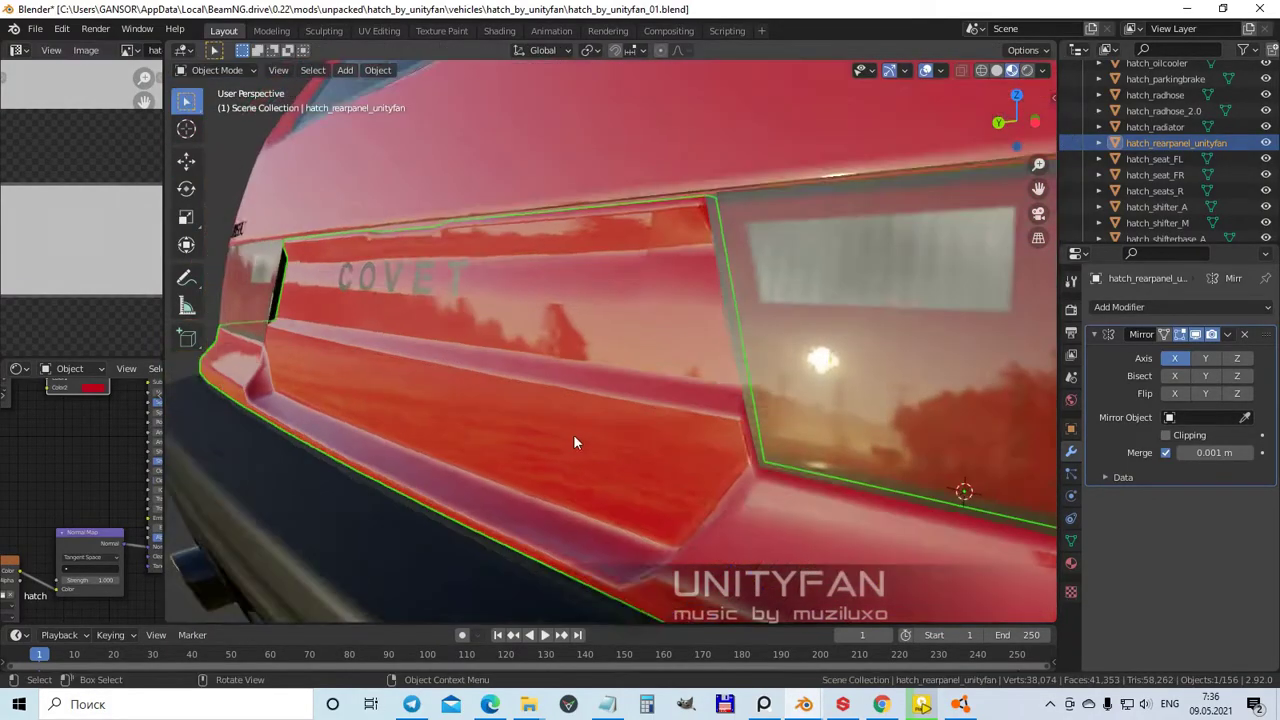
pyautogui.moveTo(621, 422); pyautogui.dragTo(677, 485, button='middle')
pyautogui.scroll(3, 537, 490)
pyautogui.moveTo(537, 490); pyautogui.dragTo(651, 380, button='middle')
pyautogui.scroll(2, 586, 480)
pyautogui.scroll(5, 651, 380)
pyautogui.press('Tab')
pyautogui.moveTo(740, 410); pyautogui.dragTo(571, 363, button='middle')
pyautogui.scroll(-4, 671, 380)
pyautogui.press('Tab')
pyautogui.scroll(-3, 689, 460)
pyautogui.scroll(6, 750, 433)
pyautogui.scroll(3, 700, 428)
# - Move the upper plate vertices near the badge lettering along the Y axis
pyautogui.press('Tab')
pyautogui.scroll(2, 591, 348)
pyautogui.click(437, 319)
pyautogui.press('g')
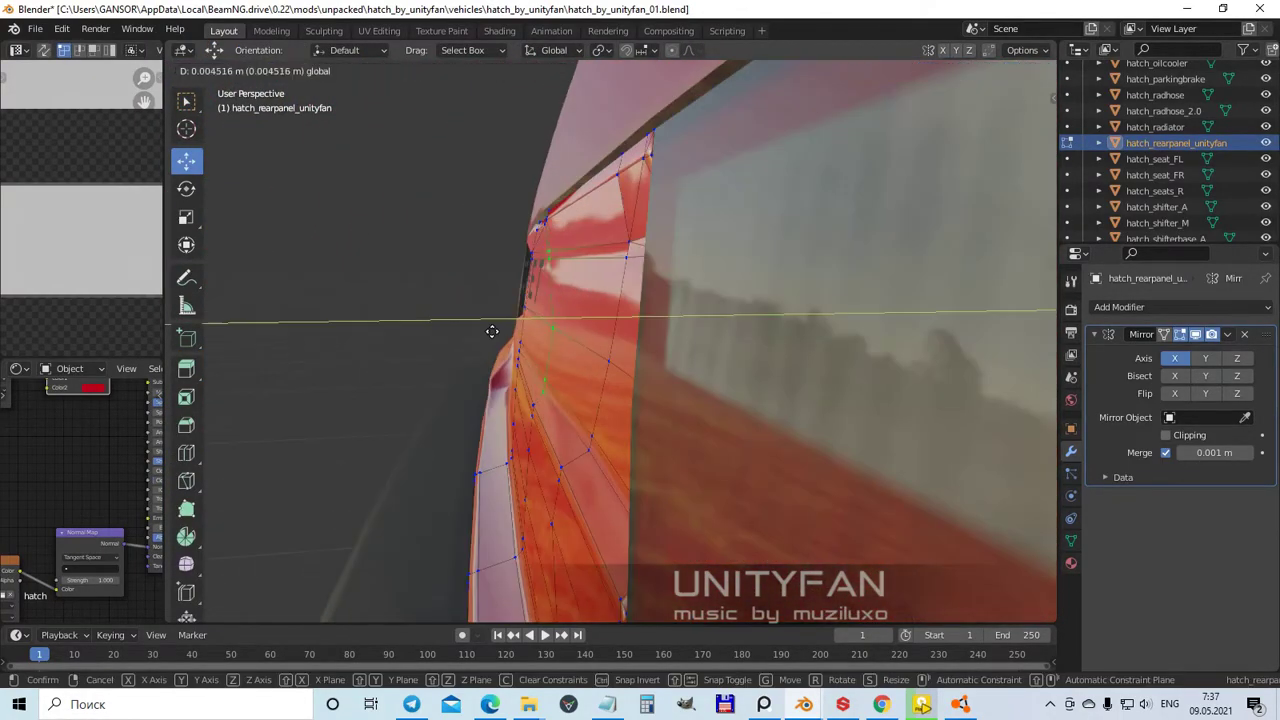
pyautogui.click(661, 341)
# - Reposition the single crease vertex above the badge lettering and check the whole rear outside mesh editing
pyautogui.moveTo(661, 341); pyautogui.dragTo(586, 277, button='middle')
pyautogui.press('g')
pyautogui.click(559, 325)
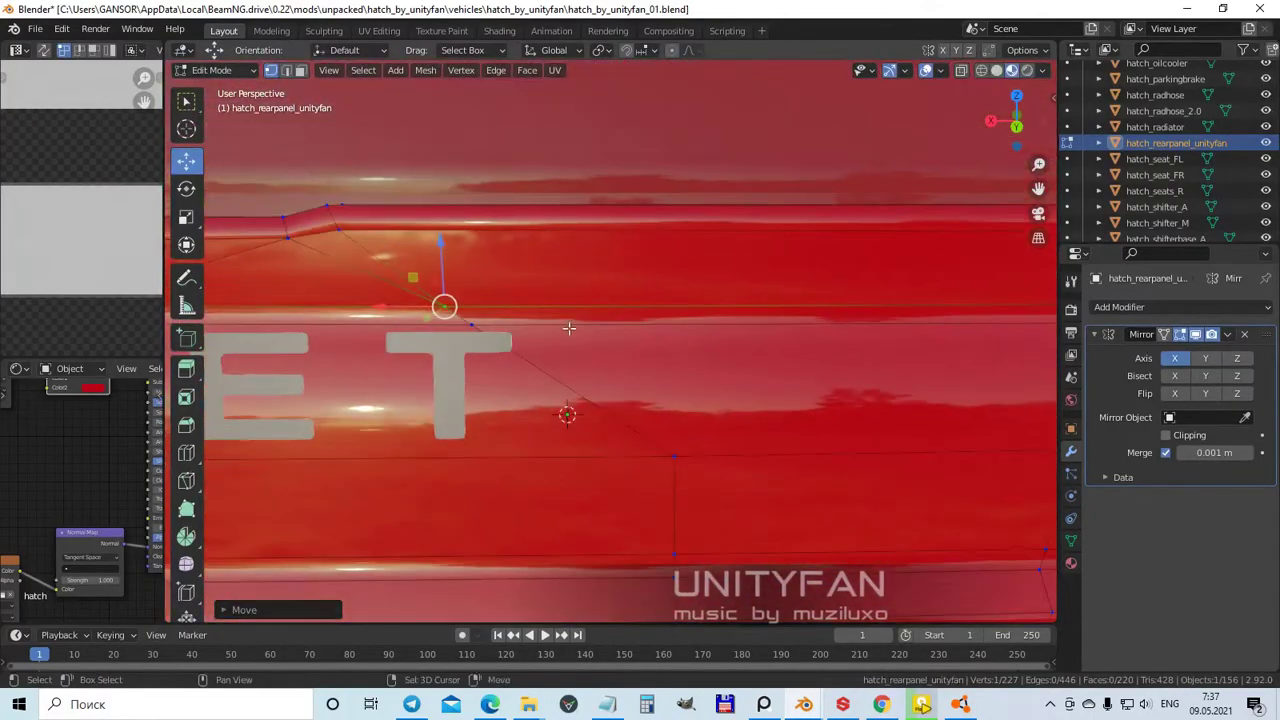
pyautogui.press('Tab')
pyautogui.scroll(-5, 620, 362)
pyautogui.moveTo(559, 325); pyautogui.dragTo(623, 410, button='middle')
pyautogui.press('Tab')
pyautogui.press('Tab')
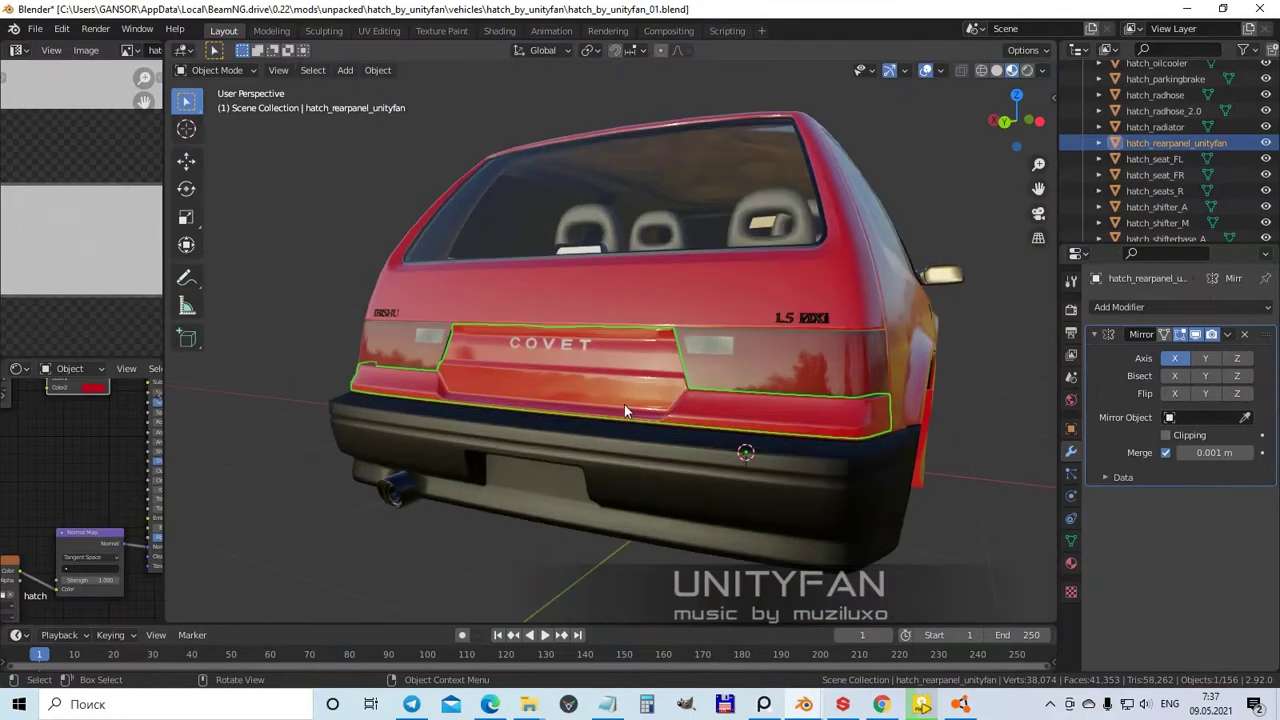
# - Isolate the rear panel together with the plane, join the panel into the plane and open the combined mesh for editing
pyautogui.hotkey('shift', 'h')
pyautogui.click(676, 361)
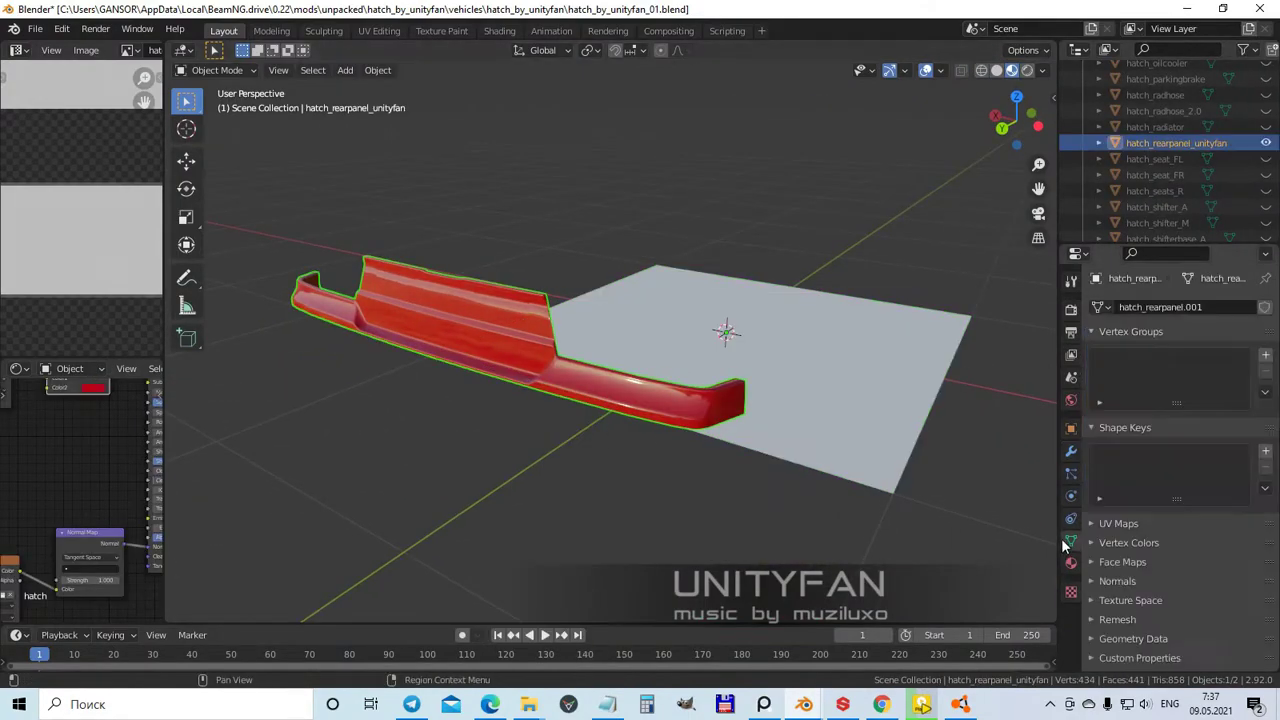
pyautogui.keyDown('shift'); pyautogui.click(819, 398); pyautogui.keyUp('shift')
pyautogui.moveTo(819, 398); pyautogui.dragTo(801, 436, button='middle')
pyautogui.press('Tab')
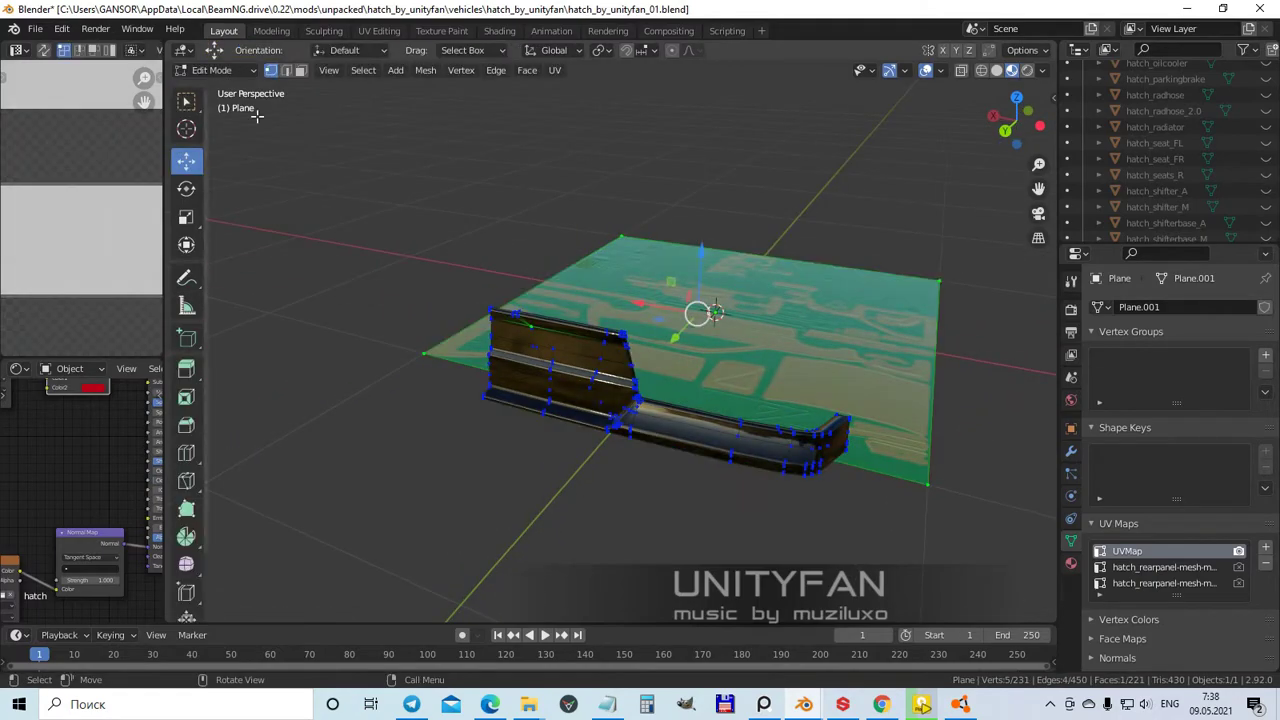
# - Delete the thin rim and inner thickness faces of the rear panel from the combined mesh
pyautogui.moveTo(258, 116); pyautogui.dragTo(606, 403, button='middle')
pyautogui.scroll(5, 583, 397)
pyautogui.moveTo(1014, 120); pyautogui.dragTo(873, 328)
pyautogui.moveTo(873, 328); pyautogui.dragTo(846, 382, button='middle')
pyautogui.keyDown('alt'); pyautogui.click(626, 314); pyautogui.keyUp('alt')
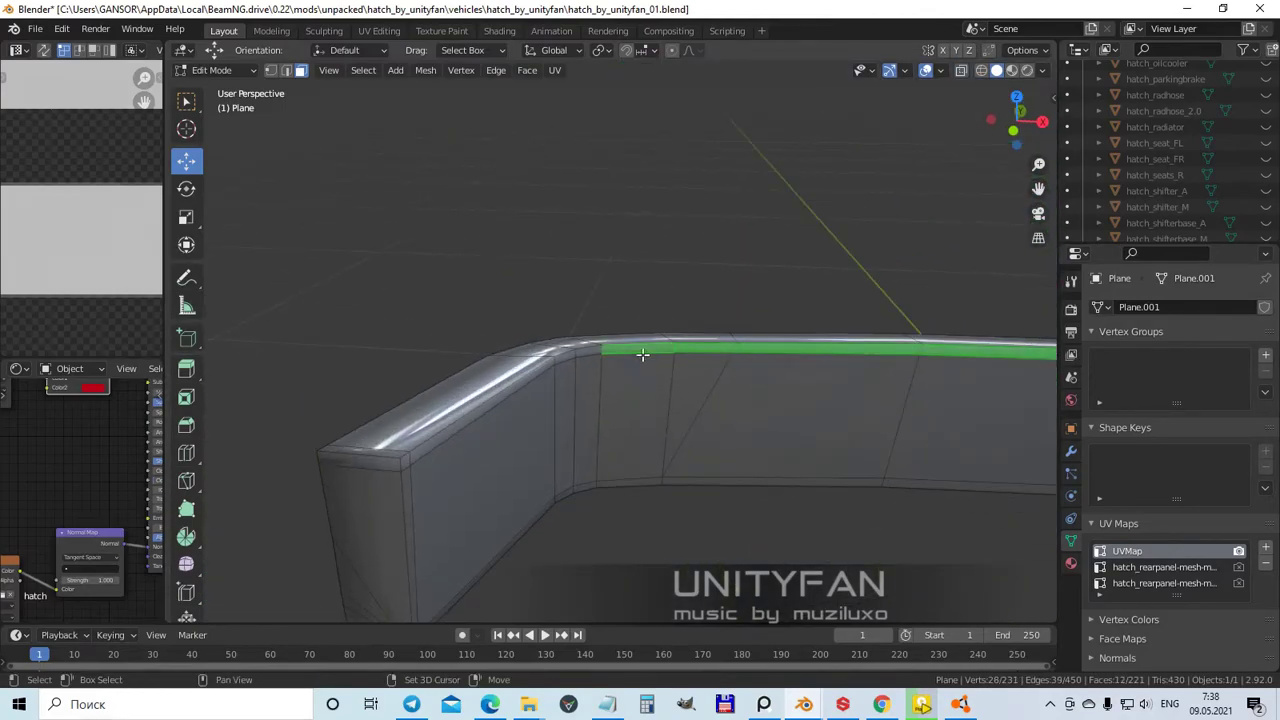
pyautogui.click(362, 421)
pyautogui.moveTo(362, 421); pyautogui.dragTo(488, 352, button='middle')
pyautogui.click(383, 388)
pyautogui.moveTo(383, 388); pyautogui.dragTo(530, 295, button='middle')
pyautogui.click(517, 522)
pyautogui.moveTo(517, 522); pyautogui.dragTo(574, 349, button='middle')
pyautogui.keyDown('alt'); pyautogui.click(574, 349); pyautogui.keyUp('alt')
pyautogui.press('x')
pyautogui.click(583, 374)
# - Unwrap the selected panel faces and move their UVs onto the light body-colour area of hatch_c.png
pyautogui.press('Tab')
pyautogui.moveTo(414, 508); pyautogui.dragTo(78, 215, button='middle')
pyautogui.press('Tab')
pyautogui.press('a')
pyautogui.moveTo(560, 330); pyautogui.dragTo(394, 352, button='middle')
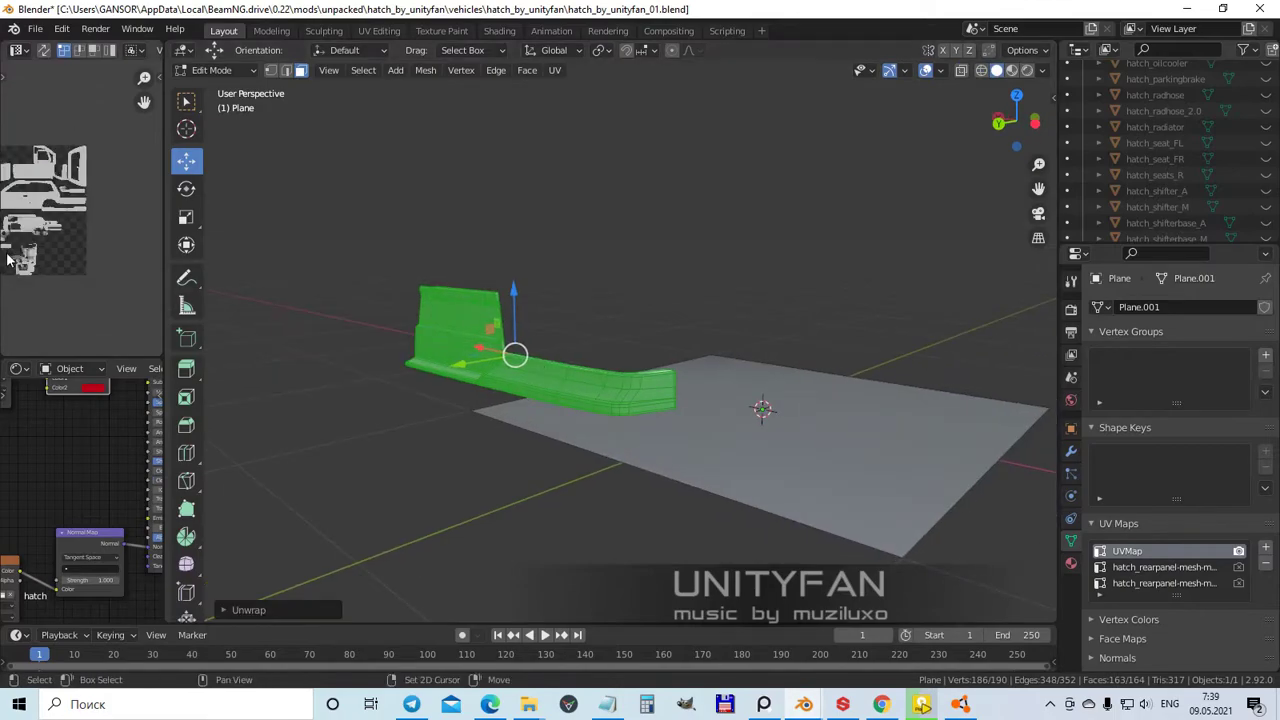
pyautogui.moveTo(165, 230); pyautogui.dragTo(332, 235)
pyautogui.scroll(5, 255, 258)
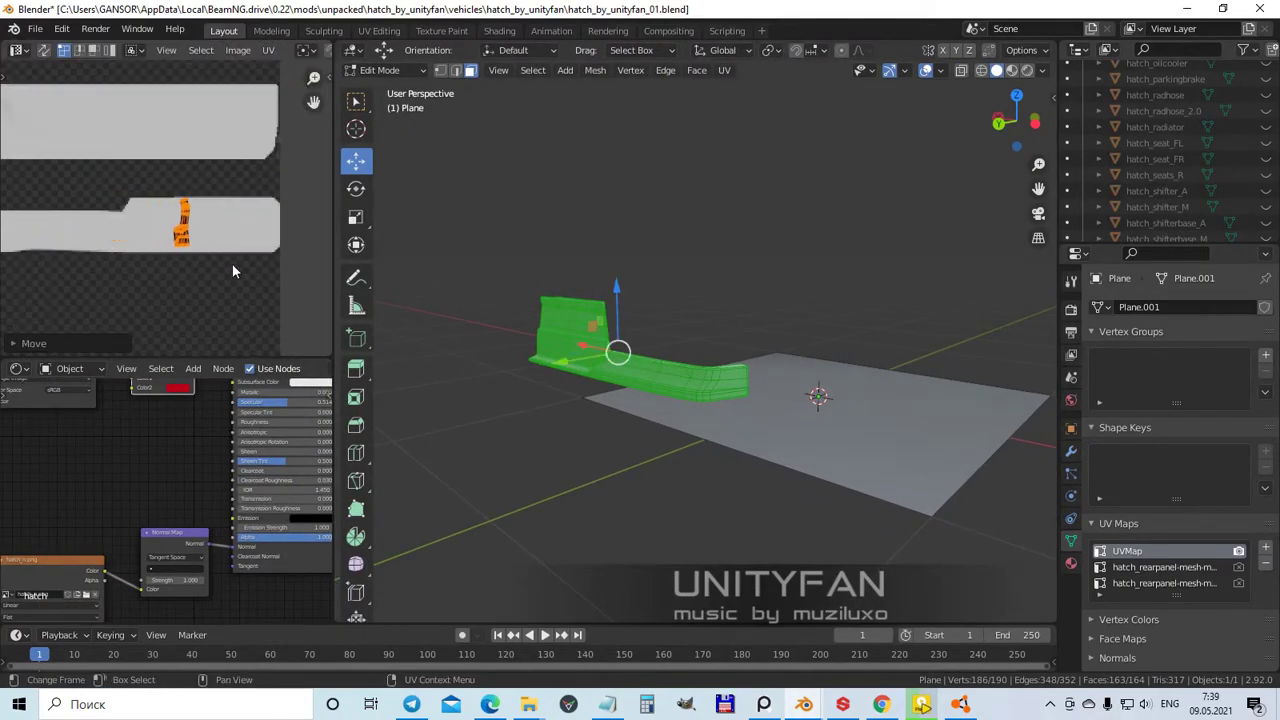
# - Delete the leftover flat plane face from the mesh
pyautogui.press('Tab')
pyautogui.press('x')
pyautogui.click(701, 345)
pyautogui.press('Tab')
pyautogui.moveTo(701, 345); pyautogui.dragTo(700, 400, button='middle')
# - Add a Mirror modifier on X and a Solidify modifier with a thickness of 0.004 m to the panel
pyautogui.click(1071, 451)
pyautogui.click(1180, 307)
pyautogui.click(963, 489)
pyautogui.click(1180, 307)
pyautogui.click(957, 560)
pyautogui.moveTo(957, 560); pyautogui.dragTo(900, 540, button='middle')
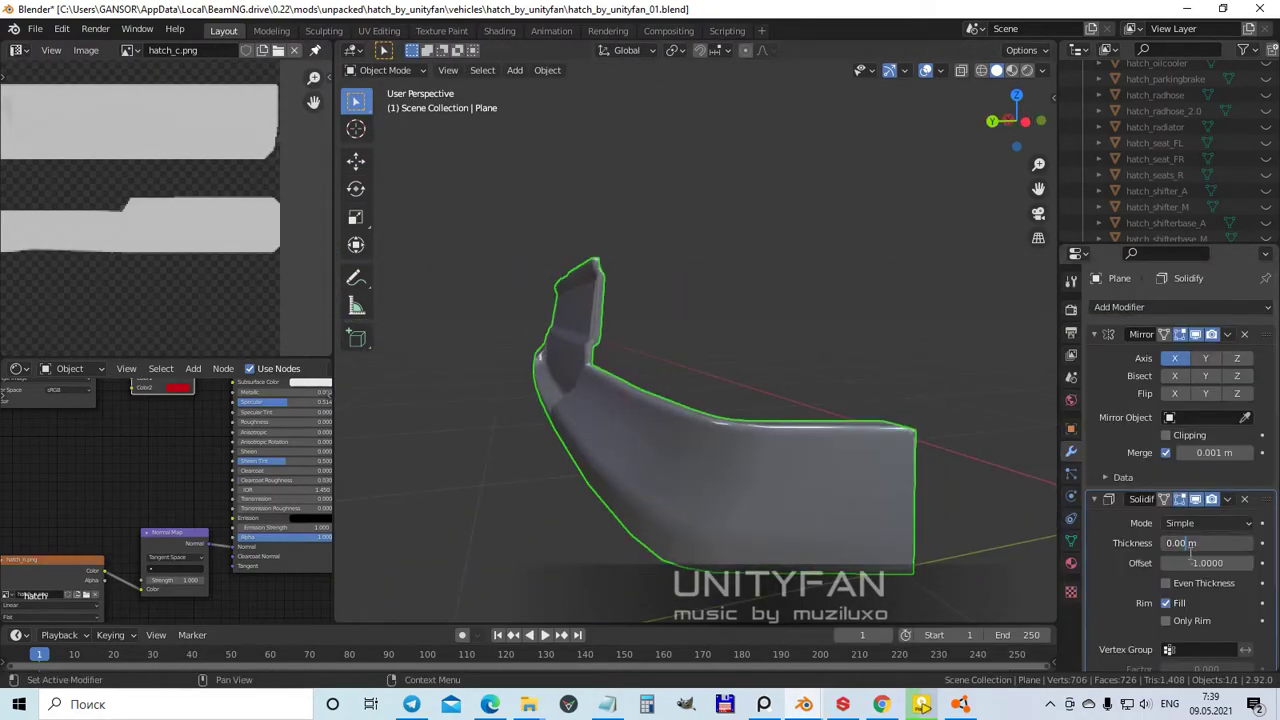
pyautogui.write('4')
pyautogui.press('Return')
# - Show the hidden car parts in material preview shading and open the panel mesh for editing
pyautogui.press('z')
pyautogui.moveTo(744, 527)
pyautogui.mouseDown(button='middle')
pyautogui.moveTo(727, 434)
pyautogui.moveTo(653, 512)
pyautogui.moveTo(737, 487)
pyautogui.moveTo(699, 377)
pyautogui.moveTo(826, 418)
pyautogui.mouseUp(button='middle')
pyautogui.hotkey('alt', 'h')
pyautogui.moveTo(612, 380); pyautogui.dragTo(720, 459, button='middle')
pyautogui.press('Tab')
pyautogui.scroll(5, 719, 463)
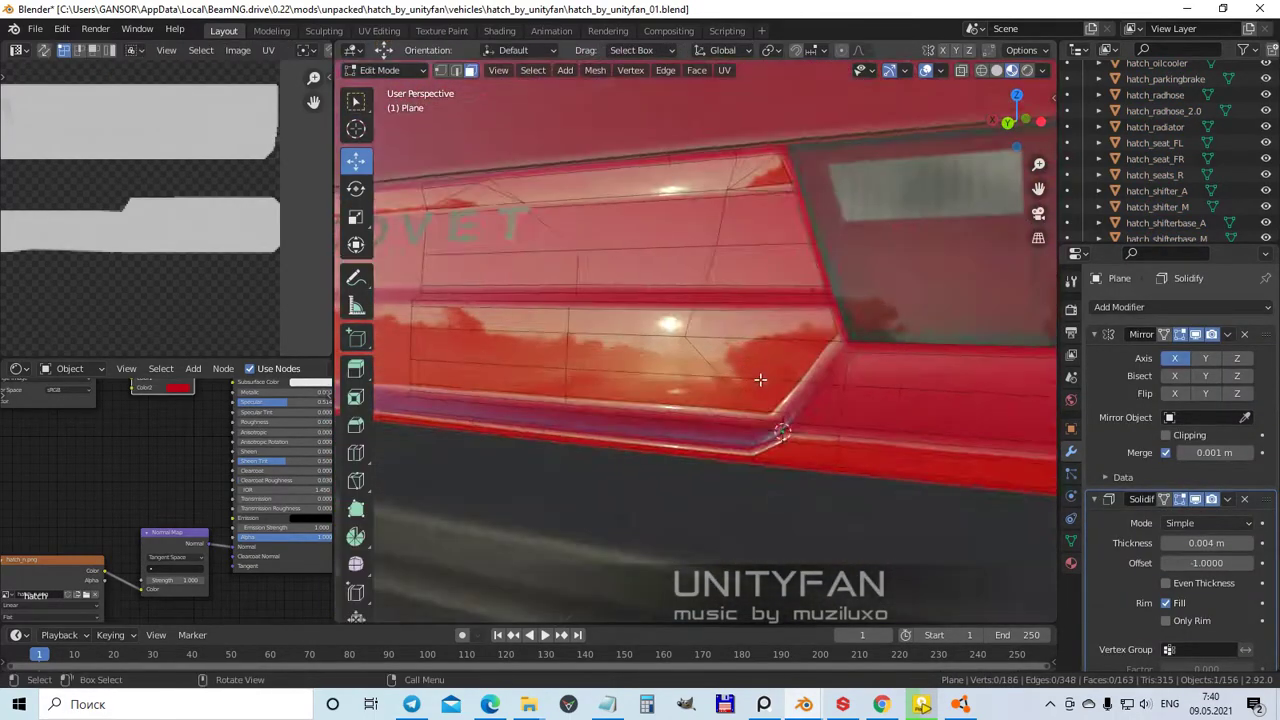
# - Knife-cut two parallel slanted lines through the plate between the badge lettering and the tail light, up across the upper ledge
pyautogui.press('k')
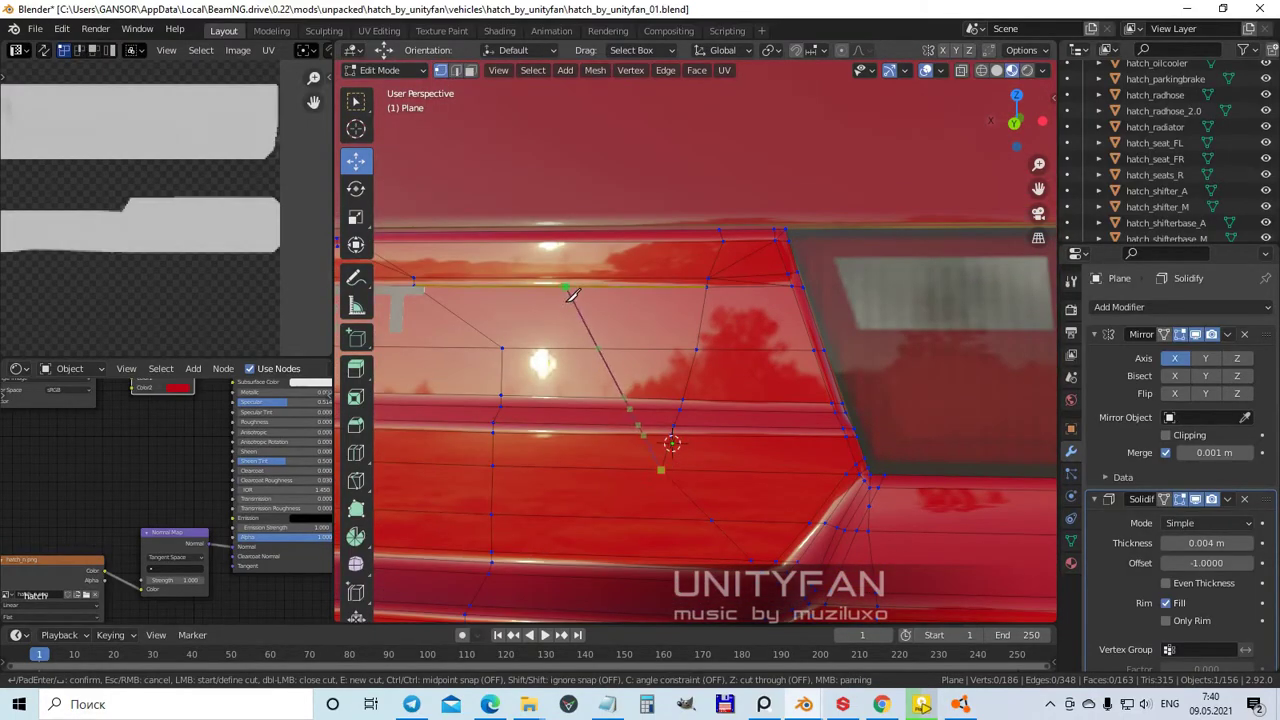
pyautogui.press('Return')
pyautogui.moveTo(517, 236); pyautogui.dragTo(790, 401, button='middle')
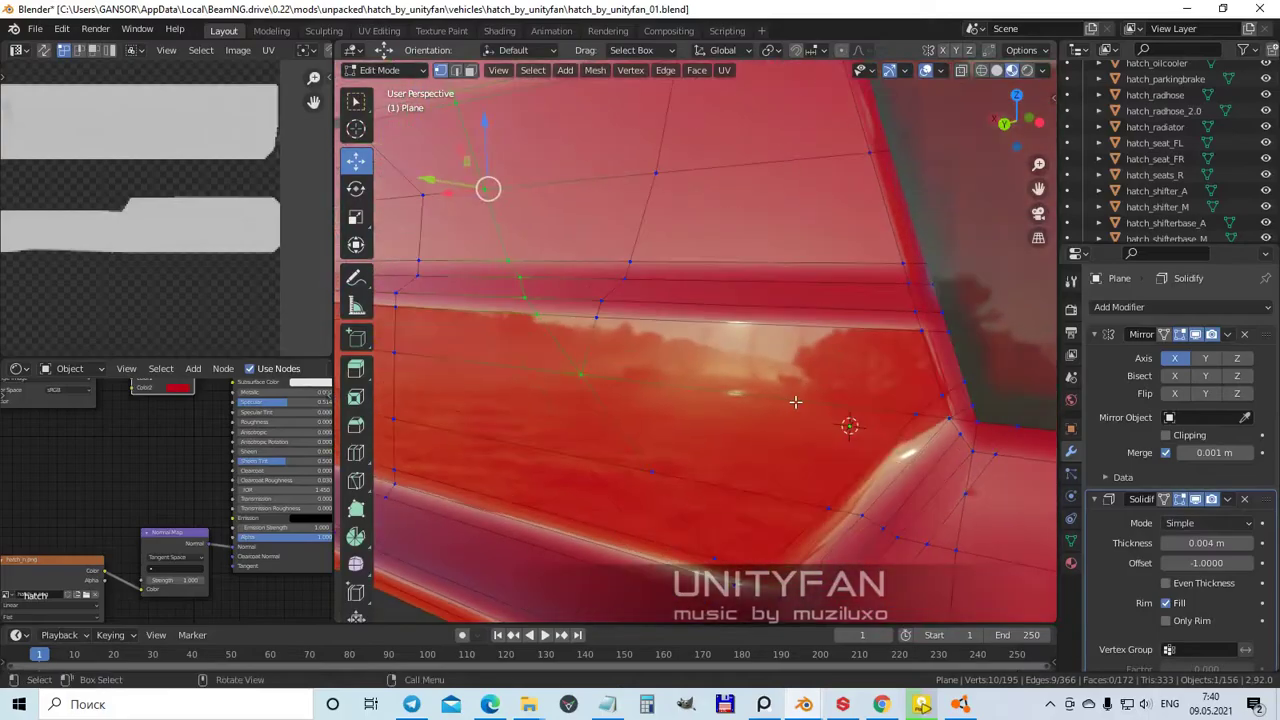
pyautogui.moveTo(942, 400); pyautogui.dragTo(800, 406, button='middle')
pyautogui.moveTo(722, 332); pyautogui.dragTo(662, 234, button='middle')
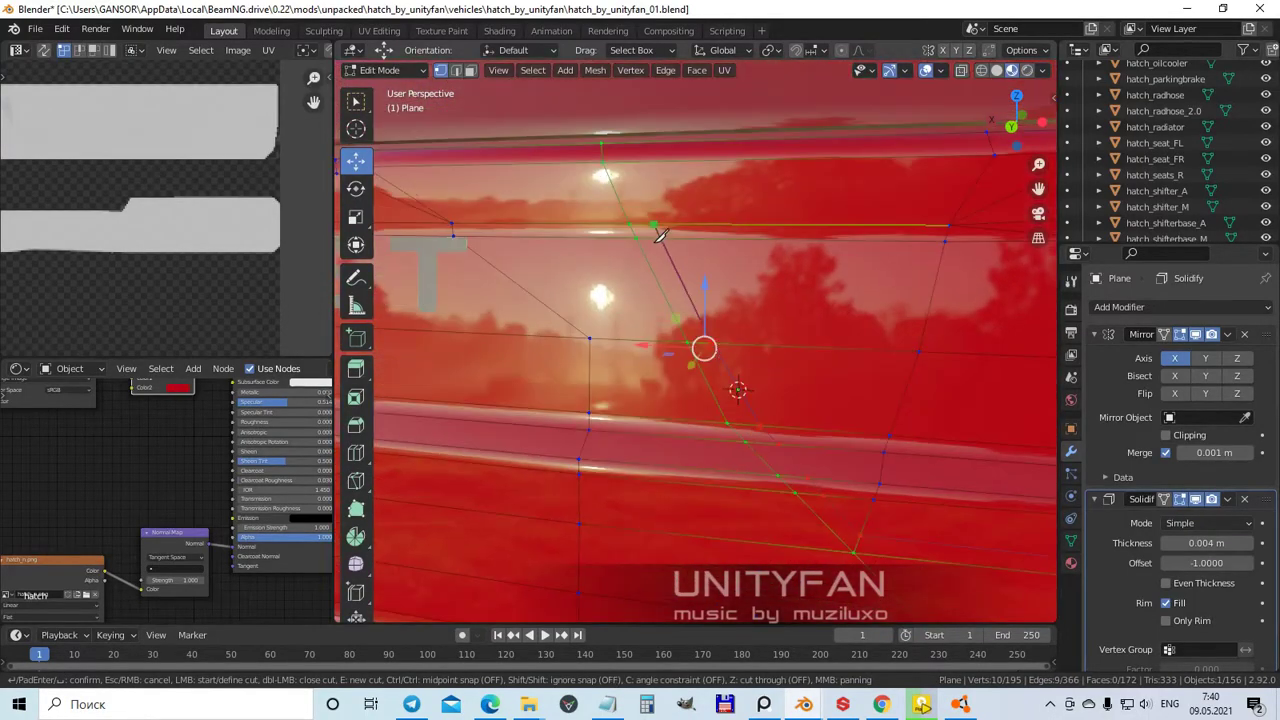
pyautogui.press('Return')
pyautogui.moveTo(625, 157); pyautogui.dragTo(889, 407, button='middle')
# - Complete the slanted cuts toward the plate's lower crease, working in wireframe shading
pyautogui.click(889, 408)
pyautogui.moveTo(556, 383)
pyautogui.mouseDown(button='middle')
pyautogui.moveTo(781, 386)
pyautogui.moveTo(680, 446)
pyautogui.moveTo(806, 474)
pyautogui.moveTo(890, 414)
pyautogui.mouseUp(button='middle')
pyautogui.keyDown('shift'); pyautogui.click(781, 386); pyautogui.keyUp('shift')
pyautogui.hotkey('shift', 'z')
pyautogui.click(890, 414)
pyautogui.press('Return')
pyautogui.hotkey('shift', 'z')
# - Try to adjust the vertices at the lower ends of the slanted cuts and undo the change
pyautogui.scroll(5, 880, 400)
pyautogui.moveTo(780, 371)
pyautogui.mouseDown(button='middle')
pyautogui.moveTo(737, 366)
pyautogui.moveTo(807, 358)
pyautogui.moveTo(777, 354)
pyautogui.moveTo(800, 380)
pyautogui.moveTo(797, 437)
pyautogui.mouseUp(button='middle')
pyautogui.keyDown('shift'); pyautogui.click(777, 354); pyautogui.keyUp('shift')
pyautogui.keyDown('ctrl'); pyautogui.click(797, 437); pyautogui.keyUp('ctrl')
pyautogui.moveTo(855, 396)
pyautogui.mouseDown(button='middle')
pyautogui.moveTo(769, 378)
pyautogui.moveTo(808, 326)
pyautogui.moveTo(770, 394)
pyautogui.moveTo(837, 413)
pyautogui.moveTo(715, 399)
pyautogui.moveTo(620, 260)
pyautogui.mouseUp(button='middle')
pyautogui.hotkey('ctrl', 'z')
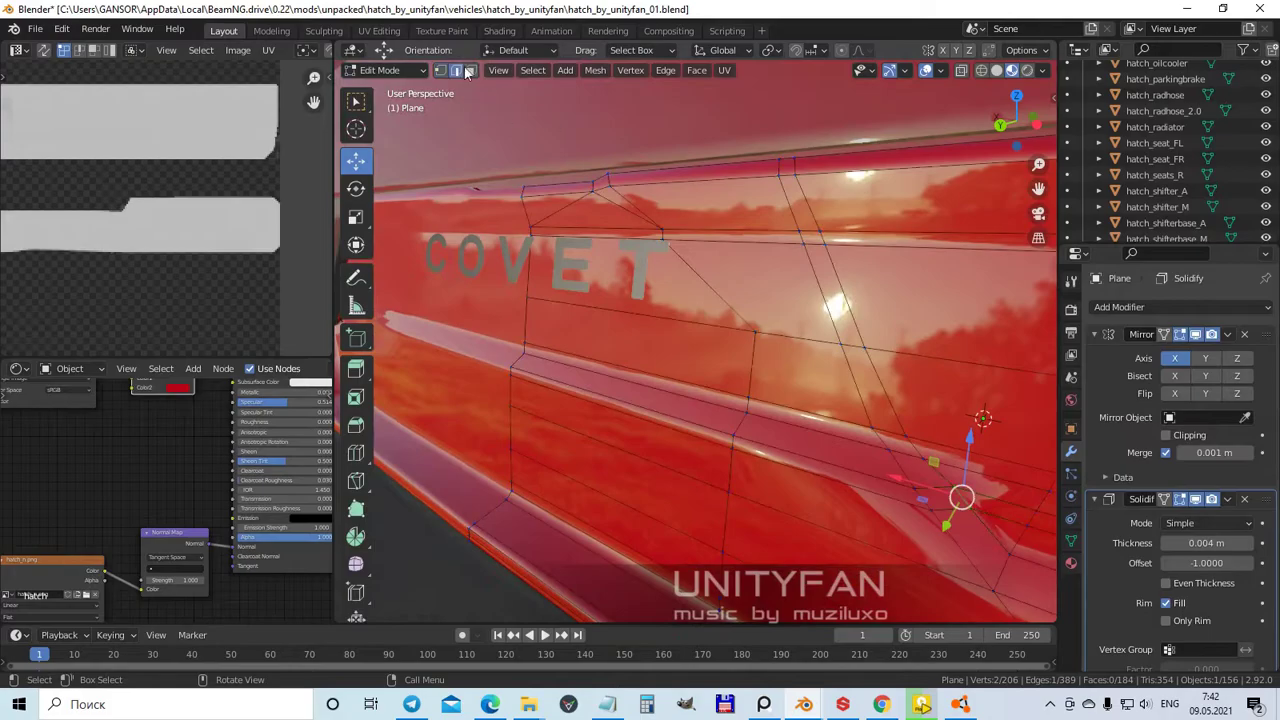
# - Dissolve the surplus edges around the slanted cuts near the badge lettering and check the surface outside mesh editing
pyautogui.keyDown('shift'); pyautogui.click(693, 289); pyautogui.keyUp('shift')
pyautogui.moveTo(693, 289); pyautogui.dragTo(569, 373, button='middle')
pyautogui.press('x')
pyautogui.click(914, 408)
pyautogui.moveTo(914, 408); pyautogui.dragTo(774, 323, button='middle')
pyautogui.press('Tab')
pyautogui.click(745, 414)
# - Reposition the plate's crease vertices while viewing the panel in profile, and undo the last vertex move
pyautogui.press('Tab')
pyautogui.press('g')
pyautogui.moveTo(902, 294); pyautogui.dragTo(637, 573, button='middle')
pyautogui.press('g')
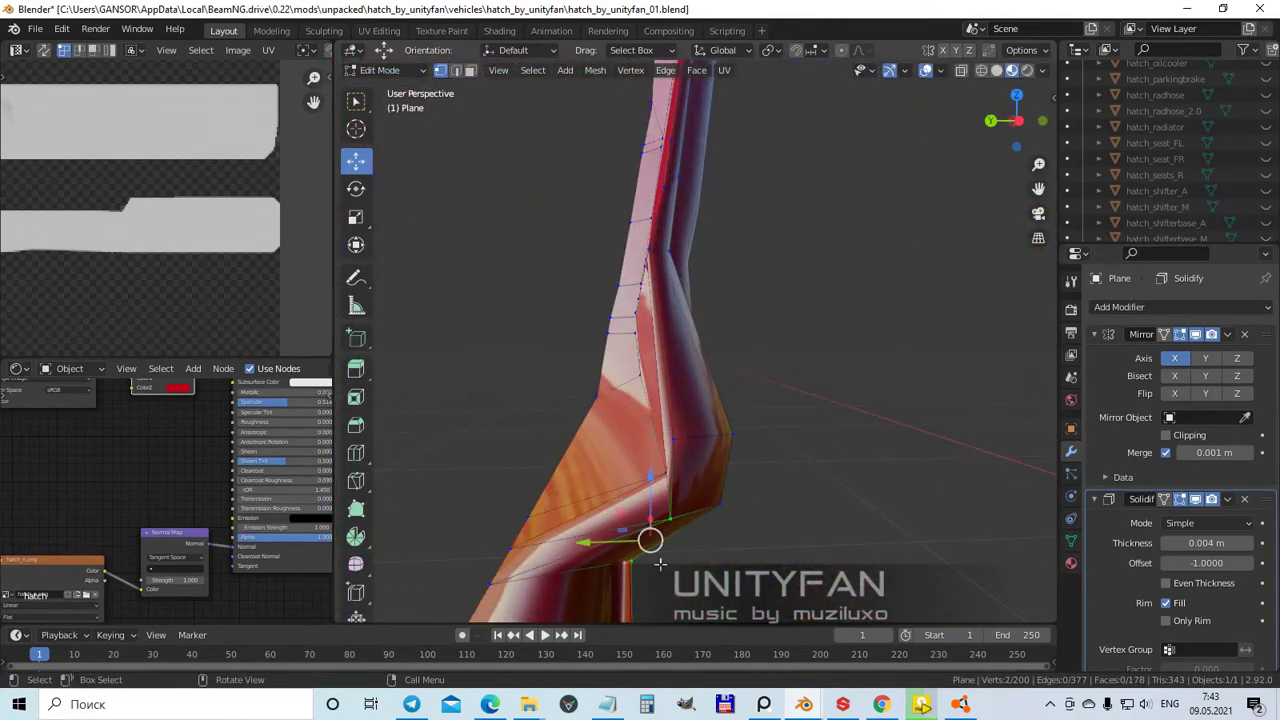
pyautogui.moveTo(701, 500); pyautogui.dragTo(690, 542, button='middle')
pyautogui.hotkey('ctrl', 'z')
# - Dissolve the surplus edges around the thin triangular faces at the plate's tail-light end
pyautogui.moveTo(638, 397); pyautogui.dragTo(642, 307, button='middle')
pyautogui.click(626, 425)
pyautogui.click(642, 307)
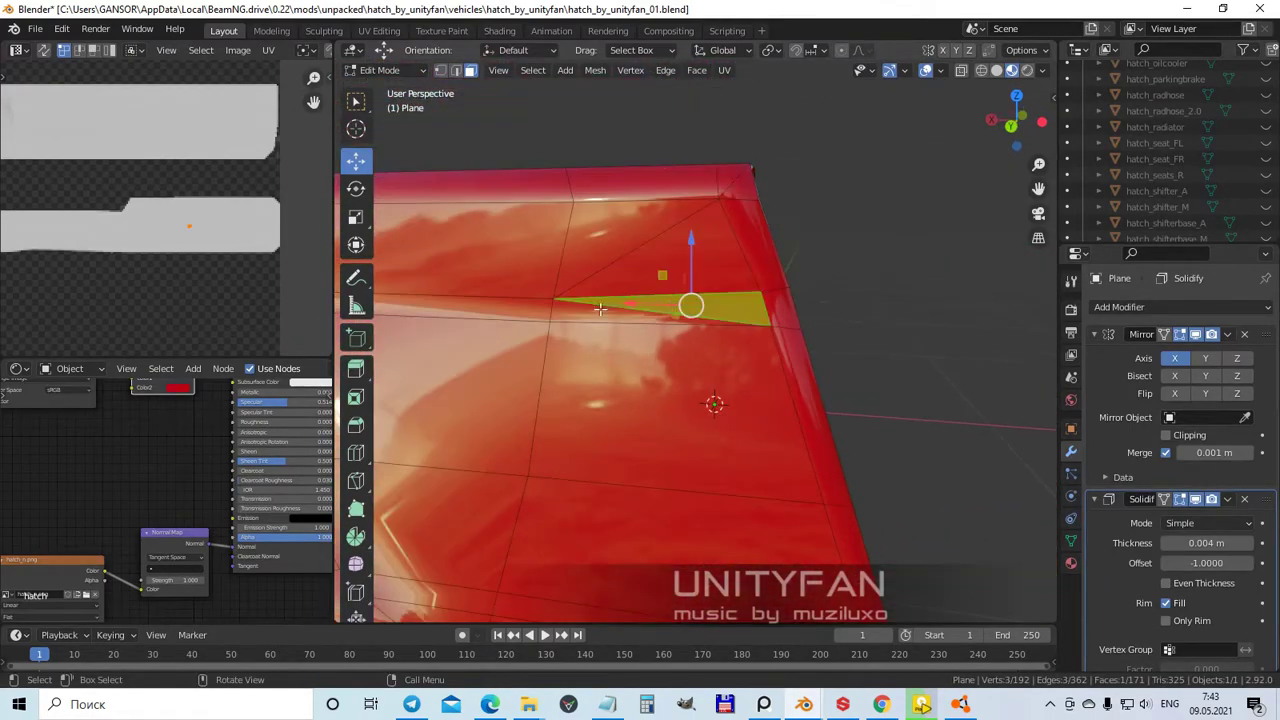
pyautogui.moveTo(640, 250); pyautogui.dragTo(800, 370, button='middle')
pyautogui.press('Tab')
pyautogui.press('Tab')
pyautogui.press('x')
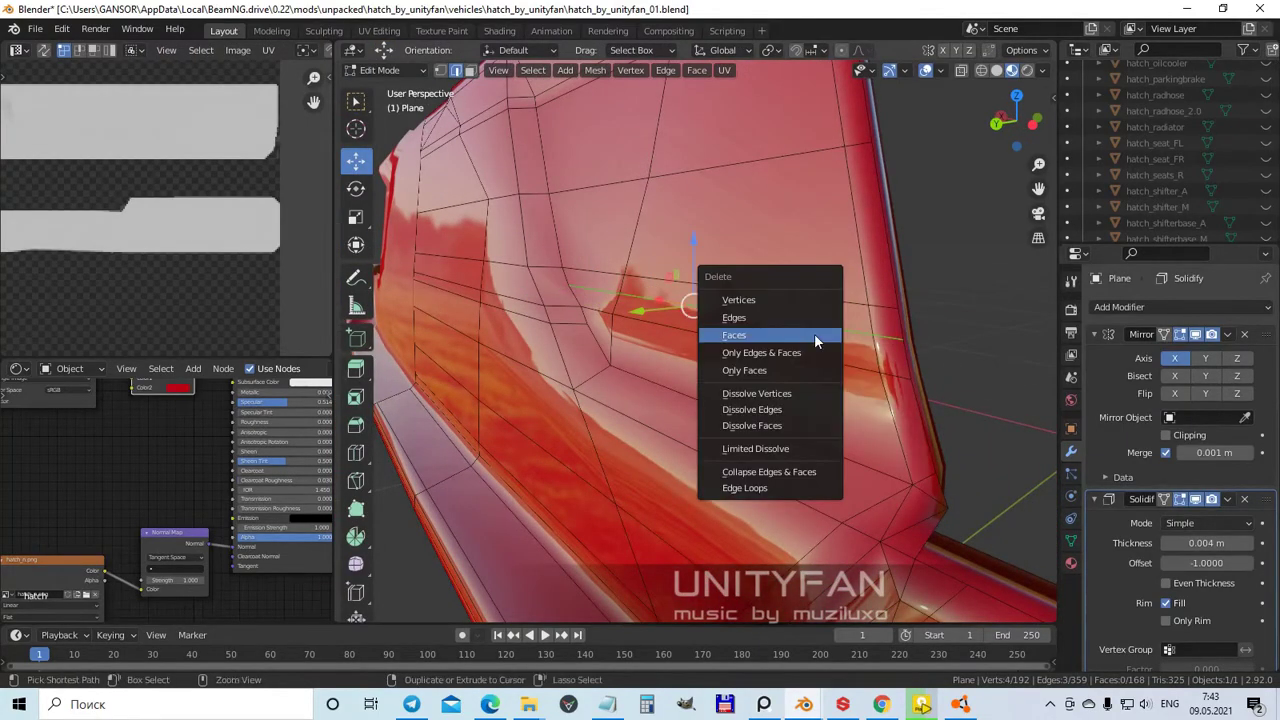
pyautogui.click(749, 416)
# - Dissolve the remaining surplus edges along the creases below the slanted cuts
pyautogui.press('x')
pyautogui.click(554, 364)
pyautogui.moveTo(554, 364); pyautogui.dragTo(666, 355, button='middle')
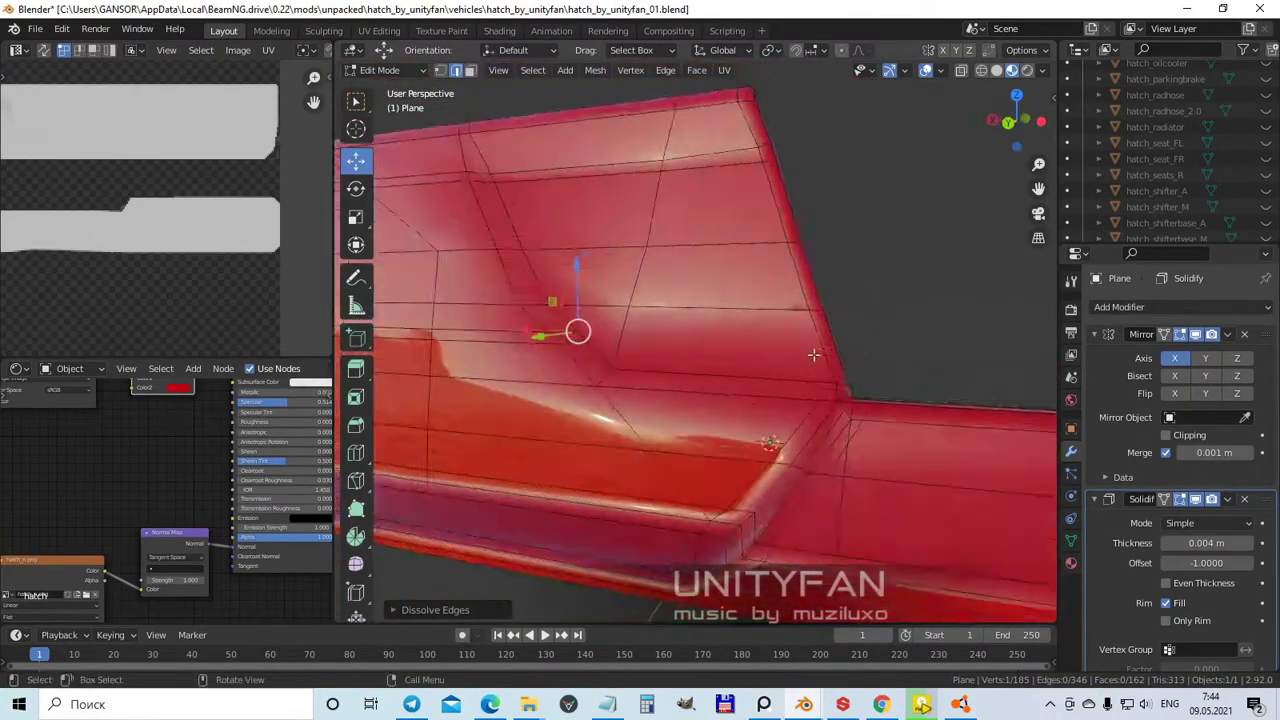
pyautogui.press('x')
pyautogui.click(793, 339)
pyautogui.moveTo(793, 339); pyautogui.dragTo(491, 329, button='middle')
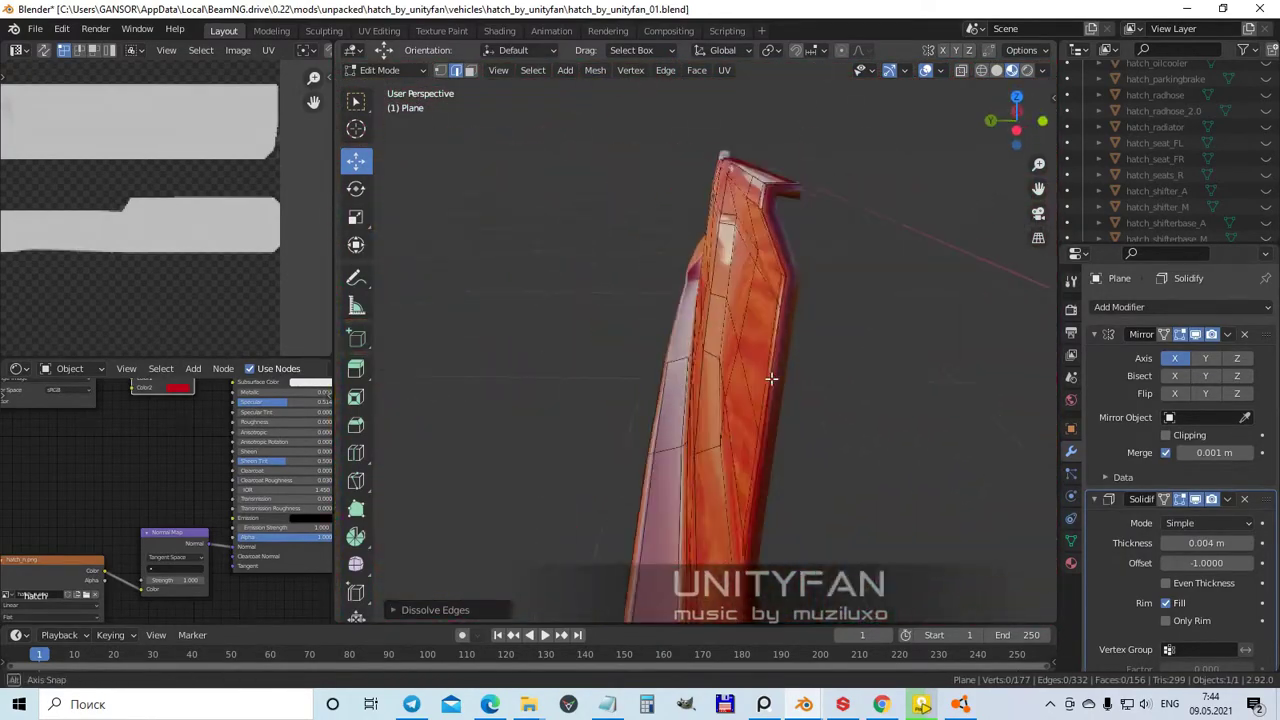
# - Merge the selected vertices on the panel's centreline near the lettering and move the adjoining plate vertices
pyautogui.press('1')
pyautogui.press('m')
pyautogui.click(634, 300)
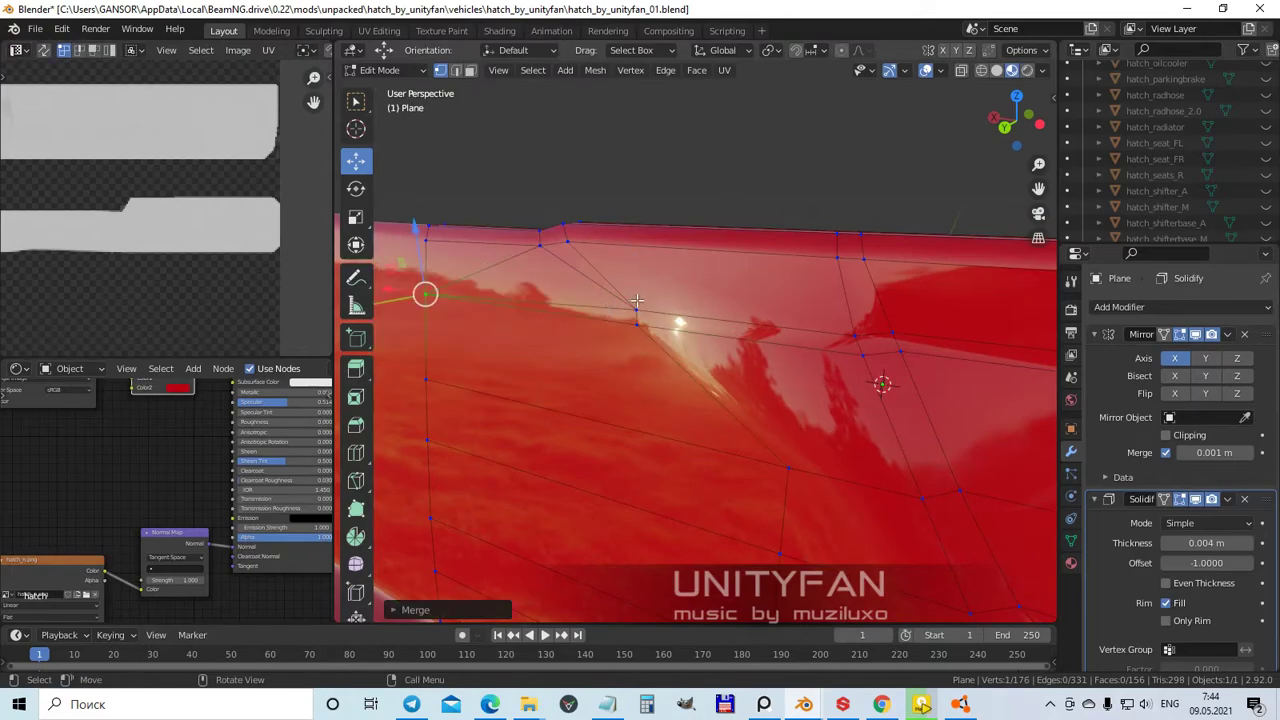
pyautogui.moveTo(754, 374); pyautogui.dragTo(726, 373, button='middle')
pyautogui.keyDown('shift'); pyautogui.click(576, 288); pyautogui.keyUp('shift')
pyautogui.press('g')
# - Knife-cut a border line from the tail-light corner along the lower edge and up beside the slanted cuts to the plate's top edge
pyautogui.scroll(4, 531, 279)
pyautogui.press('k')
pyautogui.press('Tab')
pyautogui.press('Tab')
pyautogui.scroll(3, 726, 373)
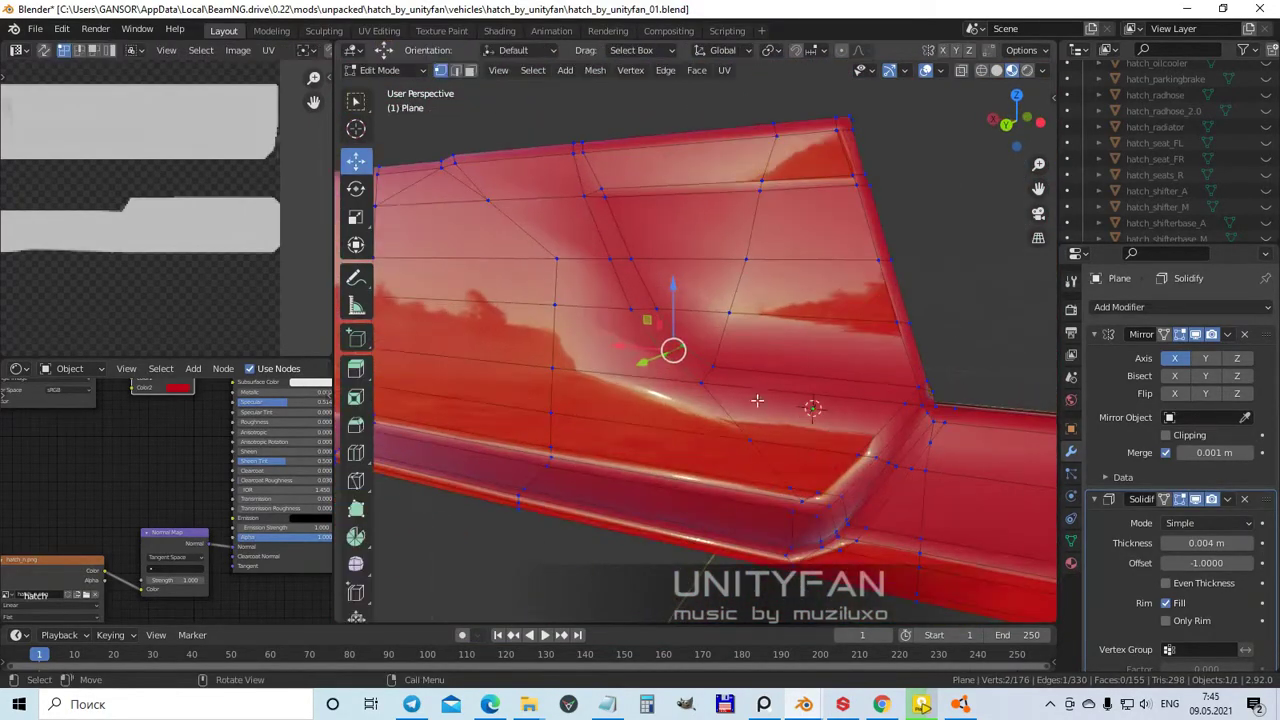
pyautogui.press('k')
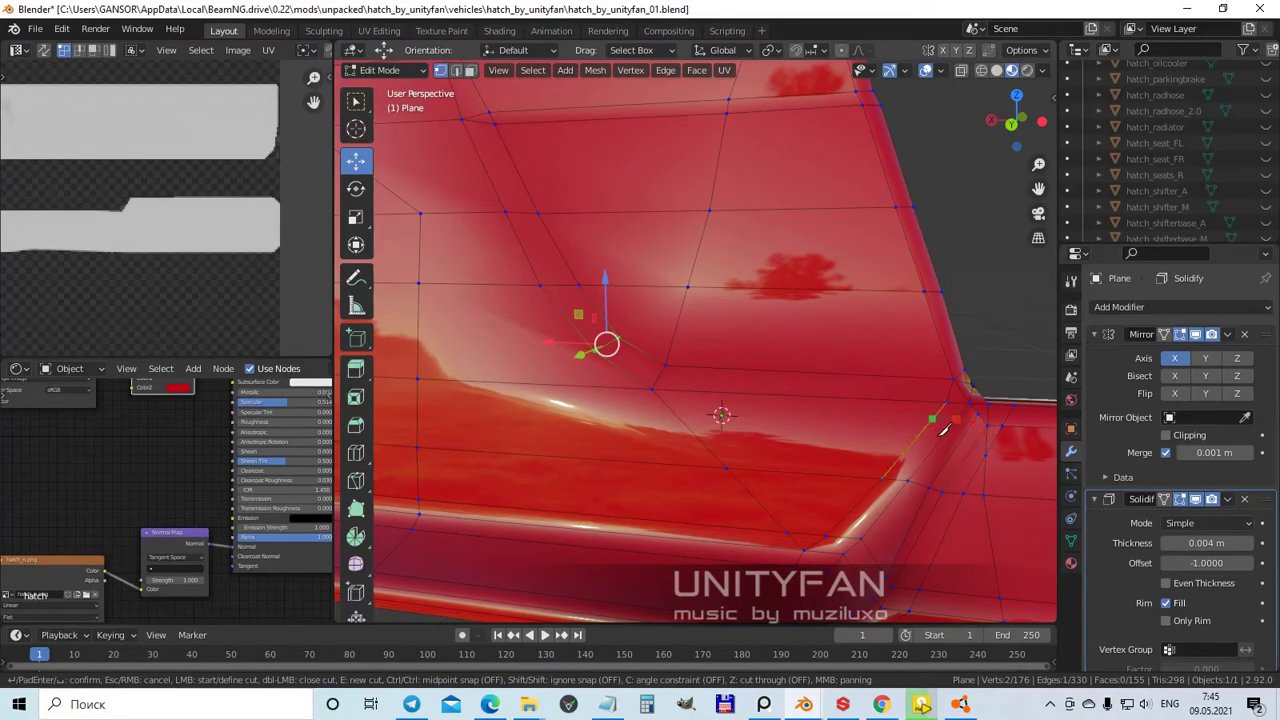
pyautogui.moveTo(655, 410)
pyautogui.mouseDown(button='middle')
pyautogui.moveTo(623, 354)
pyautogui.moveTo(670, 401)
pyautogui.mouseUp(button='middle')
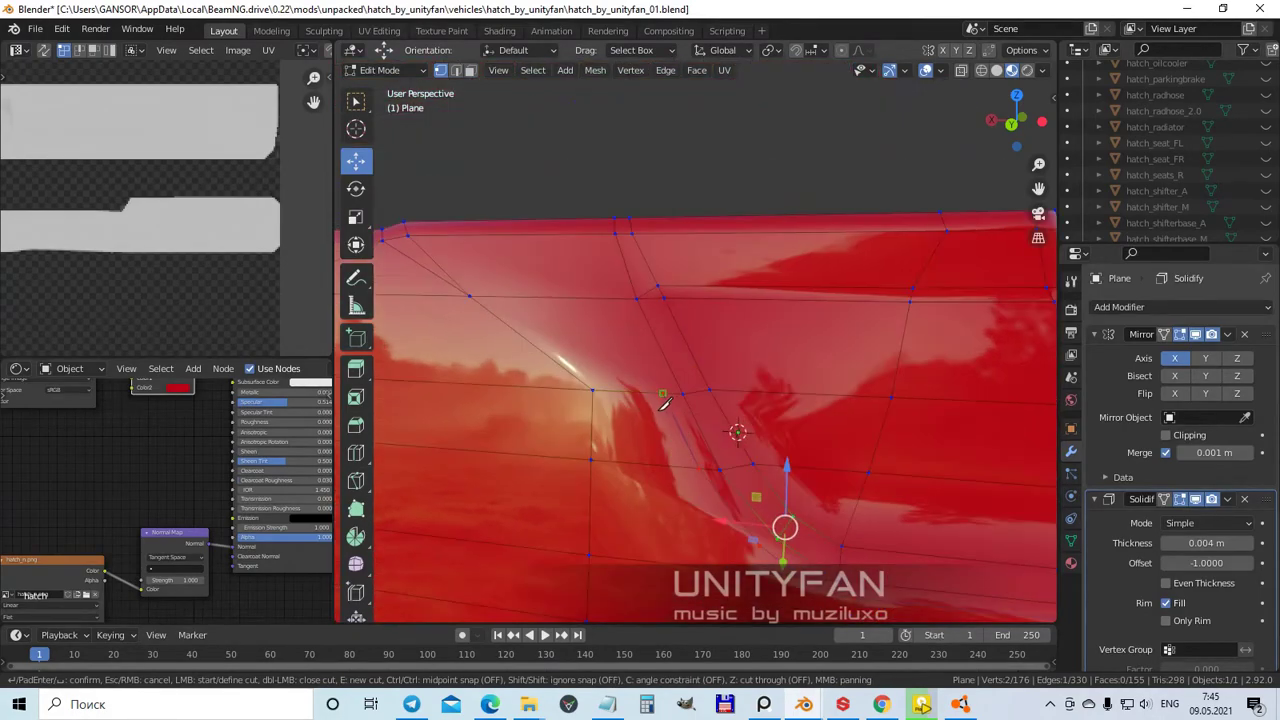
pyautogui.press('Return')
pyautogui.moveTo(605, 248); pyautogui.dragTo(744, 353, button='middle')
pyautogui.moveTo(686, 293); pyautogui.dragTo(818, 407, button='middle')
# - Knife-cut the inner border line beside the slanted strip, curving around the lower corner toward the tail light
pyautogui.press('Tab')
pyautogui.scroll(-5, 870, 409)
pyautogui.scroll(5, 729, 400)
pyautogui.scroll(-5, 714, 414)
pyautogui.press('Tab')
pyautogui.scroll(6, 714, 414)
pyautogui.moveTo(760, 457); pyautogui.dragTo(715, 405, button='middle')
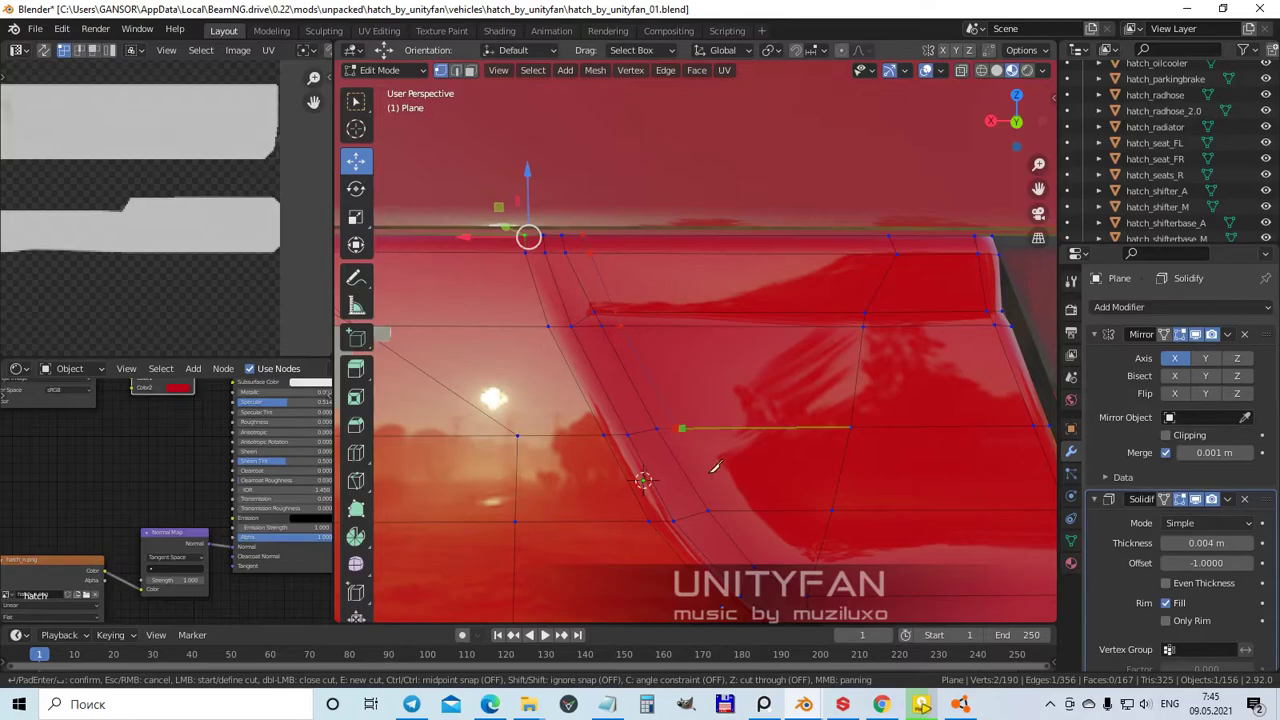
pyautogui.scroll(2, 680, 432)
pyautogui.scroll(-6, 610, 400)
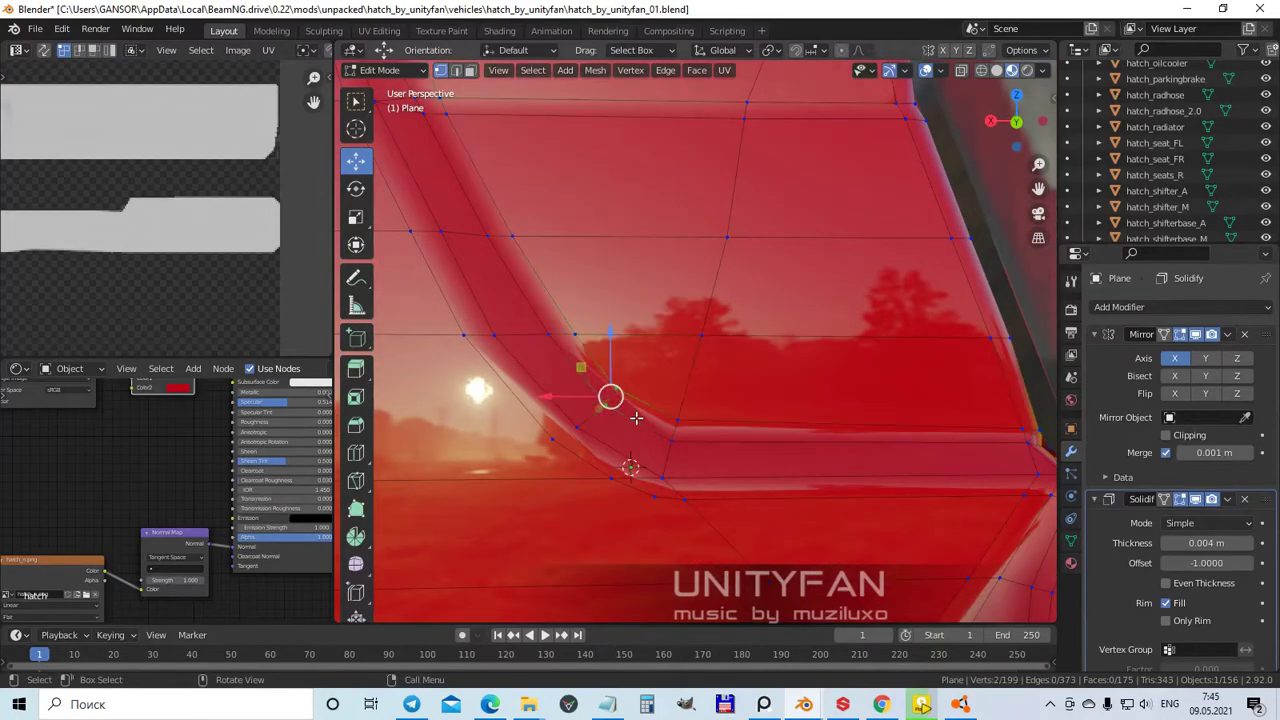
# - Inspect the whole rear of the car outside mesh editing
pyautogui.press('Tab')
pyautogui.moveTo(826, 523); pyautogui.dragTo(729, 437, button='middle')
pyautogui.scroll(4, 711, 435)
pyautogui.scroll(-5, 721, 435)
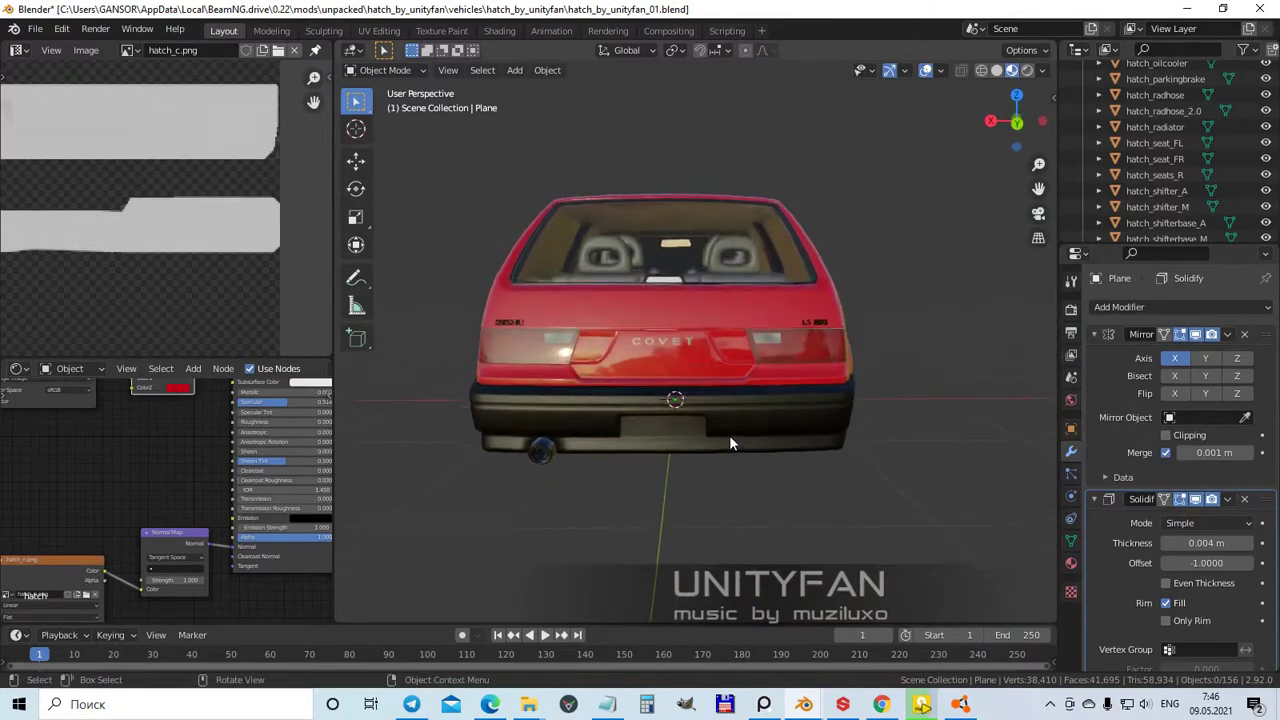
pyautogui.scroll(5, 729, 437)
# - Select the outlined inset and border faces next to the tail light in solid and see-through shading
pyautogui.press('Tab')
pyautogui.moveTo(653, 391); pyautogui.dragTo(793, 388, button='middle')
pyautogui.hotkey('shift', 'z')
pyautogui.press('KP_Decimal')
pyautogui.press('z')
pyautogui.press('6')
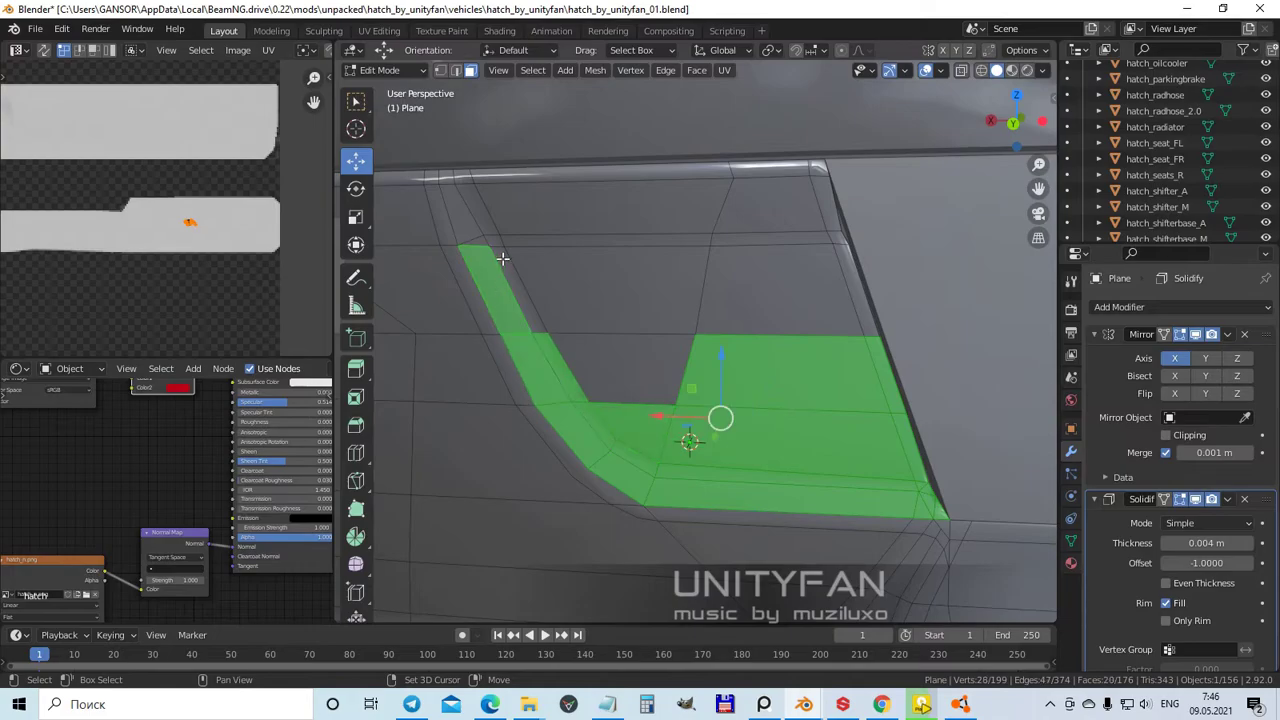
pyautogui.hotkey('alt', 'z')
pyautogui.moveTo(914, 353); pyautogui.dragTo(552, 233)
pyautogui.scroll(3, 637, 365)
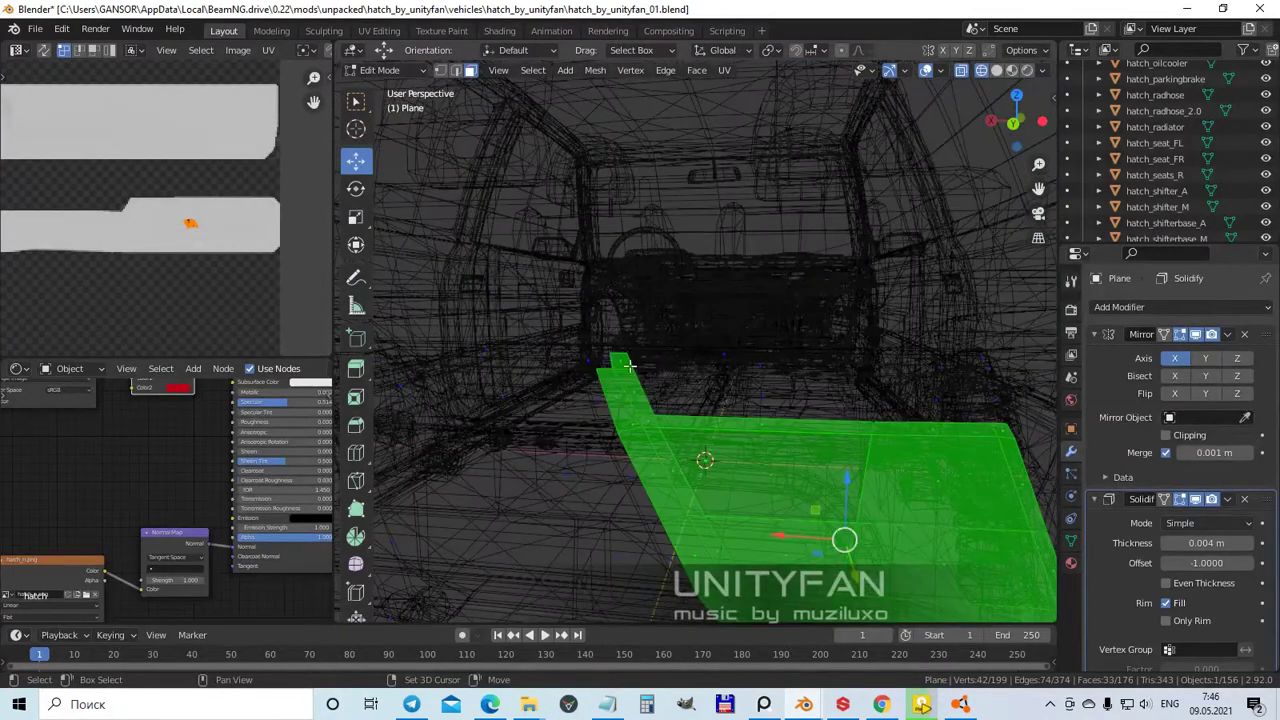
# - Knife-cut the faces at the upper end of the inset outline in see-through wireframe
pyautogui.click(737, 466)
pyautogui.press('KP_Decimal')
pyautogui.hotkey('alt', 'z')
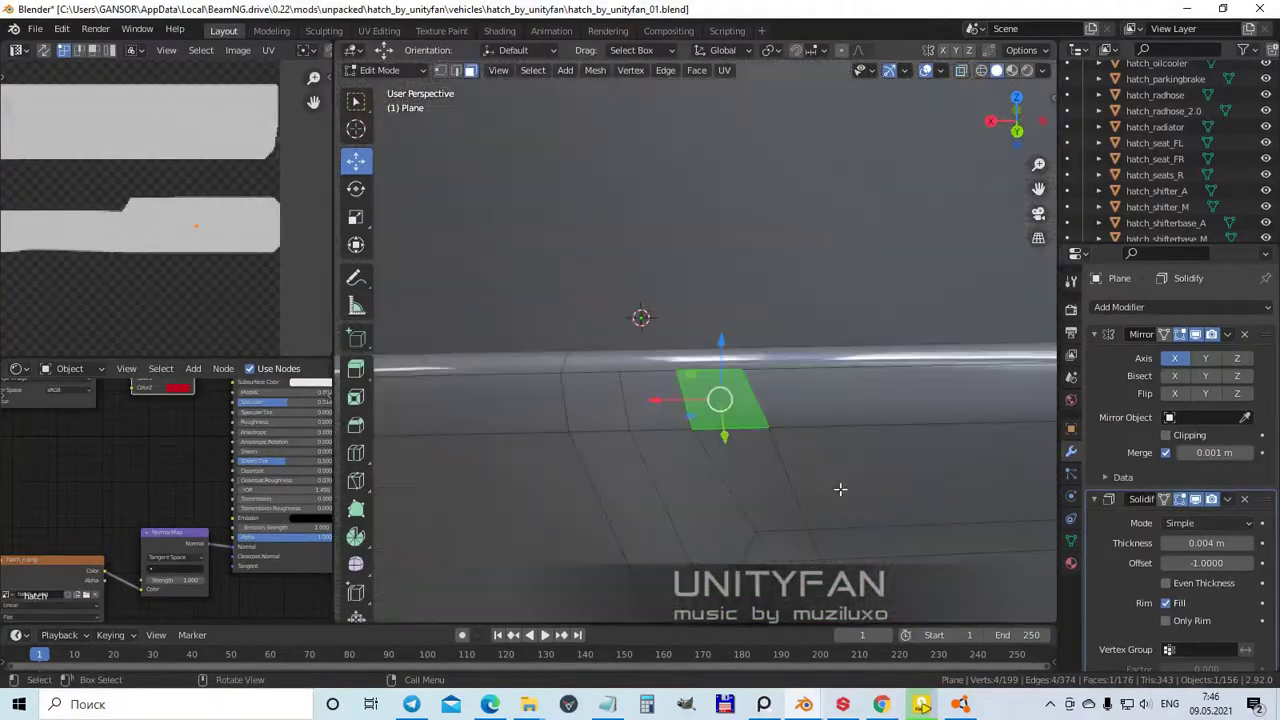
pyautogui.hotkey('alt', 'z')
pyautogui.press('k')
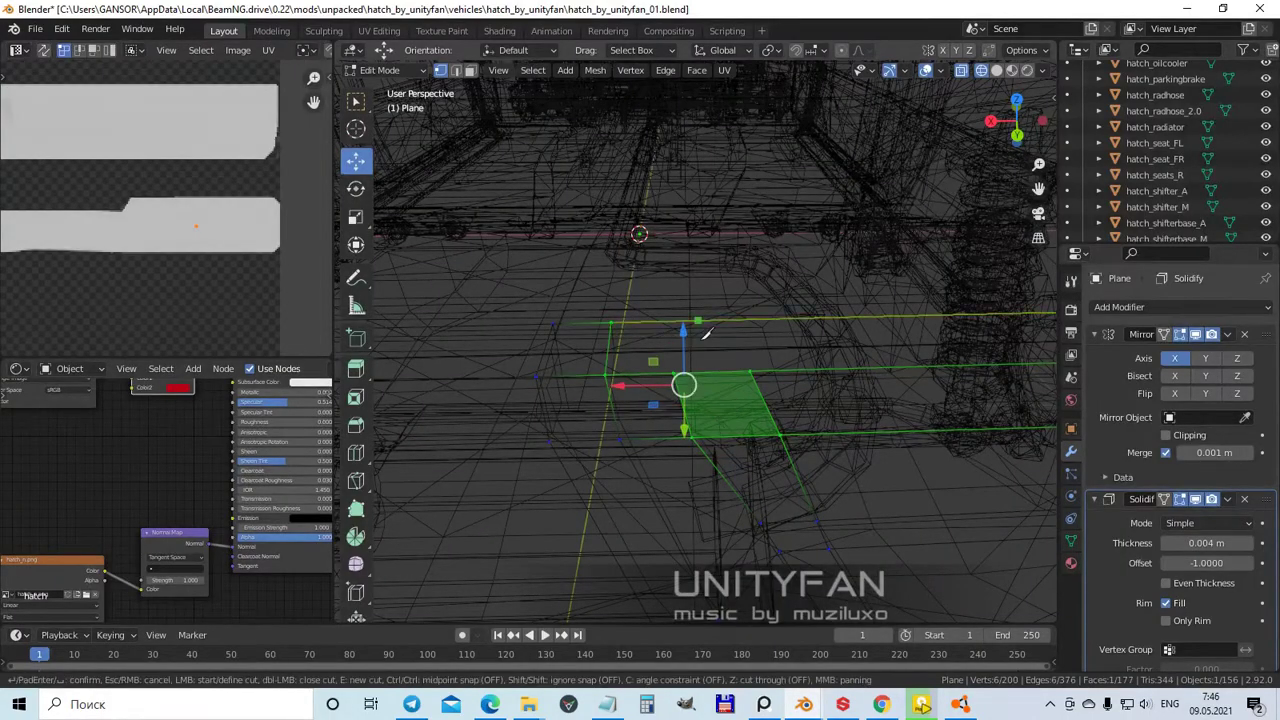
pyautogui.moveTo(679, 349); pyautogui.dragTo(563, 95, button='middle')
pyautogui.press('Return')
# - Select the inset faces with their border strip and move their UVs off the light body-colour area to get dark trim
pyautogui.hotkey('ctrl', 'l')
pyautogui.press('KP_Decimal')
pyautogui.hotkey('alt', 'z')
pyautogui.moveTo(837, 357)
pyautogui.mouseDown(button='middle')
pyautogui.moveTo(790, 380)
pyautogui.moveTo(710, 368)
pyautogui.moveTo(713, 413)
pyautogui.mouseUp(button='middle')
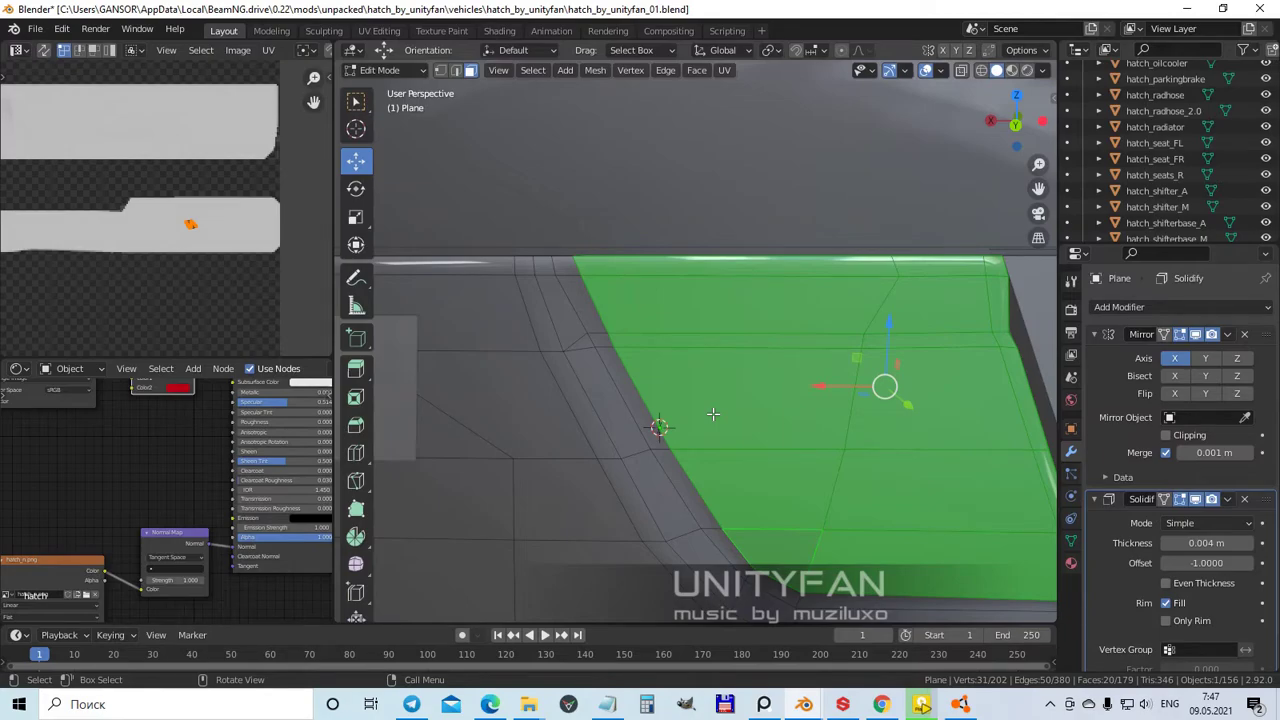
pyautogui.scroll(-3, 712, 413)
pyautogui.scroll(3, 728, 428)
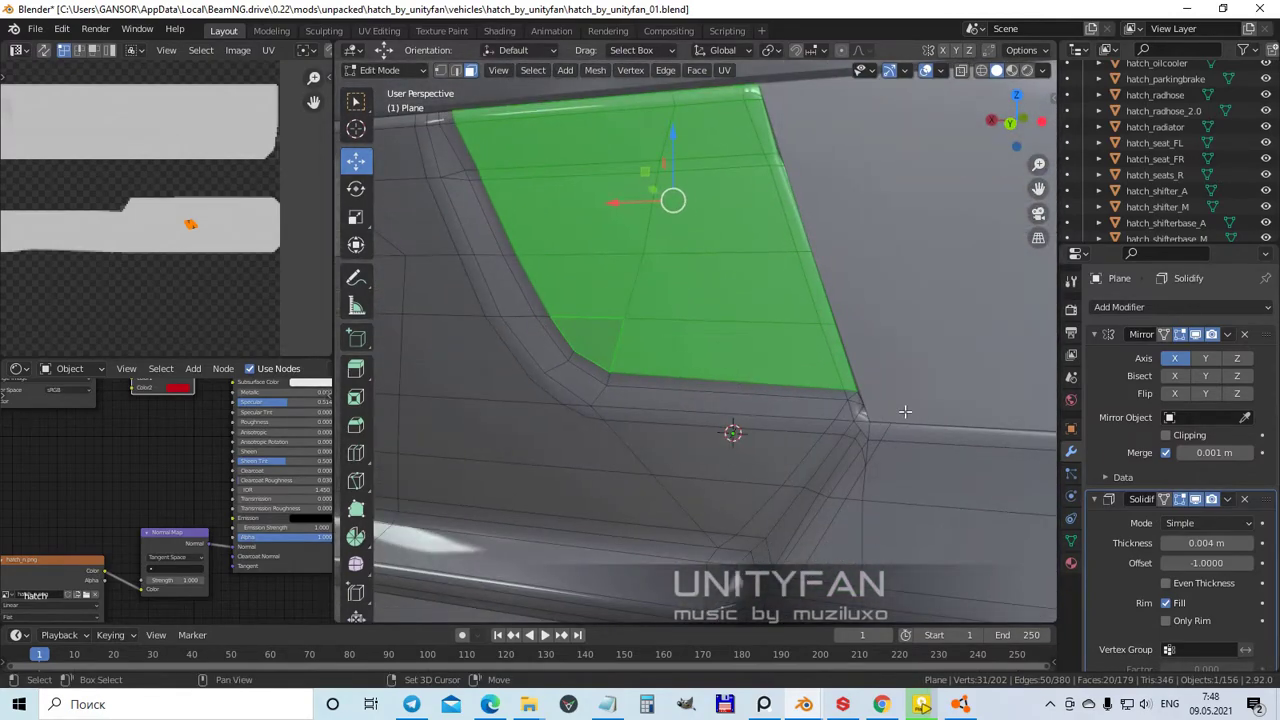
pyautogui.keyDown('shift'); pyautogui.moveTo(728, 428); pyautogui.dragTo(797, 440, button='middle'); pyautogui.keyUp('shift')
pyautogui.moveTo(683, 339); pyautogui.dragTo(674, 327, button='middle')
pyautogui.press('z')
pyautogui.click(766, 503)
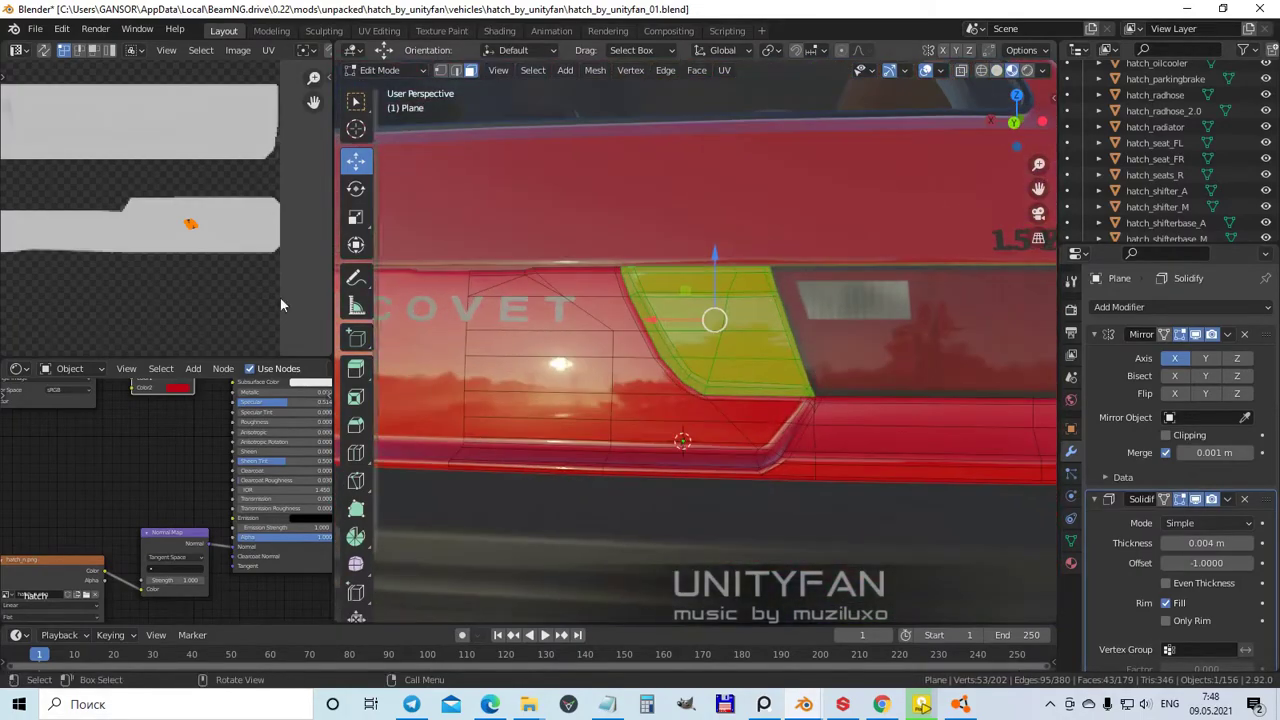
pyautogui.scroll(1, 183, 244)
pyautogui.scroll(-1, 183, 244)
# - Check the dark inset on the whole rear and move the vertices at its border's lower corner
pyautogui.press('Tab')
pyautogui.scroll(-5, 748, 342)
pyautogui.moveTo(748, 342); pyautogui.dragTo(625, 421, button='middle')
pyautogui.scroll(10, 692, 362)
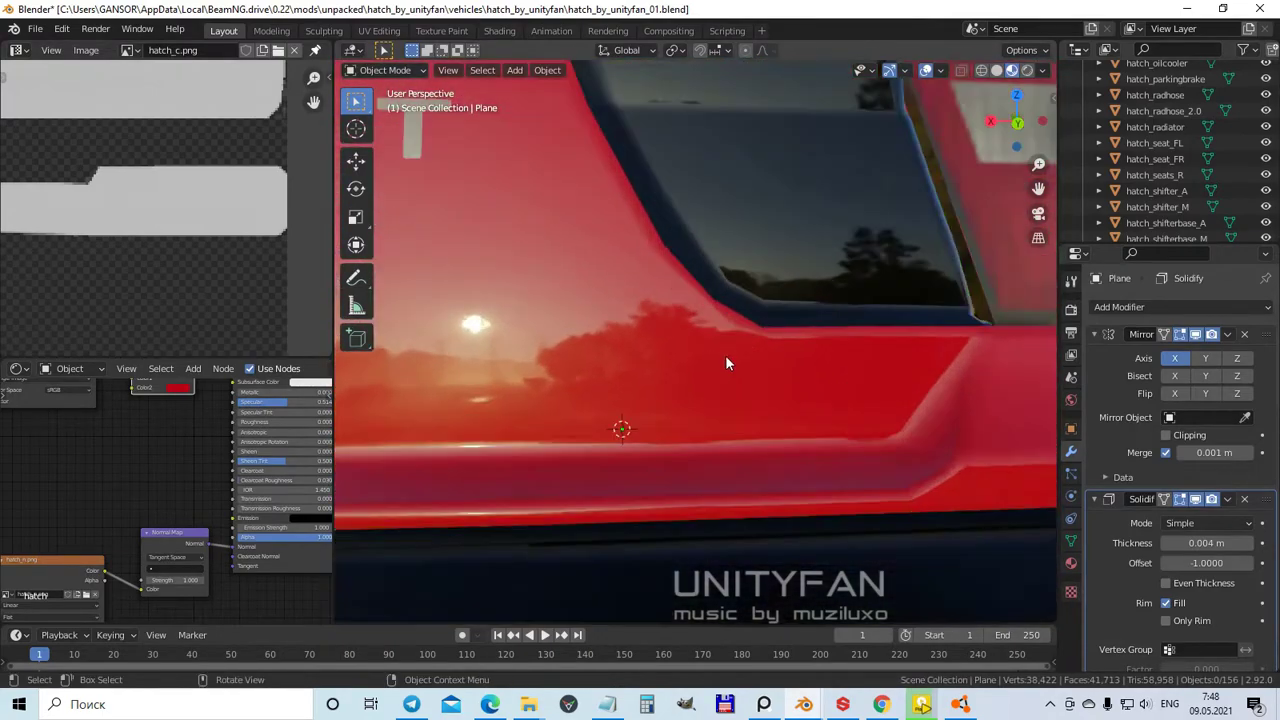
pyautogui.press('Tab')
pyautogui.press('g')
pyautogui.click(755, 345)
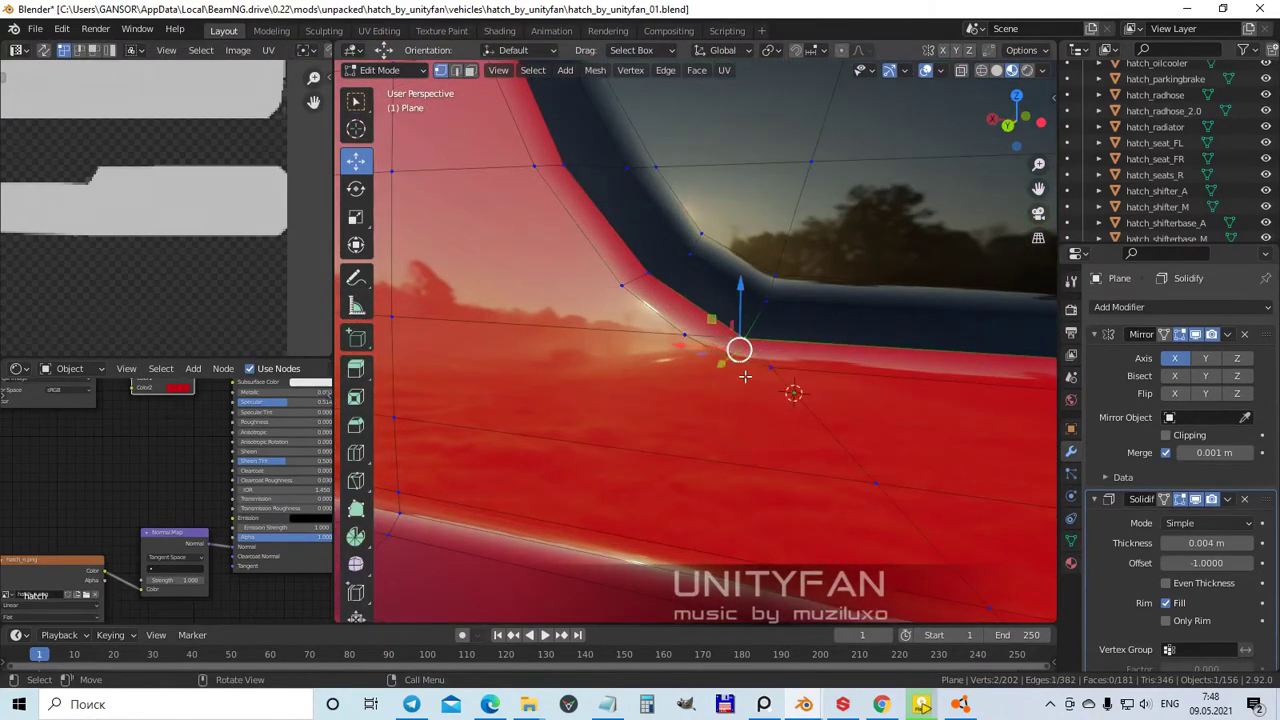
# - Connect the vertices on the body-coloured surface beside the inset border's lower corner with new edges
pyautogui.click(766, 307)
pyautogui.moveTo(766, 307); pyautogui.dragTo(745, 295, button='middle')
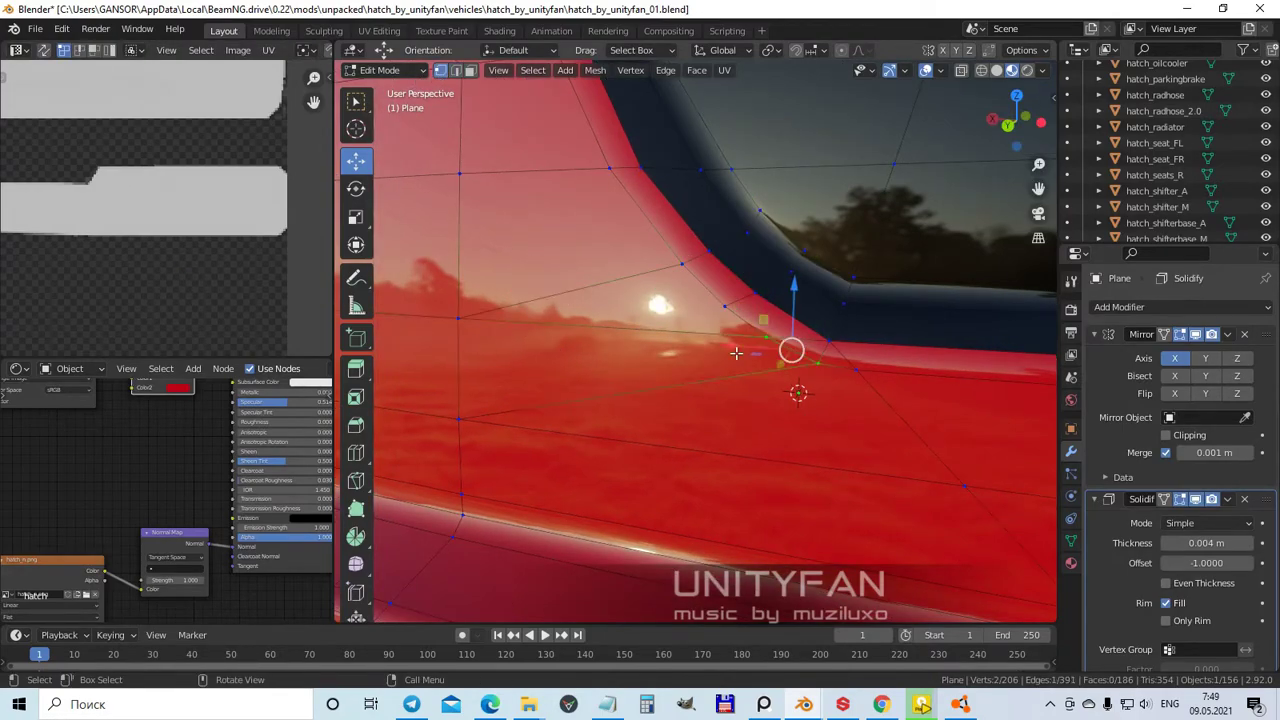
pyautogui.press('j')
pyautogui.moveTo(485, 341); pyautogui.dragTo(690, 389, button='middle')
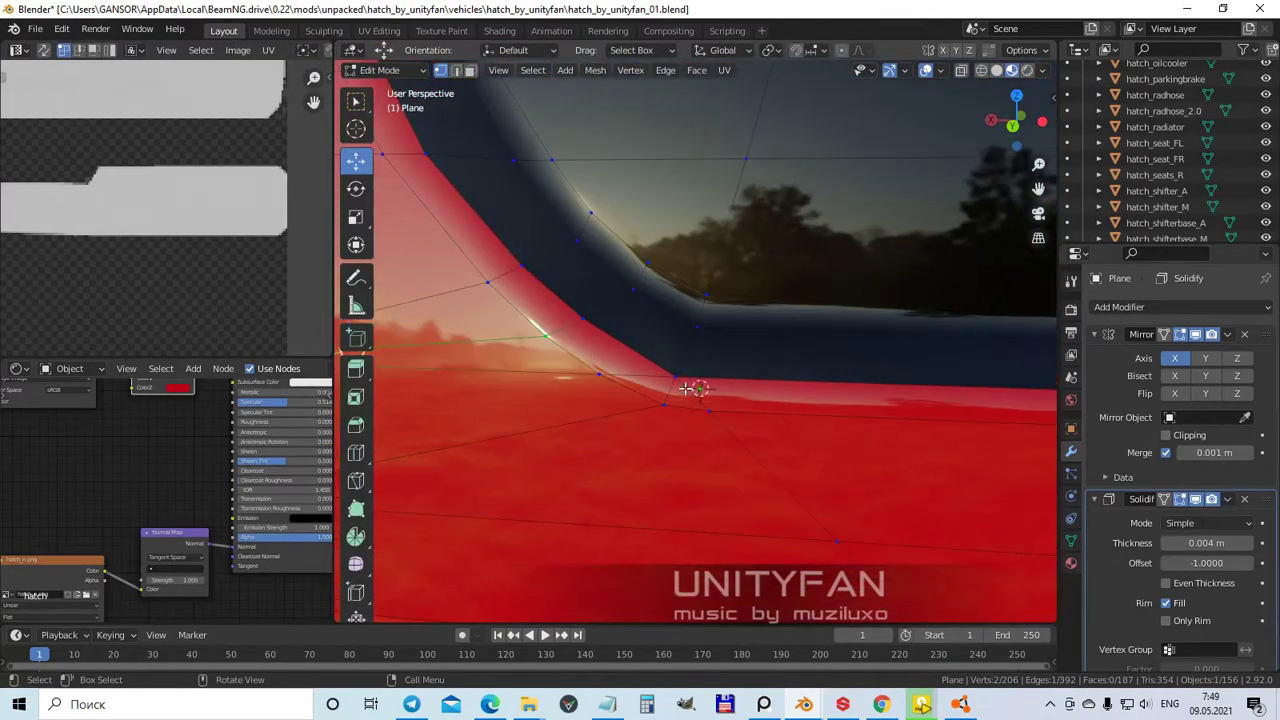
# - Bevel the edges crossing the inset border at its lower corner and clean up the surplus geometry there
pyautogui.hotkey('ctrl', 'b')
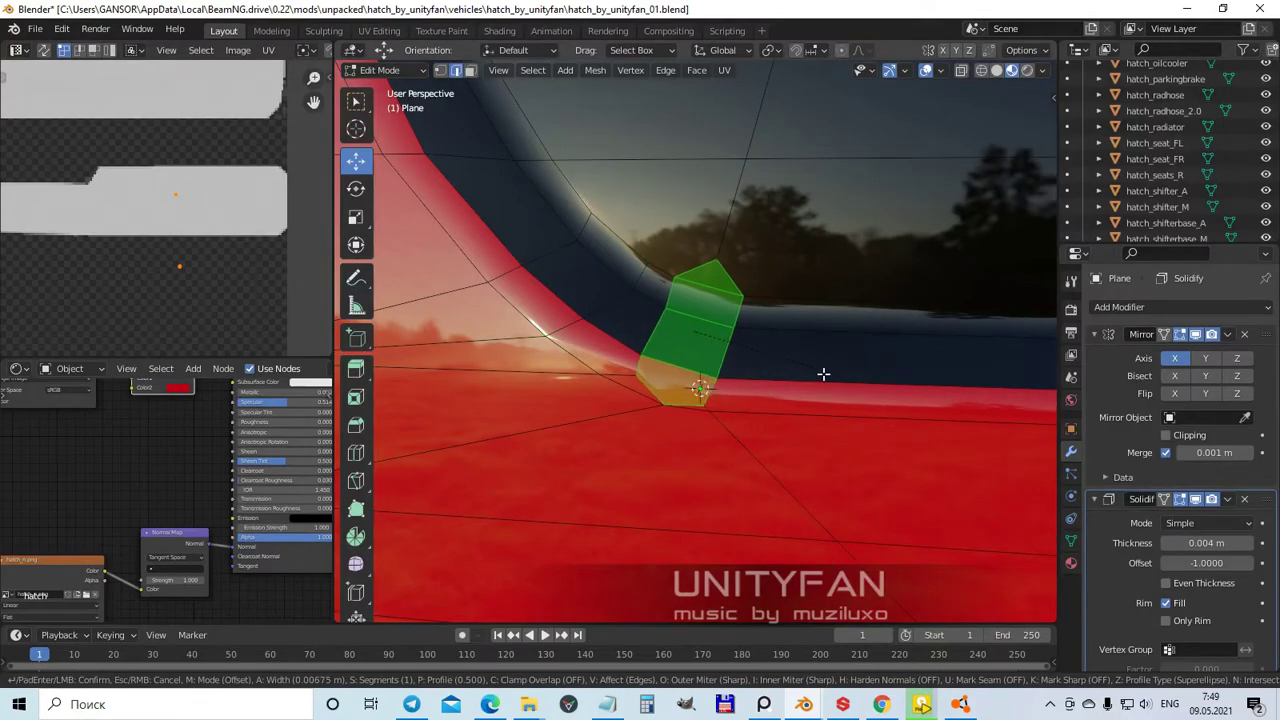
pyautogui.click(816, 373)
pyautogui.click(396, 297)
pyautogui.moveTo(726, 420); pyautogui.dragTo(651, 379, button='middle')
pyautogui.press('x')
pyautogui.click(666, 414)
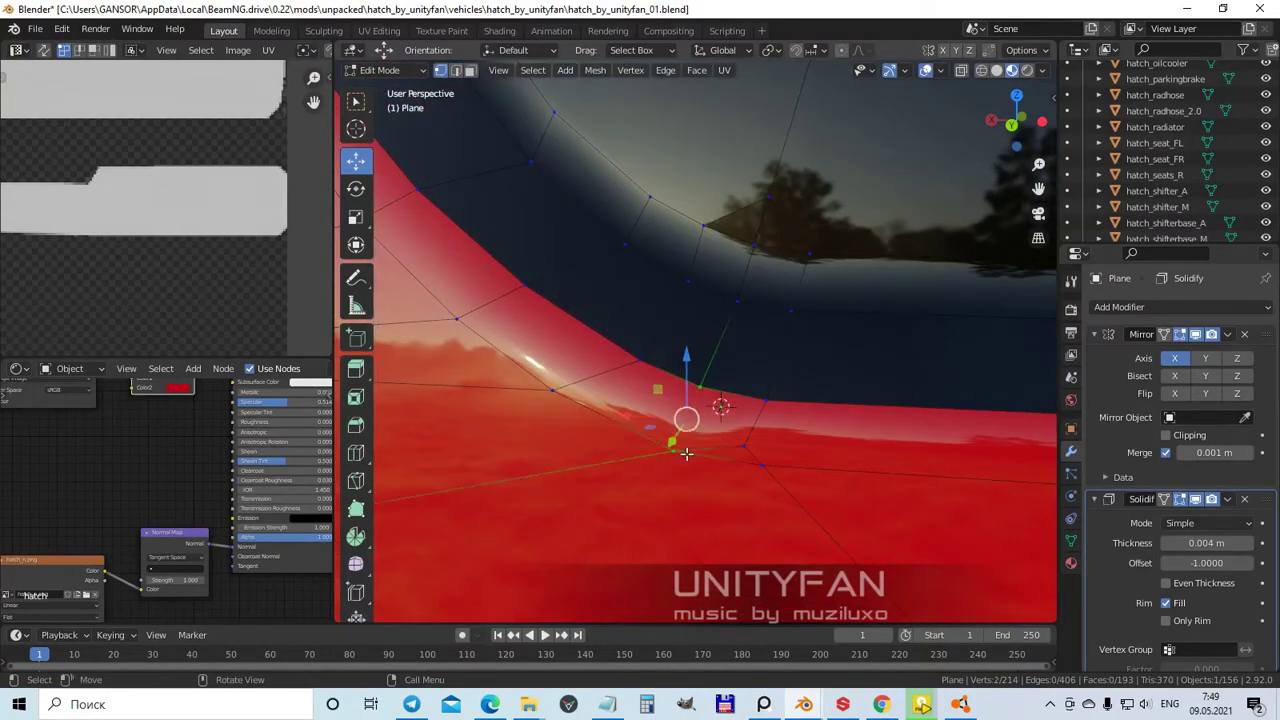
pyautogui.moveTo(686, 453); pyautogui.dragTo(708, 470, button='middle')
# - Leave mesh editing, check the rounded border corner on the whole rear, and save the blend file
pyautogui.press('Tab')
pyautogui.scroll(-6, 698, 480)
pyautogui.moveTo(627, 487); pyautogui.dragTo(688, 431, button='middle')
pyautogui.scroll(8, 700, 427)
pyautogui.click(733, 432)
pyautogui.scroll(-8, 733, 432)
pyautogui.moveTo(760, 497)
pyautogui.mouseDown(button='middle')
pyautogui.moveTo(585, 405)
pyautogui.moveTo(725, 443)
pyautogui.moveTo(753, 432)
pyautogui.moveTo(672, 392)
pyautogui.mouseUp(button='middle')
pyautogui.hotkey('ctrl', 's')
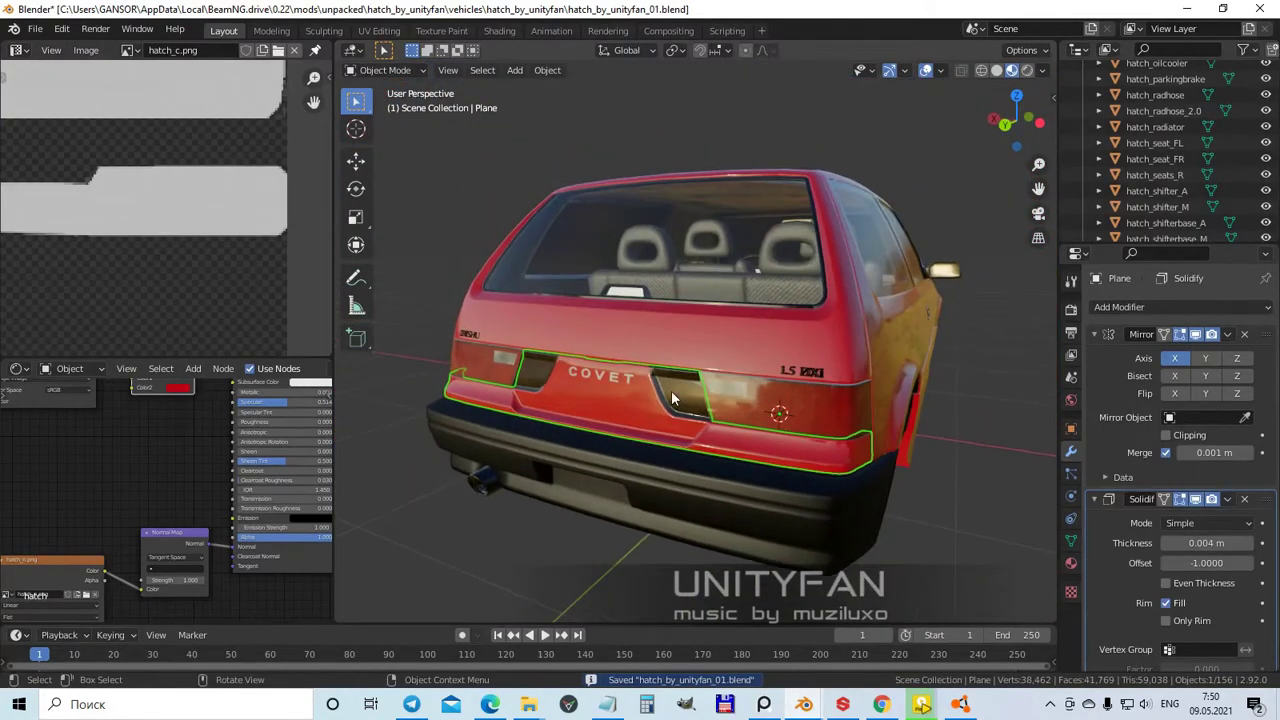
# - Find the original rear panel object's name in the extras collection, then exclude that collection from the view layer
pyautogui.scroll(-6, 1213, 161)
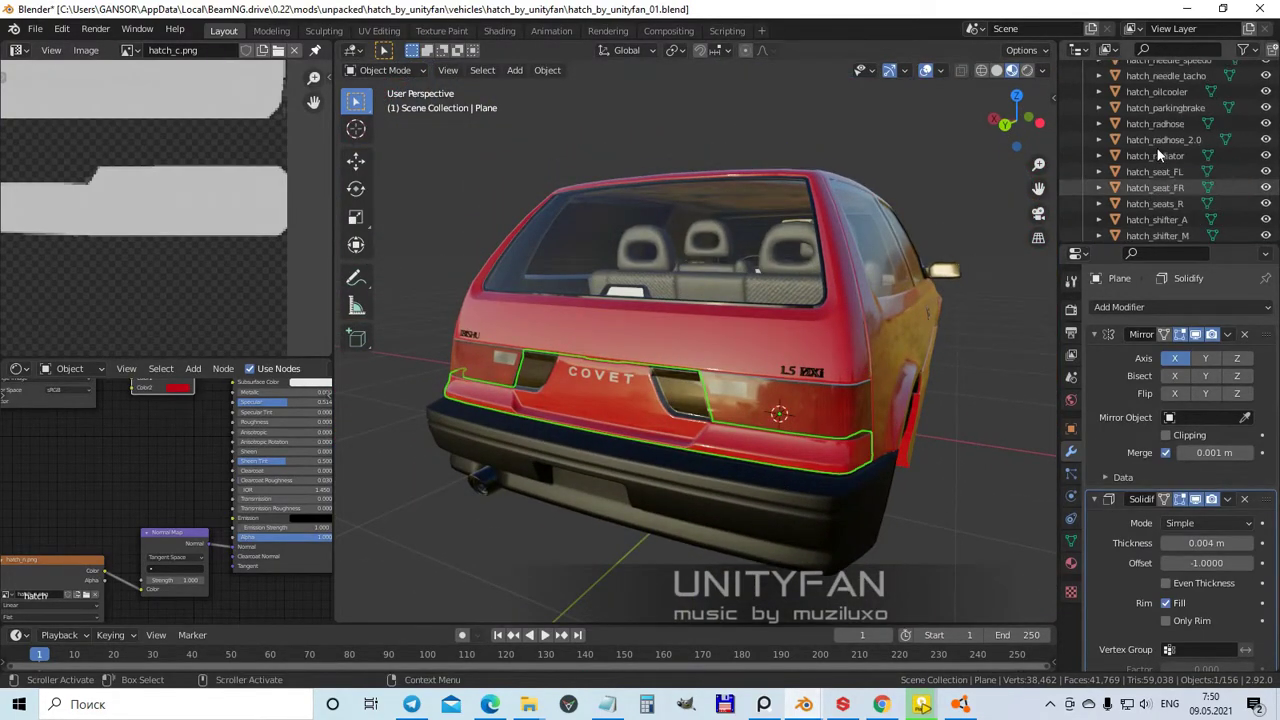
pyautogui.click(1097, 120)
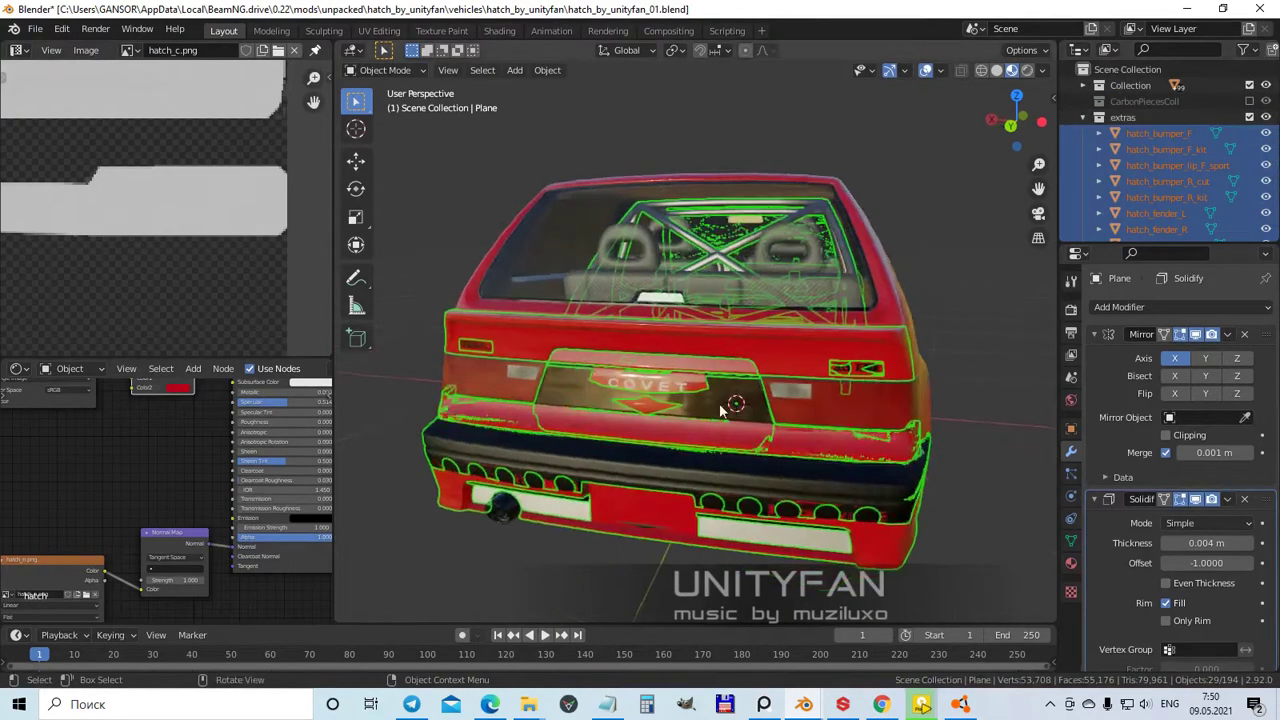
pyautogui.click(1186, 163)
pyautogui.scroll(-1, 1186, 160)
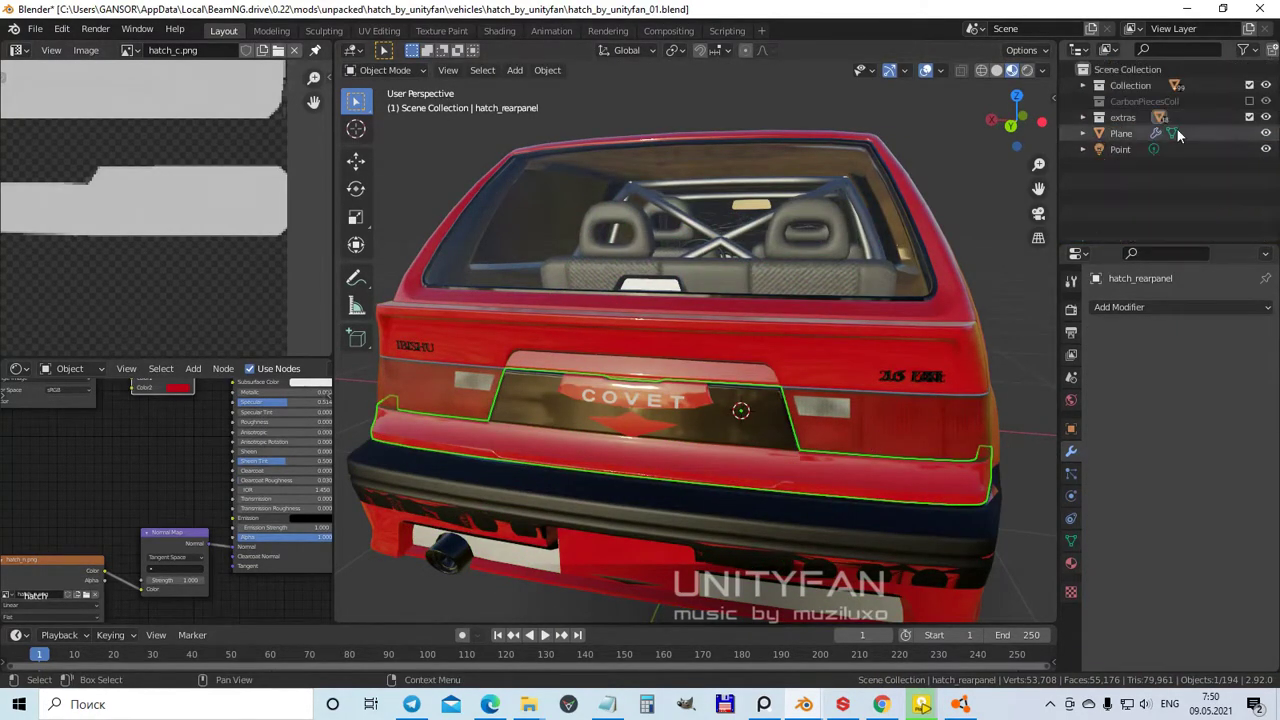
pyautogui.click(1249, 117)
# - Rename the Plane object to hatch_rearpanel_unityfan, save the blend file and widen the 3D viewport
pyautogui.click(1121, 133)
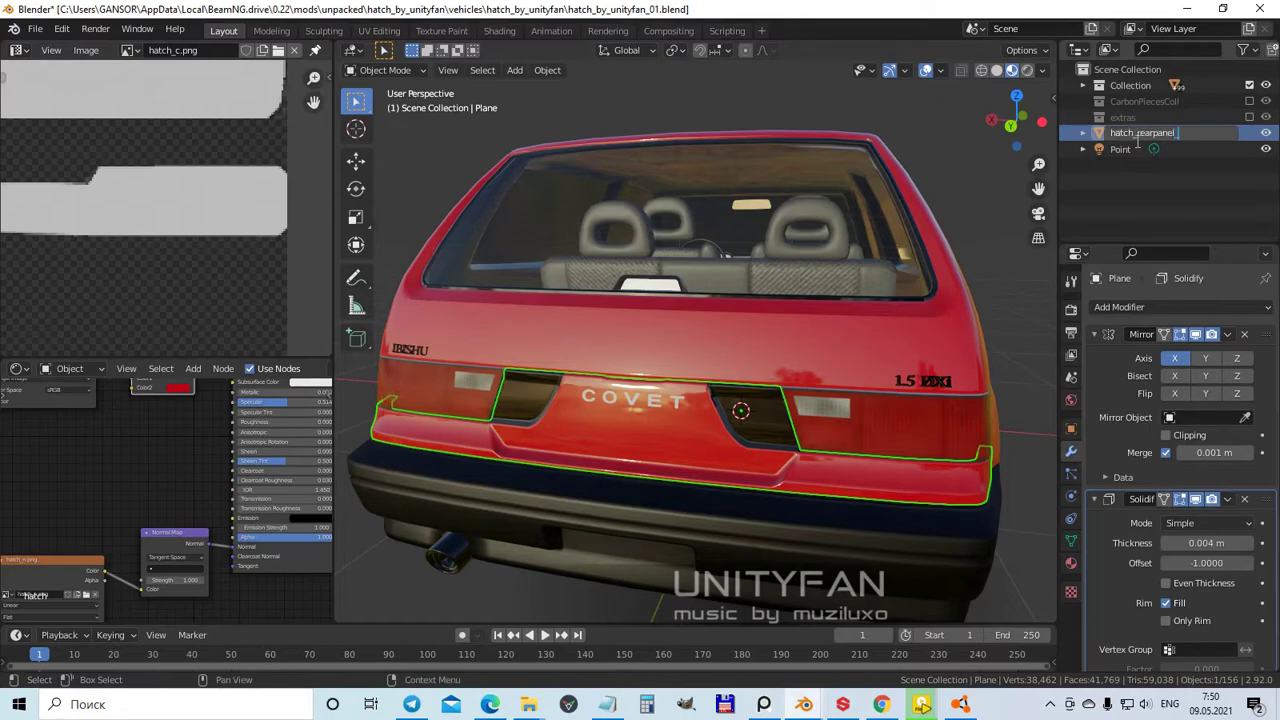
pyautogui.hotkey('alt', 'a')
pyautogui.scroll(-3, 856, 242)
pyautogui.moveTo(856, 242); pyautogui.dragTo(760, 420, button='middle')
pyautogui.hotkey('ctrl', 's')
pyautogui.moveTo(336, 346); pyautogui.dragTo(240, 346)
# - Switch to File Explorer and open the mod's folder mods/unpacked/hatch_by_unityfan/vehicles/hatch_by_unityfan
pyautogui.moveTo(528, 704)
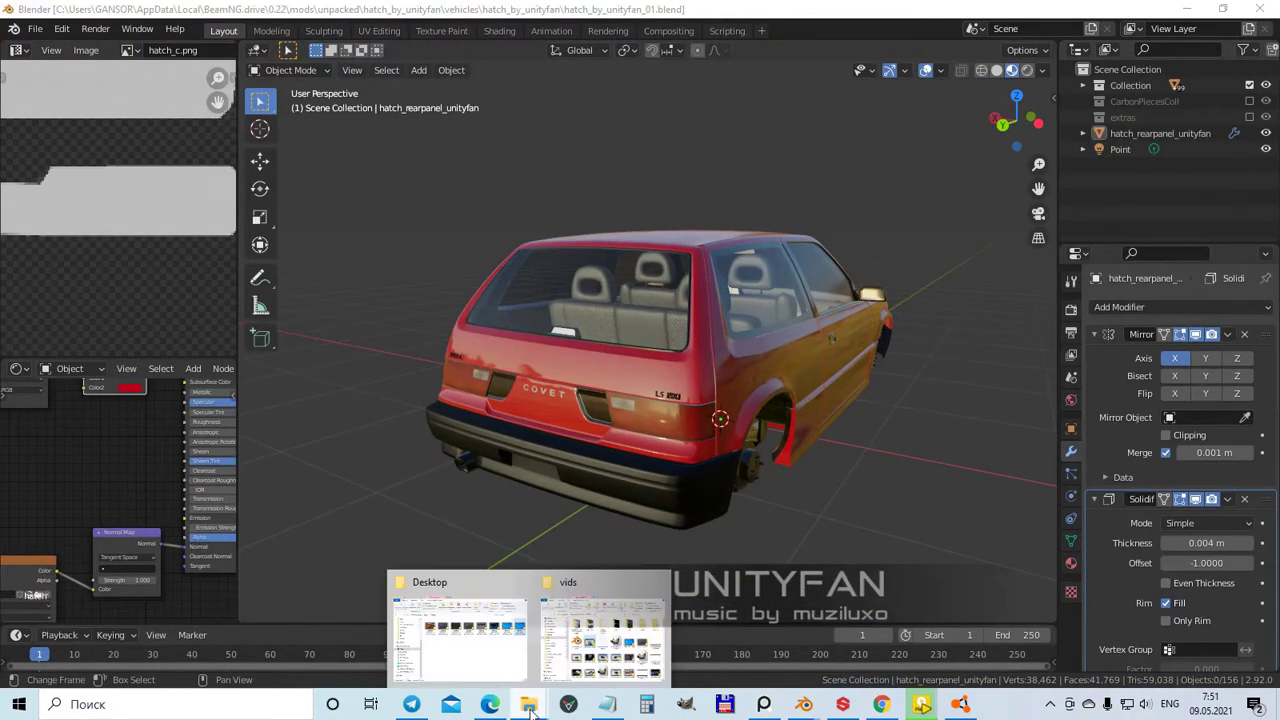
pyautogui.click(460, 640)
pyautogui.click(405, 323)
pyautogui.scroll(3, 405, 323)
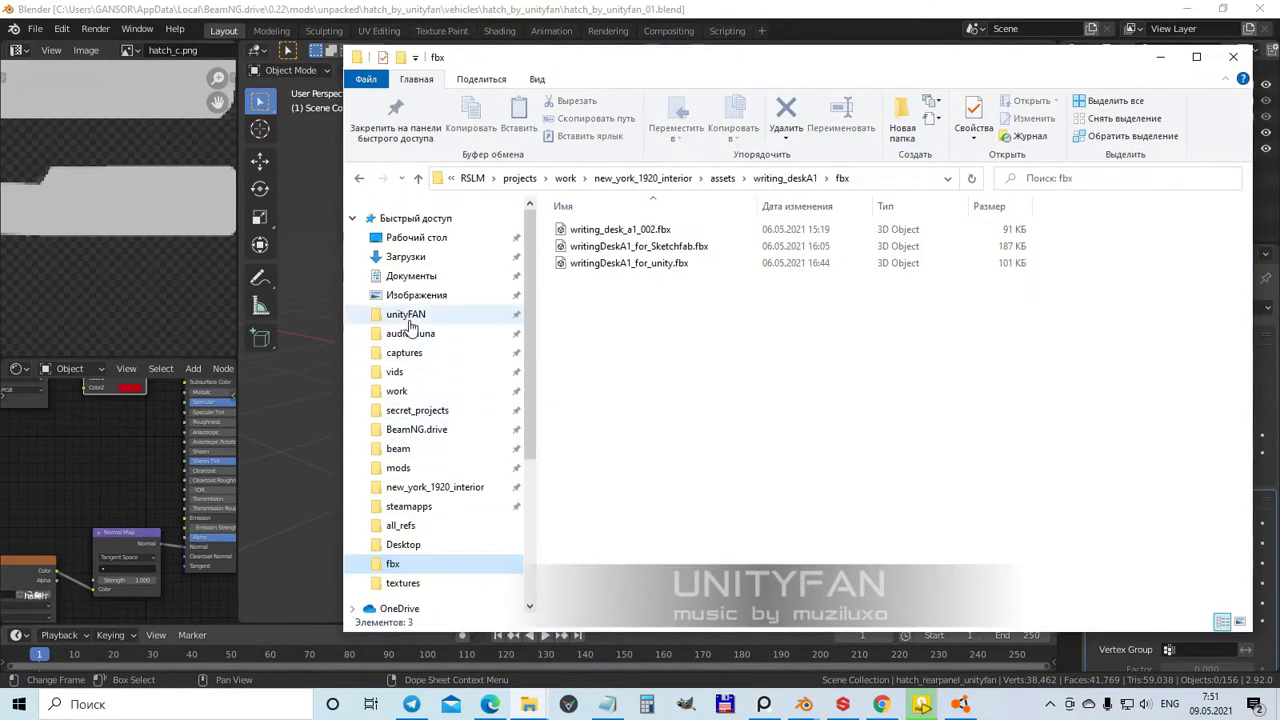
pyautogui.click(405, 314)
pyautogui.click(398, 468)
pyautogui.doubleClick(590, 313)
pyautogui.doubleClick(594, 230)
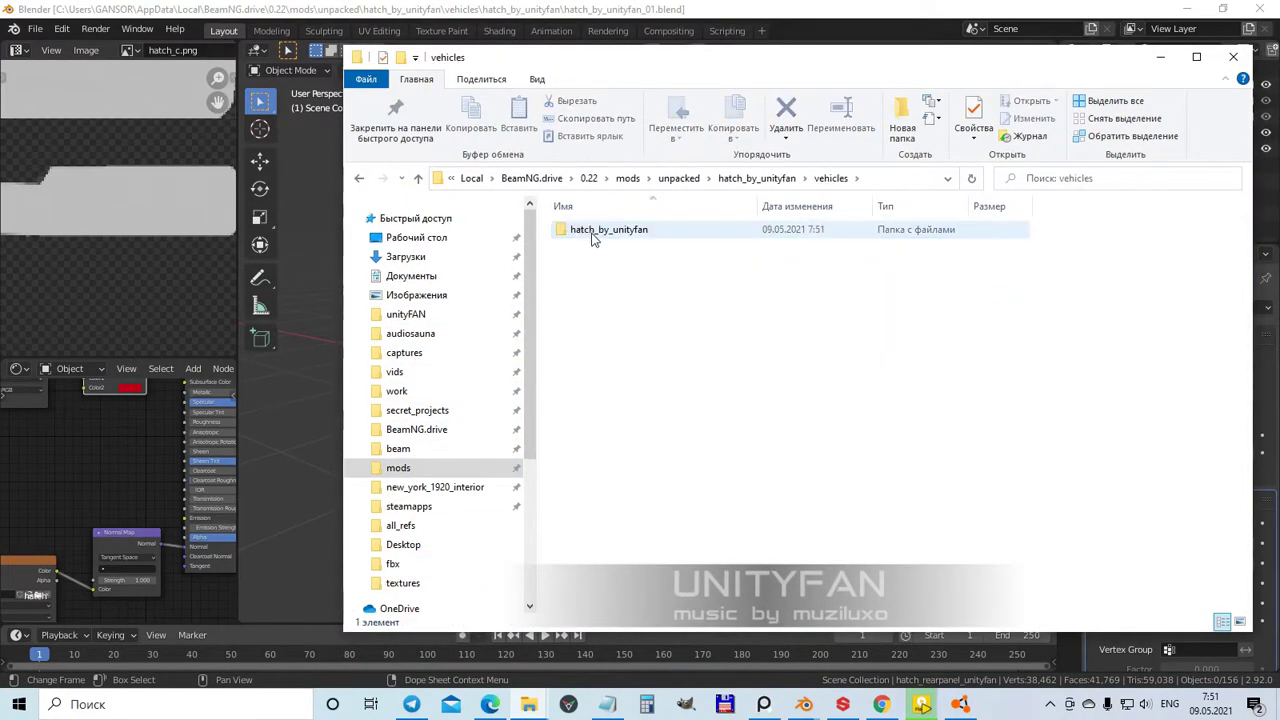
pyautogui.doubleClick(594, 234)
# - Open hatch_body.jbeam in Notepad++, close the unrelated files, and examine its body part slots
pyautogui.scroll(-5, 620, 420)
pyautogui.scroll(2, 632, 512)
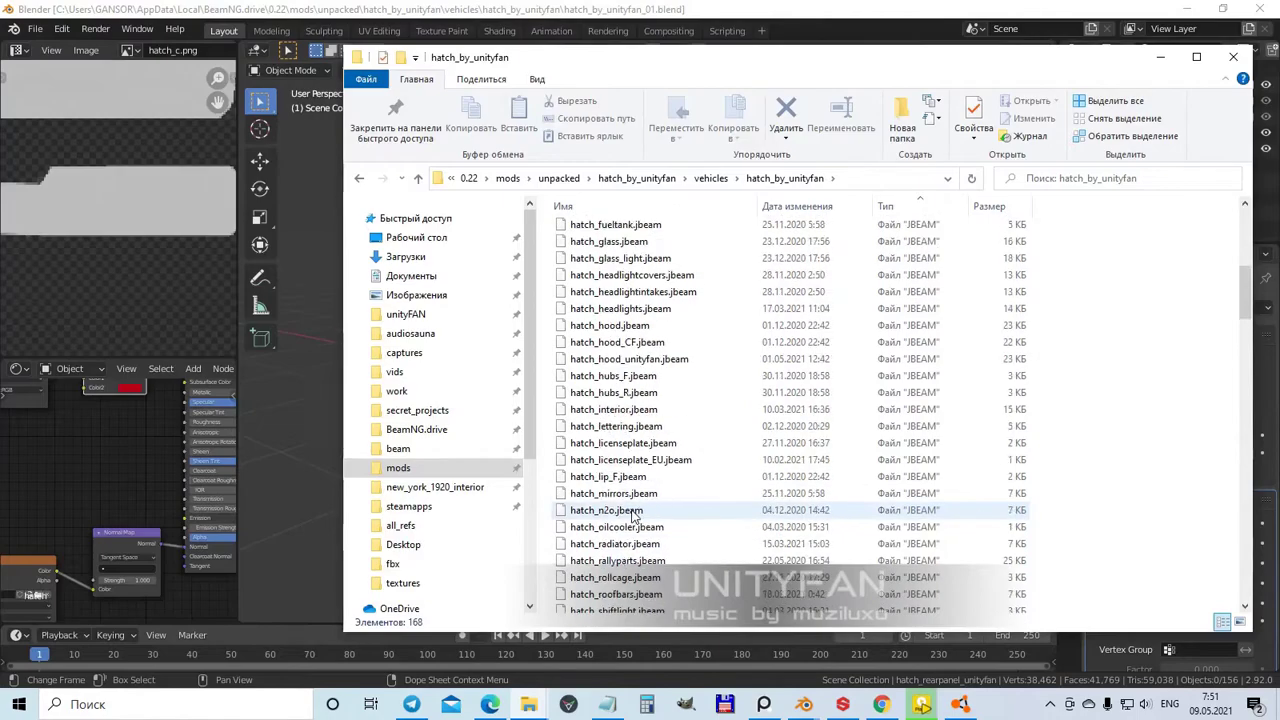
pyautogui.moveTo(782, 57); pyautogui.dragTo(704, 34)
pyautogui.scroll(-7, 603, 350)
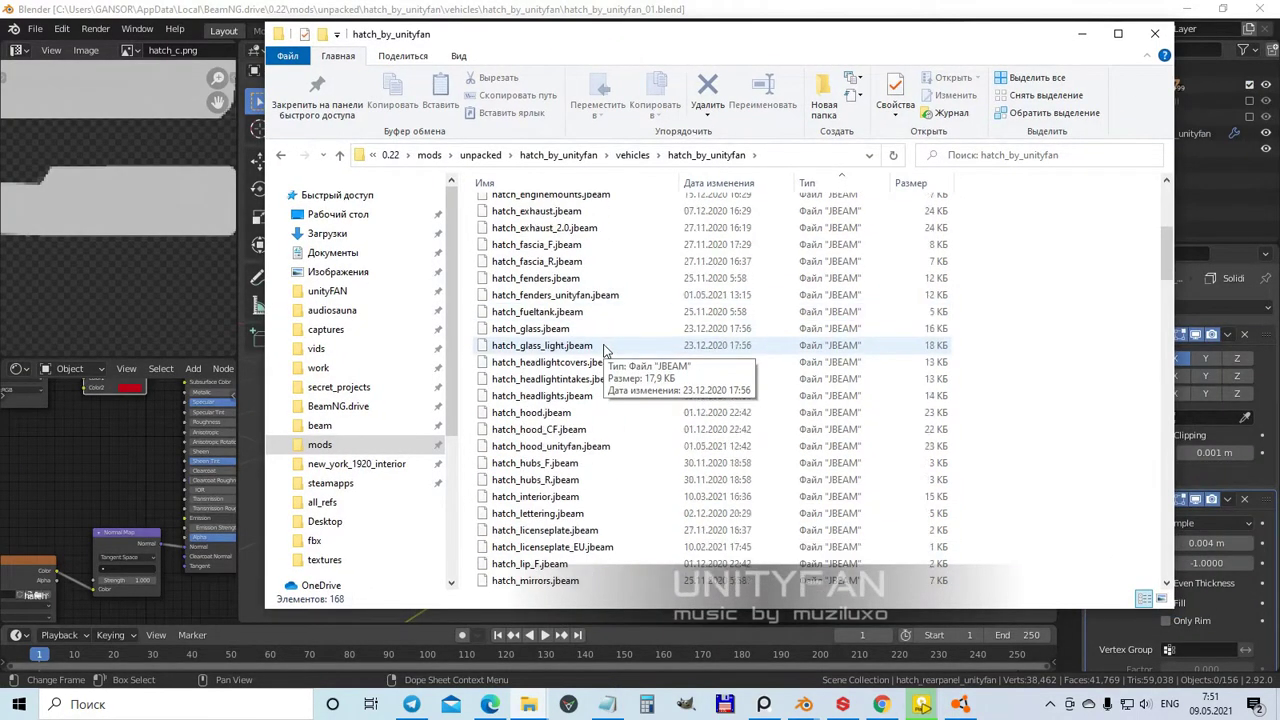
pyautogui.scroll(12, 575, 525)
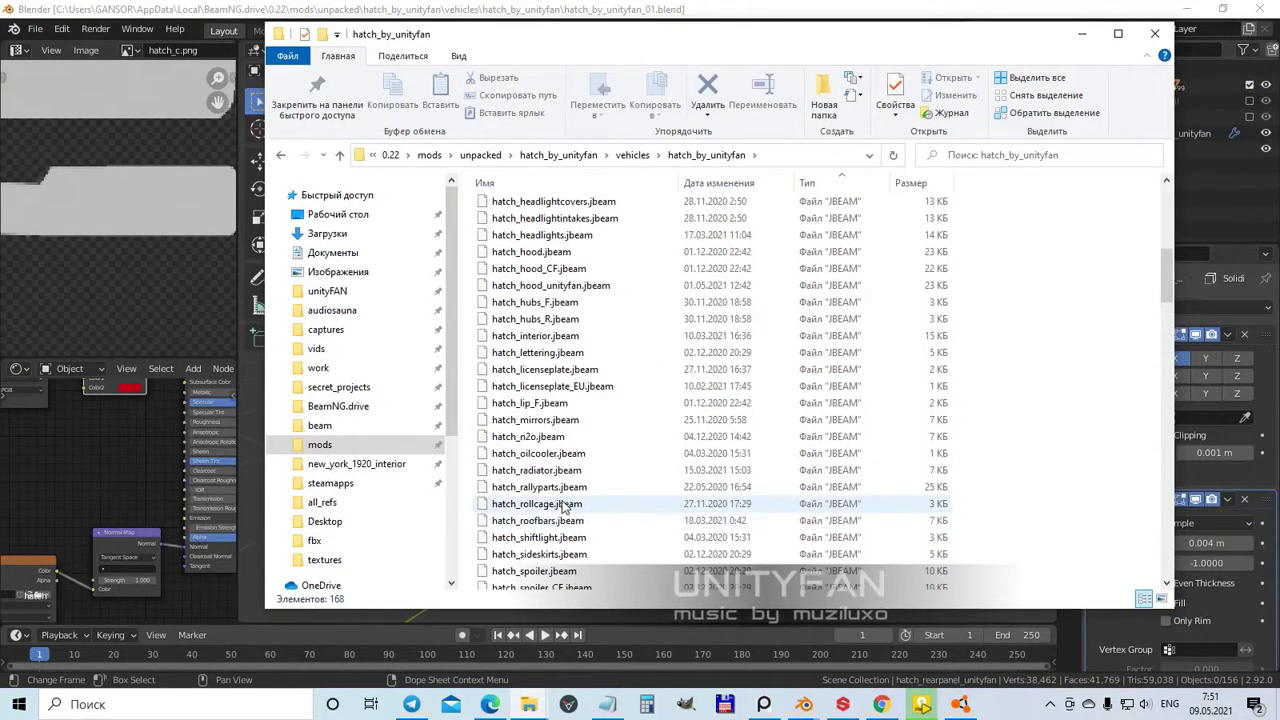
pyautogui.doubleClick(533, 237)
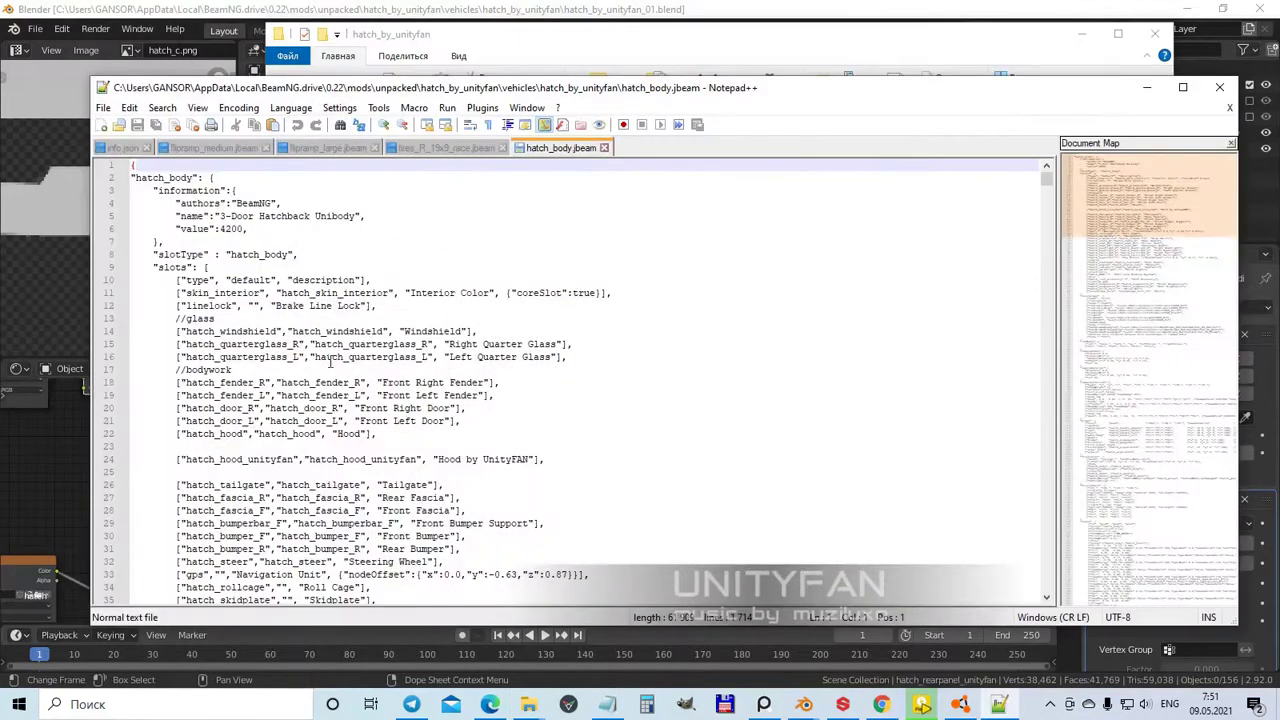
pyautogui.click(364, 408)
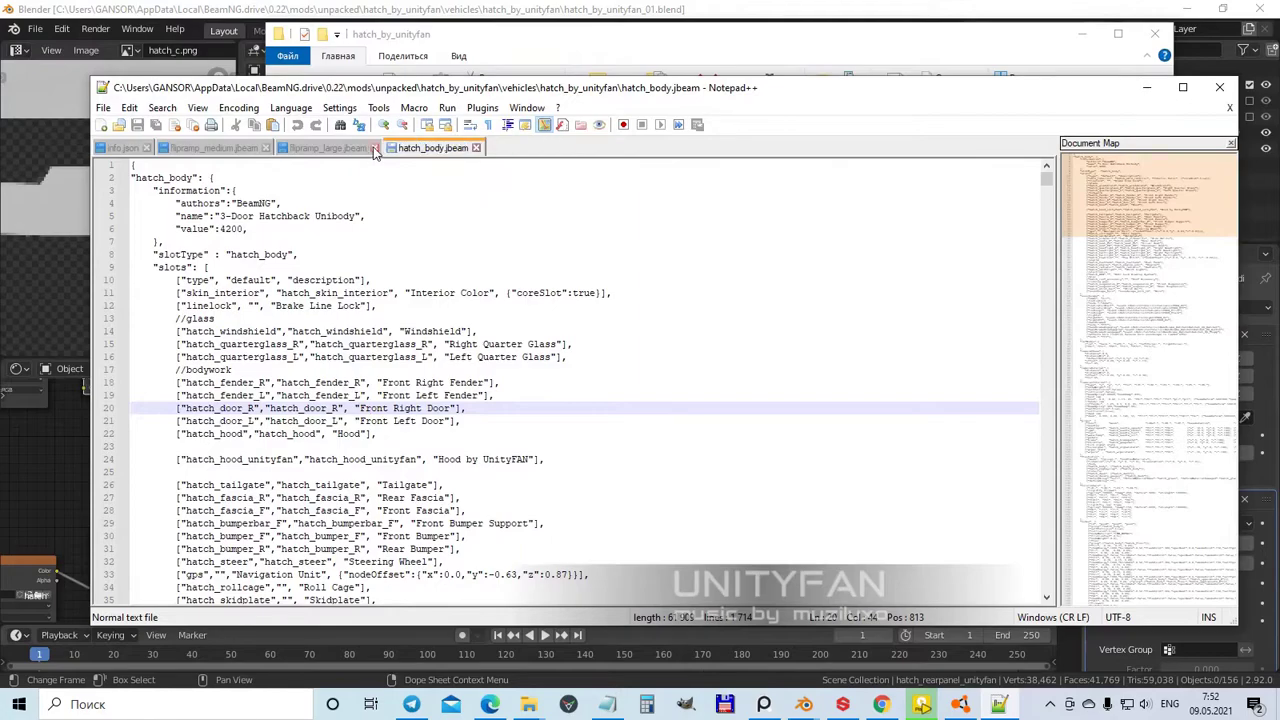
pyautogui.click(1158, 90)
# - Find hatch_fascia_R.jbeam in the mod's vehicle folder and open it in Notepad++
pyautogui.scroll(-1, 705, 470)
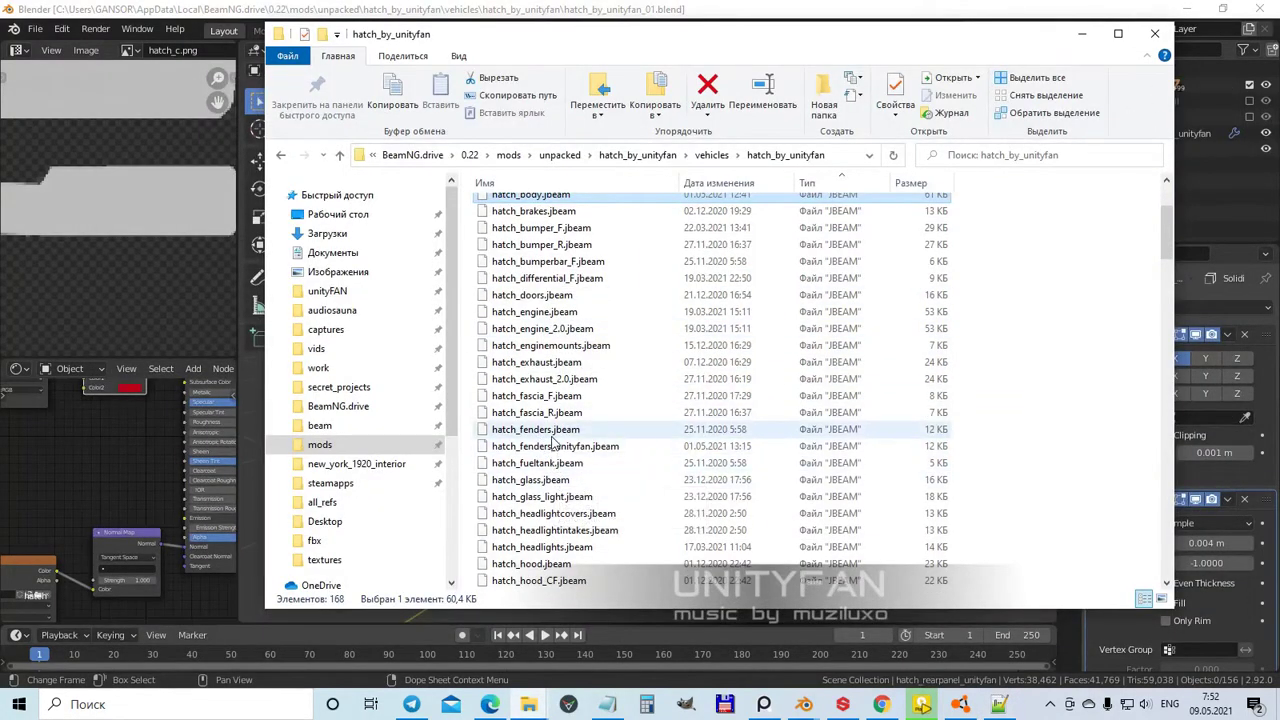
pyautogui.rightClick(550, 412)
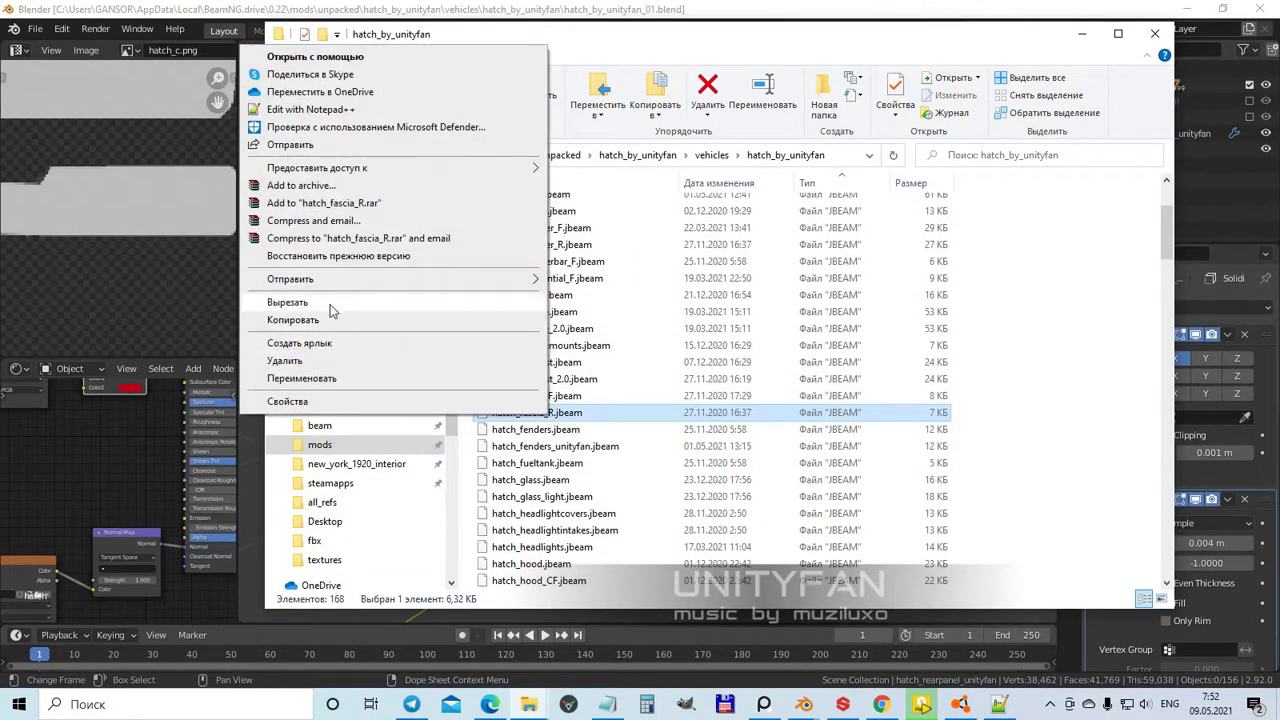
pyautogui.click(550, 412)
pyautogui.rightClick(550, 412)
pyautogui.click(310, 109)
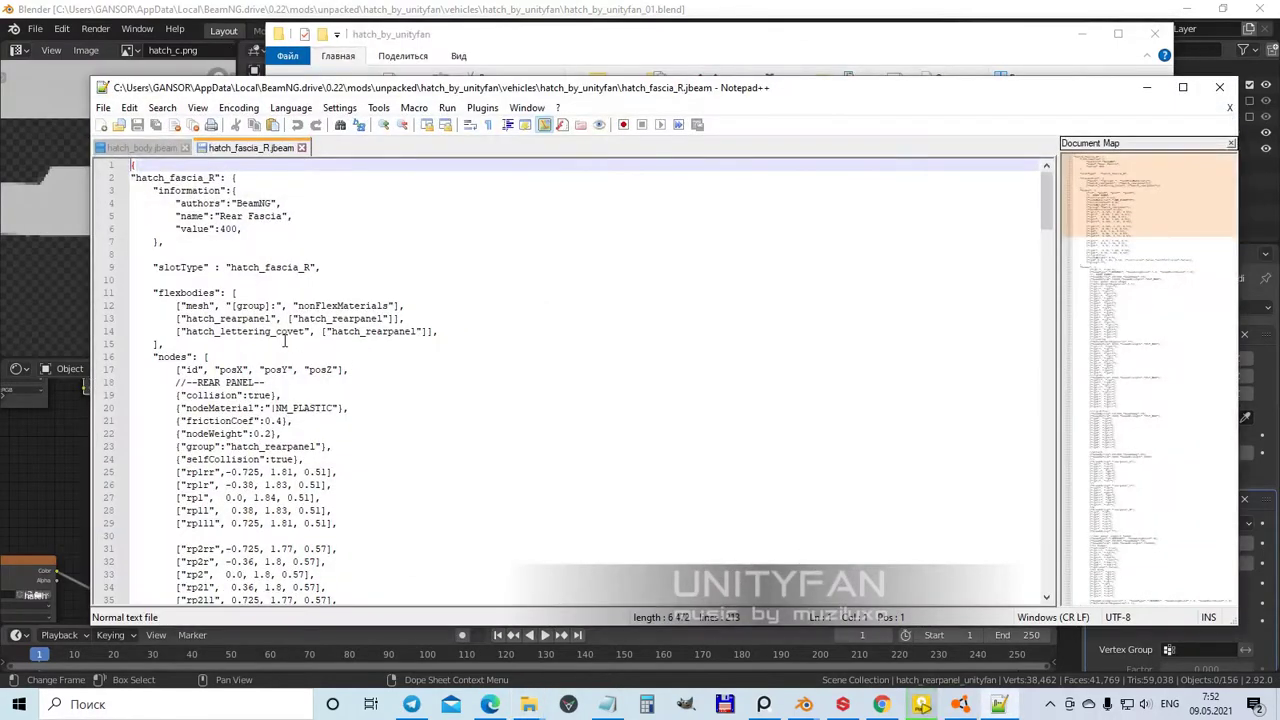
# - Add the flexbody line ["hatch_rearpanel_unityfan", ["hatch_rearpanel"]], below the original rear panel entry and save hatch_fascia_R.jbeam
pyautogui.click(309, 336)
pyautogui.press('Up')
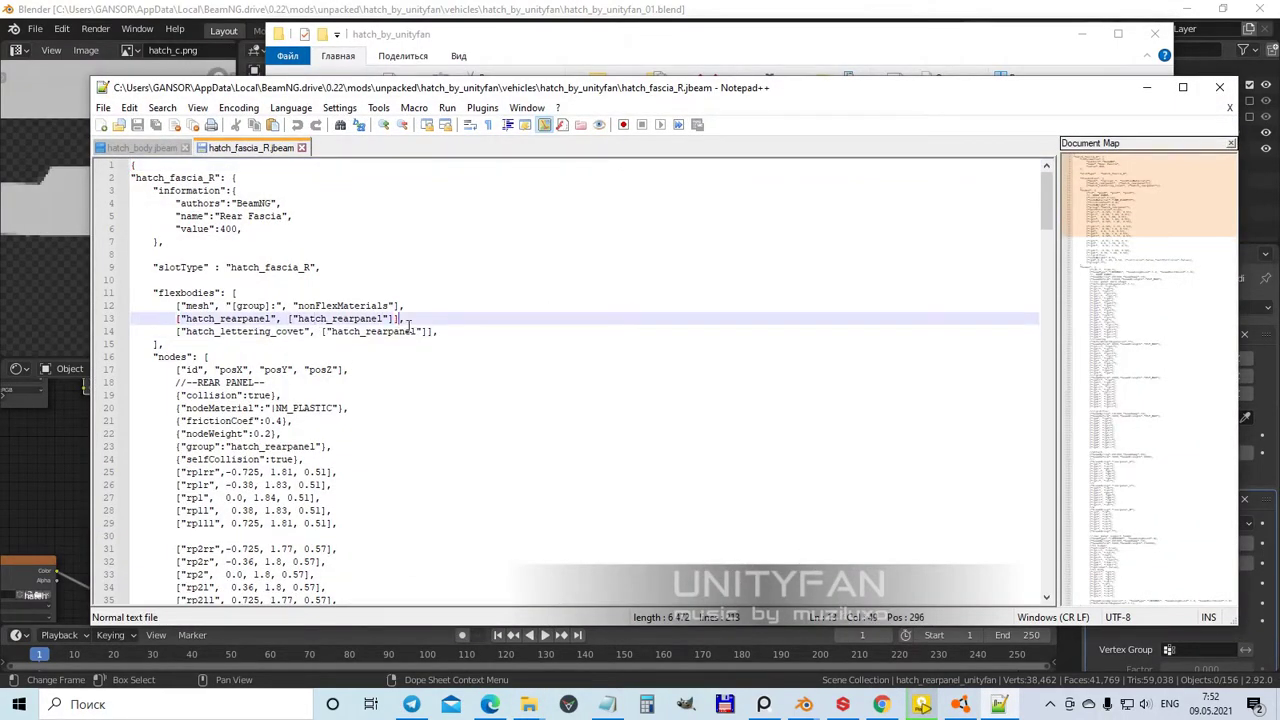
pyautogui.moveTo(408, 325); pyautogui.dragTo(124, 330)
pyautogui.press('End')
pyautogui.press('Return')
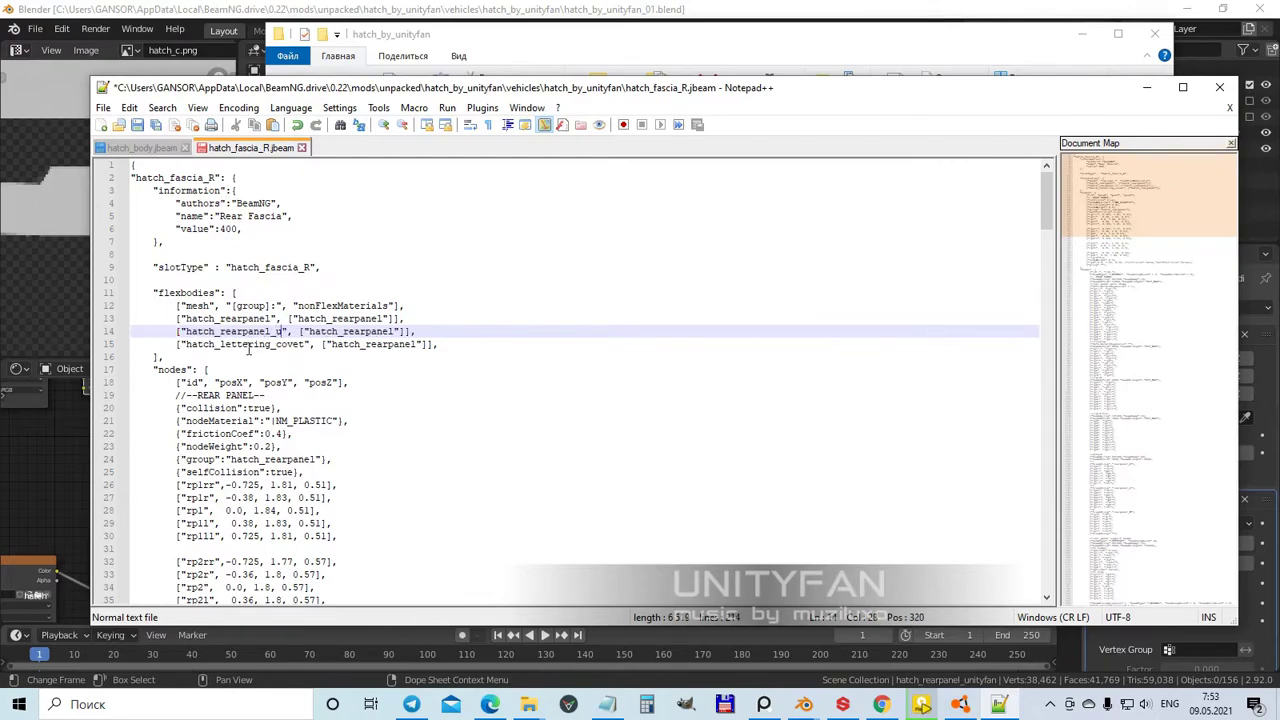
pyautogui.click(137, 124)
# - Switch to Blender and apply the Mirror and Solidify modifiers of hatch_rearpanel_unityfan
pyautogui.hotkey('alt', 'Tab')
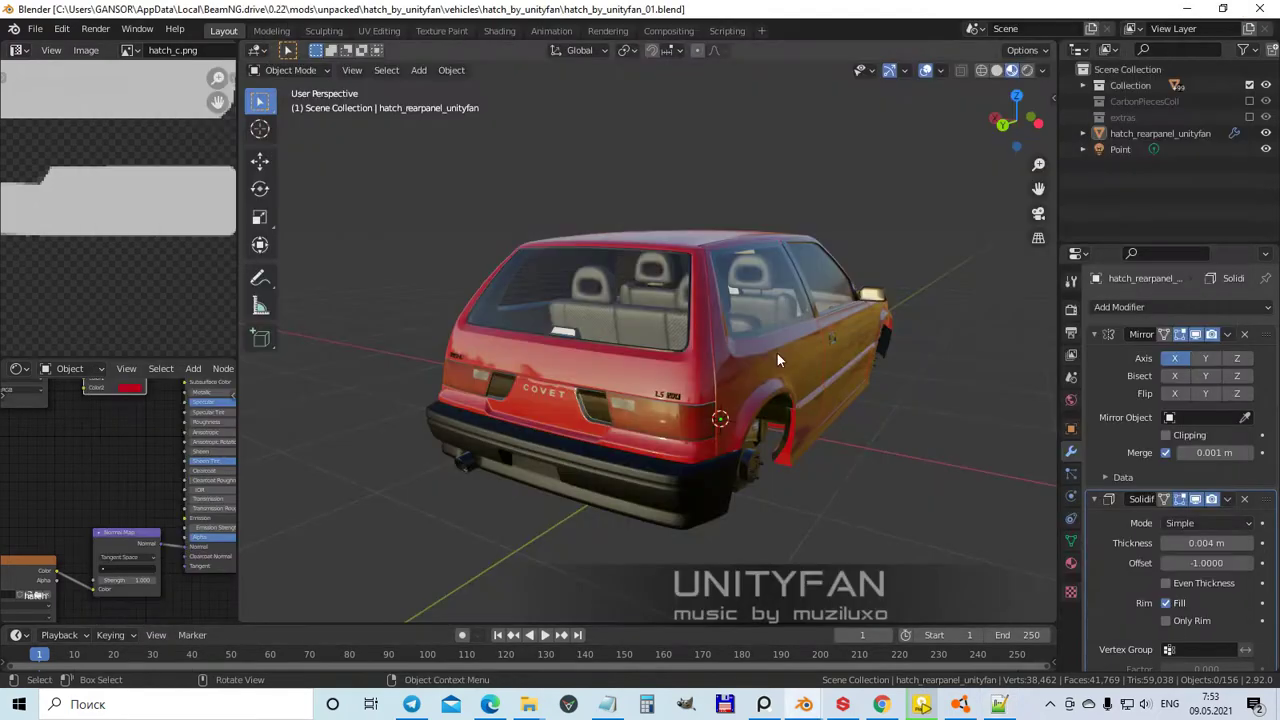
pyautogui.click(1244, 334)
pyautogui.click(1244, 334)
pyautogui.scroll(-2, 709, 439)
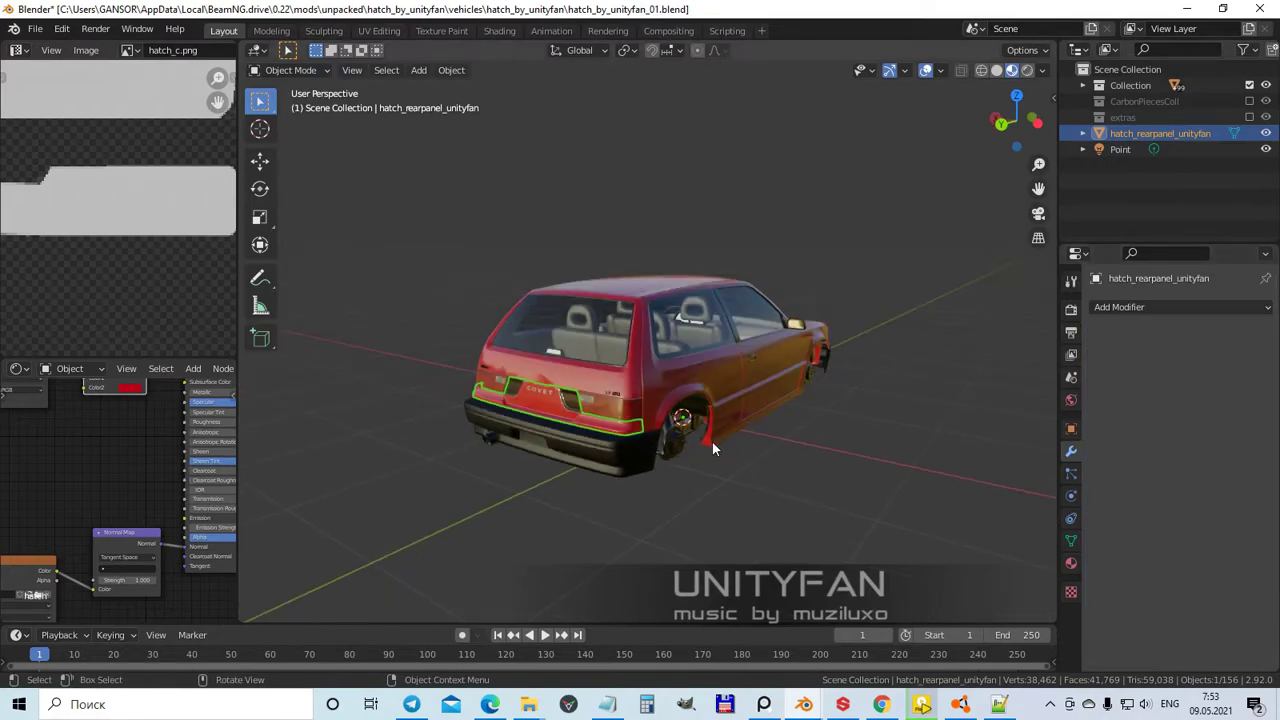
# - Include the CarbonPiecesColl and extras collections, select every object in the scene and export them all
pyautogui.moveTo(1249, 117); pyautogui.dragTo(1249, 101)
pyautogui.click(827, 525)
pyautogui.press('a')
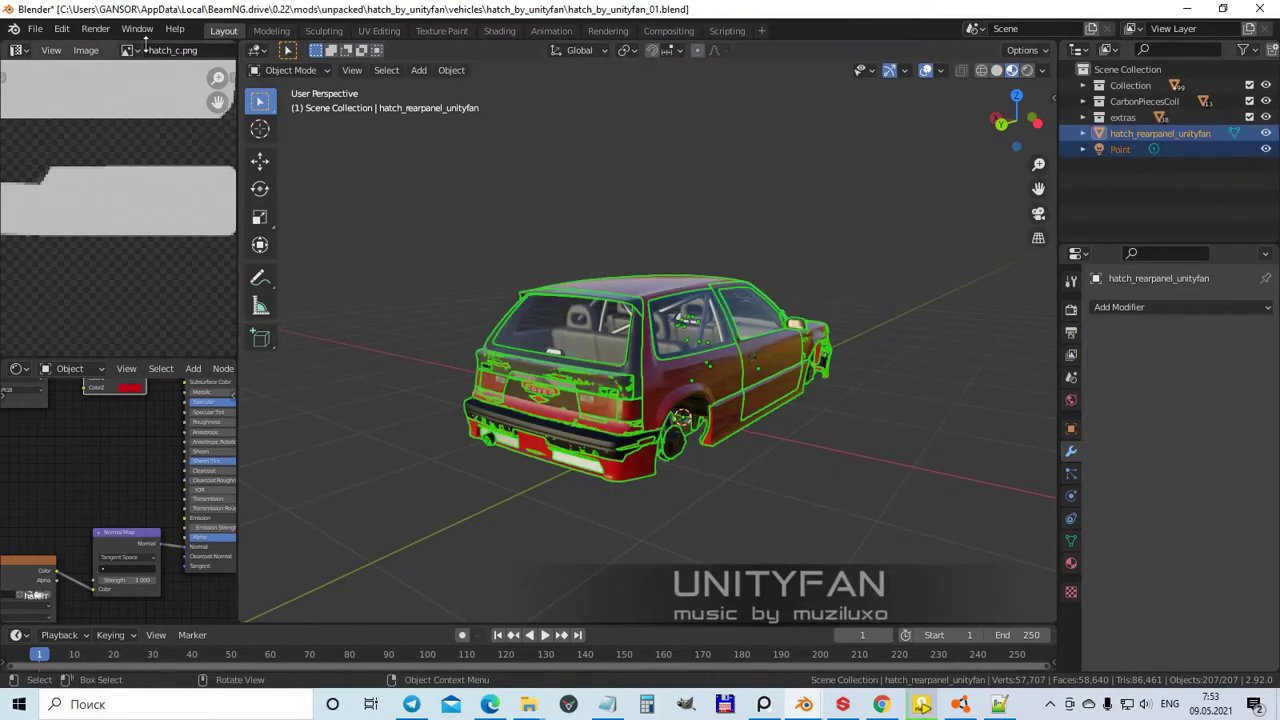
pyautogui.click(35, 28)
pyautogui.moveTo(100, 260)
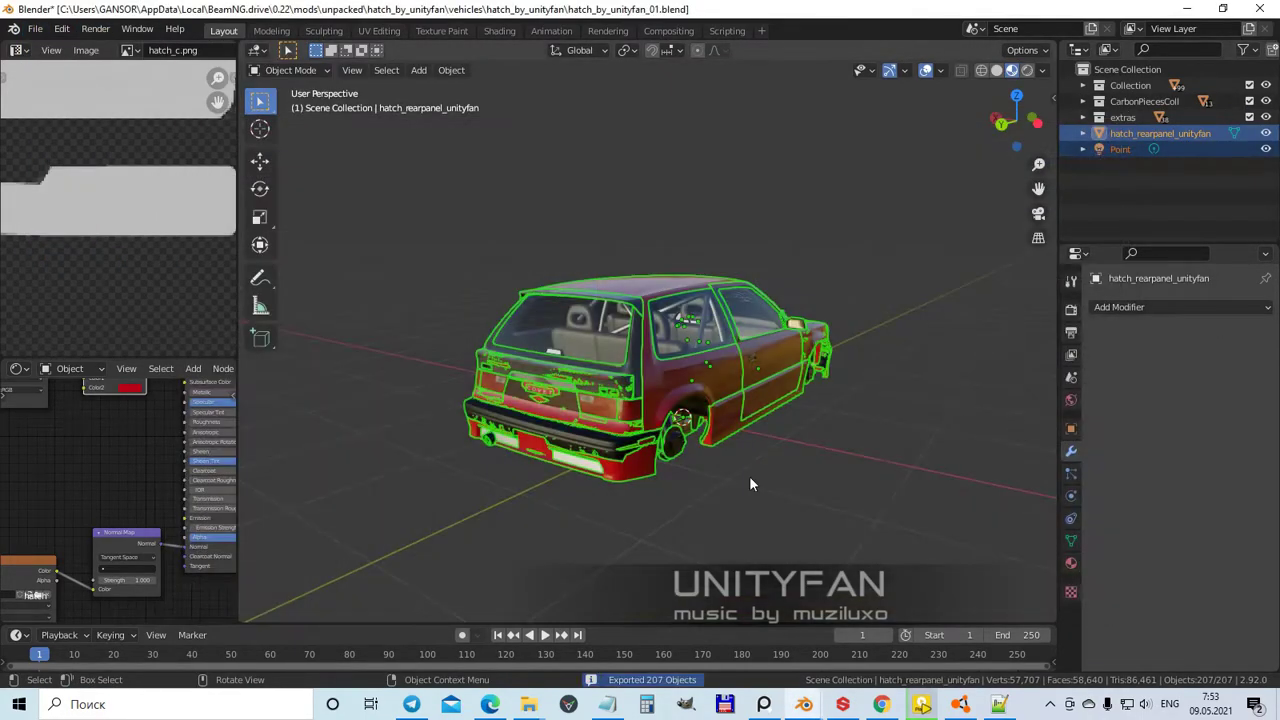
pyautogui.click(749, 476)
pyautogui.click(1170, 133)
pyautogui.moveTo(824, 463); pyautogui.dragTo(767, 421, button='middle')
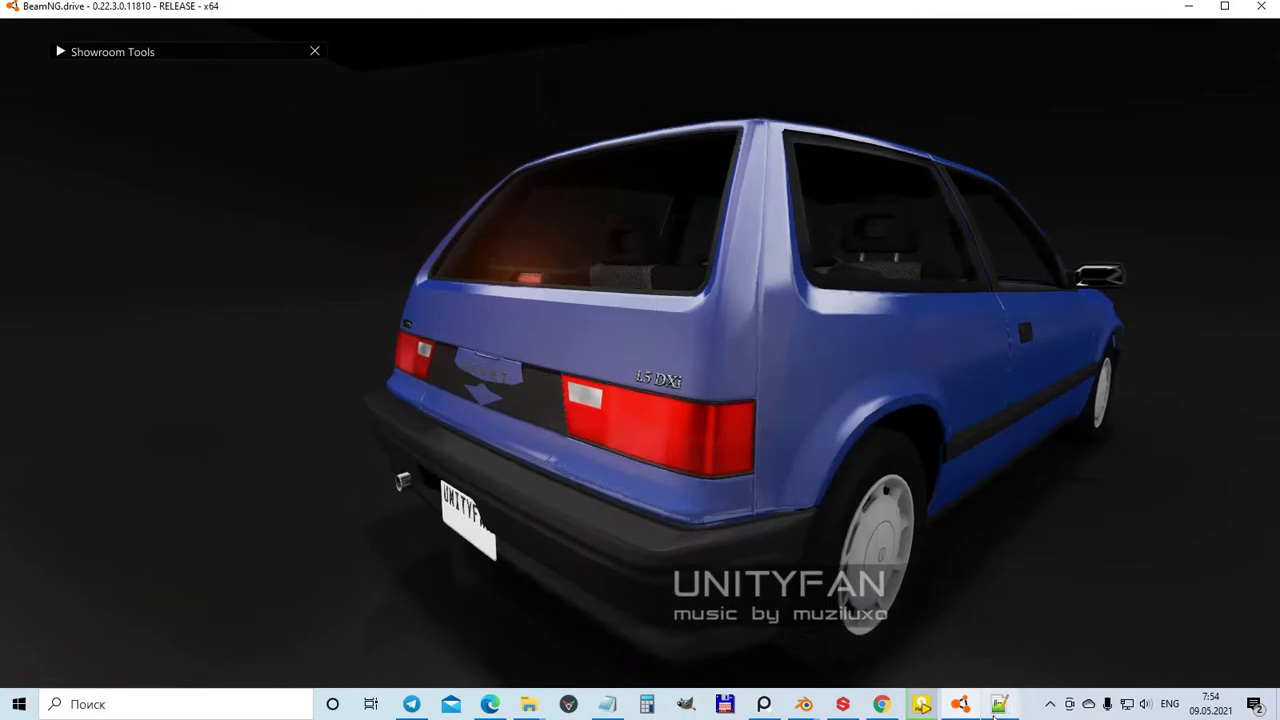
# - Switch to Notepad++, remove the hatch_rearpanel_unityfan flexbody line from hatch_fascia_R.jbeam and save the file
pyautogui.click(996, 712)
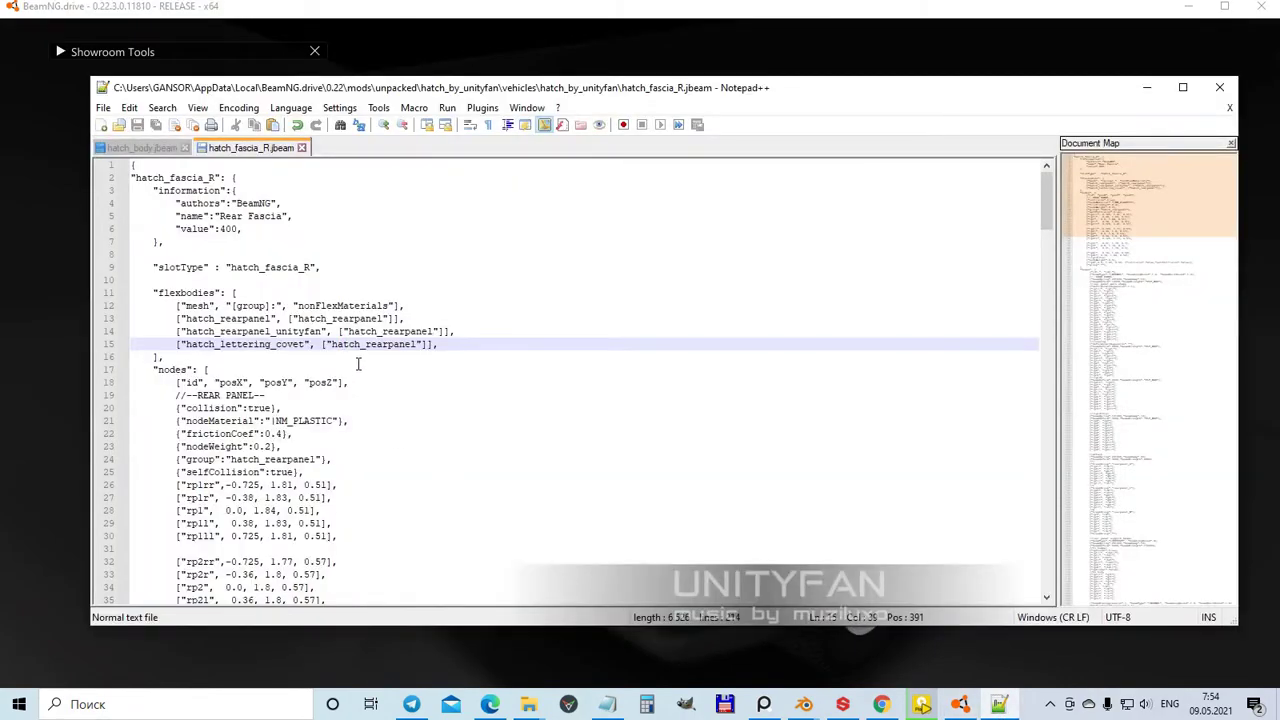
pyautogui.click(128, 333)
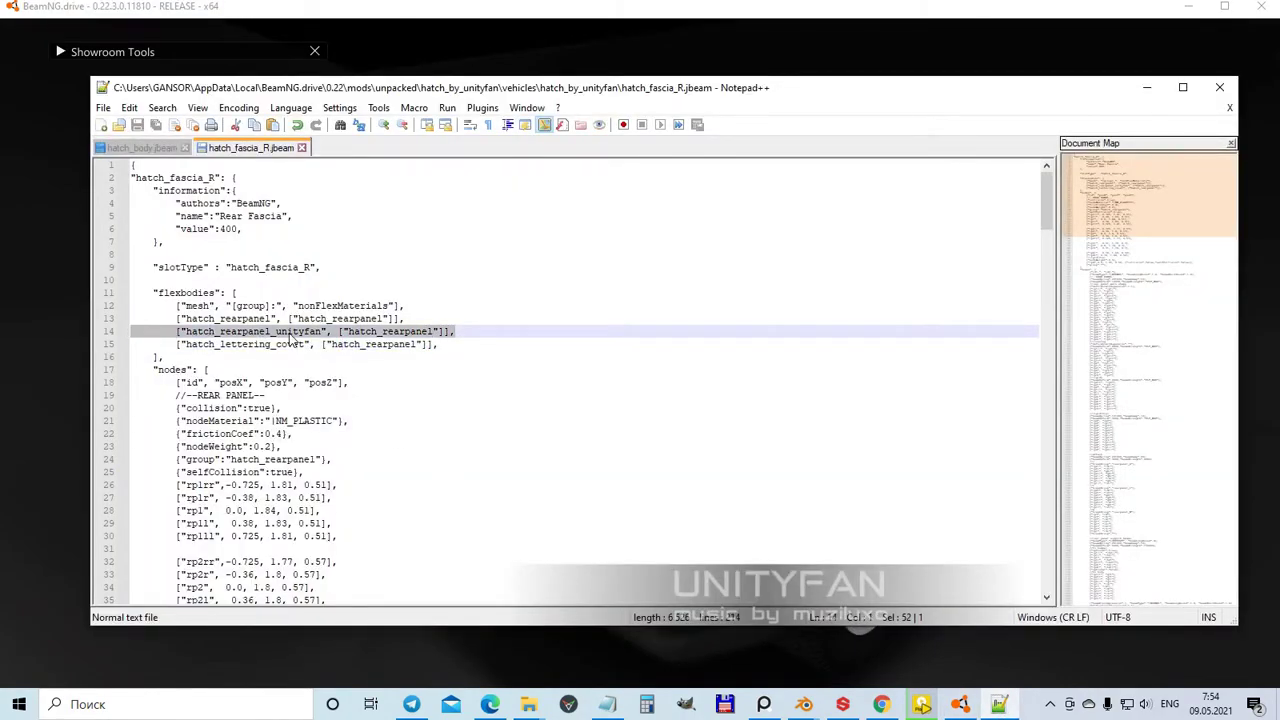
pyautogui.press('Delete')
pyautogui.press('BackSpace')
pyautogui.press('Up')
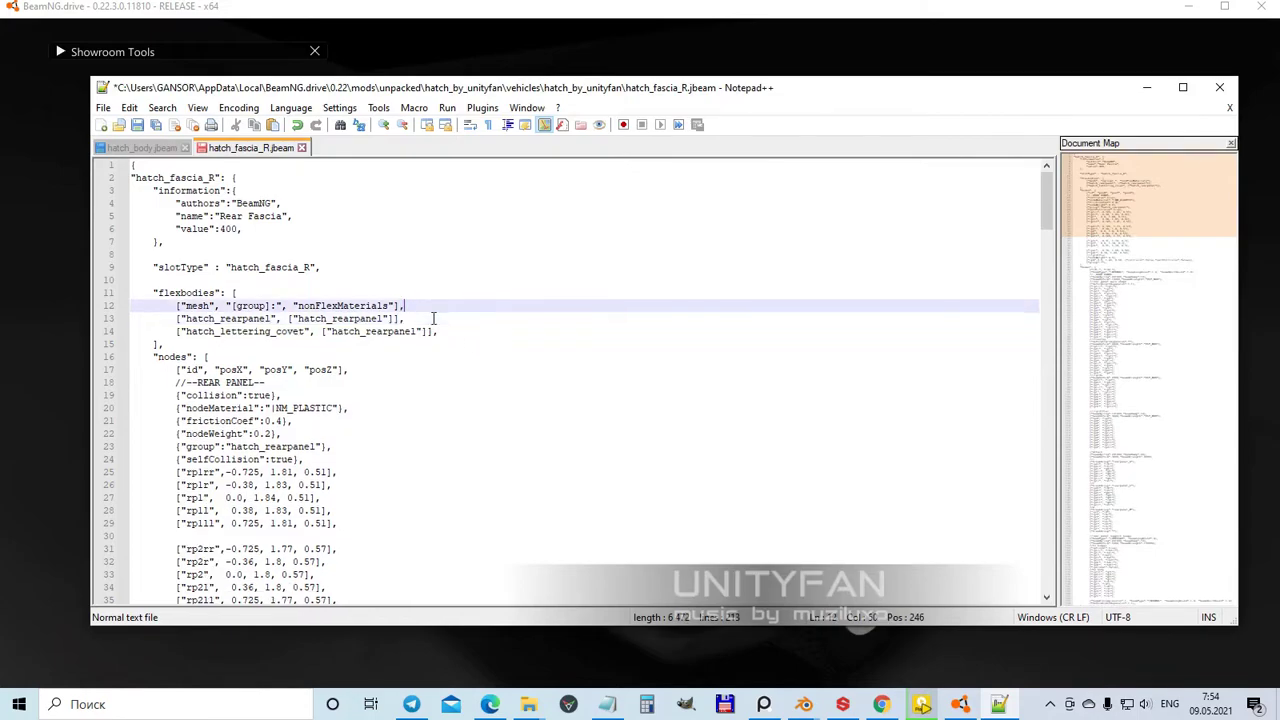
pyautogui.click(427, 331)
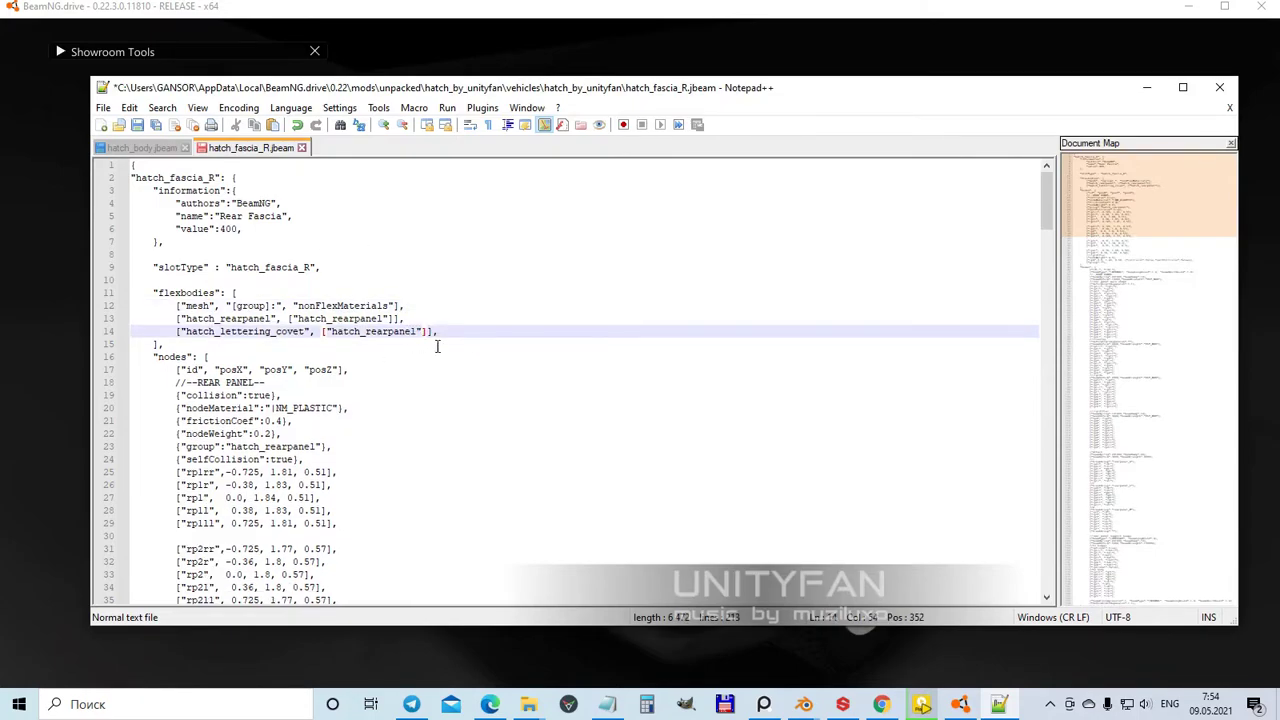
pyautogui.click(137, 125)
pyautogui.click(340, 305)
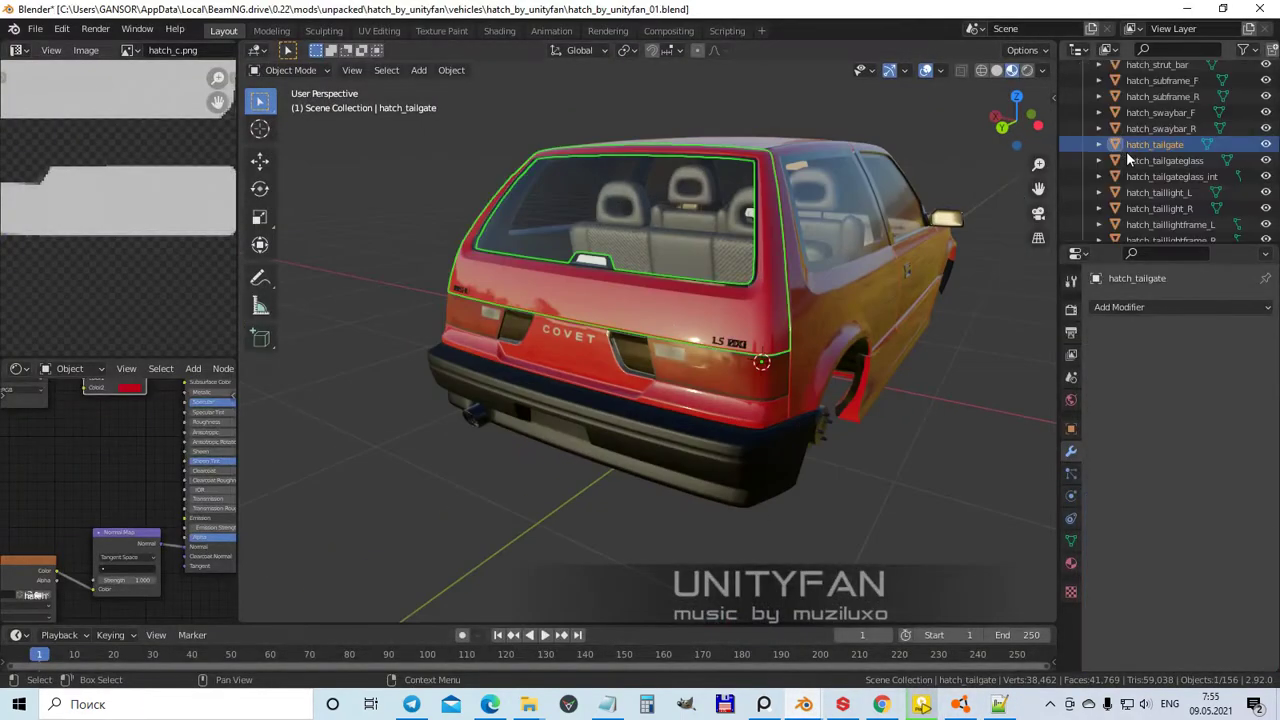
# - In Blender, select the custom rear panel hatch_rearpanel_unityfan and move it into Collection
pyautogui.moveTo(759, 290); pyautogui.dragTo(629, 381, button='middle')
pyautogui.click(629, 381)
pyautogui.scroll(-5, 1193, 172)
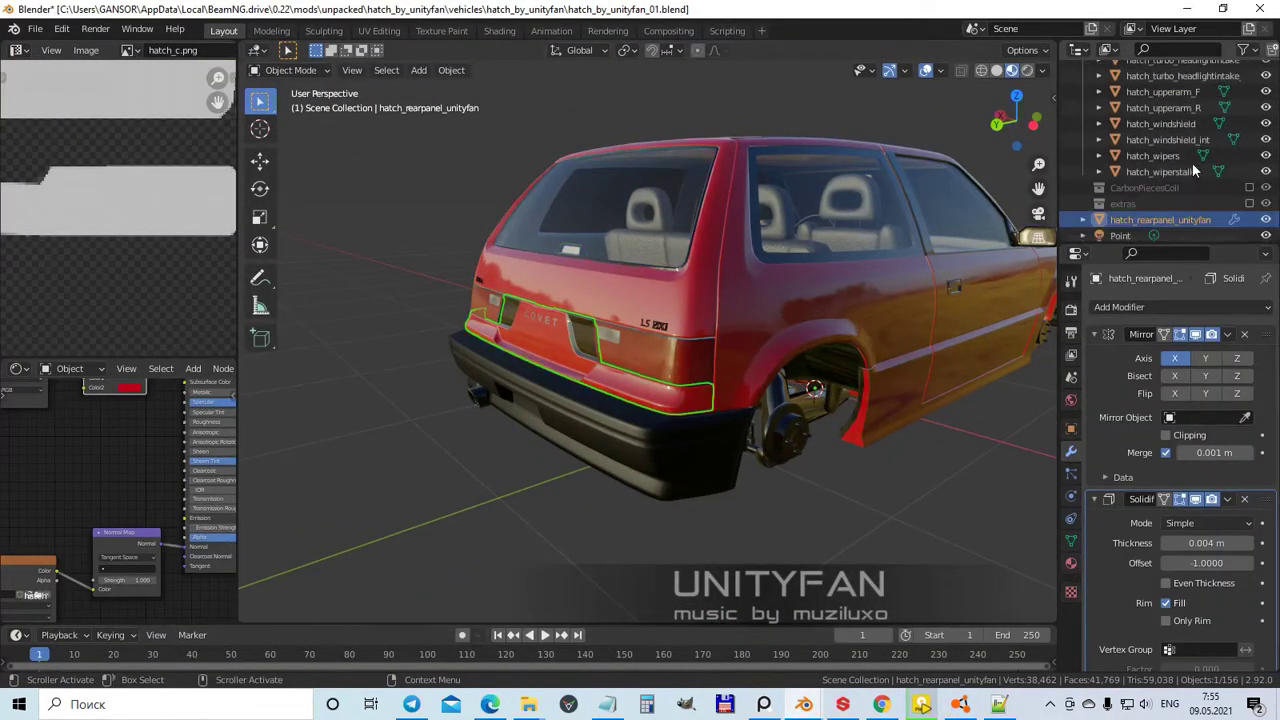
pyautogui.press('m')
pyautogui.click(640, 245)
pyautogui.scroll(5, 1221, 152)
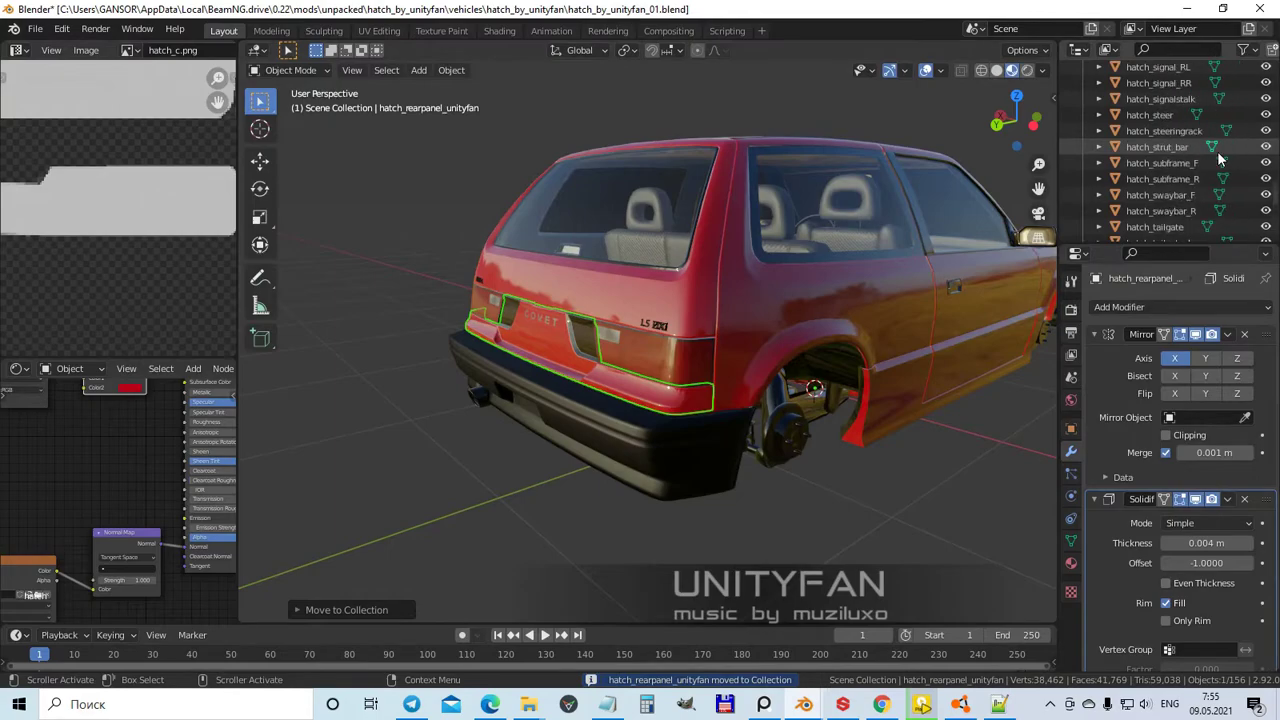
# - Enlarge the object list and locate hatch_fender_R_unityfan on the car's front
pyautogui.scroll(5, 1218, 158)
pyautogui.moveTo(1168, 246); pyautogui.dragTo(1168, 600)
pyautogui.moveTo(1058, 400); pyautogui.dragTo(970, 407)
pyautogui.scroll(8, 1062, 410)
pyautogui.click(1085, 240)
pyautogui.press('KP_Decimal')
pyautogui.moveTo(680, 335); pyautogui.dragTo(1200, 240, button='middle')
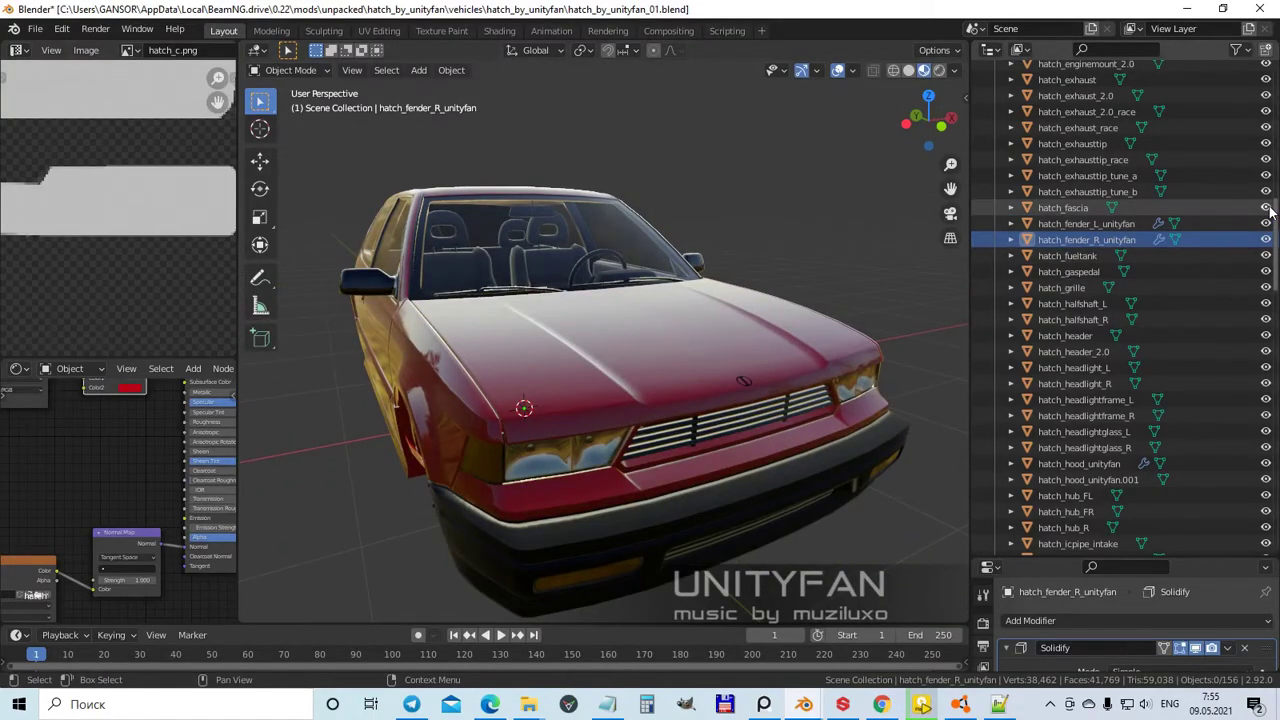
# - Select hatch_tailgate on the car's rear and locate it in the object list
pyautogui.moveTo(640, 380)
pyautogui.mouseDown(button='middle')
pyautogui.moveTo(571, 385)
pyautogui.moveTo(566, 360)
pyautogui.mouseUp(button='middle')
pyautogui.click(566, 360)
pyautogui.press('KP_Decimal')
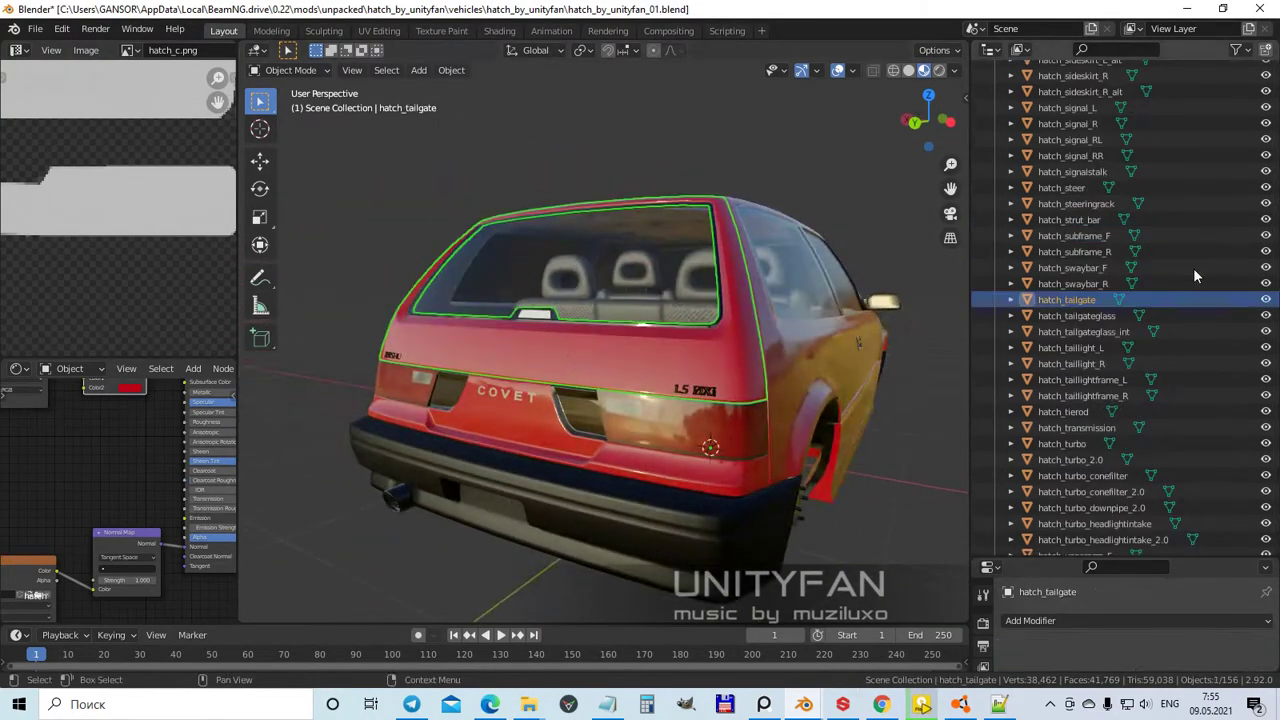
pyautogui.scroll(15, 1190, 290)
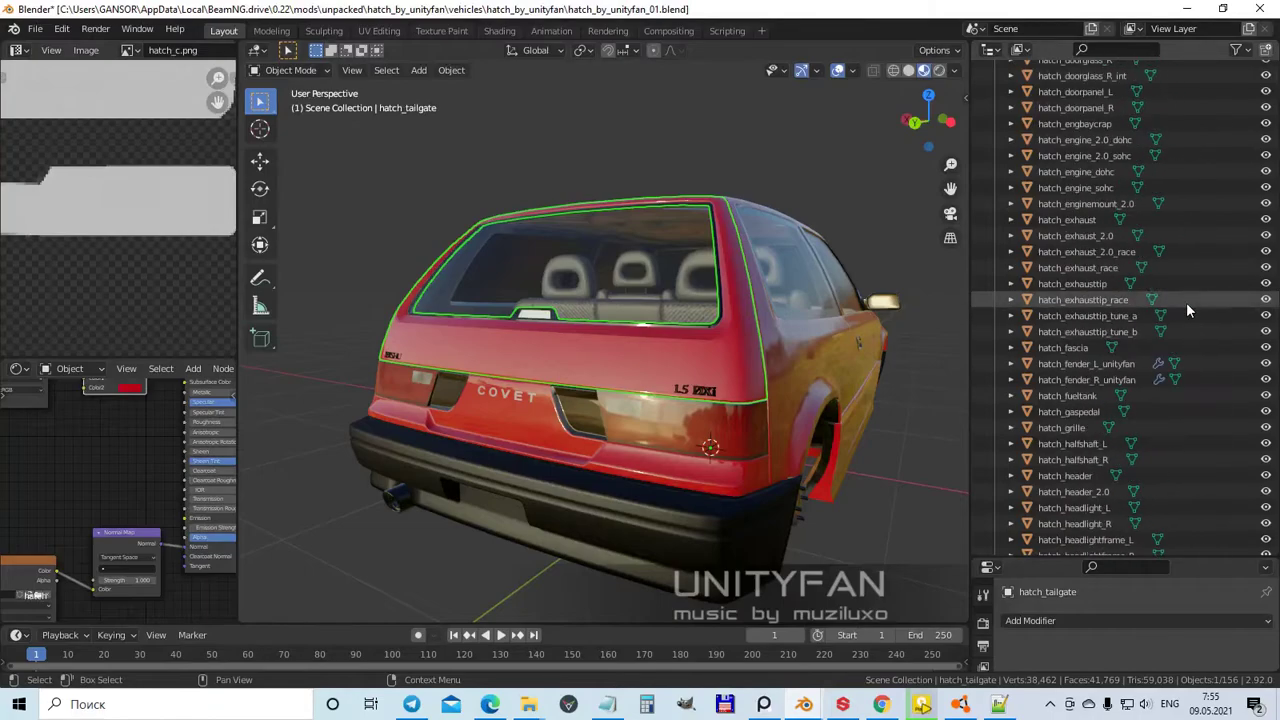
# - Examine the parts in the extras collection with Collection hidden, exclude extras again and bring back the full car
pyautogui.press('h')
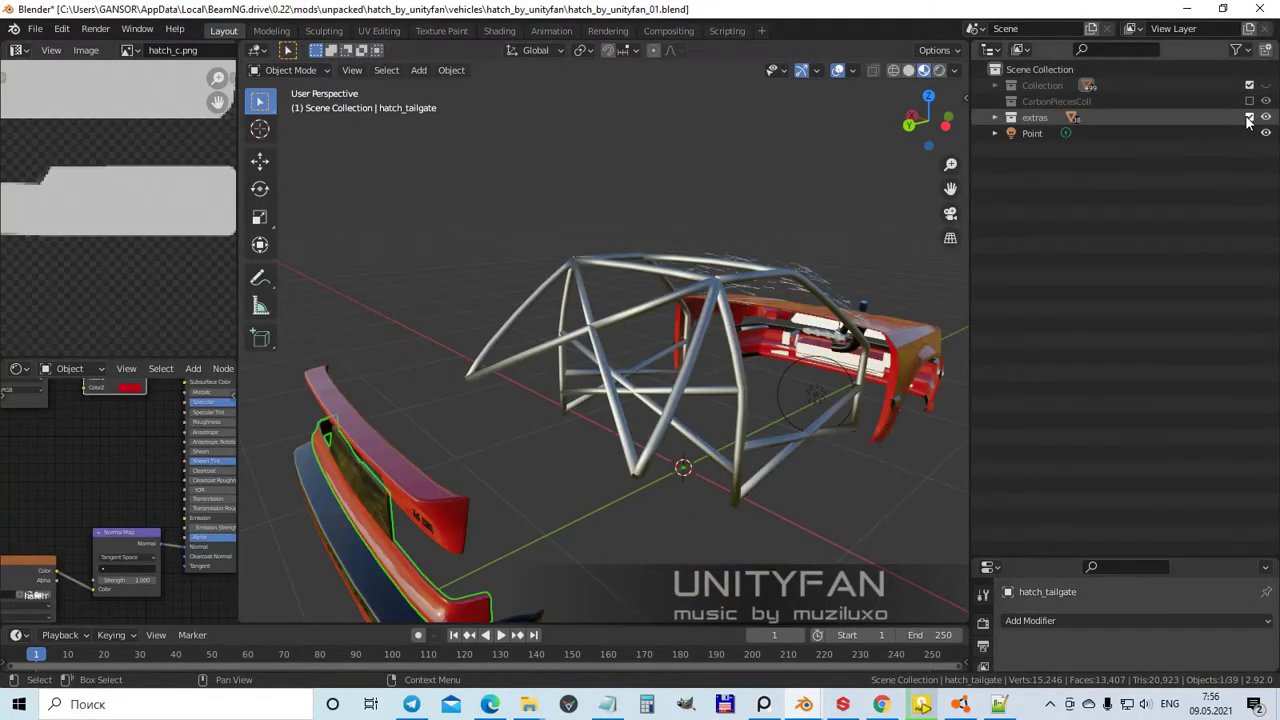
pyautogui.click(543, 451)
pyautogui.moveTo(666, 463); pyautogui.dragTo(700, 440, button='middle')
pyautogui.press('KP_Decimal')
pyautogui.moveTo(900, 380); pyautogui.dragTo(781, 421, button='middle')
pyautogui.click(1265, 117)
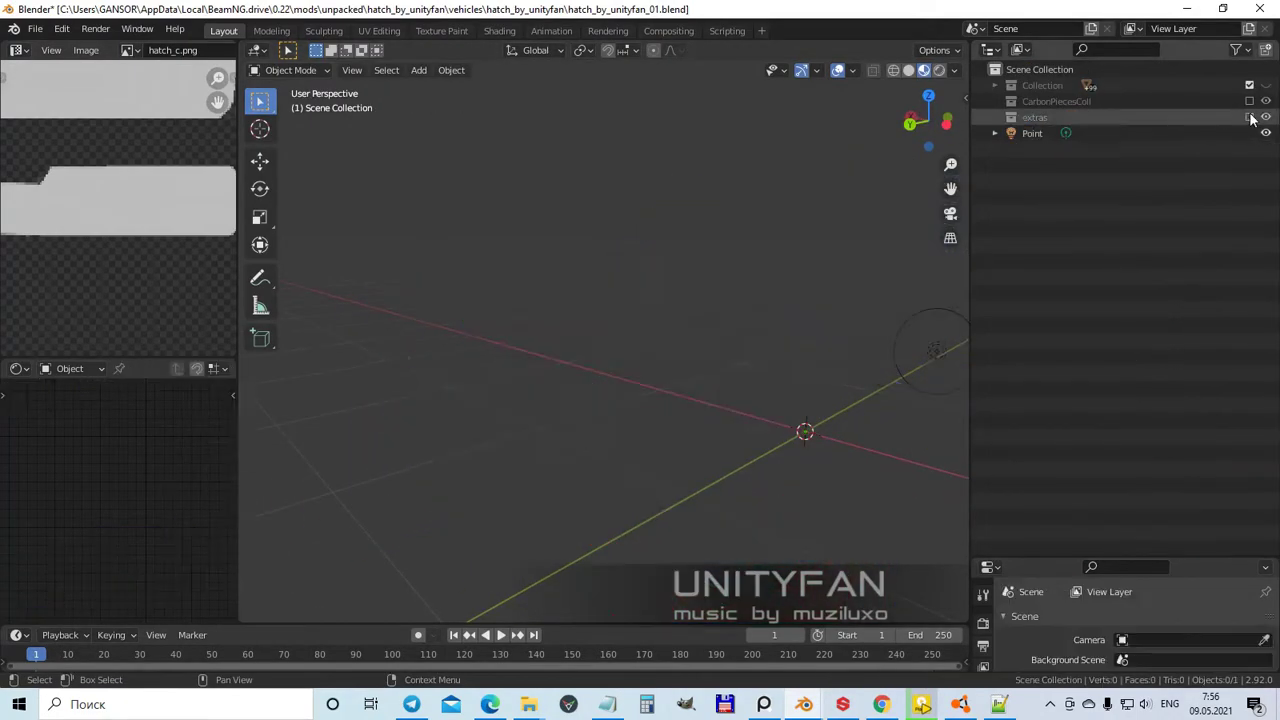
pyautogui.click(1265, 85)
pyautogui.click(586, 413)
pyautogui.scroll(-2, 736, 411)
pyautogui.moveTo(736, 411); pyautogui.dragTo(765, 540, button='middle')
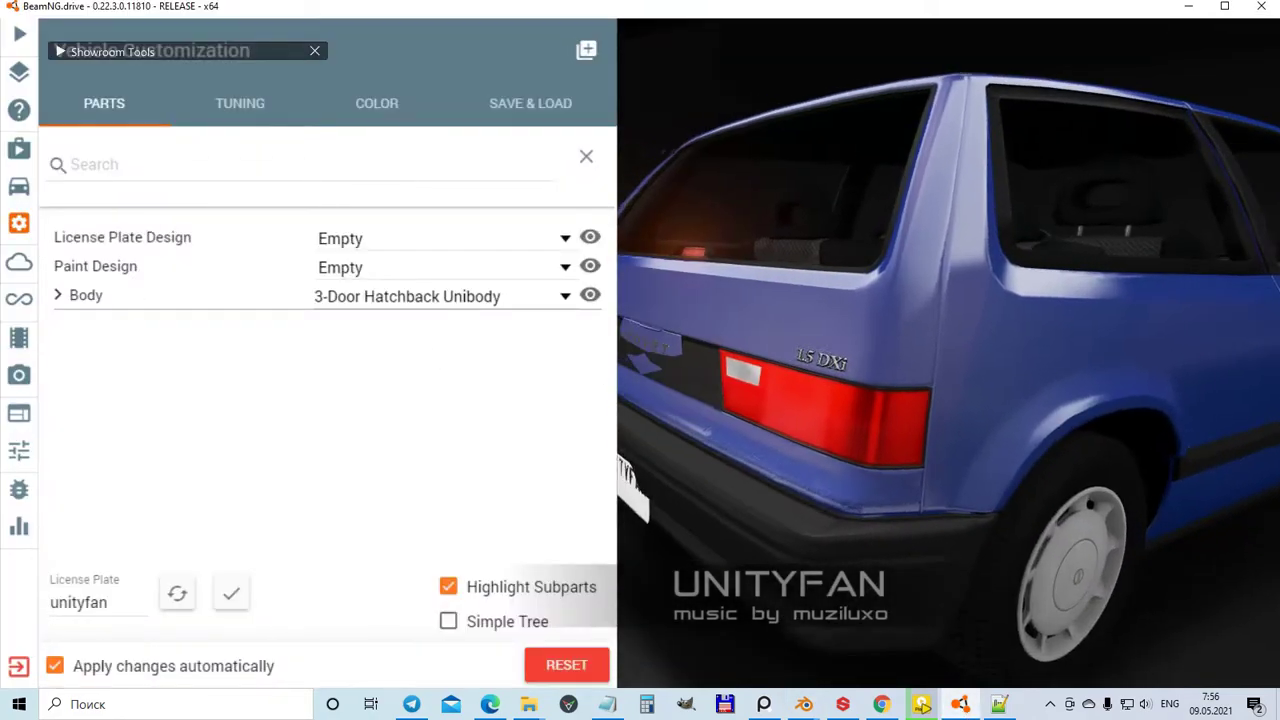
# - Switch to BeamNG.drive, expand the Body and Tailgate parts and find the Rear Fascia slot
pyautogui.click(86, 295)
pyautogui.scroll(-10, 297, 484)
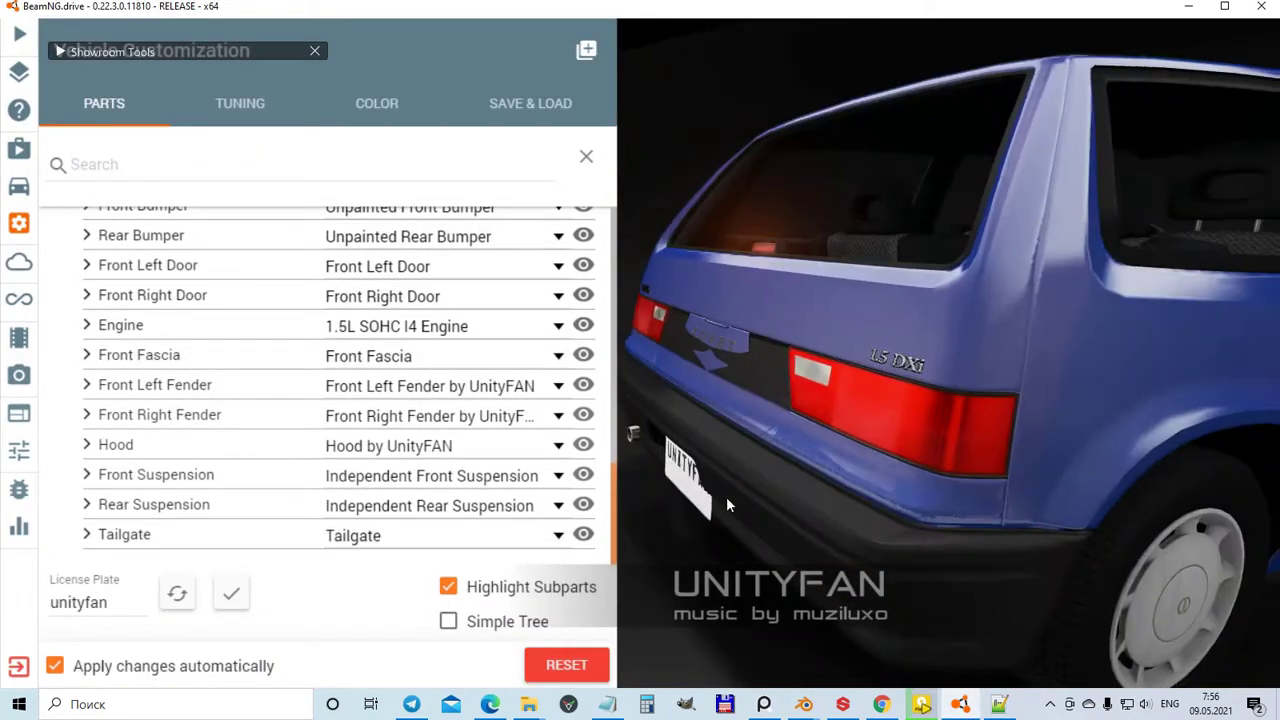
pyautogui.click(170, 534)
pyautogui.scroll(-1, 177, 470)
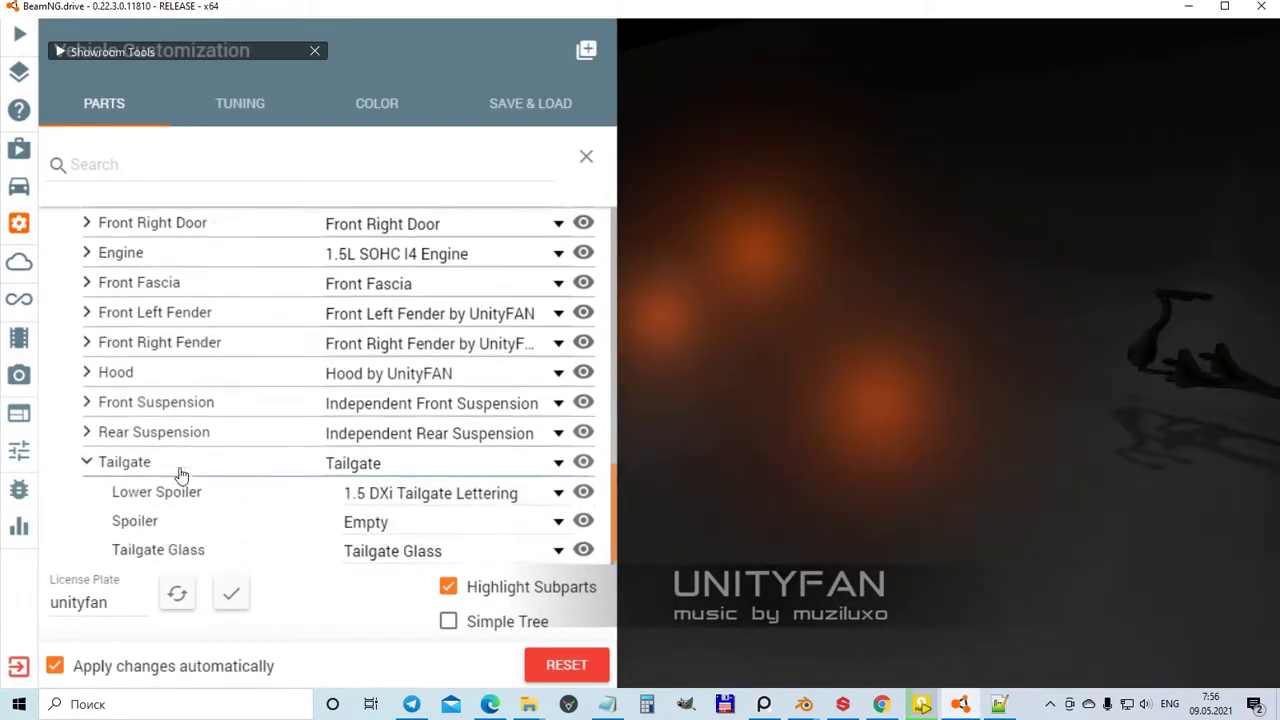
pyautogui.scroll(2, 194, 408)
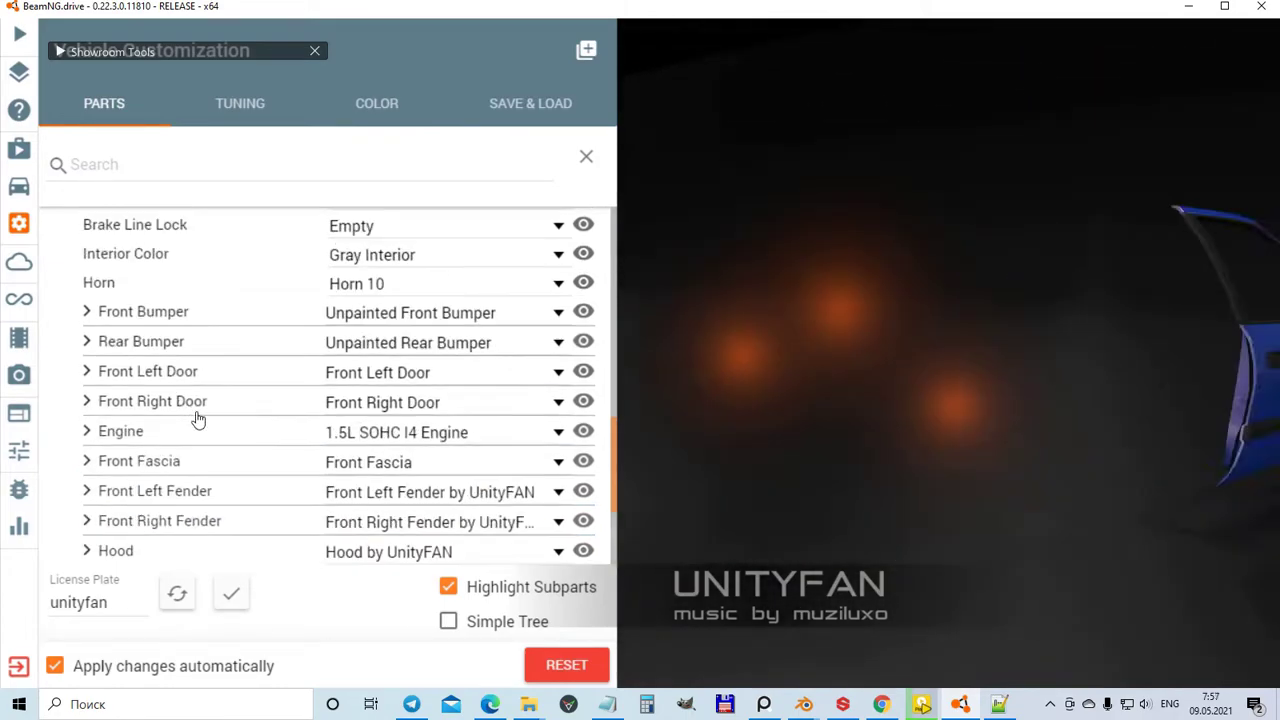
pyautogui.scroll(8, 180, 430)
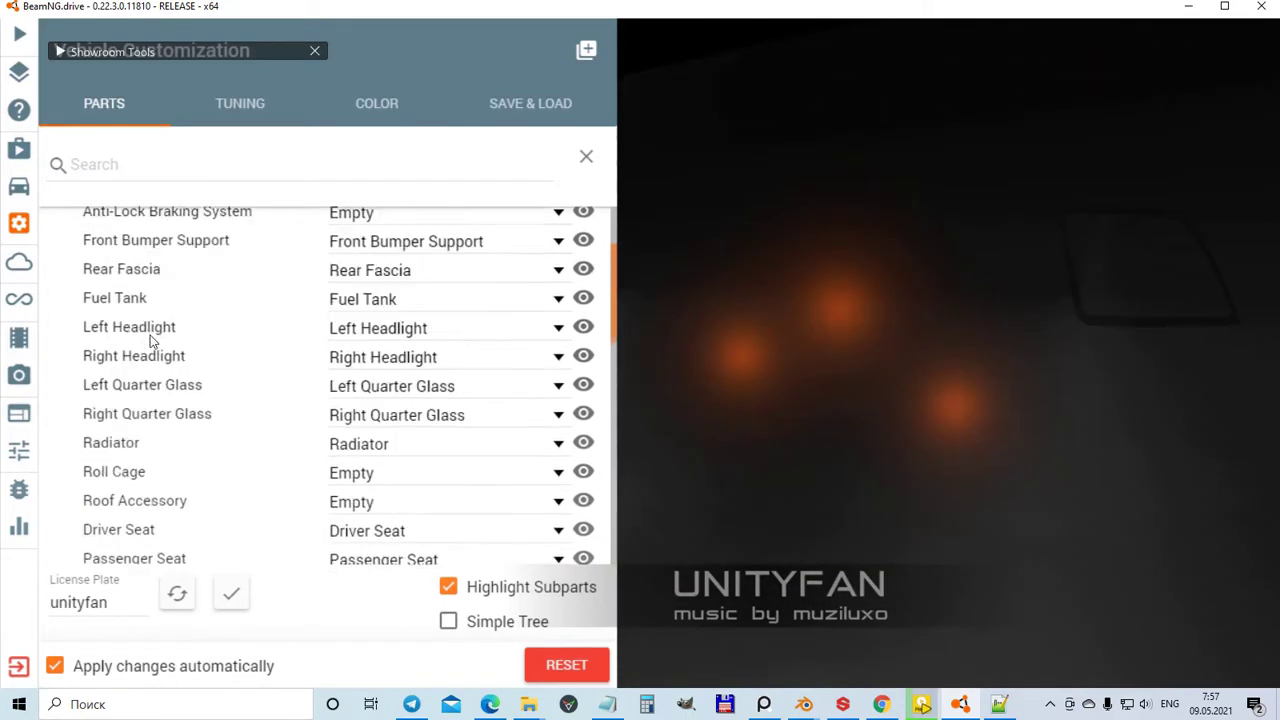
# - Test the Rear Fascia slot by setting it to Empty and back to Rear Fascia
pyautogui.click(522, 297)
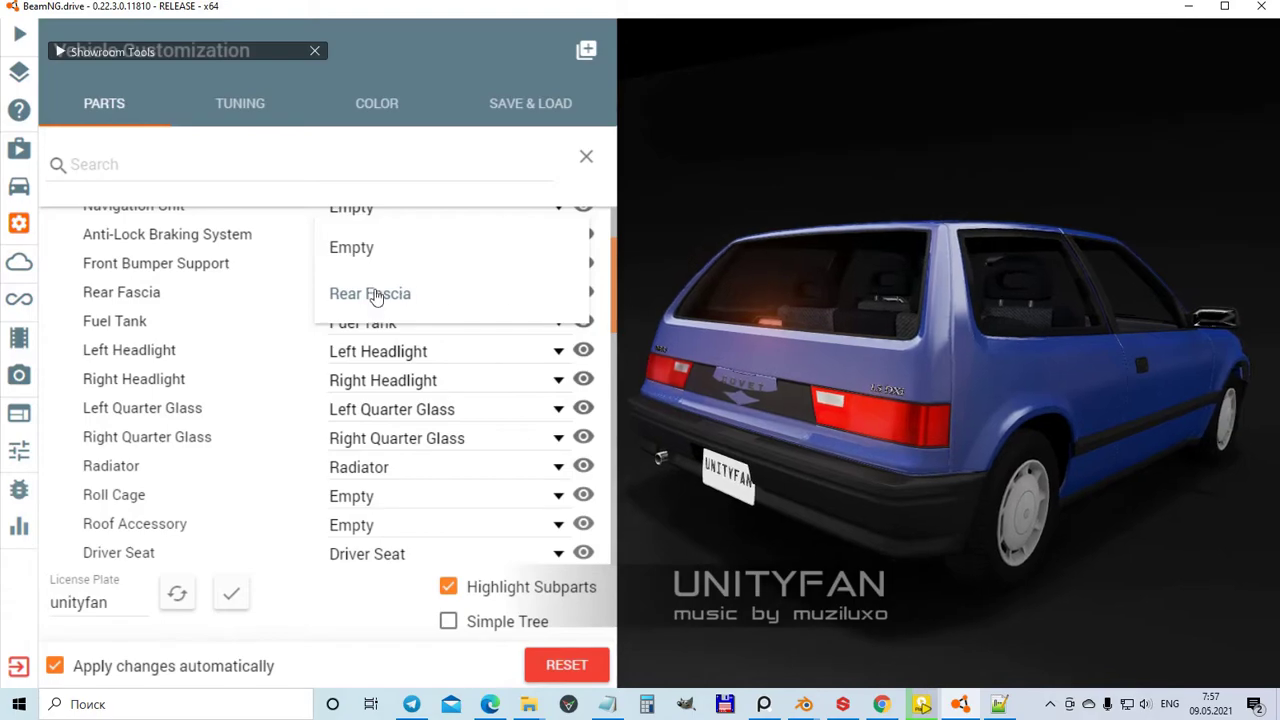
pyautogui.click(351, 247)
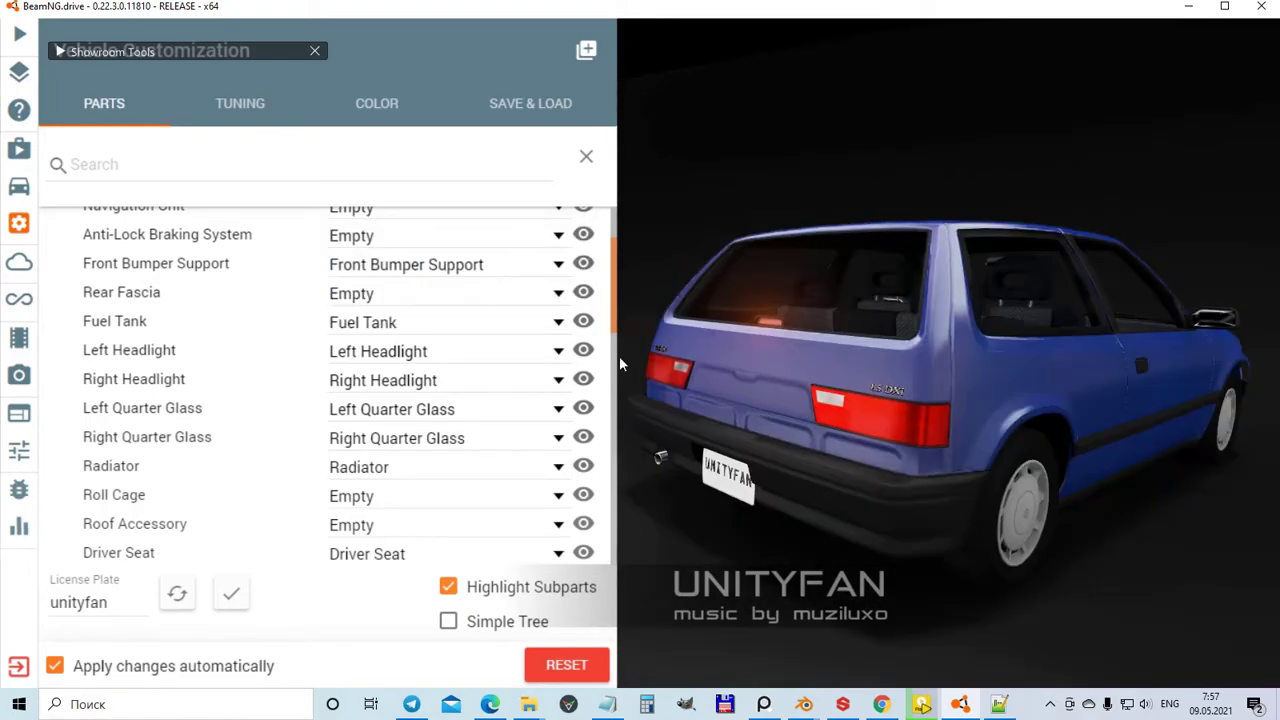
pyautogui.click(485, 296)
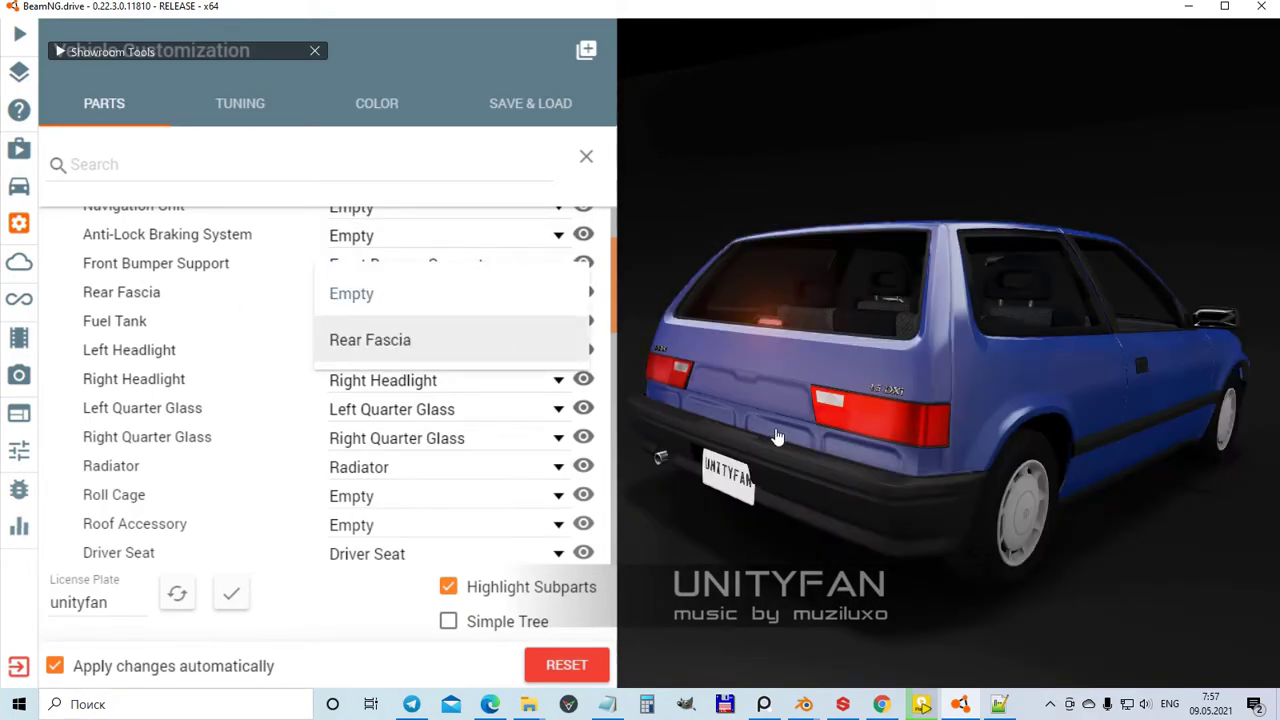
pyautogui.press('Return')
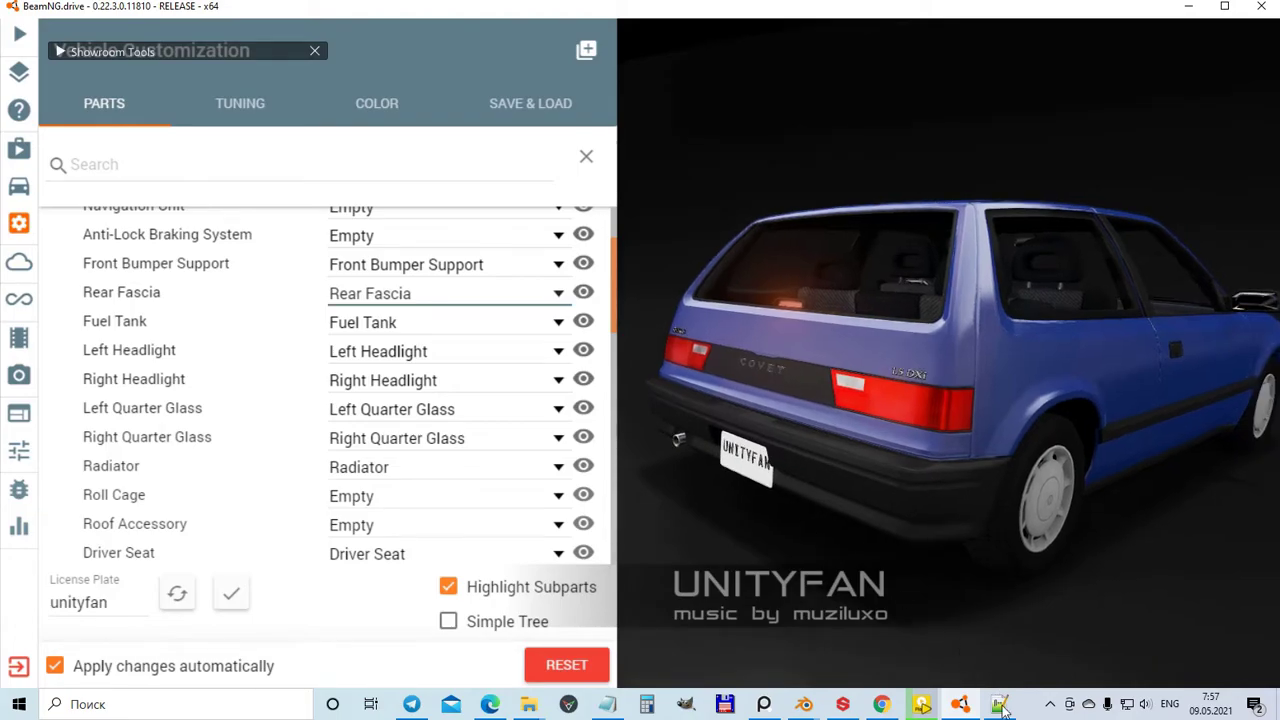
# - Switch to Notepad++ and locate the hatch_fascia_R slot line in hatch_body.jbeam
pyautogui.hotkey('alt', 'Tab')
pyautogui.moveTo(707, 33); pyautogui.dragTo(926, 254)
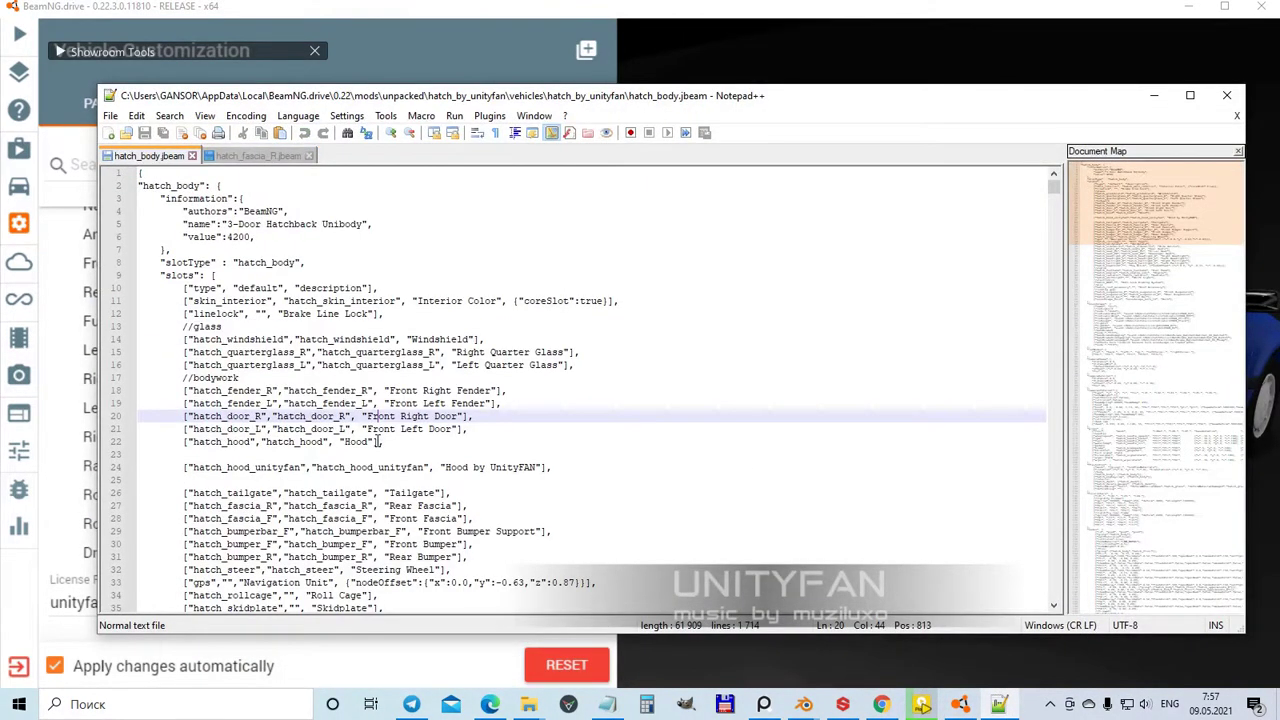
pyautogui.scroll(-10, 378, 441)
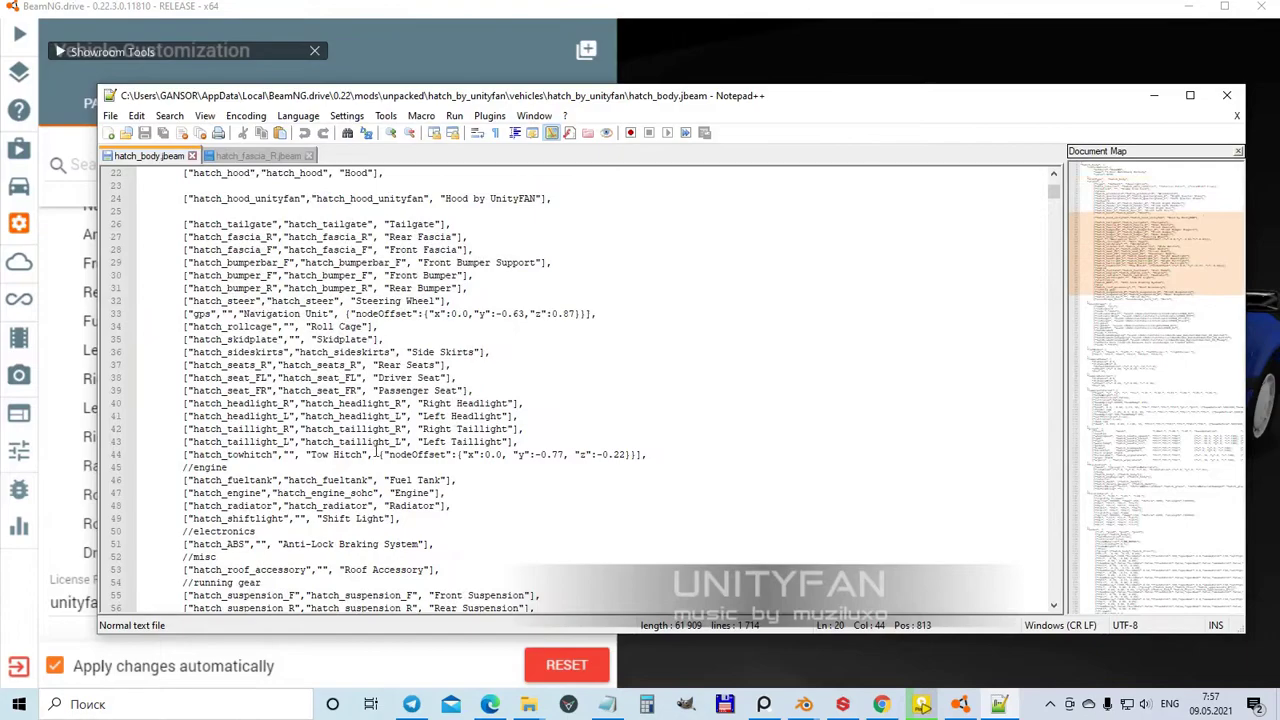
pyautogui.scroll(7, 250, 478)
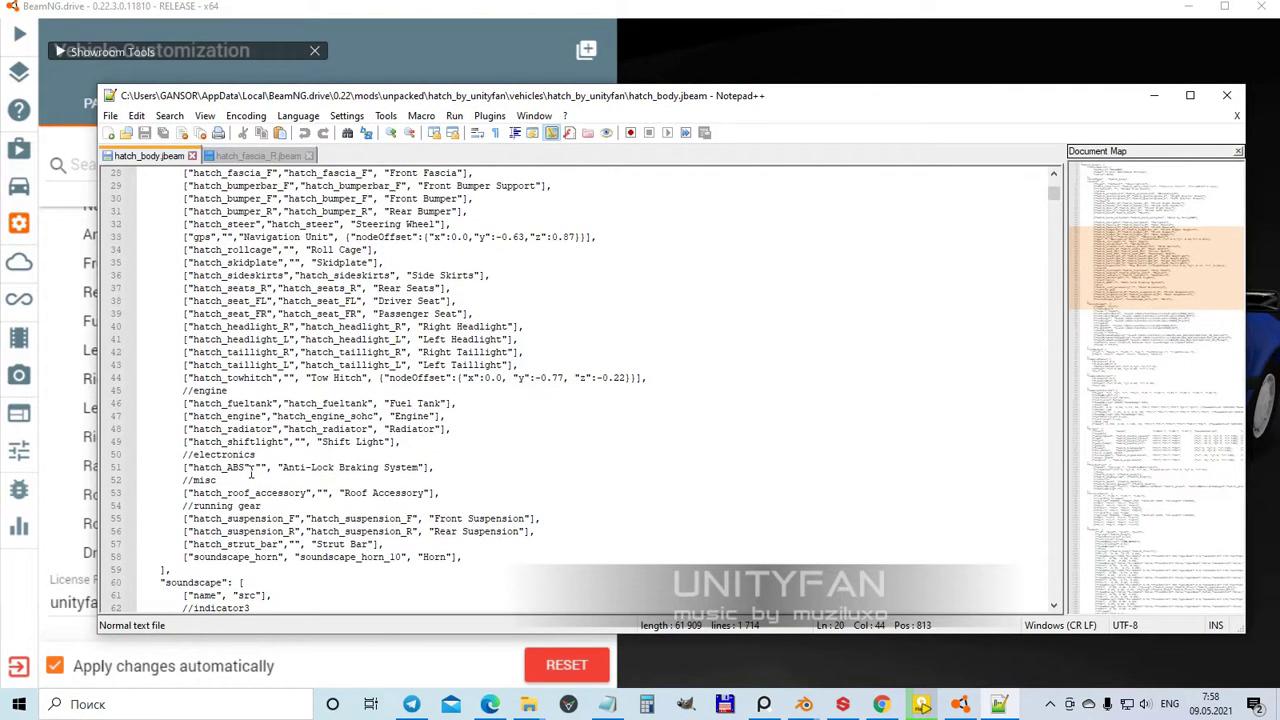
pyautogui.click(480, 392)
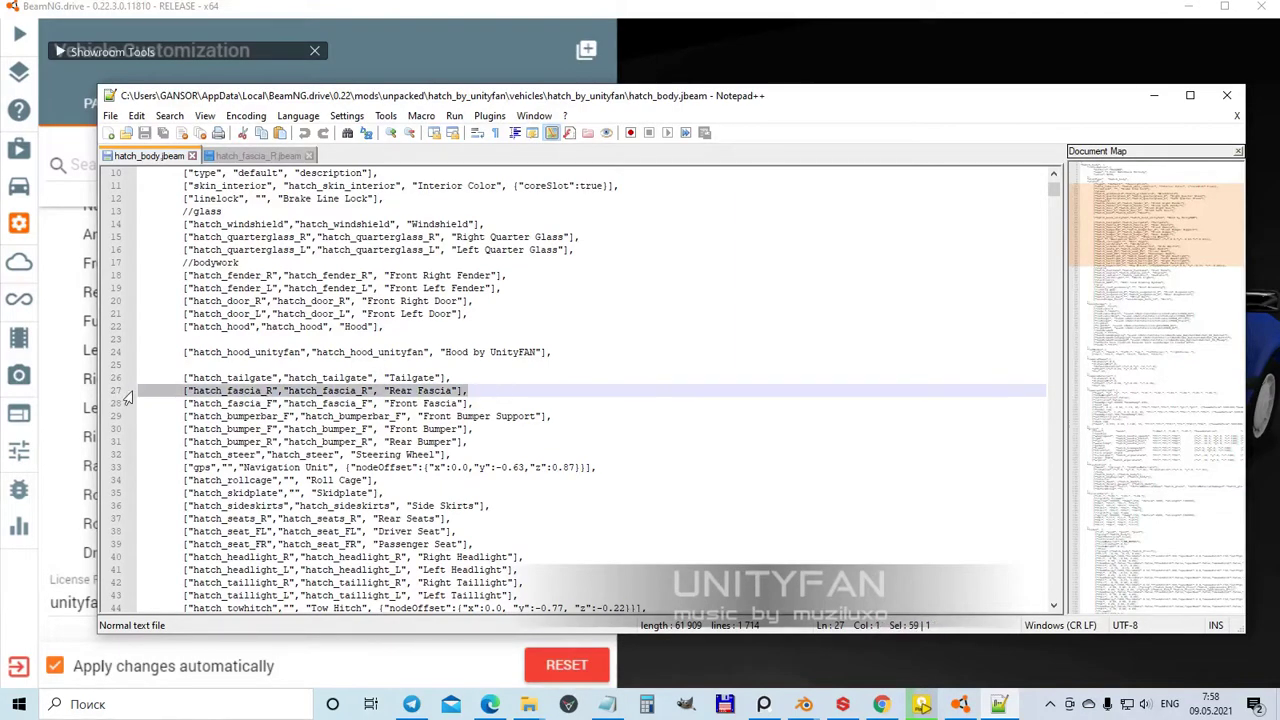
# - Insert blank lines below the hatch_fascia_R slot line to make room for another slot entry
pyautogui.press('Return')
pyautogui.press('Up')
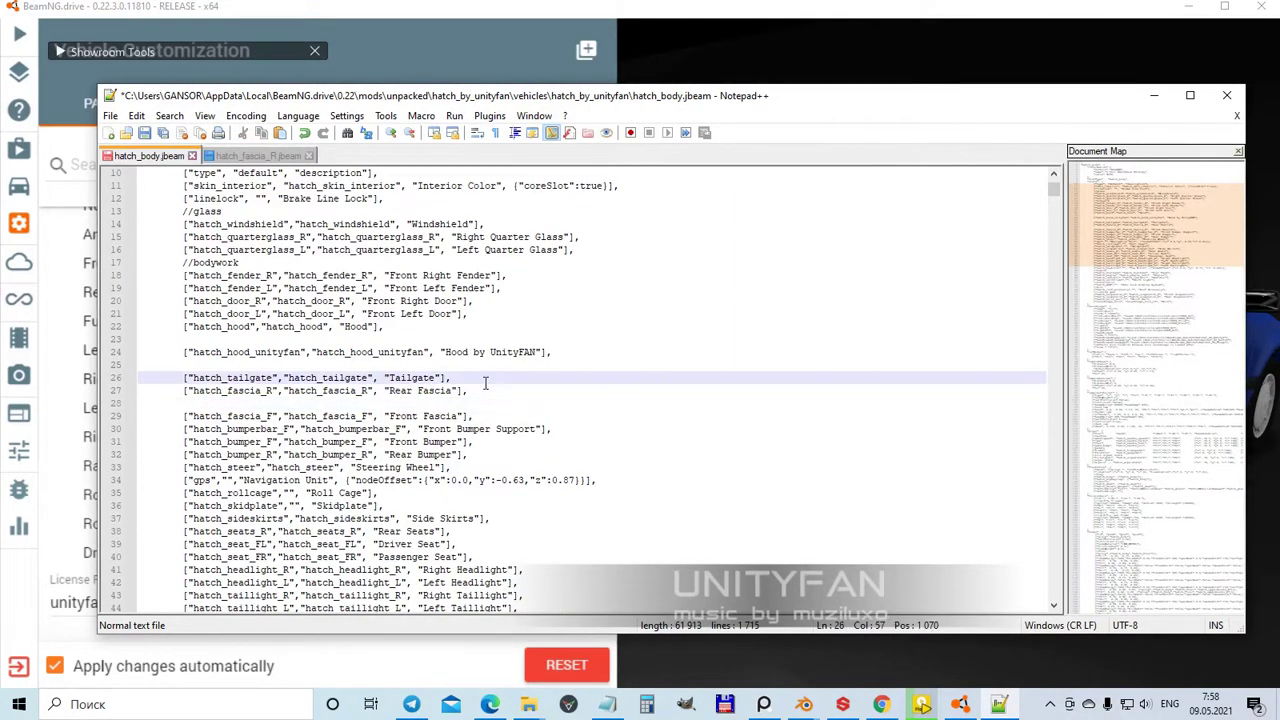
pyautogui.press('Return')
pyautogui.press('Down')
pyautogui.moveTo(468, 403); pyautogui.dragTo(331, 408)
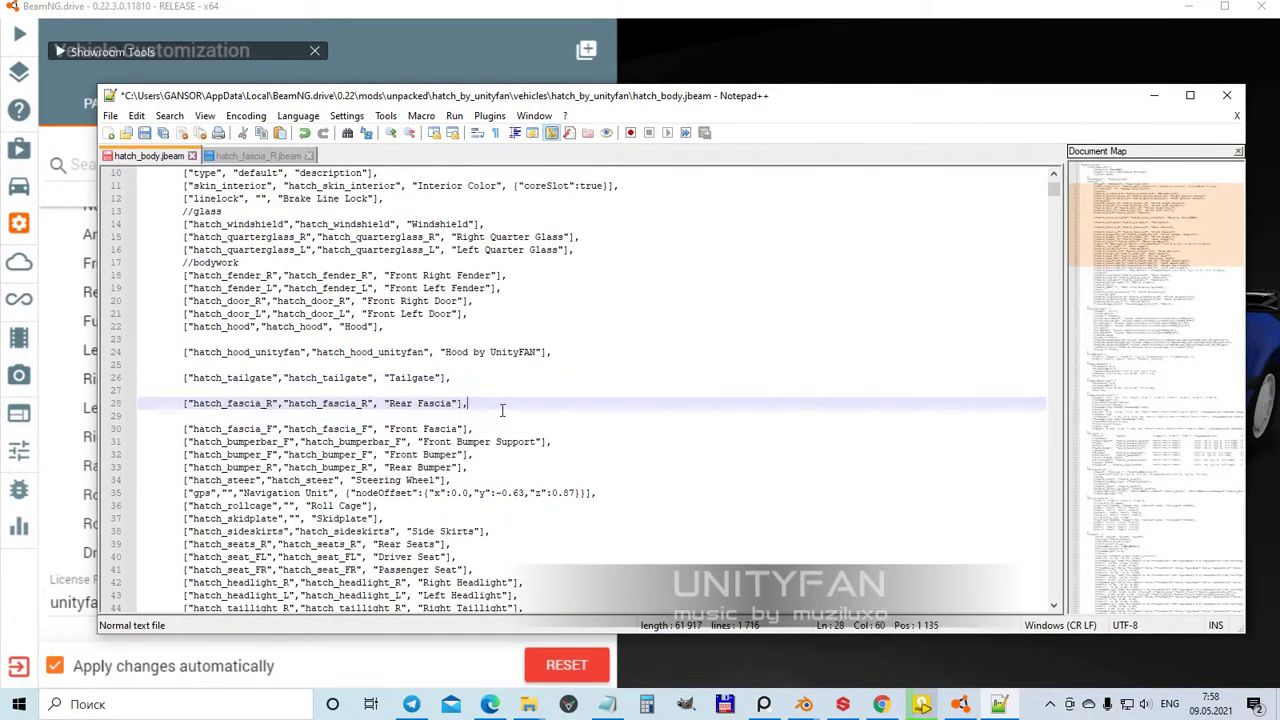
pyautogui.press('Return')
pyautogui.press('Return')
pyautogui.click(160, 406)
pyautogui.press('BackSpace')
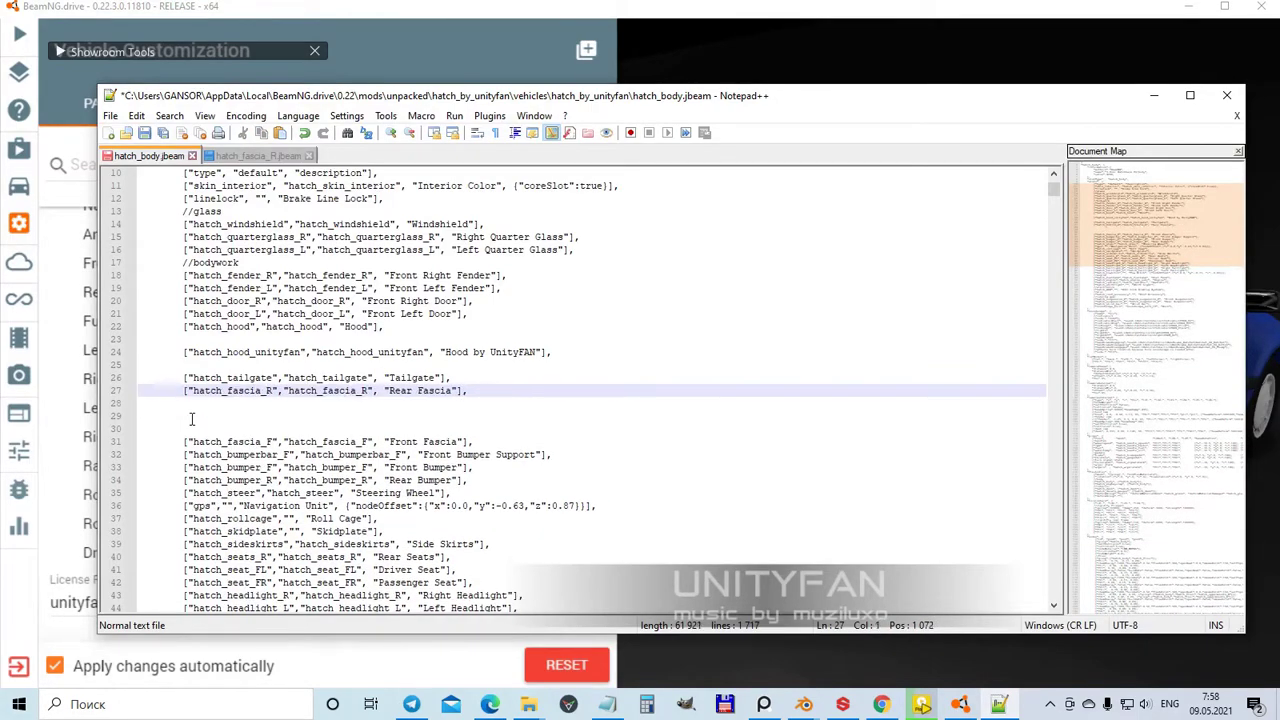
# - Add a hatch_fascia_R_unityfan slot line with that name as default and "Rear Fascia by UnityFAN" as description, and save the file
pyautogui.click(191, 419)
pyautogui.write('["hatch_fascia_R","hatch_fascia_R", "Rear Fascia"],')
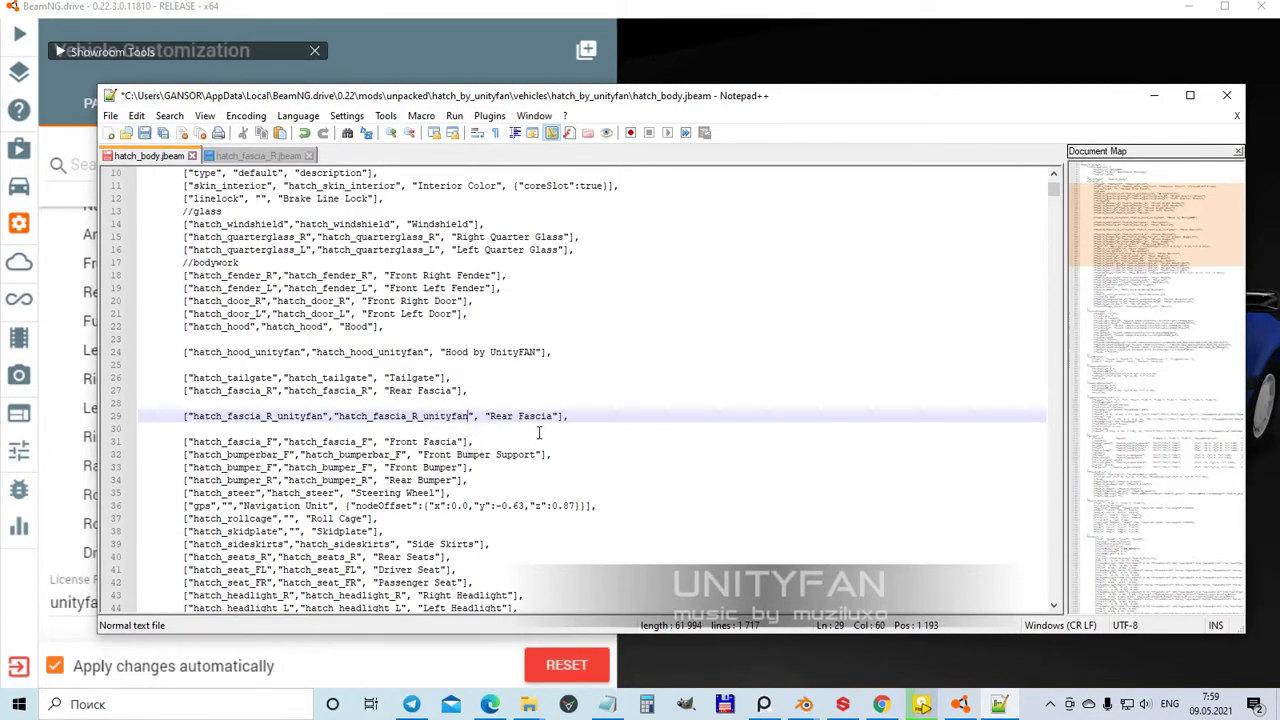
pyautogui.write('by UnityFAN')
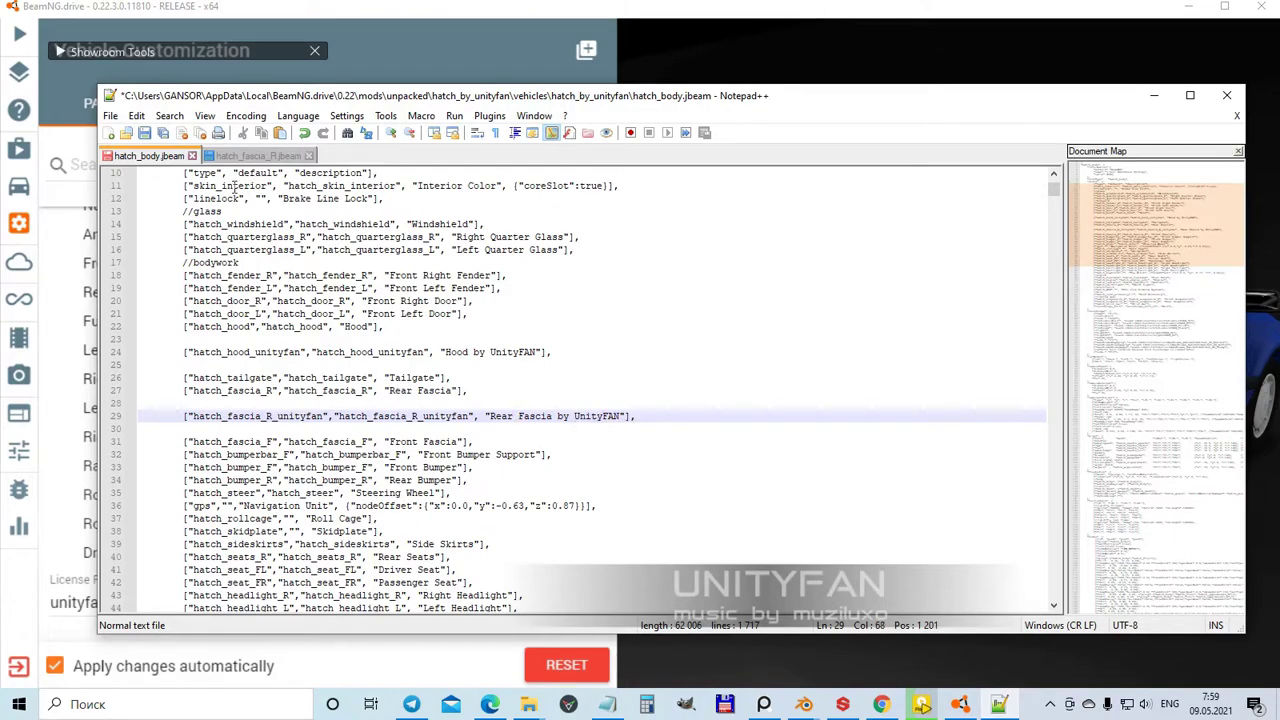
# - In File Explorer, duplicate hatch_fascia_R.jbeam and name the copy hatch_fascia_R_unityfan.jbeam
pyautogui.click(257, 157)
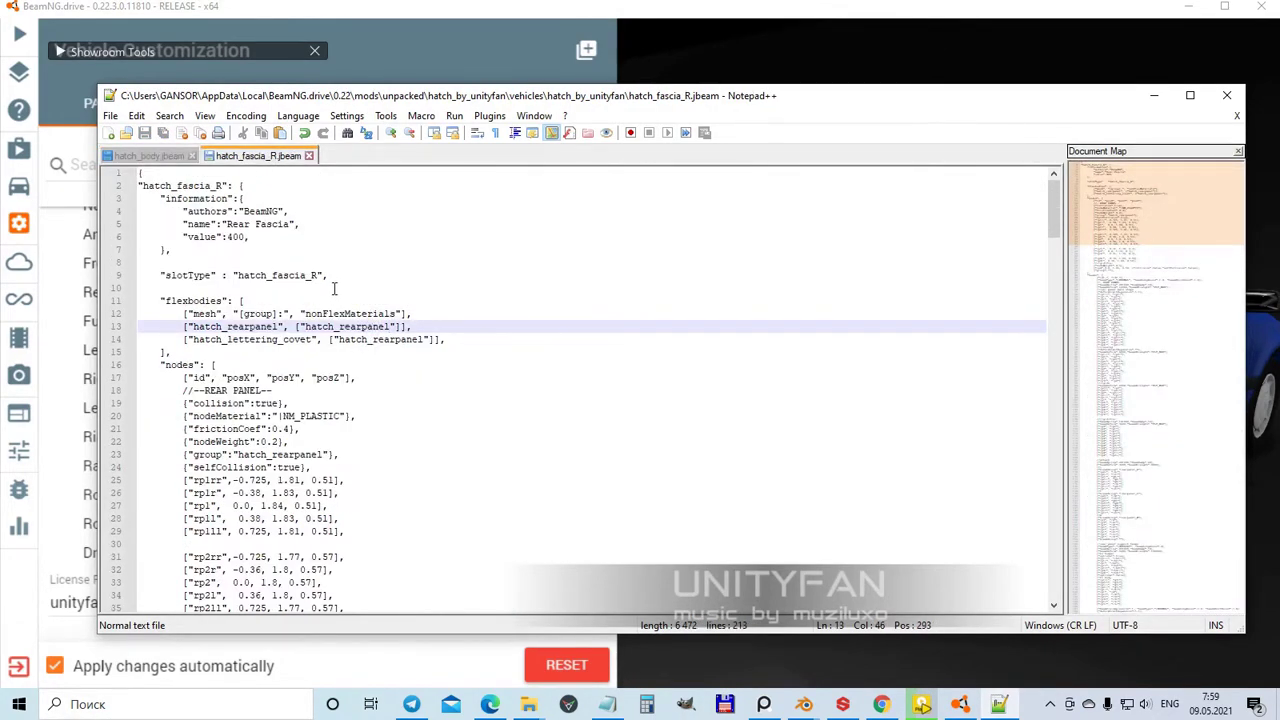
pyautogui.moveTo(529, 700)
pyautogui.click(449, 640)
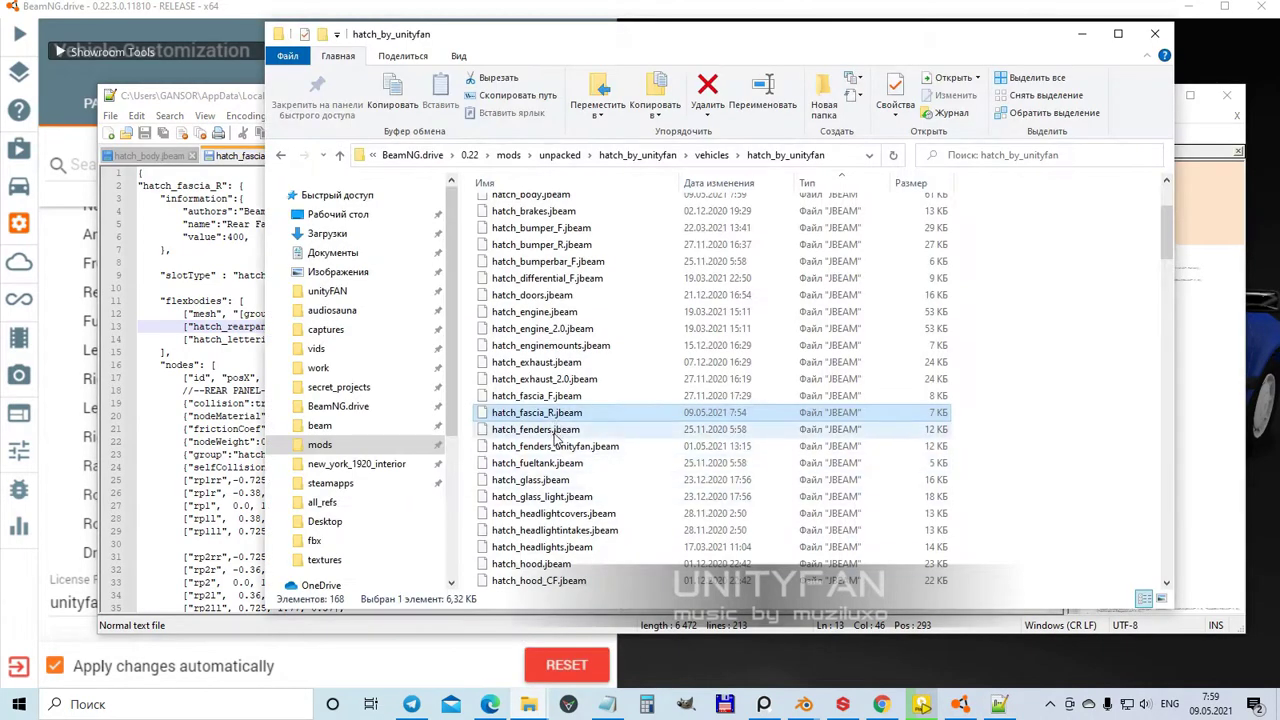
pyautogui.hotkey('ctrl', 'c')
pyautogui.hotkey('ctrl', 'v')
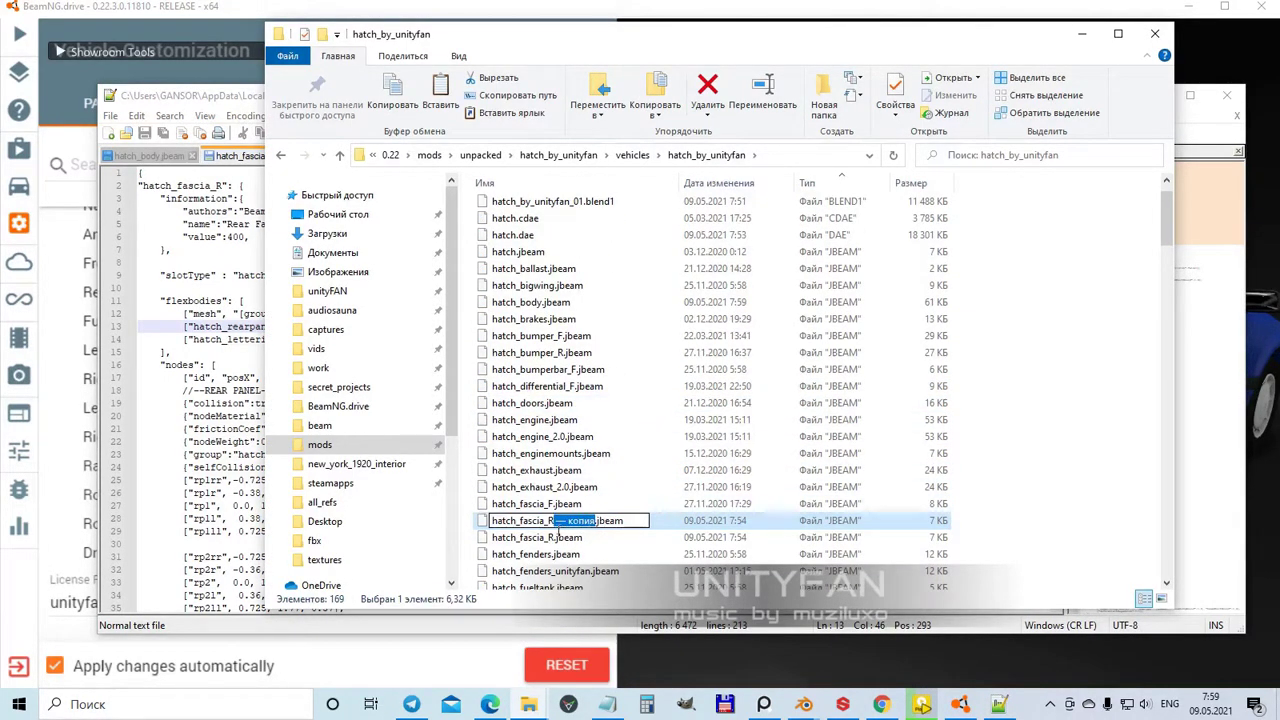
pyautogui.press('Return')
pyautogui.press('Return')
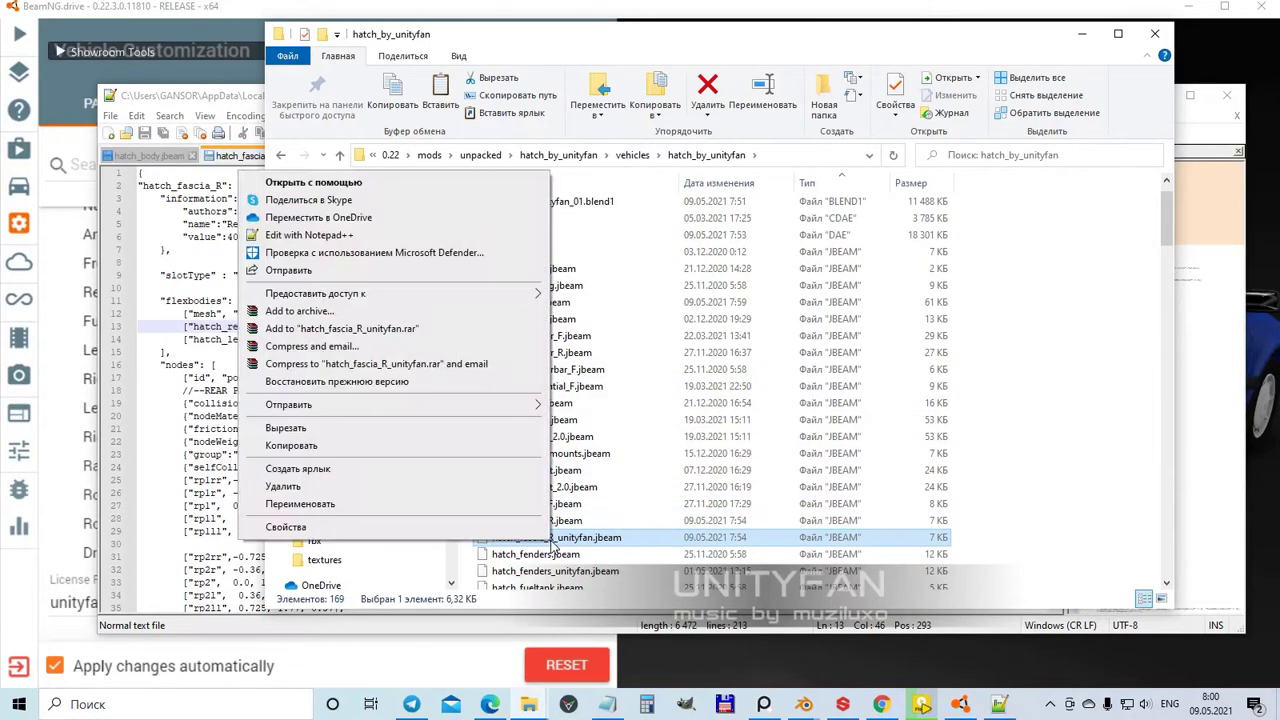
# - Open the copy in Notepad++, name the part "Rear Fascia by UnityFAN" and rename its top-level key hatch_fascia_R_unityfan
pyautogui.click(290, 225)
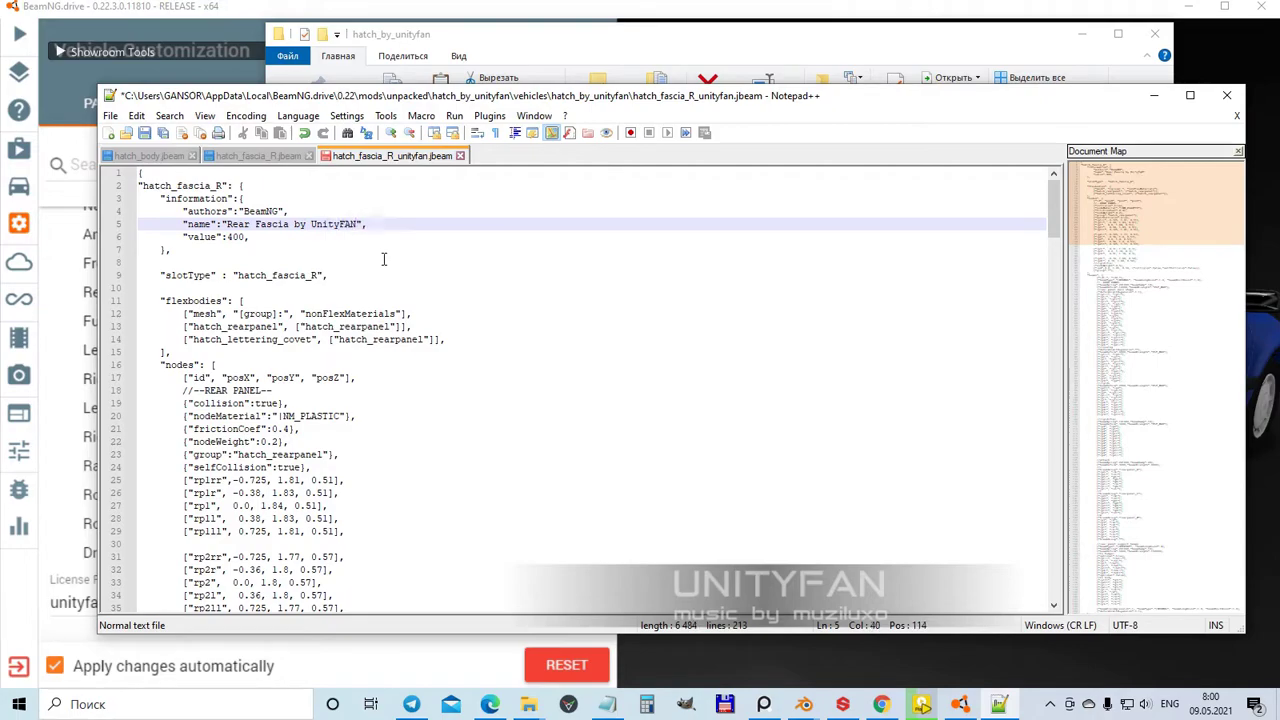
pyautogui.click(229, 186)
pyautogui.write('_unityfan')
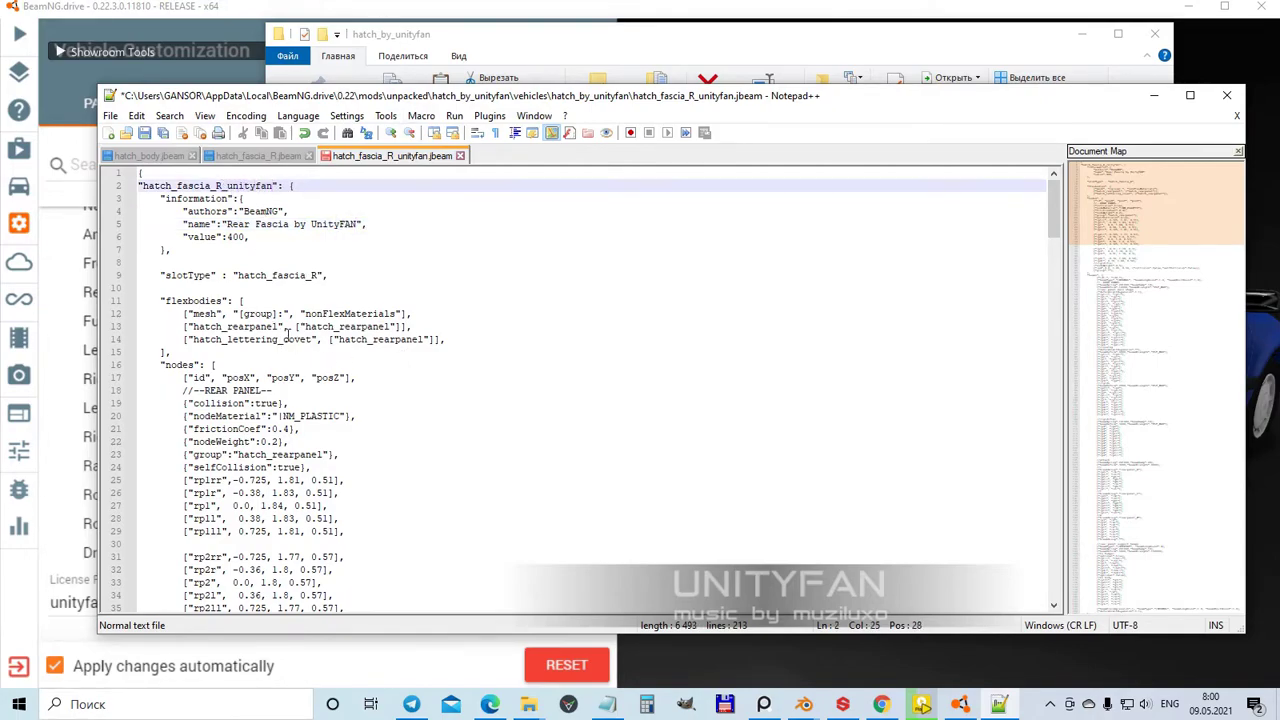
# - Change the rear panel flexbody's mesh to hatch_rearpanel_unityfan, save the file and compare it with the other open jbeam files
pyautogui.click(284, 327)
pyautogui.write('_u')
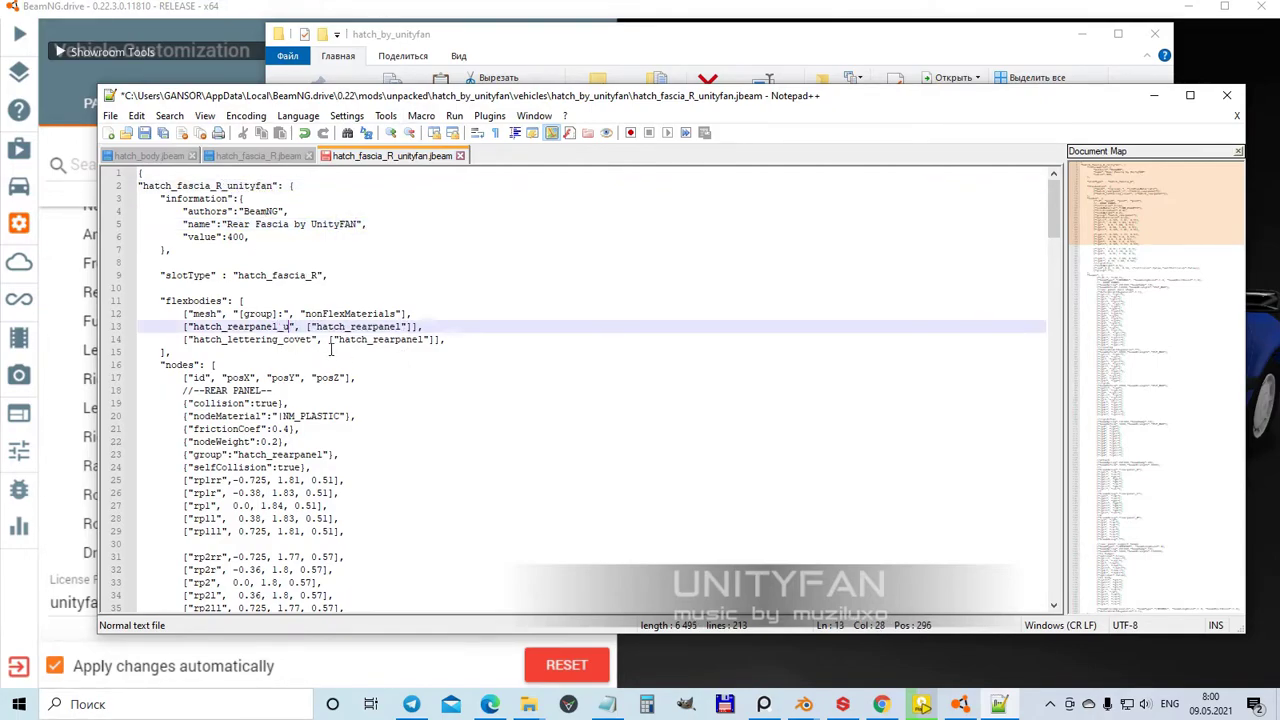
pyautogui.click(268, 212)
pyautogui.click(255, 156)
pyautogui.click(390, 158)
pyautogui.click(150, 156)
pyautogui.click(1154, 95)
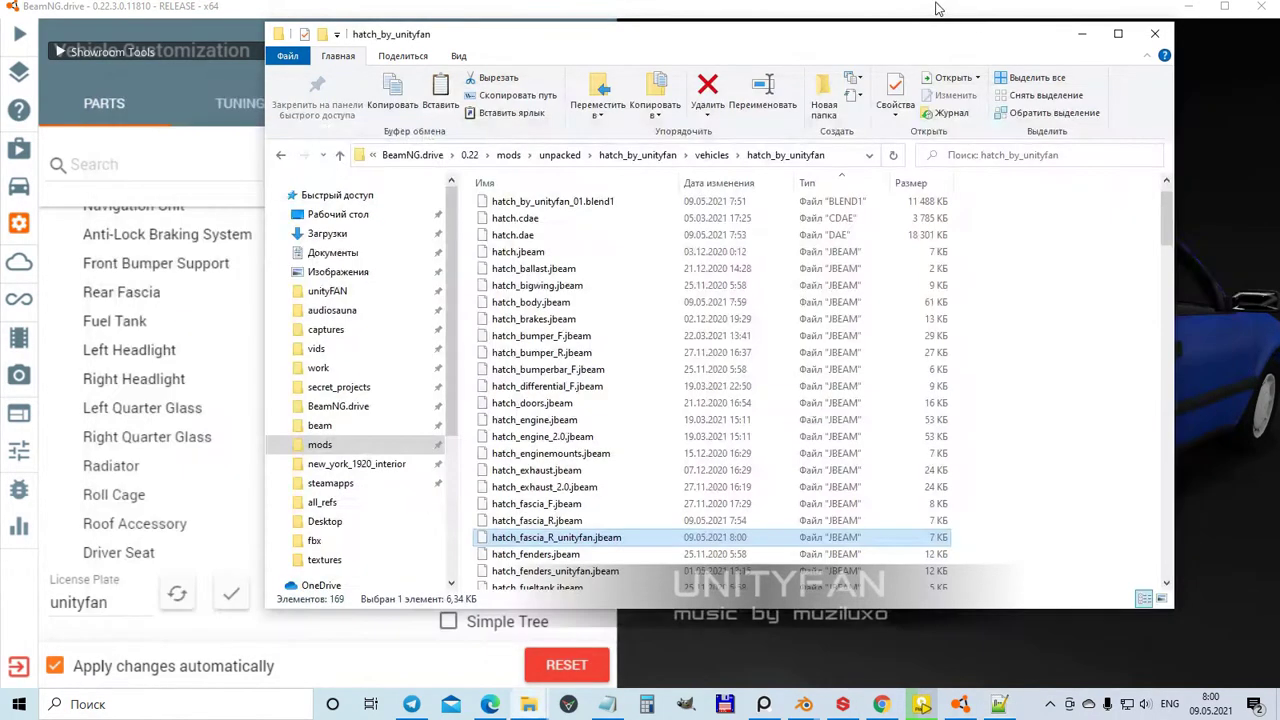
# - Switch to BeamNG.drive, reload the vehicle and set its Rear Fascia to Rear Fascia by UnityFAN
pyautogui.click(940, 10)
pyautogui.hotkey('ctrl', 'r')
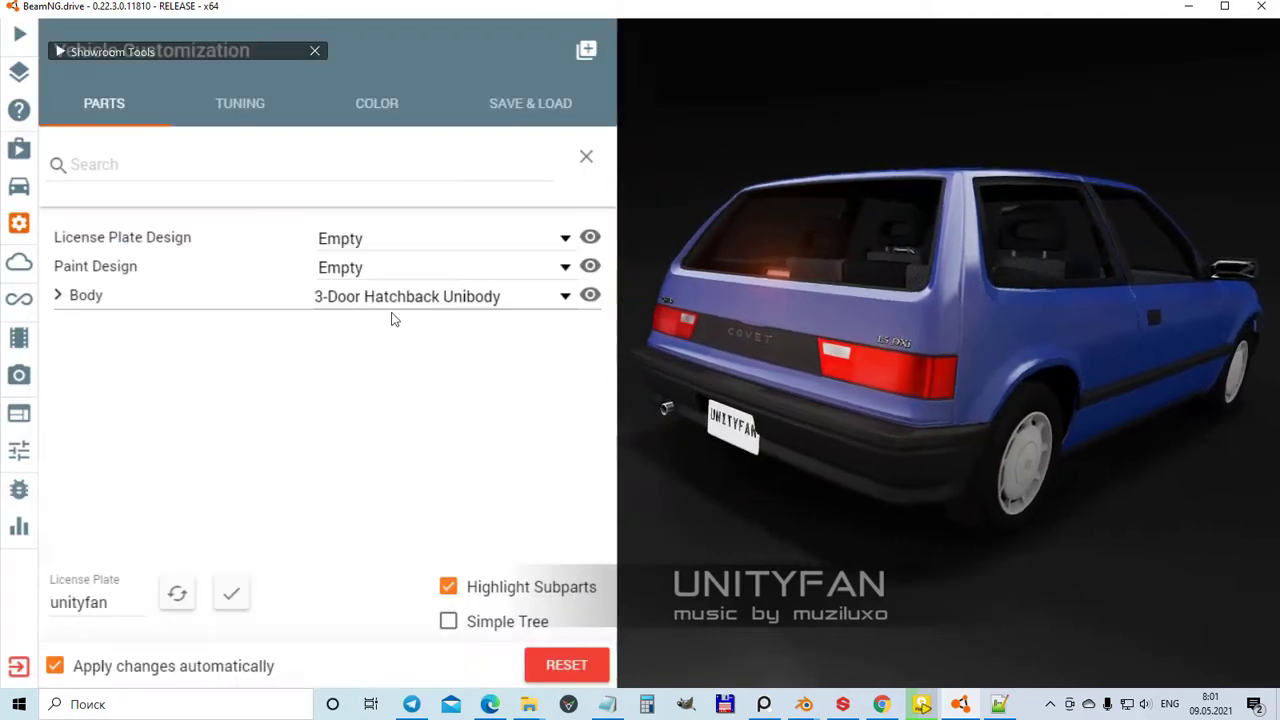
pyautogui.click(393, 302)
pyautogui.scroll(-2, 214, 409)
pyautogui.scroll(2, 157, 442)
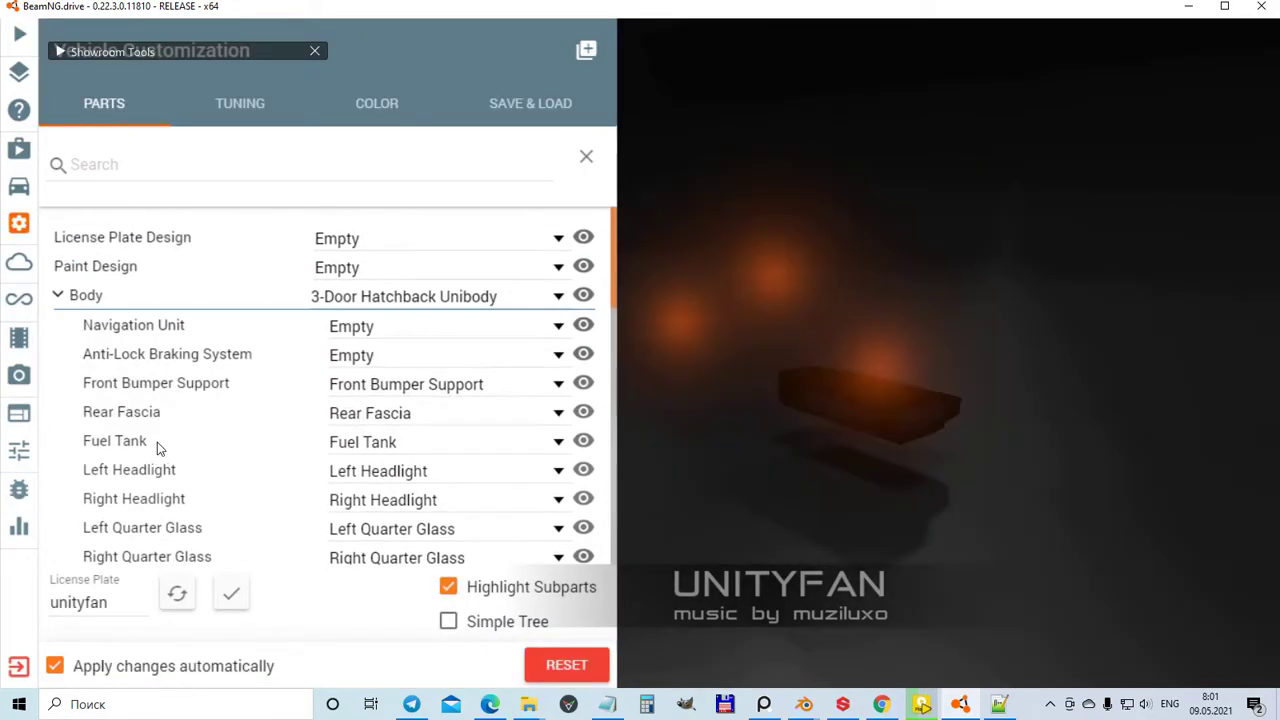
pyautogui.click(432, 414)
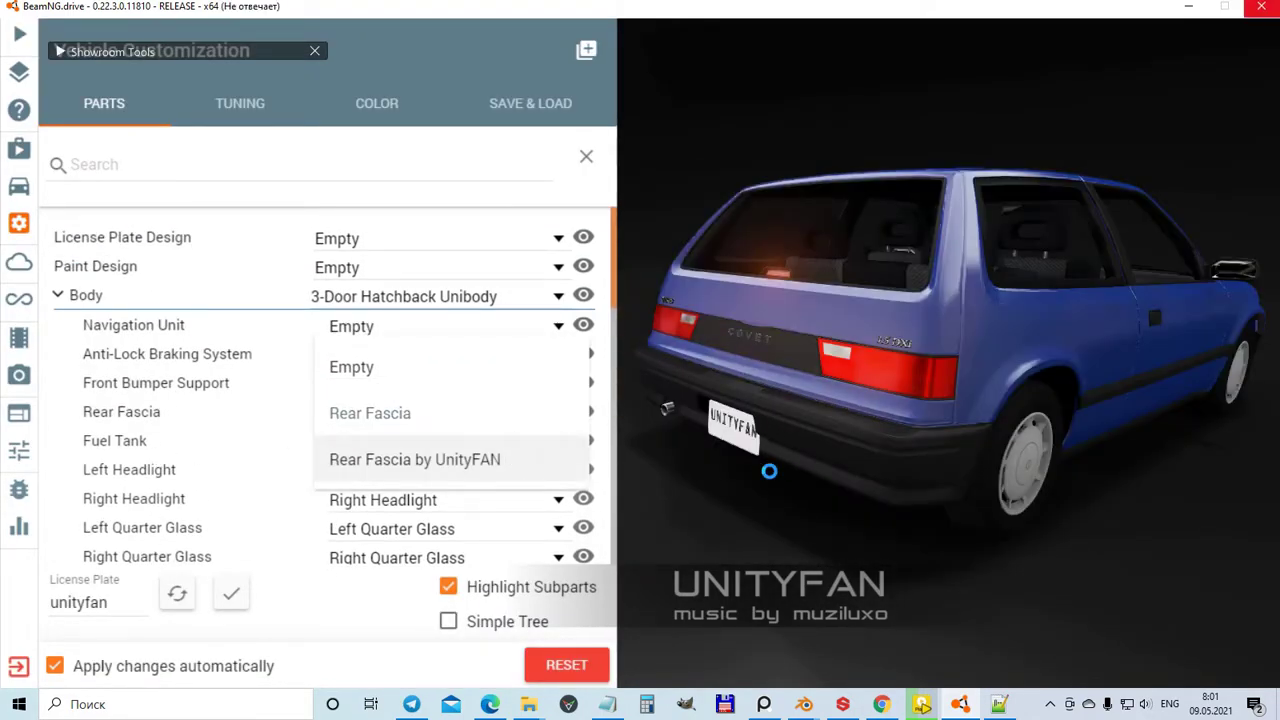
pyautogui.click(415, 459)
pyautogui.press('Escape')
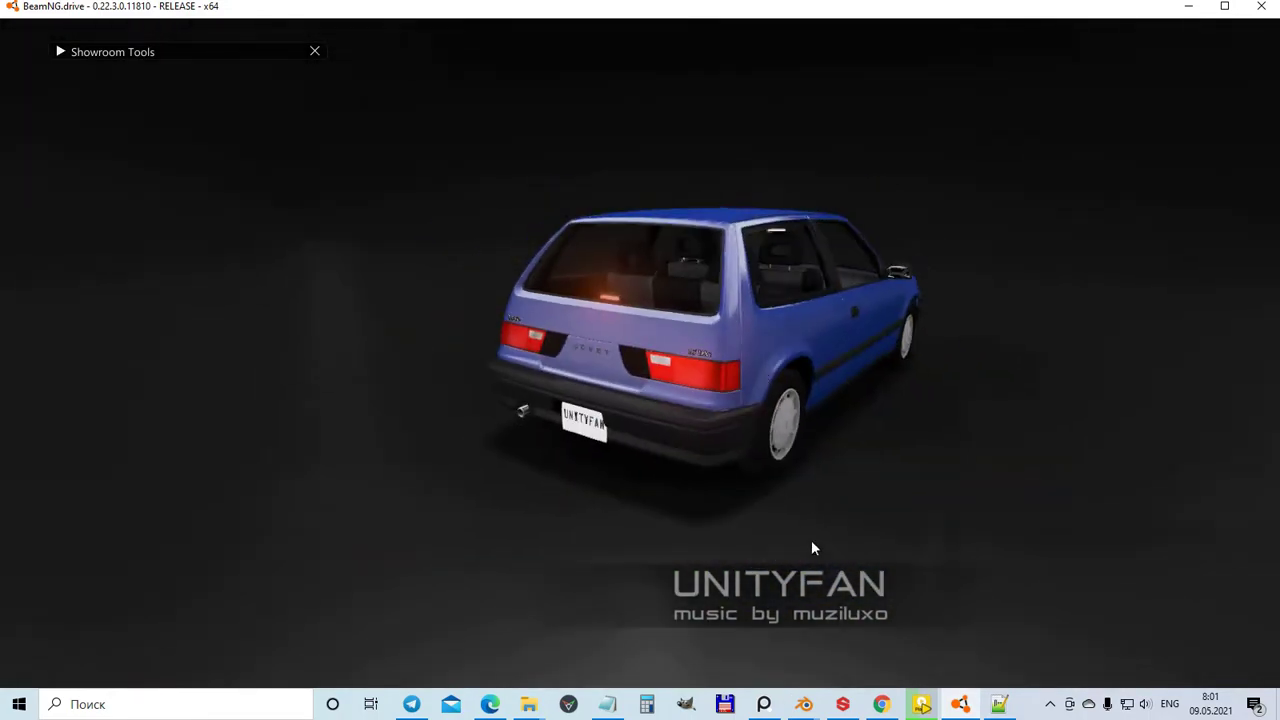
# - Switch to Blender, select hatch_hood_unityfan and open the options of its Mirror modifier
pyautogui.click(803, 704)
pyautogui.moveTo(734, 560)
pyautogui.mouseDown(button='middle')
pyautogui.moveTo(668, 471)
pyautogui.moveTo(590, 462)
pyautogui.mouseUp(button='middle')
pyautogui.click(590, 462)
pyautogui.click(540, 320)
pyautogui.moveTo(540, 320); pyautogui.dragTo(650, 330, button='middle')
pyautogui.click(700, 330)
pyautogui.click(1228, 344)
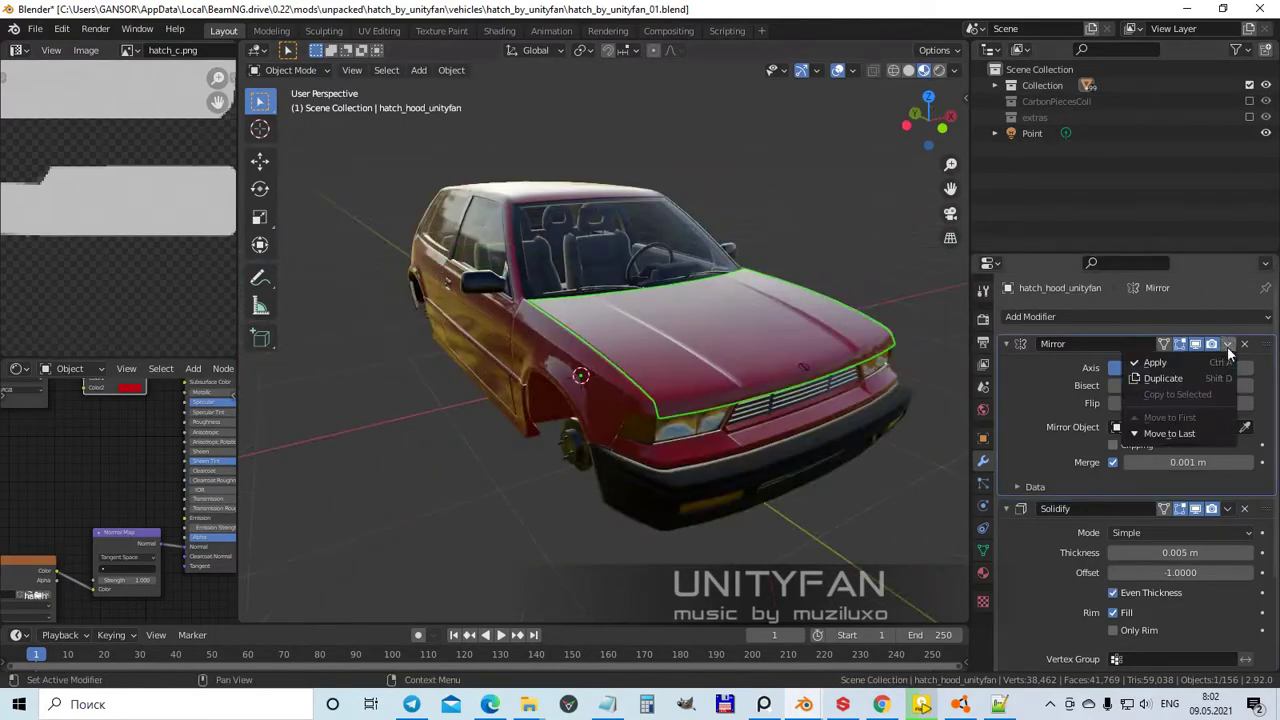
# - Select hatch_rearpanel_unityfan on the car's rear and apply its Mirror and Solidify modifiers
pyautogui.click(624, 422)
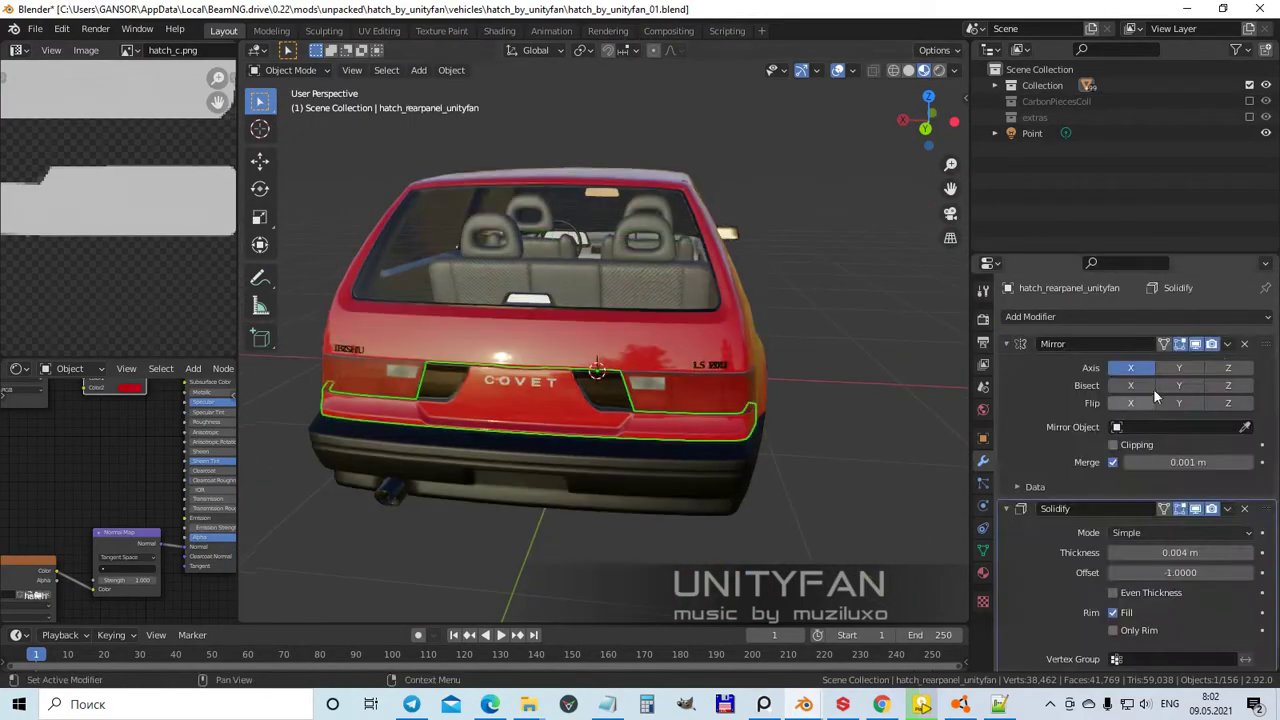
pyautogui.click(1228, 344)
pyautogui.click(1155, 362)
pyautogui.click(1228, 344)
pyautogui.click(1155, 362)
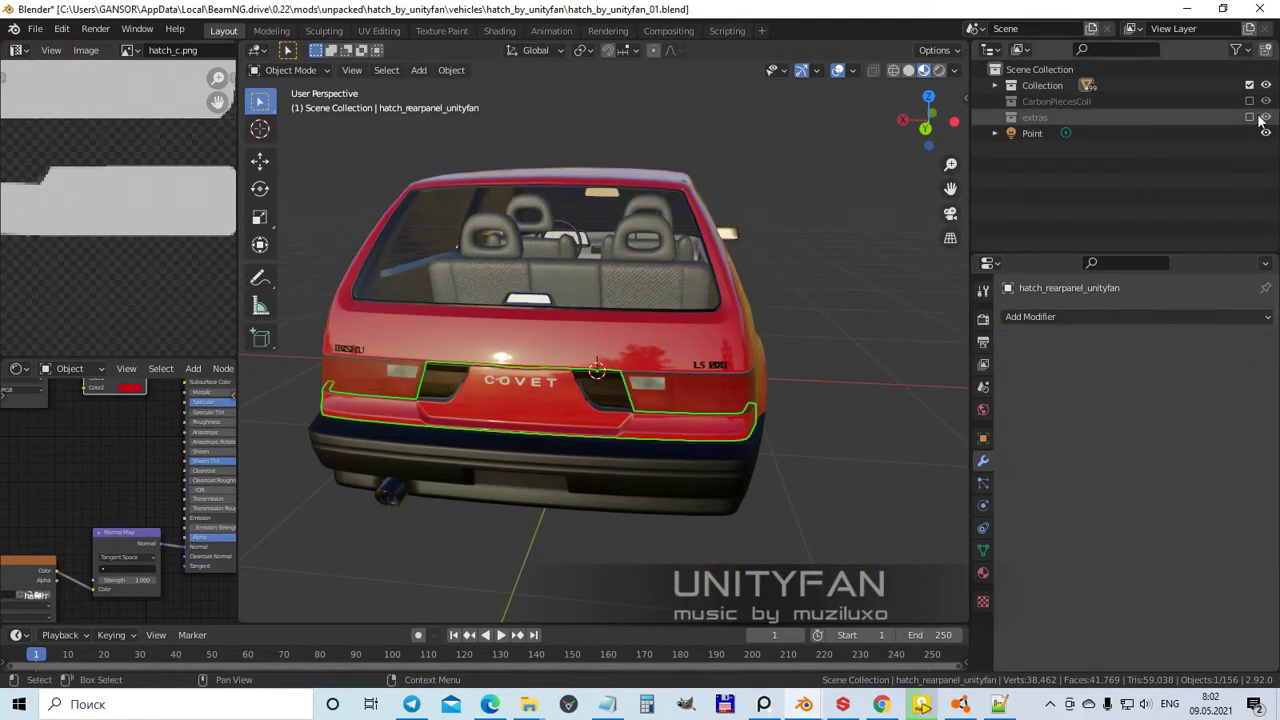